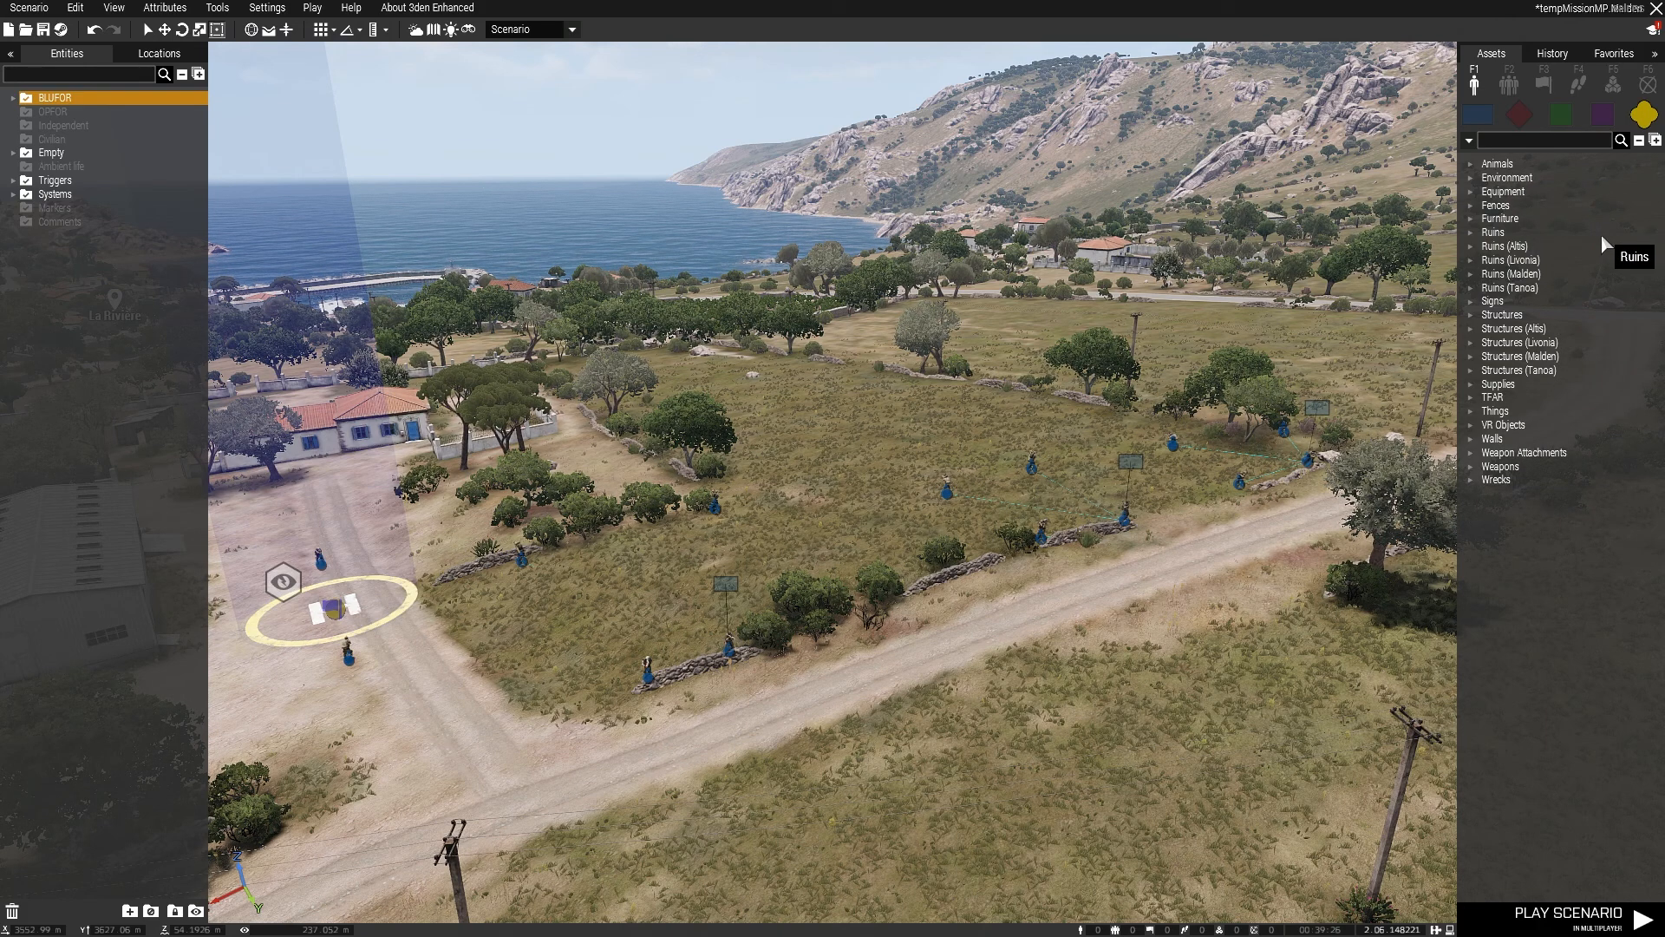
Step: Show the OPFOR faction's units in the asset browser
{"action": "left_click", "coordinate": [1596, 118]}
{"action": "left_click", "coordinate": [1561, 116]}
{"action": "left_click", "coordinate": [1518, 117]}
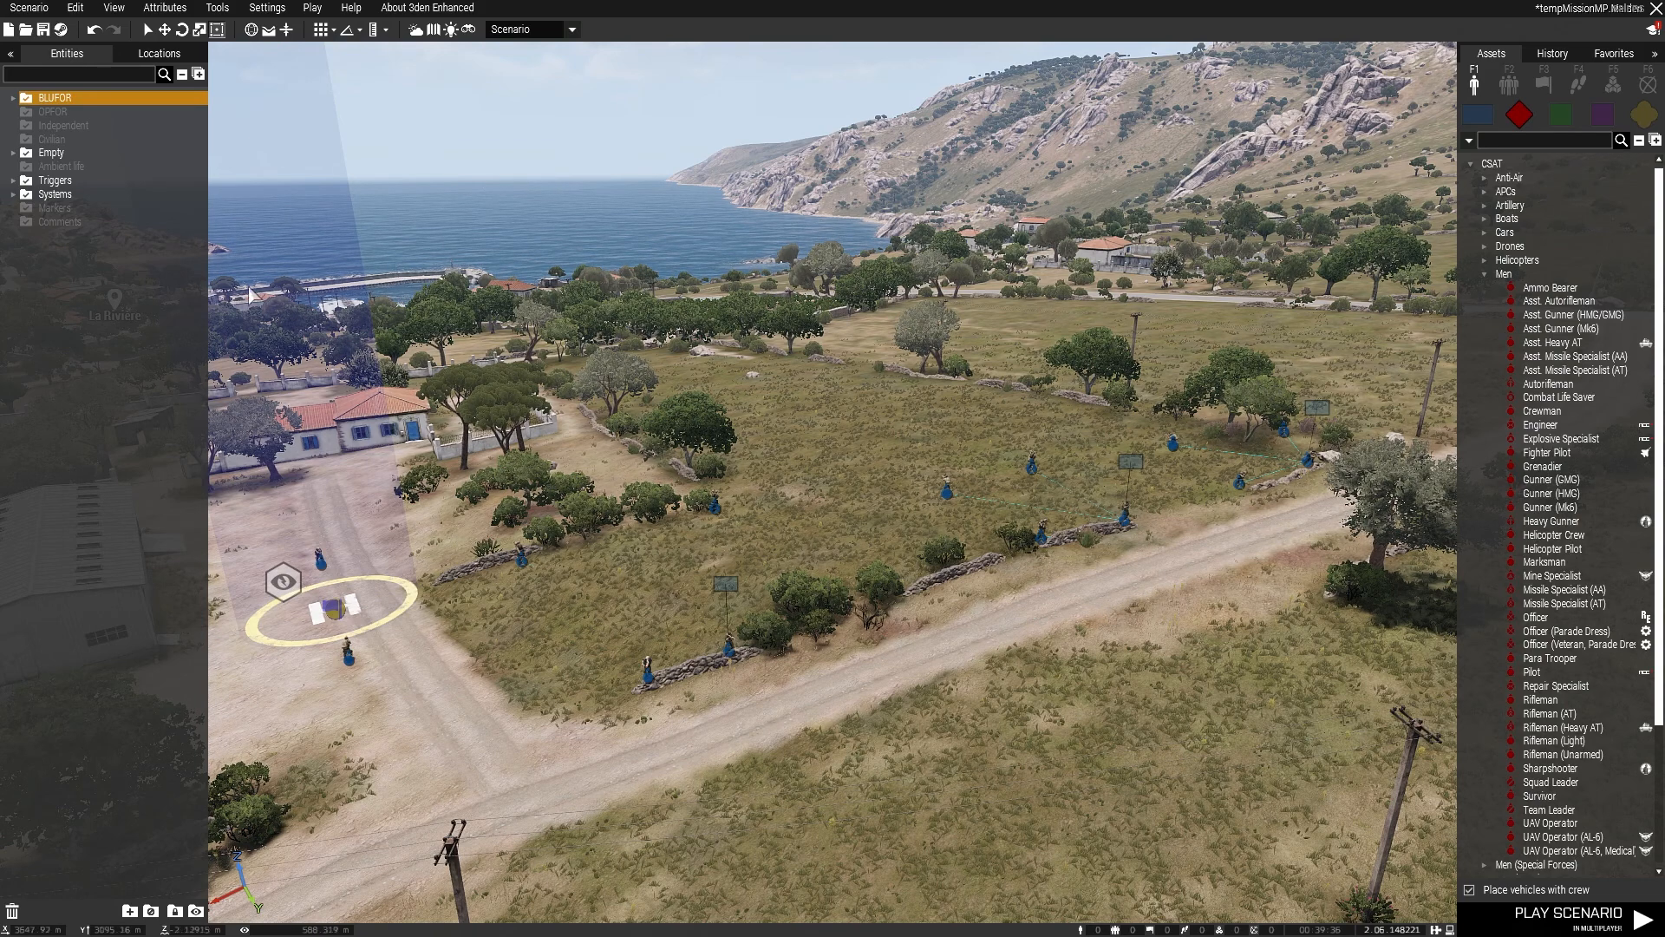
{"action": "left_click", "coordinate": [61, 153]}
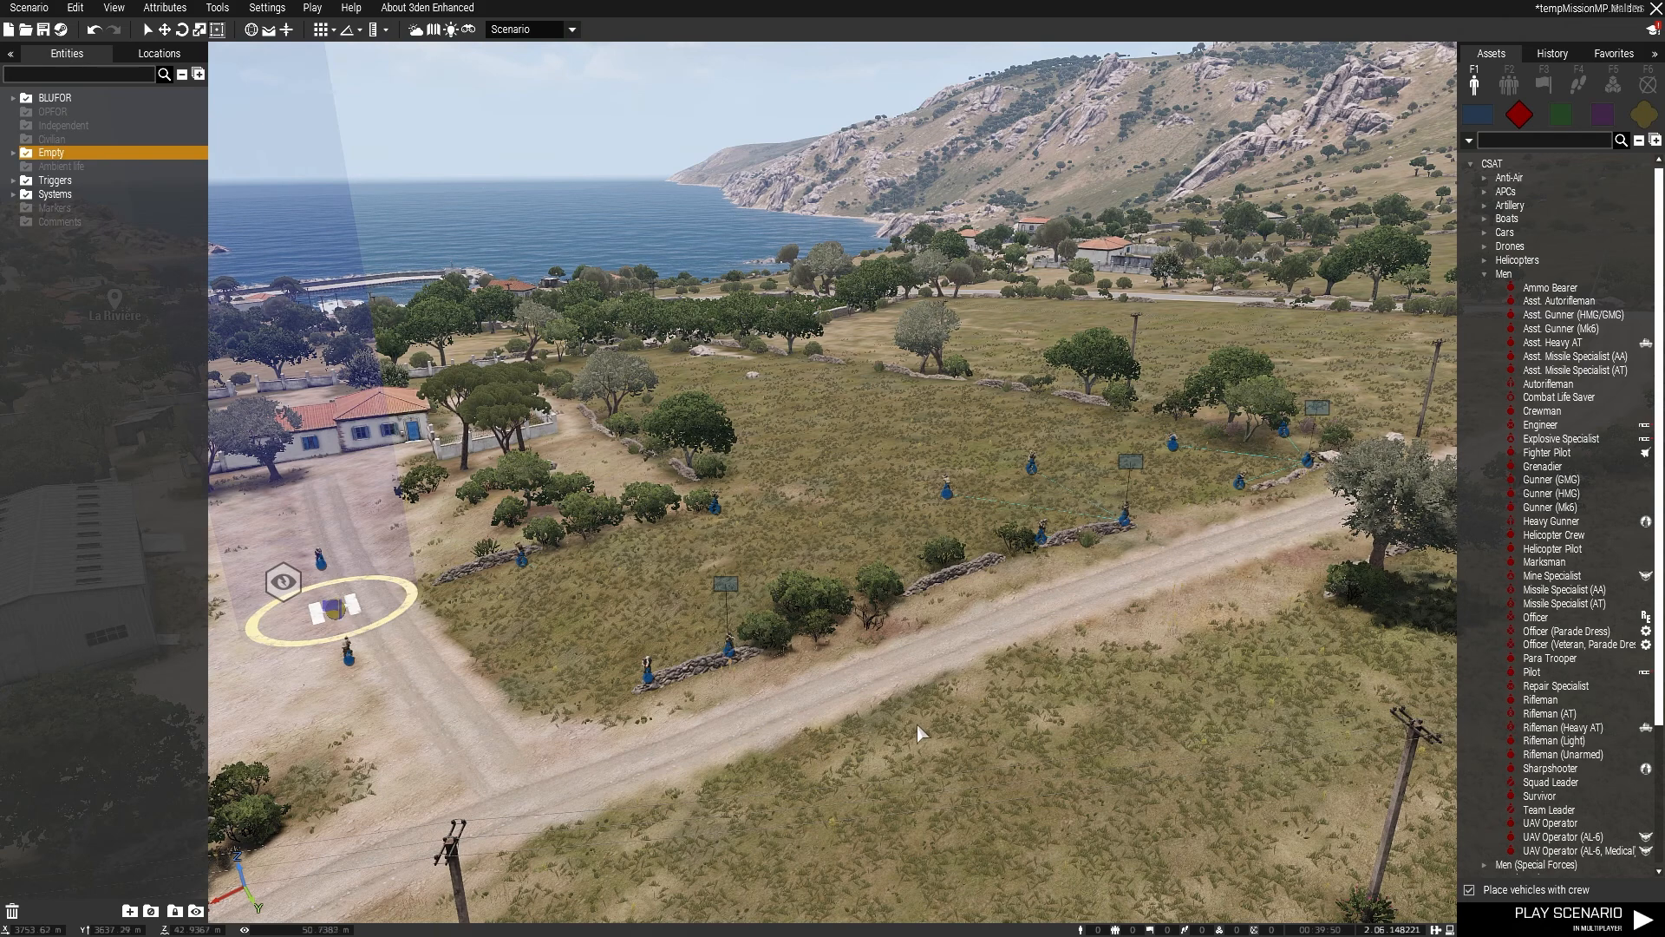
Step: Place a CSAT Ammo Bearer in the open field on the near side of the dirt road
{"action": "right_click_drag", "start_coordinate": [918, 728], "coordinate": [983, 731]}
{"action": "left_click", "coordinate": [1551, 287]}
{"action": "left_click", "coordinate": [887, 685]}
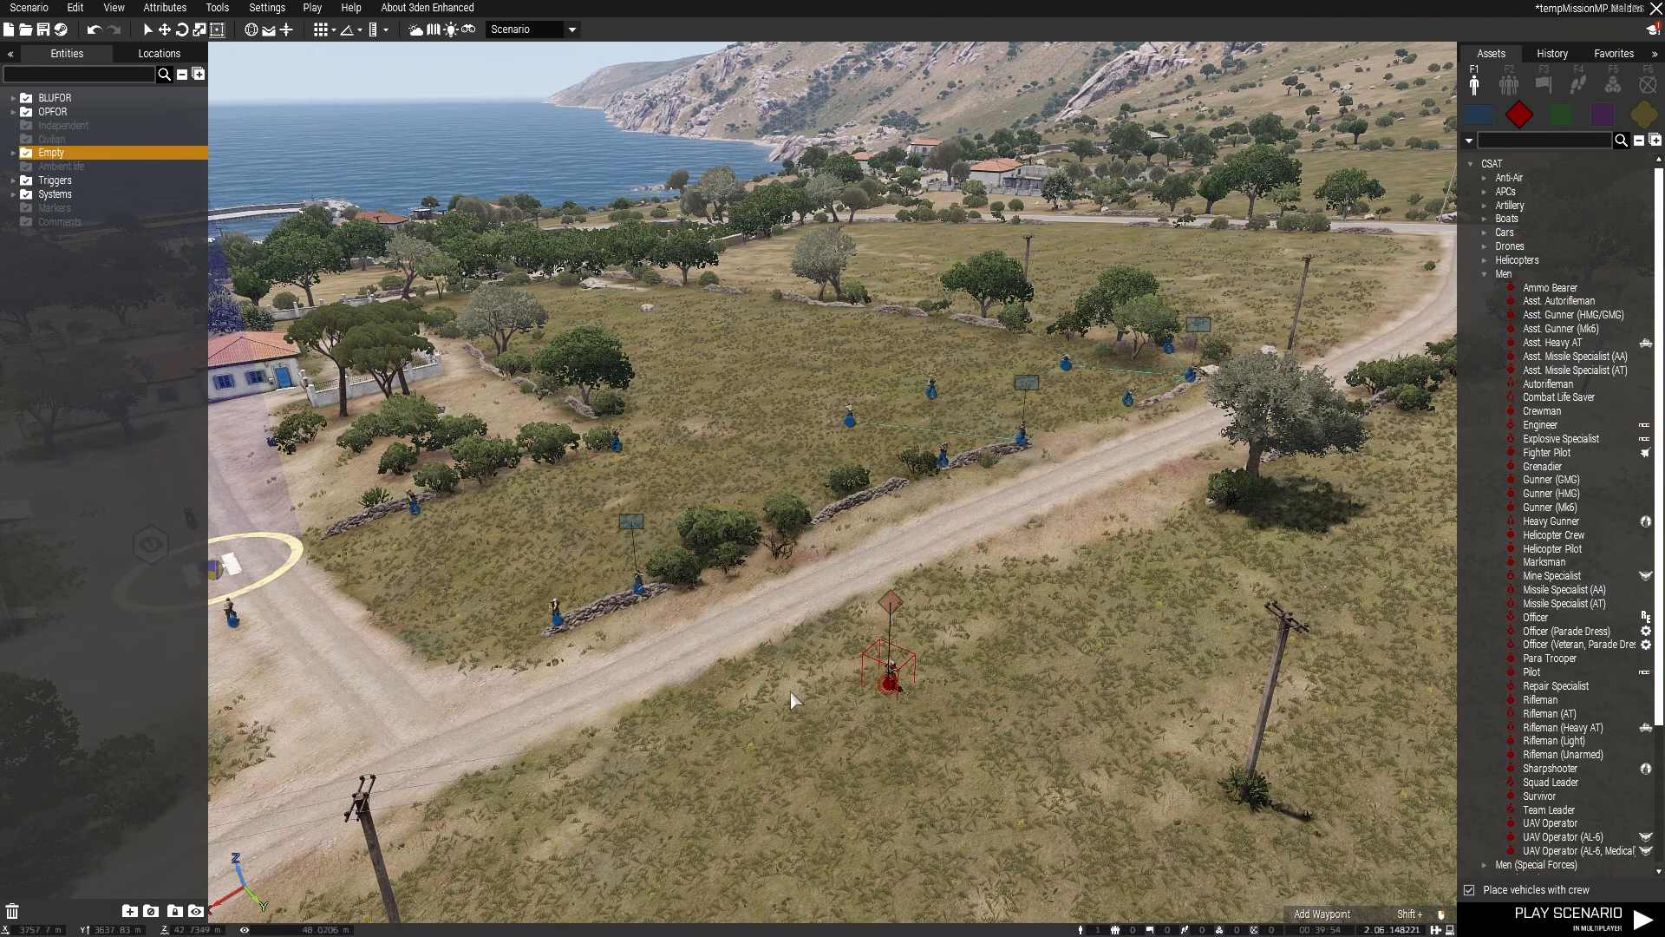
Step: Expand OPFOR in the entity list and inspect group Alpha 1-1 and its Ammo Bearer
{"action": "double_click", "coordinate": [21, 115]}
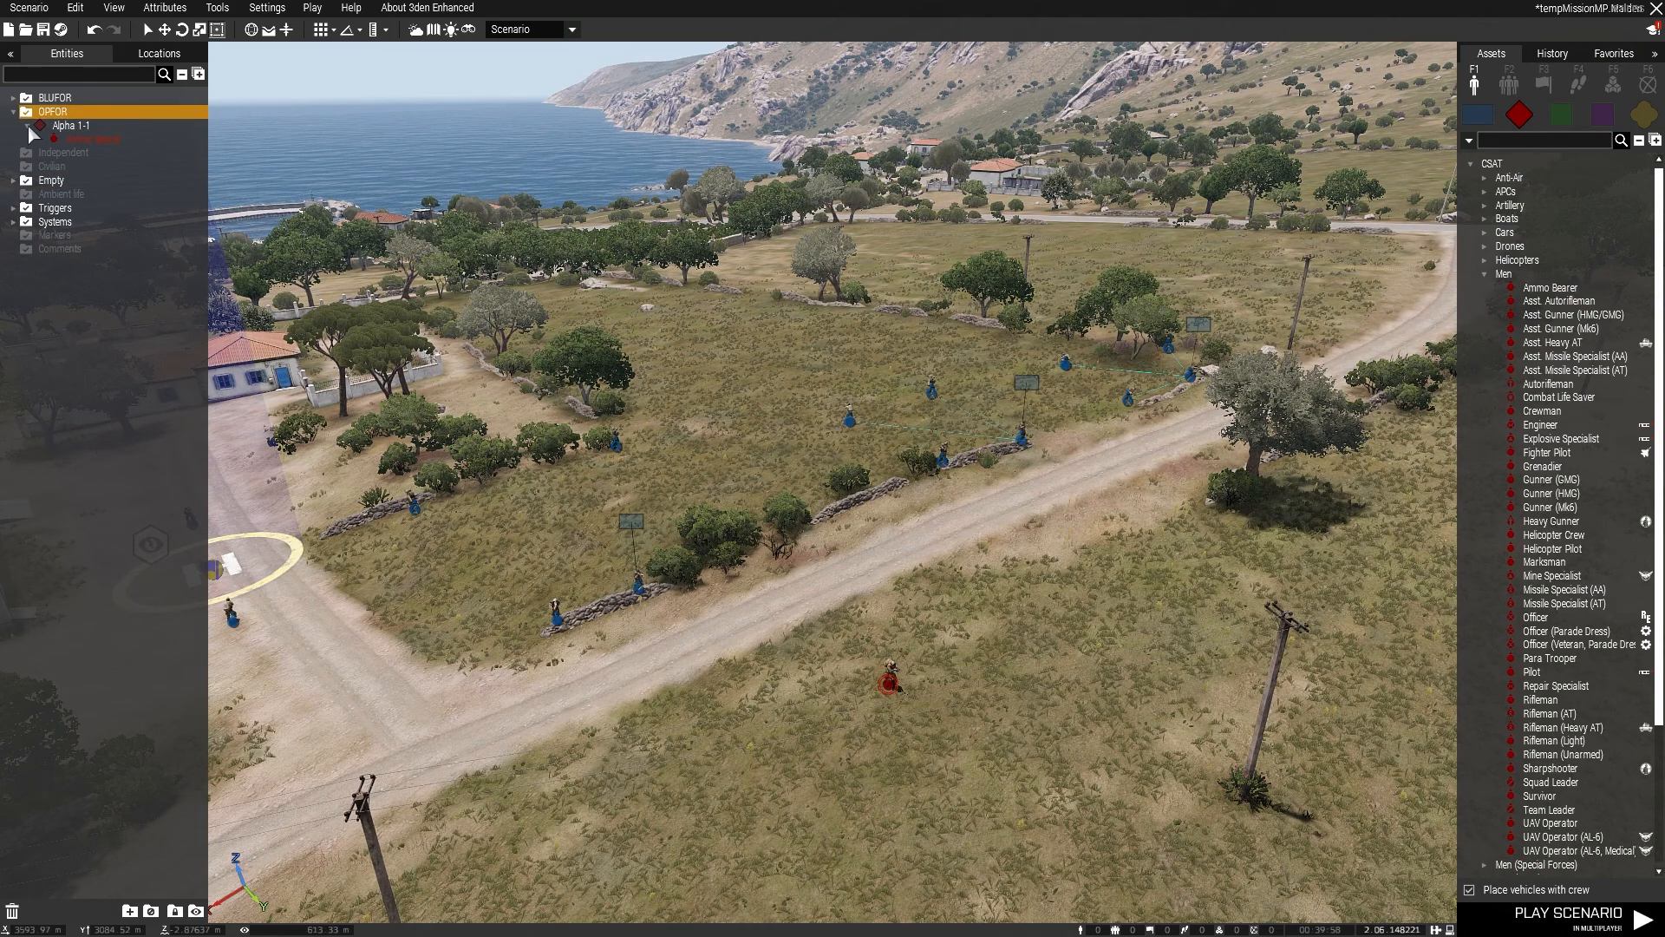
{"action": "left_click", "coordinate": [83, 127]}
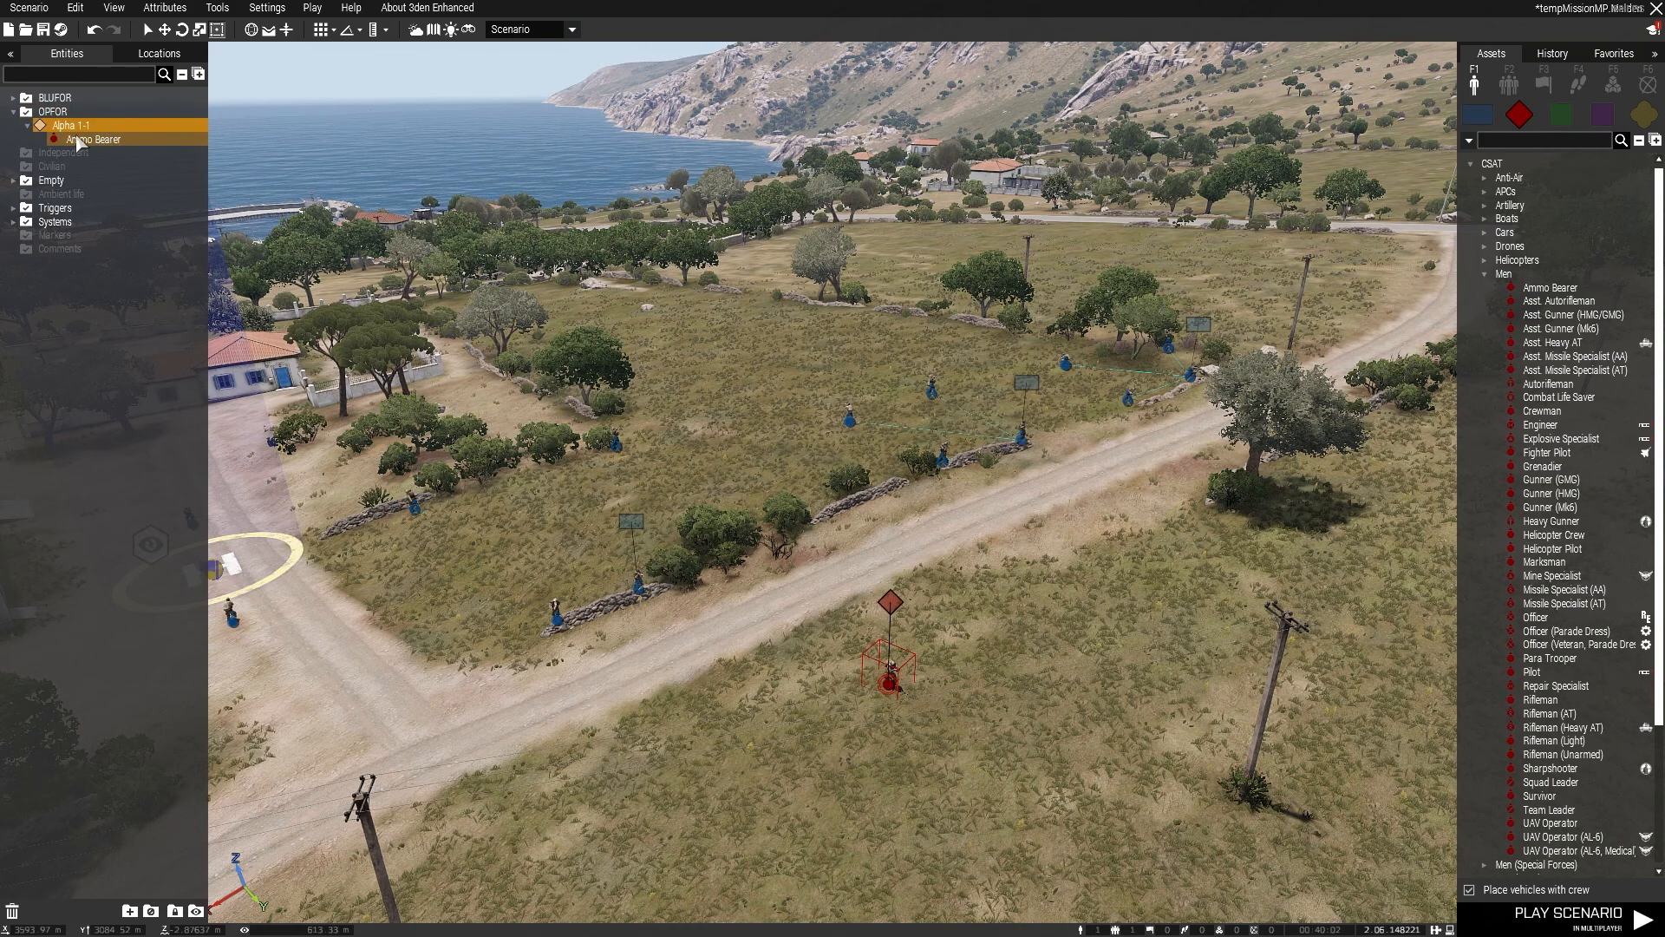
{"action": "left_click", "coordinate": [90, 140]}
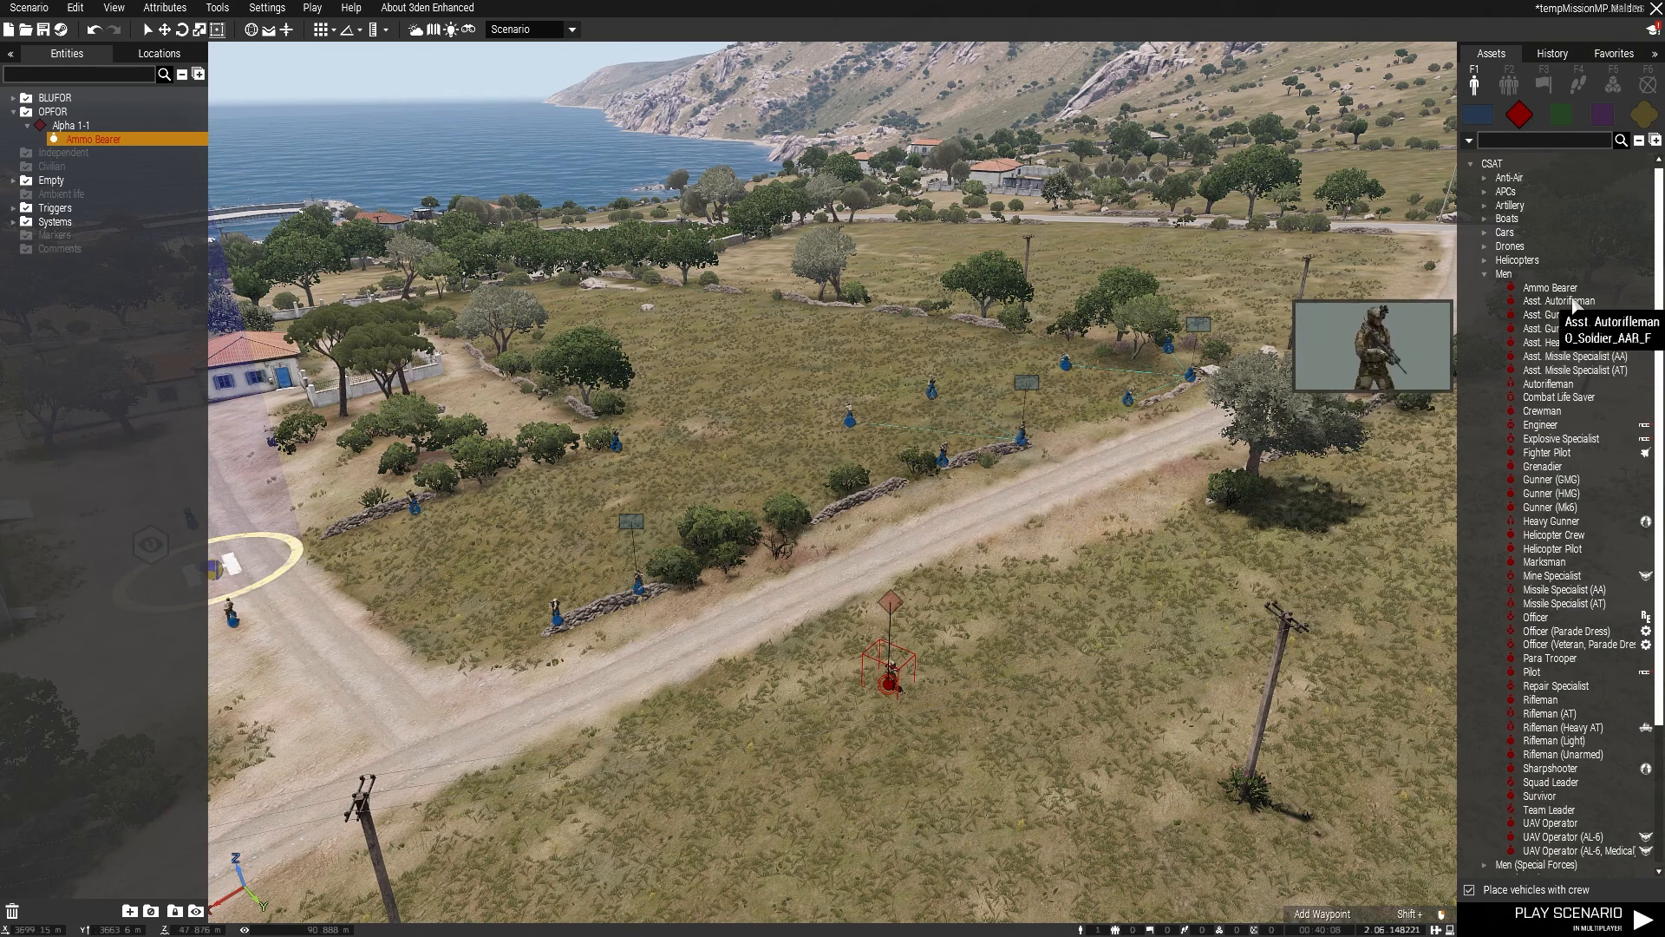
Step: Place a second, separate Ammo Bearer in the field between the first one and the utility pole
{"action": "left_click", "coordinate": [1550, 287]}
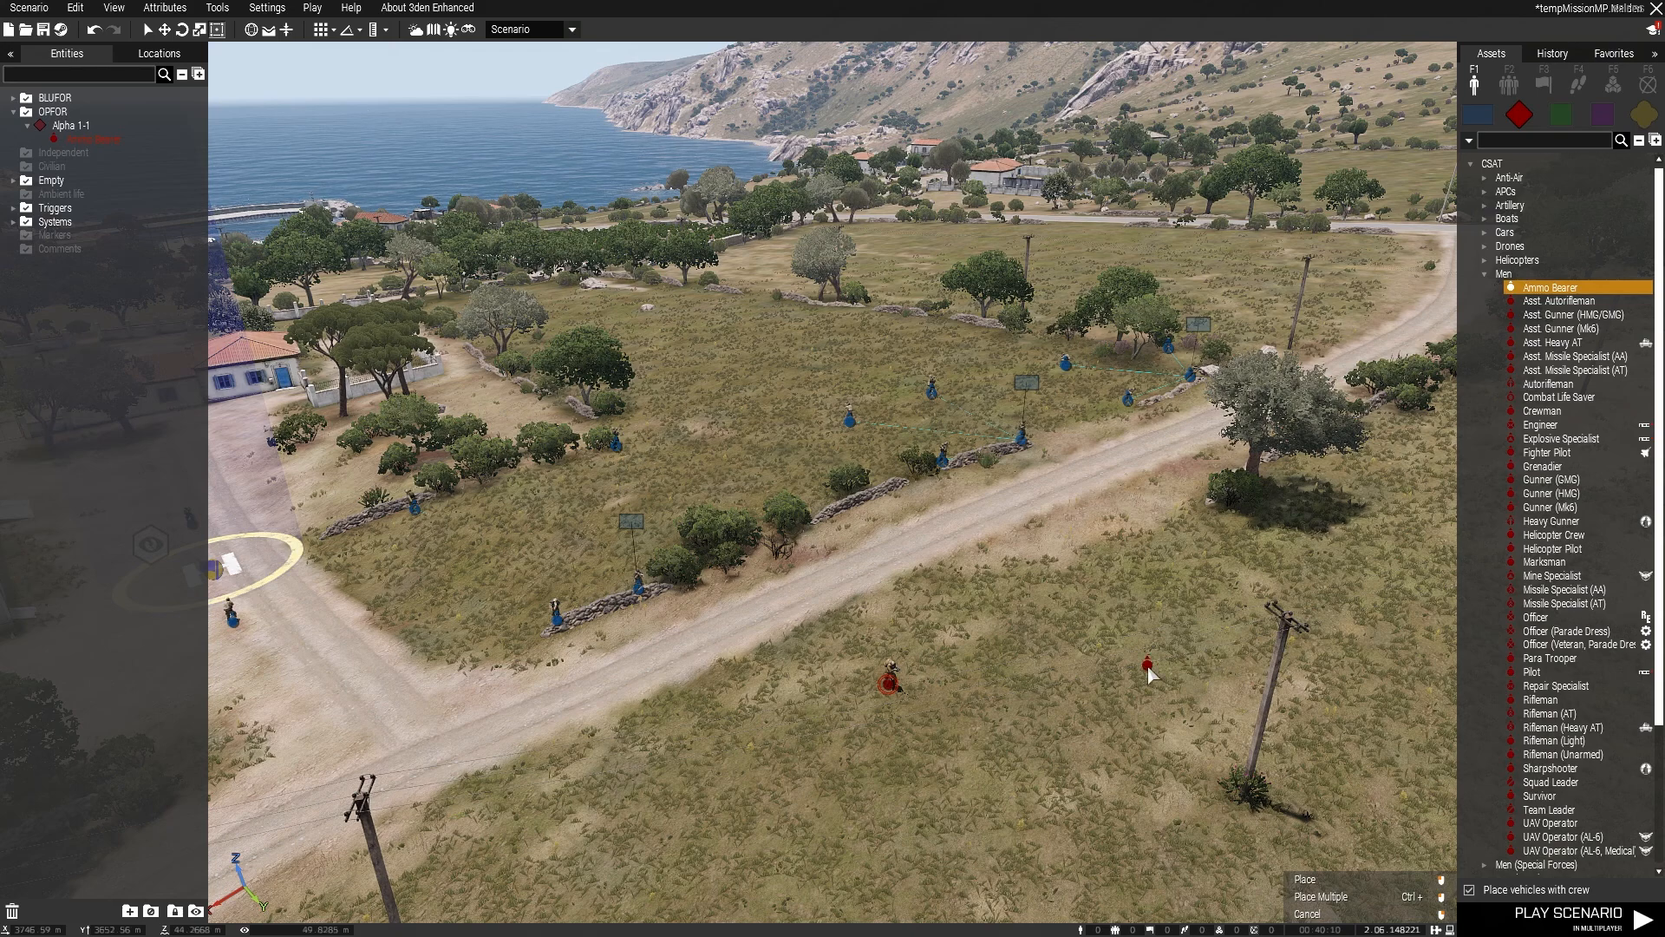
{"action": "left_click", "coordinate": [1149, 675]}
{"action": "key", "text": "w"}
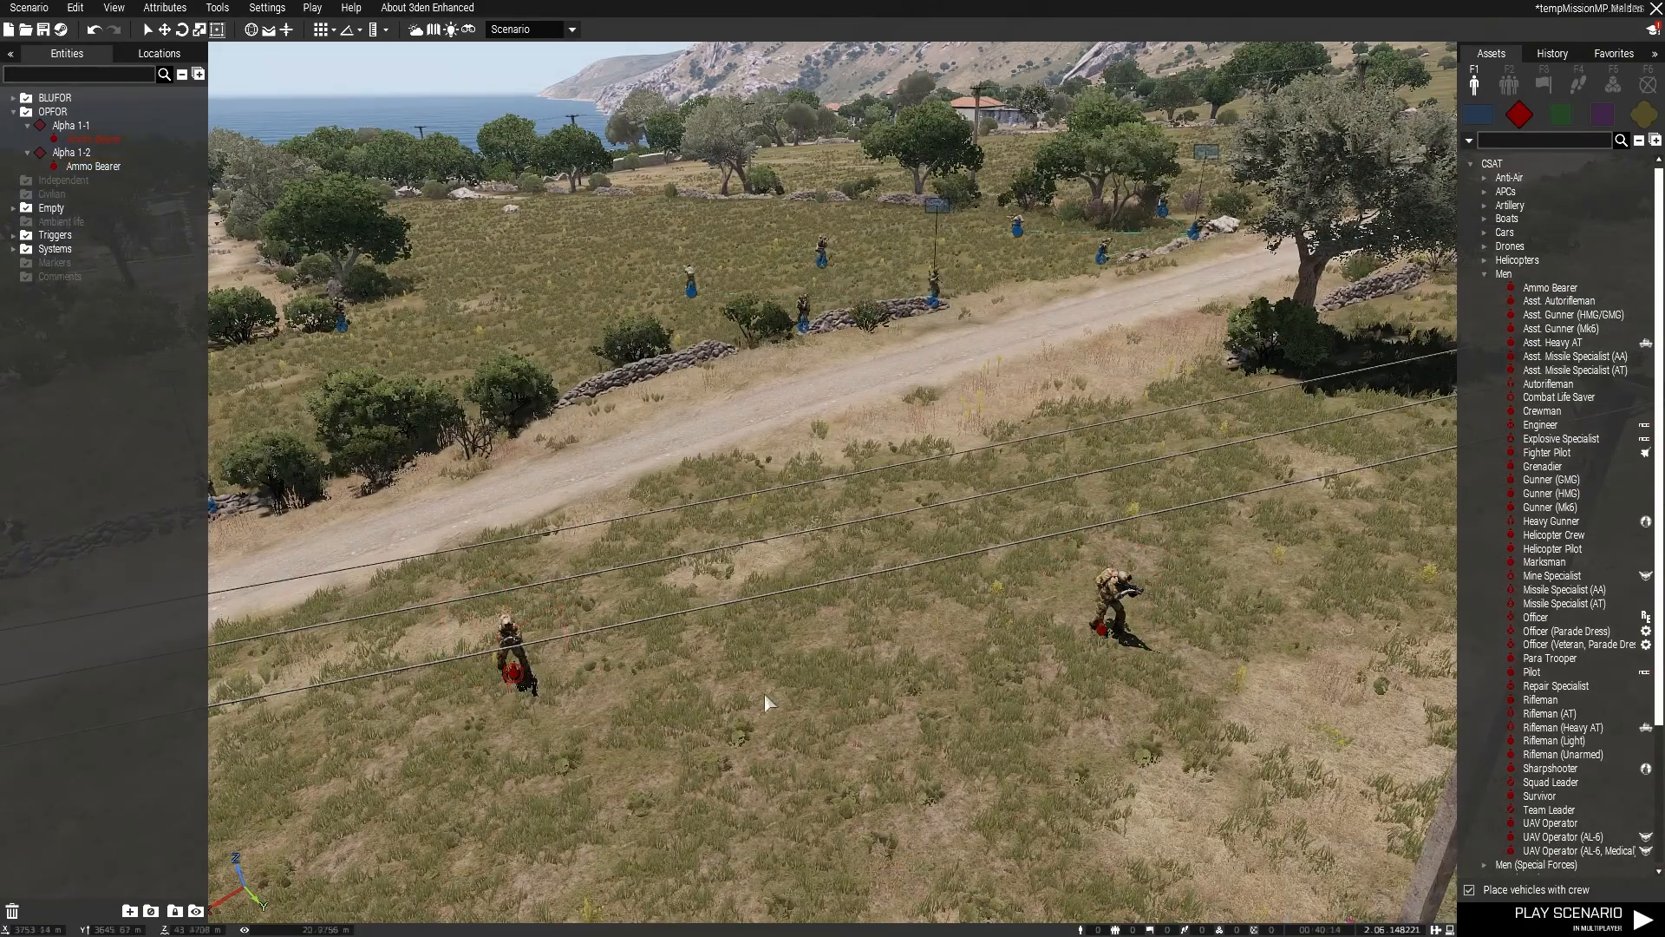
Step: Turn off the Player option in the attributes of the first Ammo Bearer
{"action": "right_click", "coordinate": [518, 682]}
{"action": "left_click", "coordinate": [443, 671]}
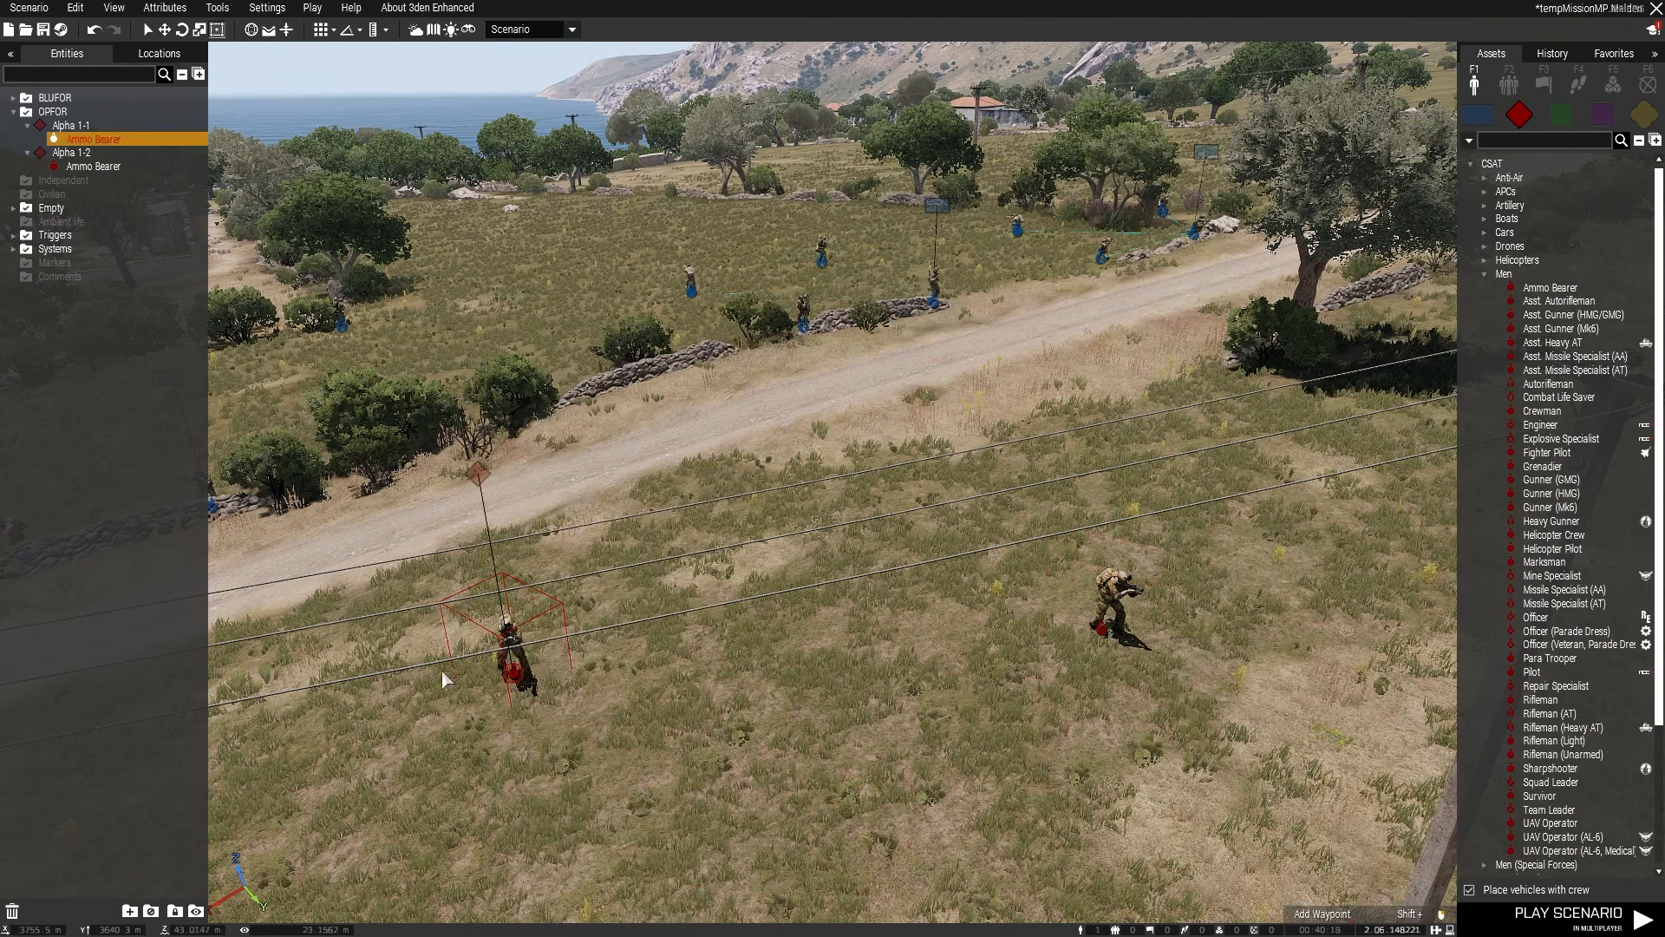
{"action": "right_click", "coordinate": [516, 679]}
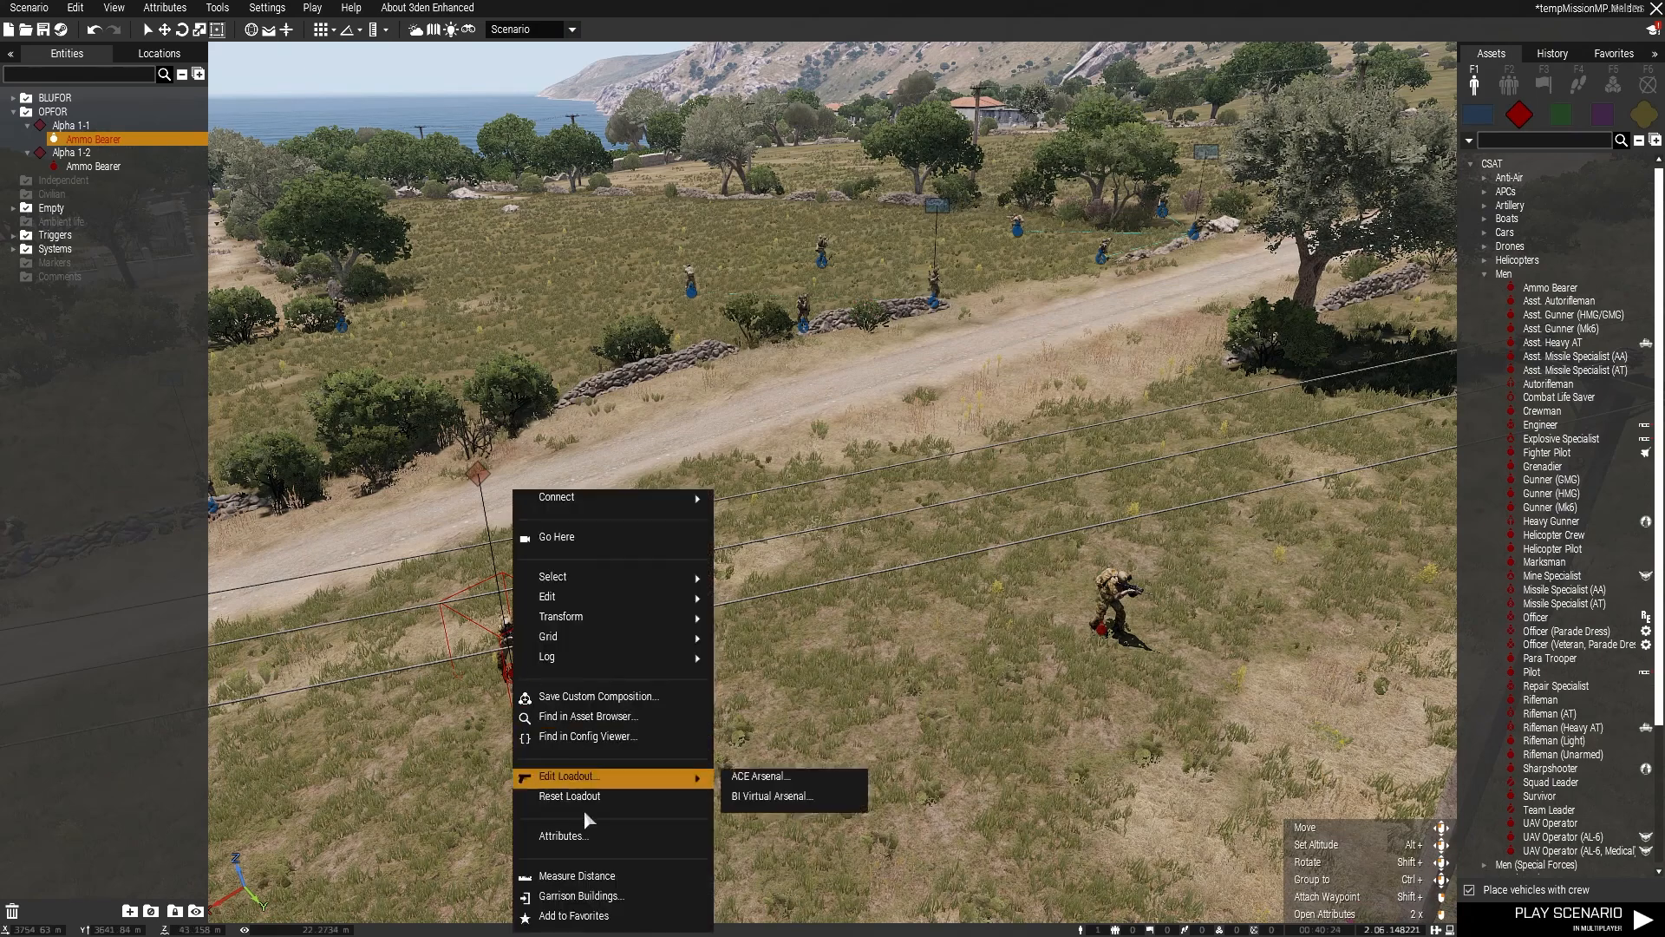
{"action": "left_click", "coordinate": [564, 836]}
{"action": "scroll", "coordinate": [789, 545], "scroll_direction": "down", "scroll_amount": 8}
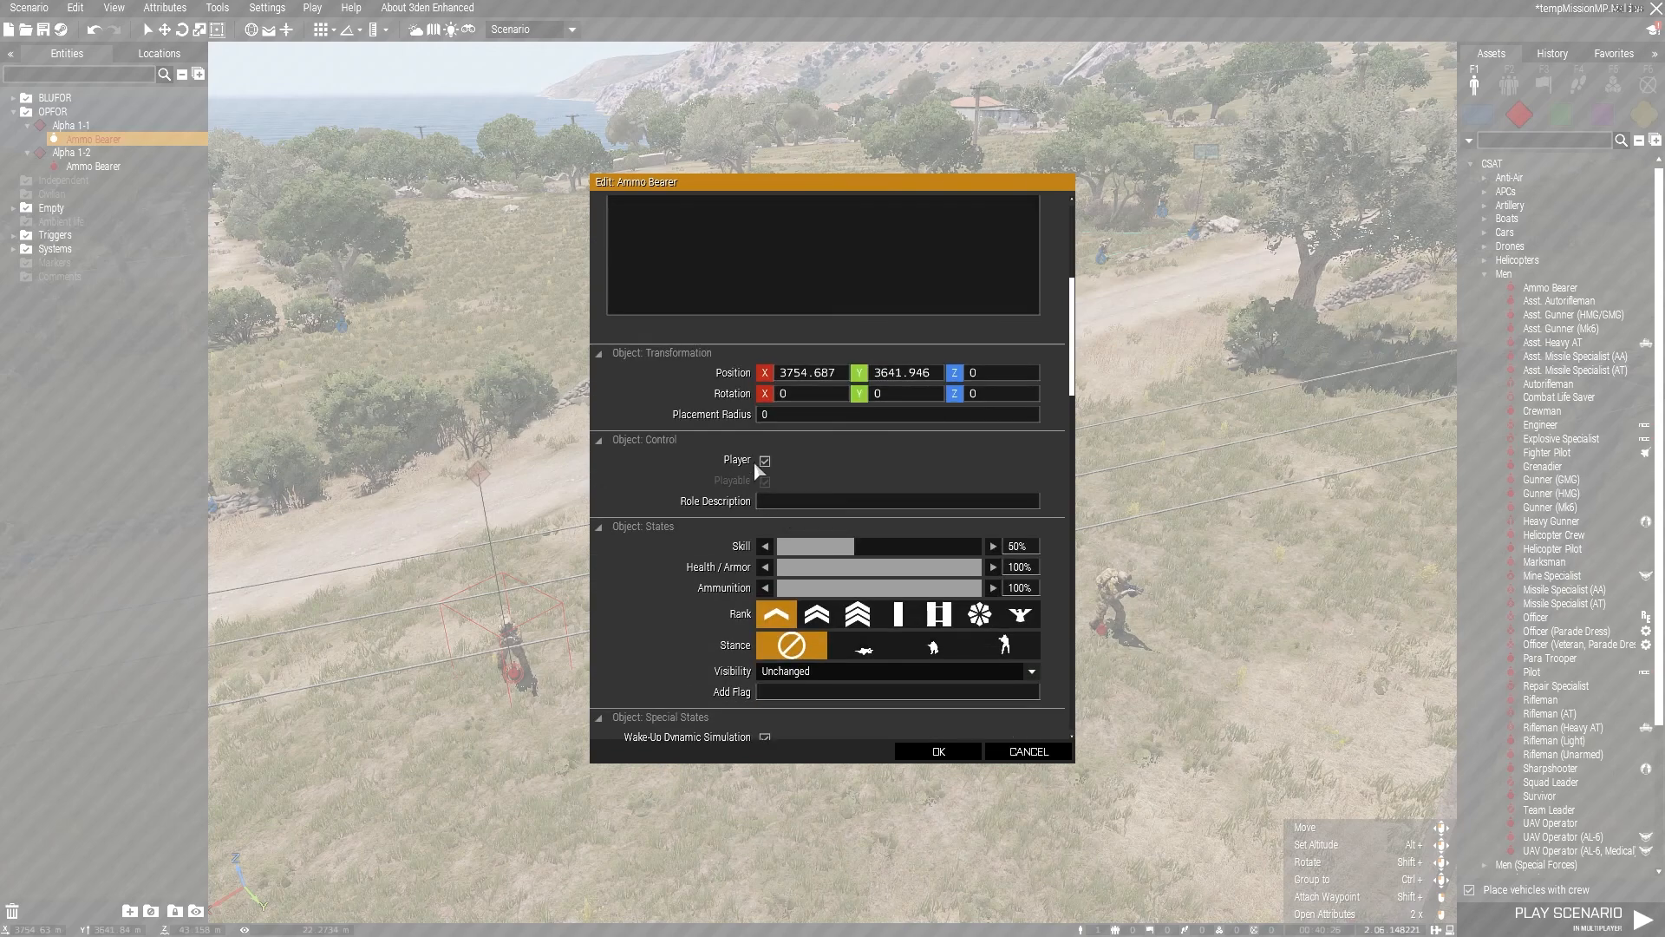
{"action": "left_click", "coordinate": [765, 461]}
{"action": "left_click", "coordinate": [939, 751]}
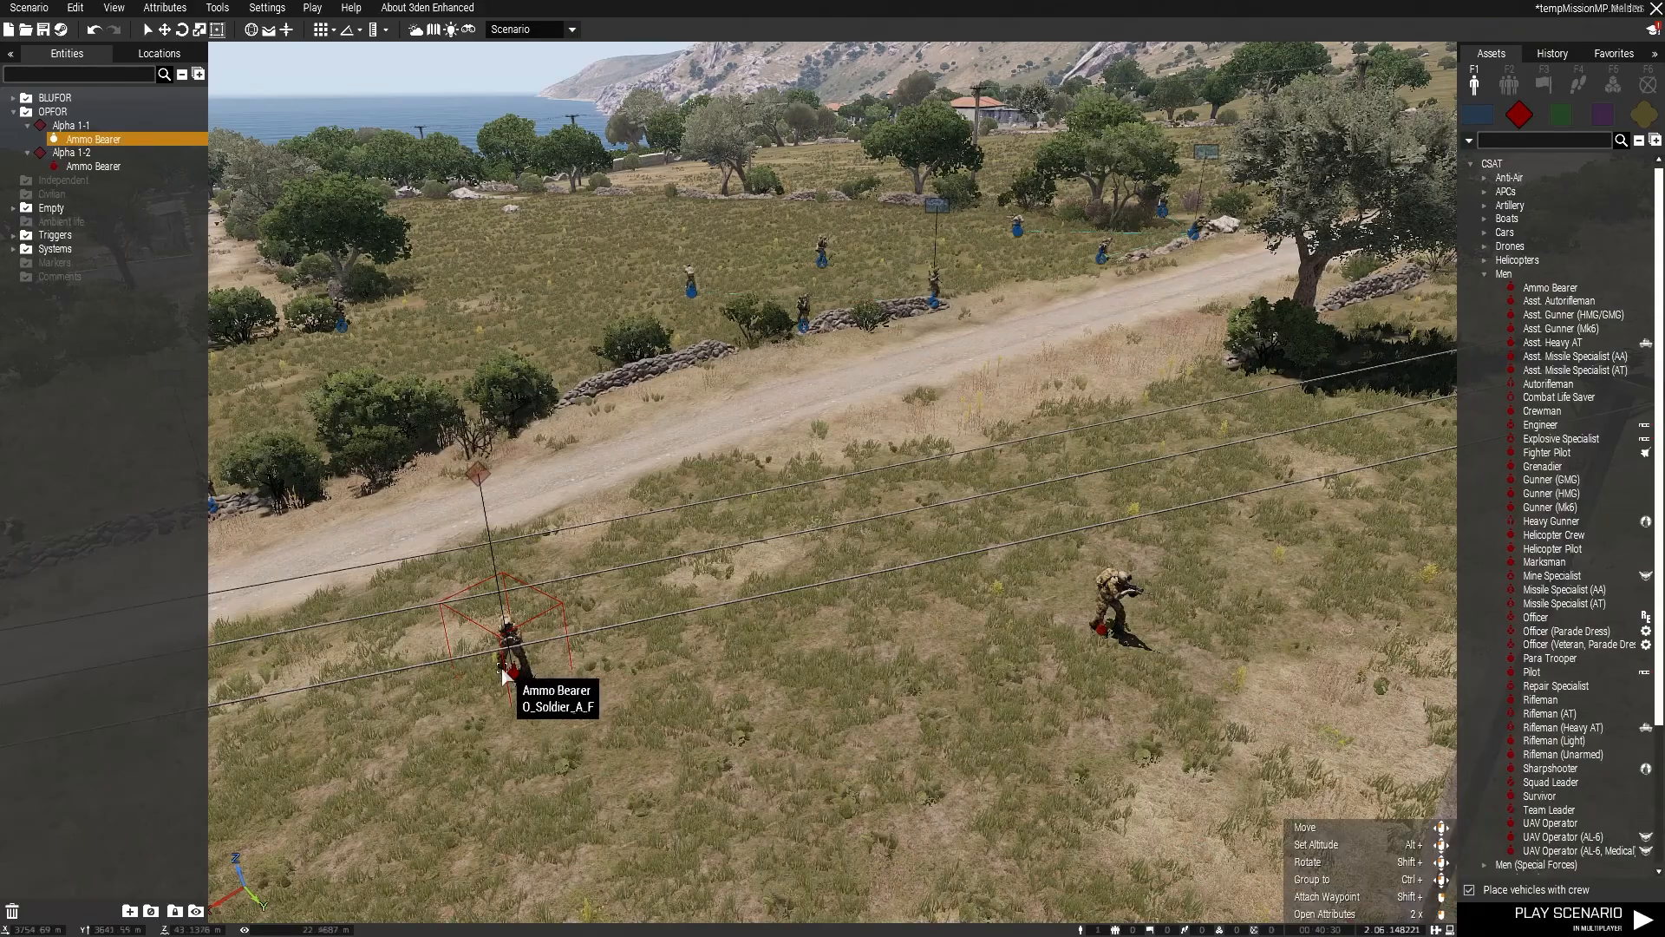
Step: Place a third Ammo Bearer near the edge of the dirt road, and delete all three OPFOR Ammo Bearers
{"action": "left_click", "coordinate": [1523, 291]}
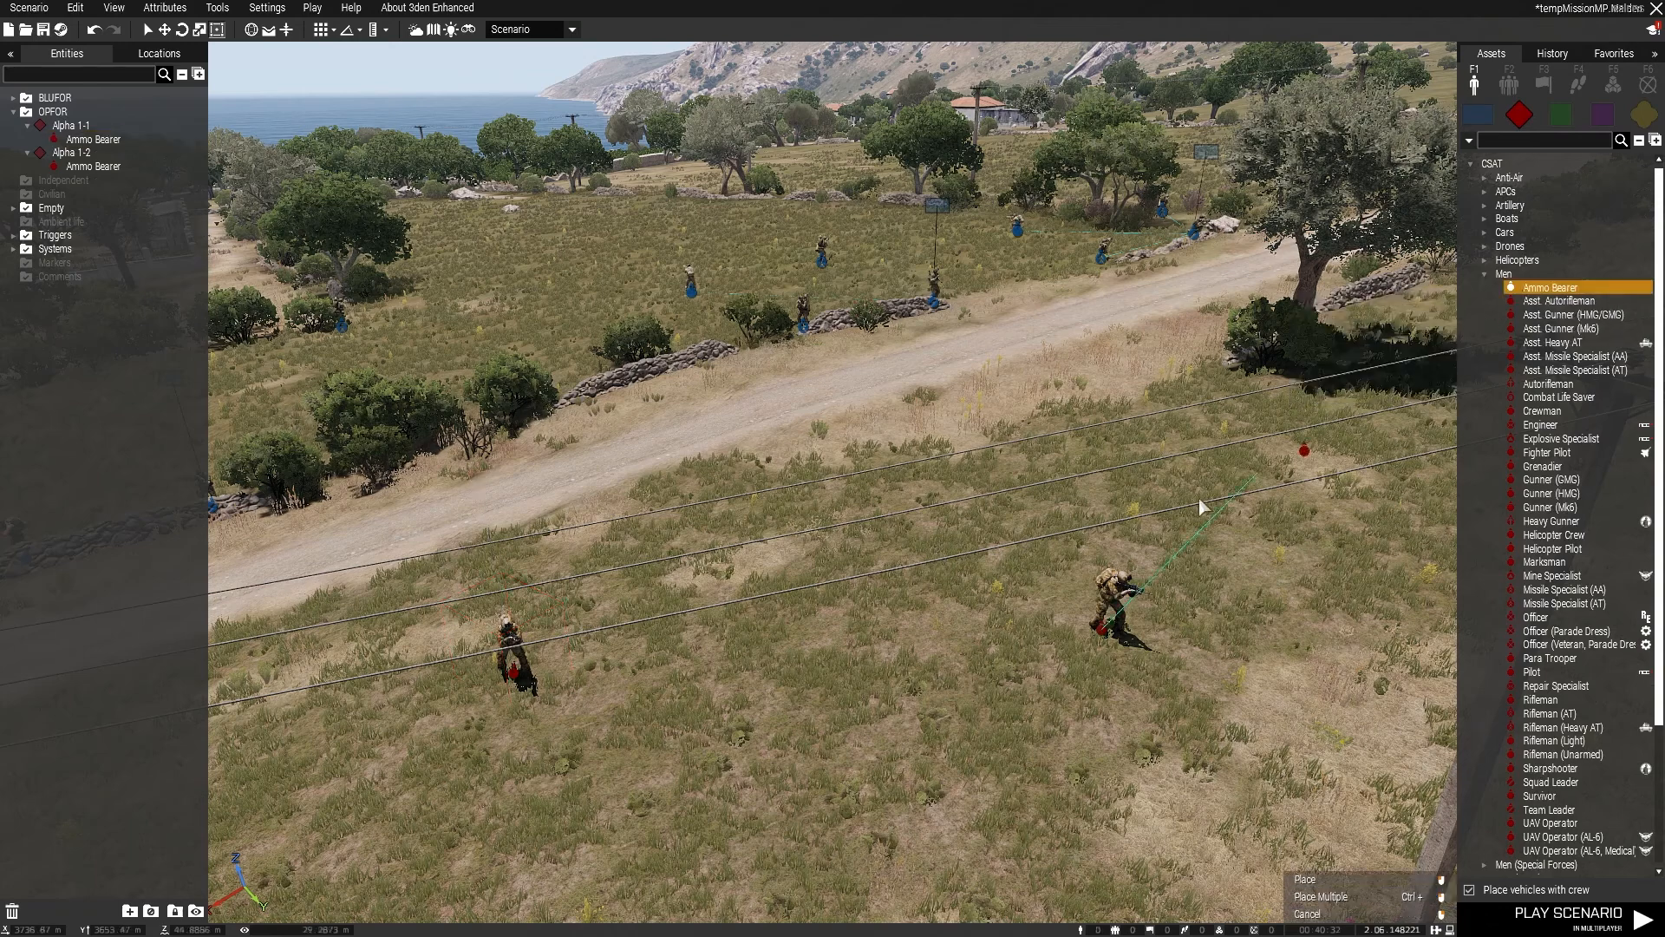
{"action": "left_click", "coordinate": [820, 458]}
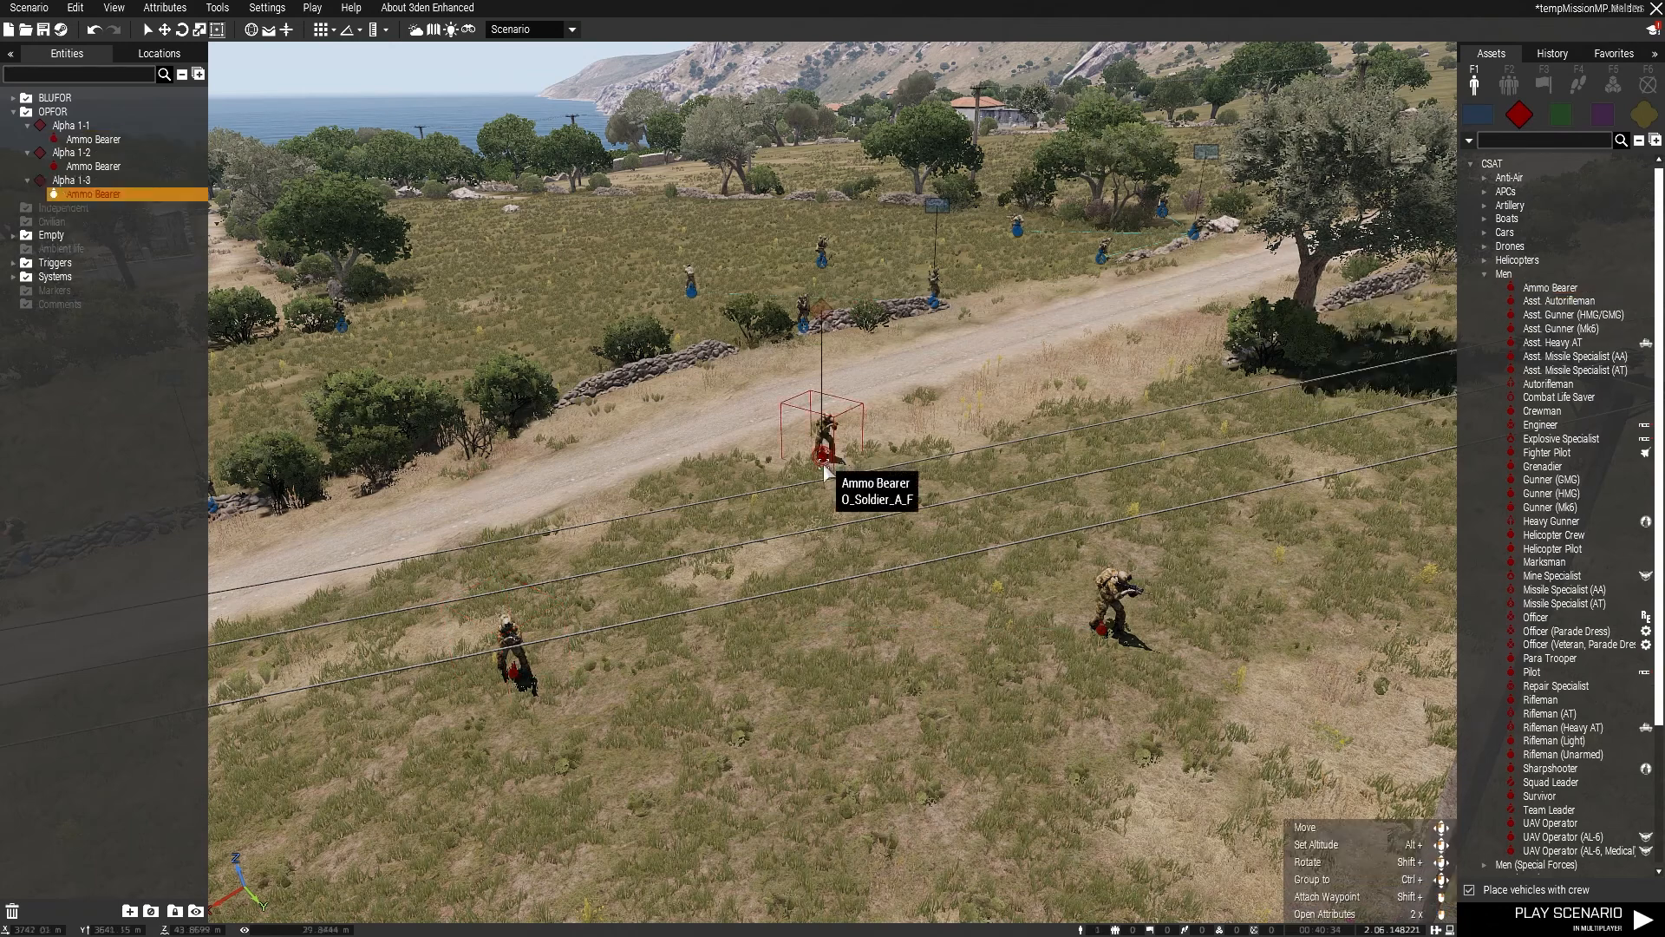
{"action": "left_click_drag", "start_coordinate": [415, 472], "coordinate": [1265, 834]}
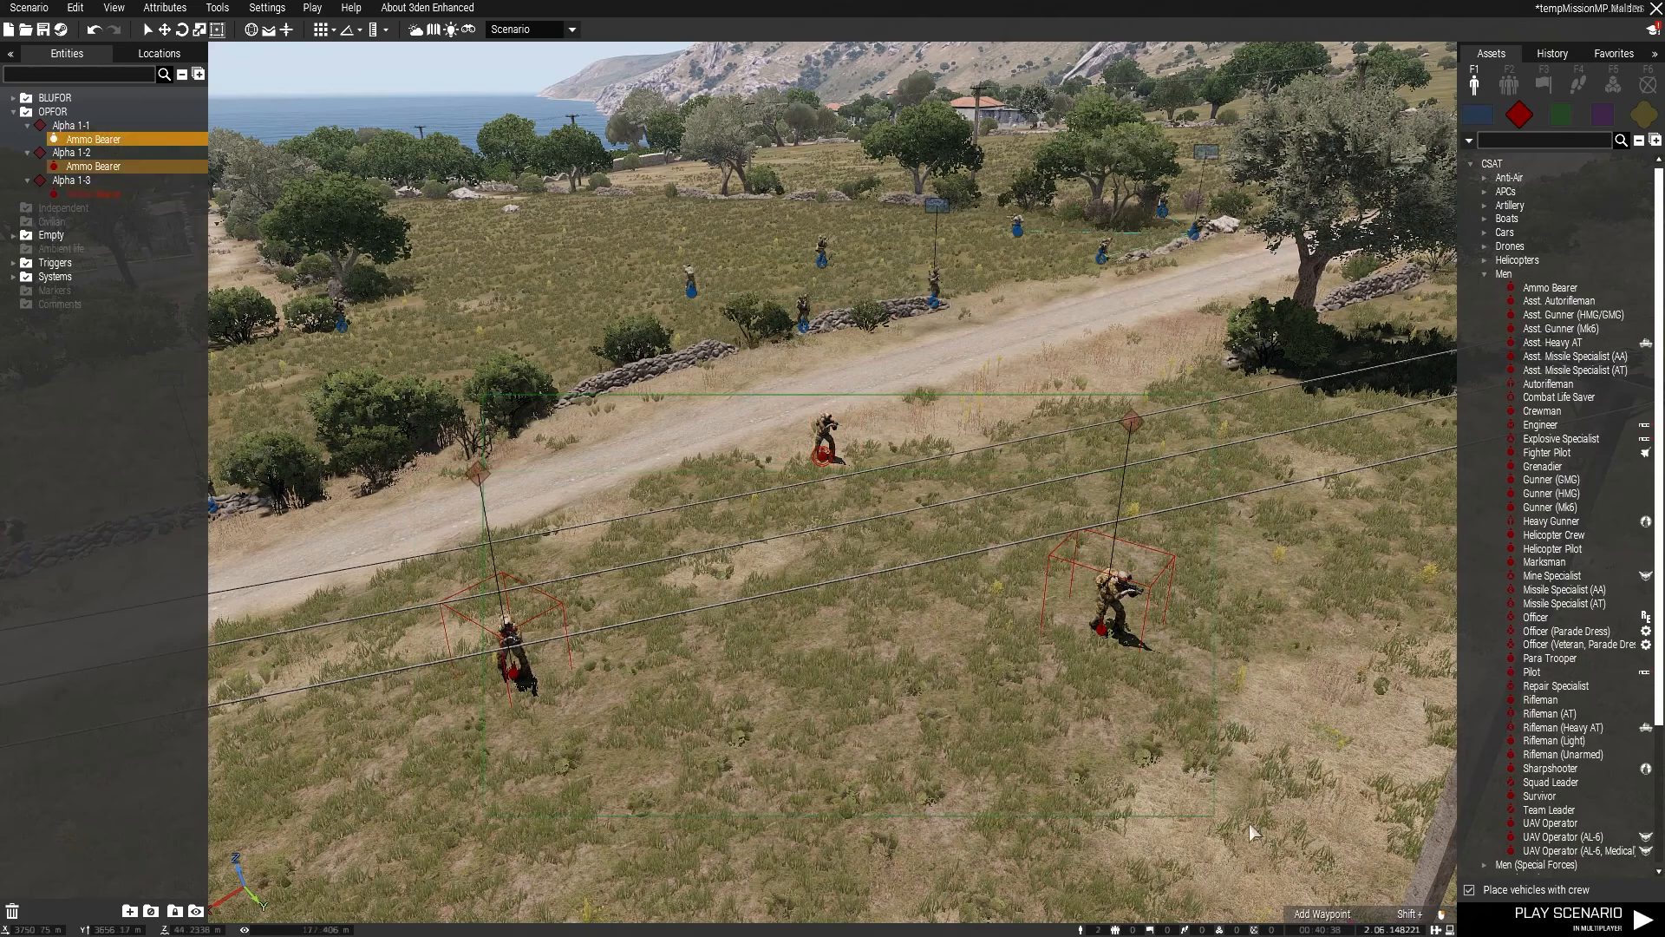
{"action": "key", "text": "Delete"}
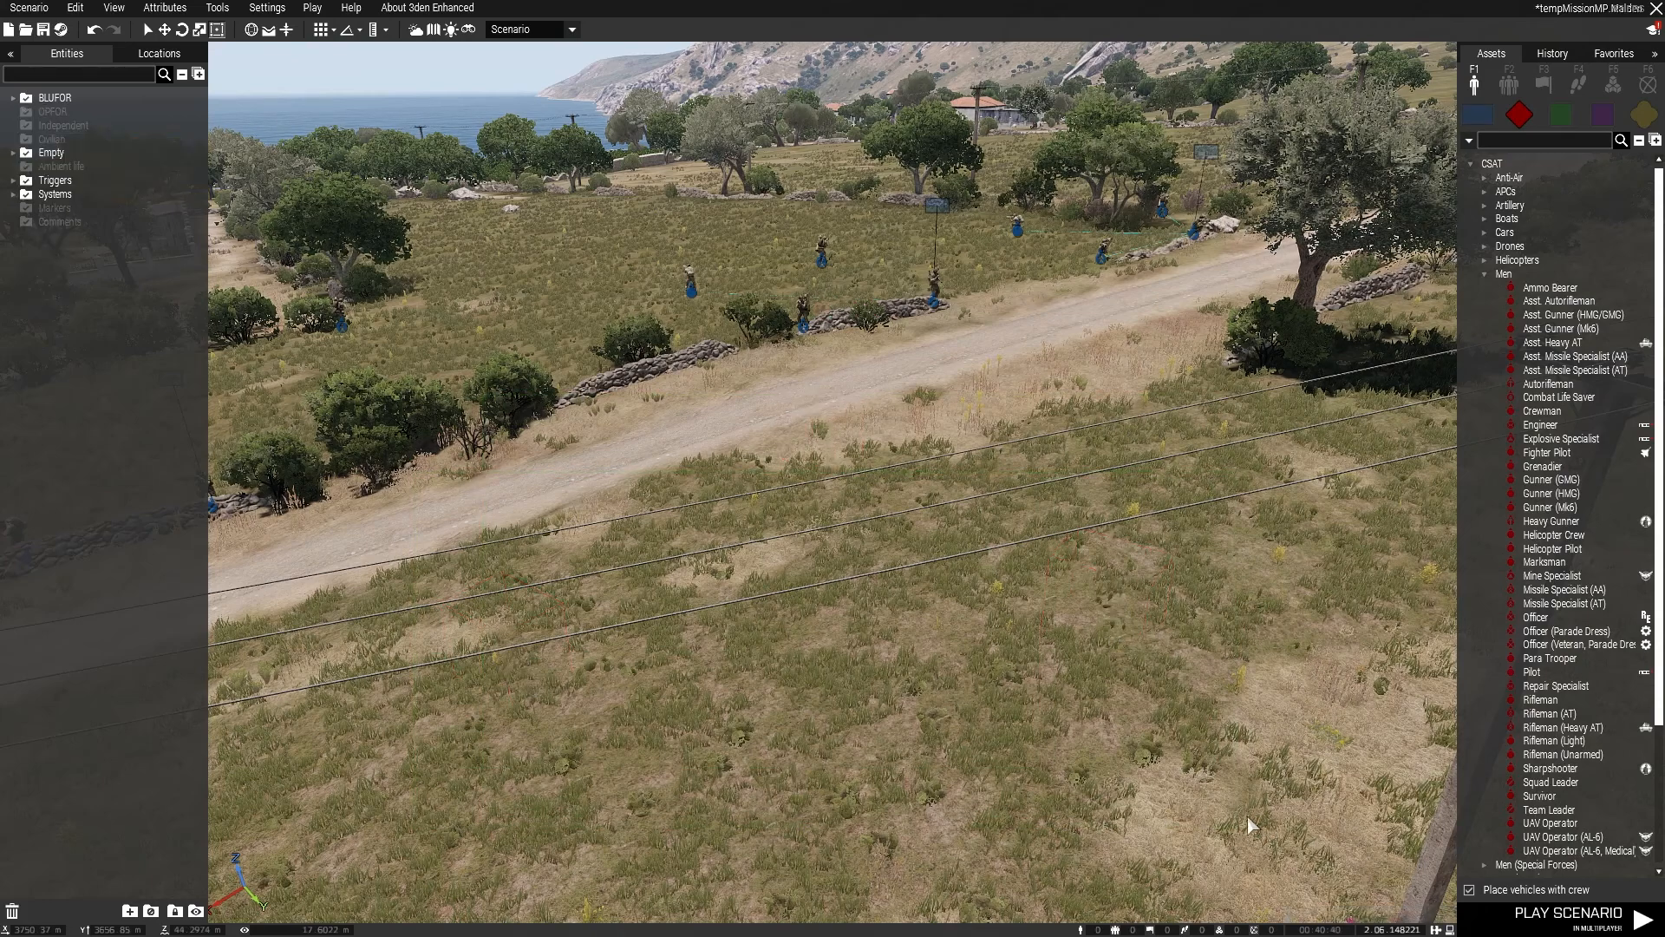
Step: Place two separate CSAT Ammo Bearers in the field below the road, one on each side of the utility pole
{"action": "key", "text": "q"}
{"action": "right_click_drag", "start_coordinate": [1038, 718], "coordinate": [1007, 784]}
{"action": "key", "text": "s"}
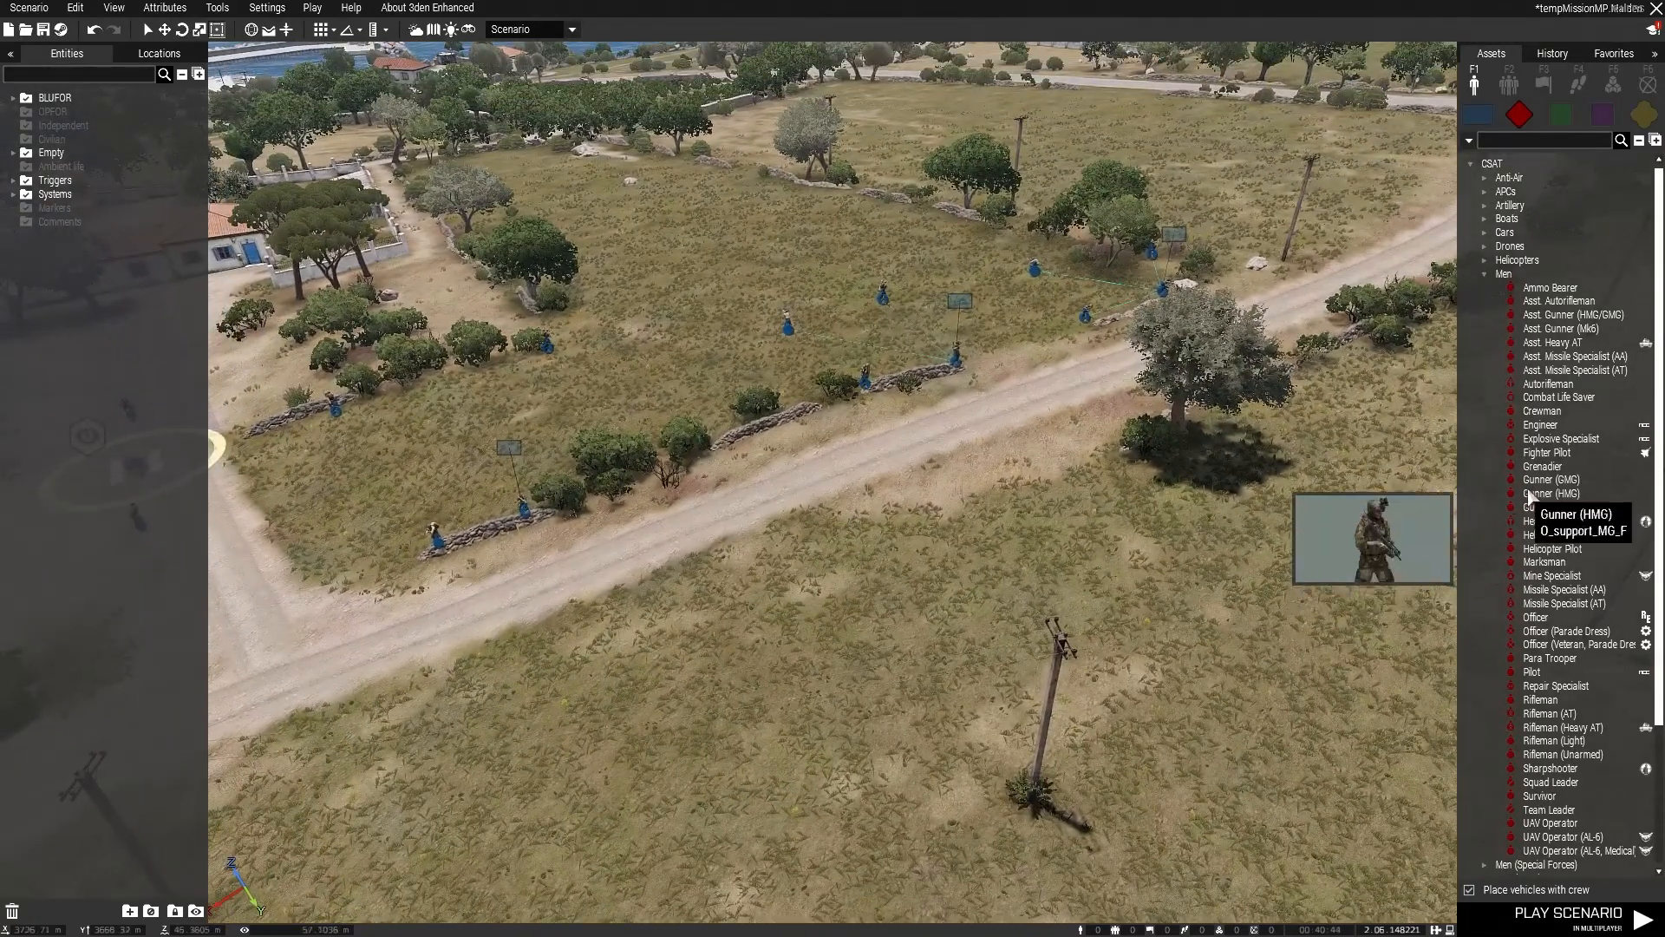
{"action": "left_click", "coordinate": [1550, 287]}
{"action": "left_click", "coordinate": [834, 617]}
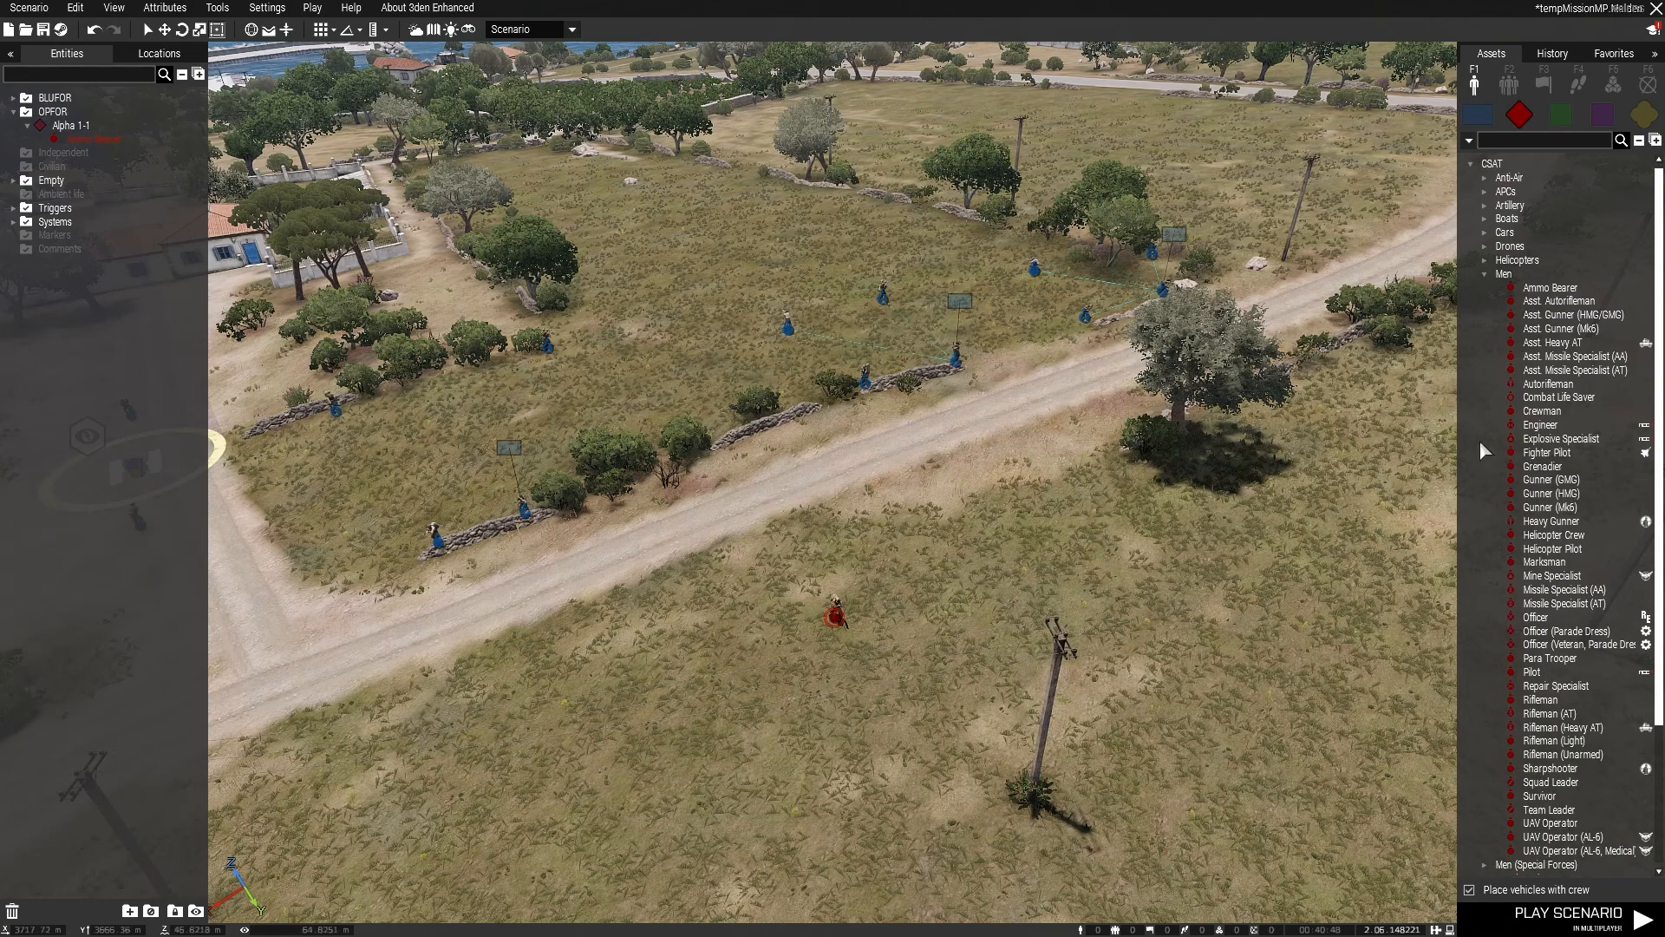
{"action": "left_click", "coordinate": [1550, 287]}
{"action": "left_click", "coordinate": [1160, 610]}
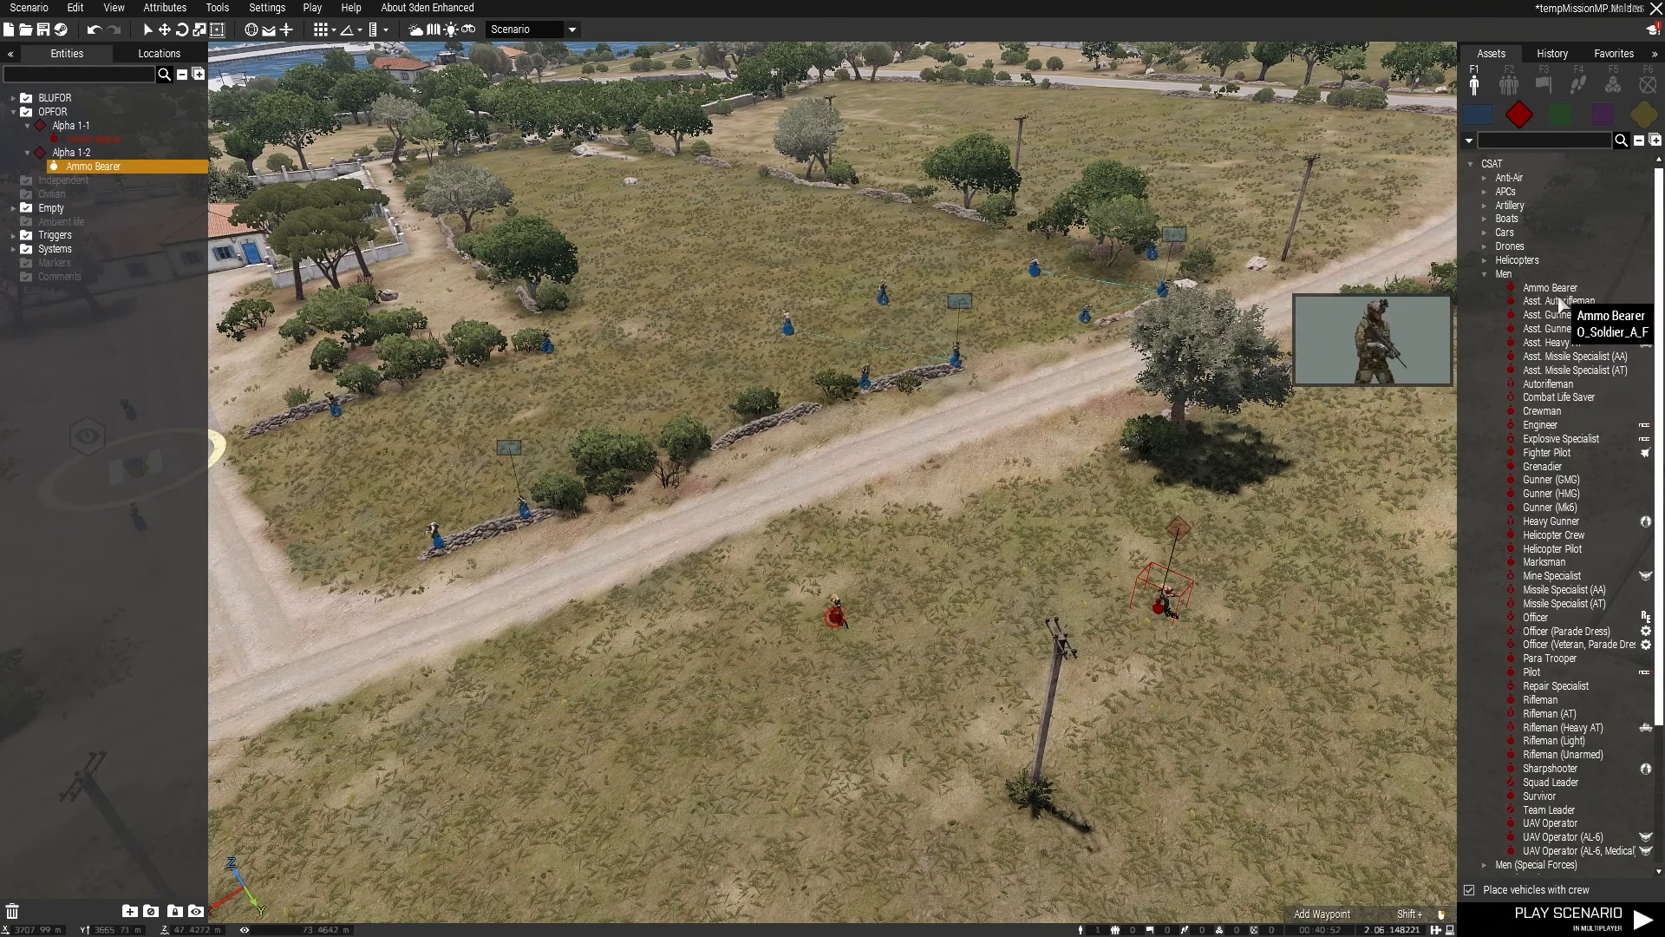
Step: Add an Asst. Autorifleman, a Crewman and a Marksman around the first Ammo Bearer as members of group Alpha 1-1
{"action": "left_click", "coordinate": [1559, 301]}
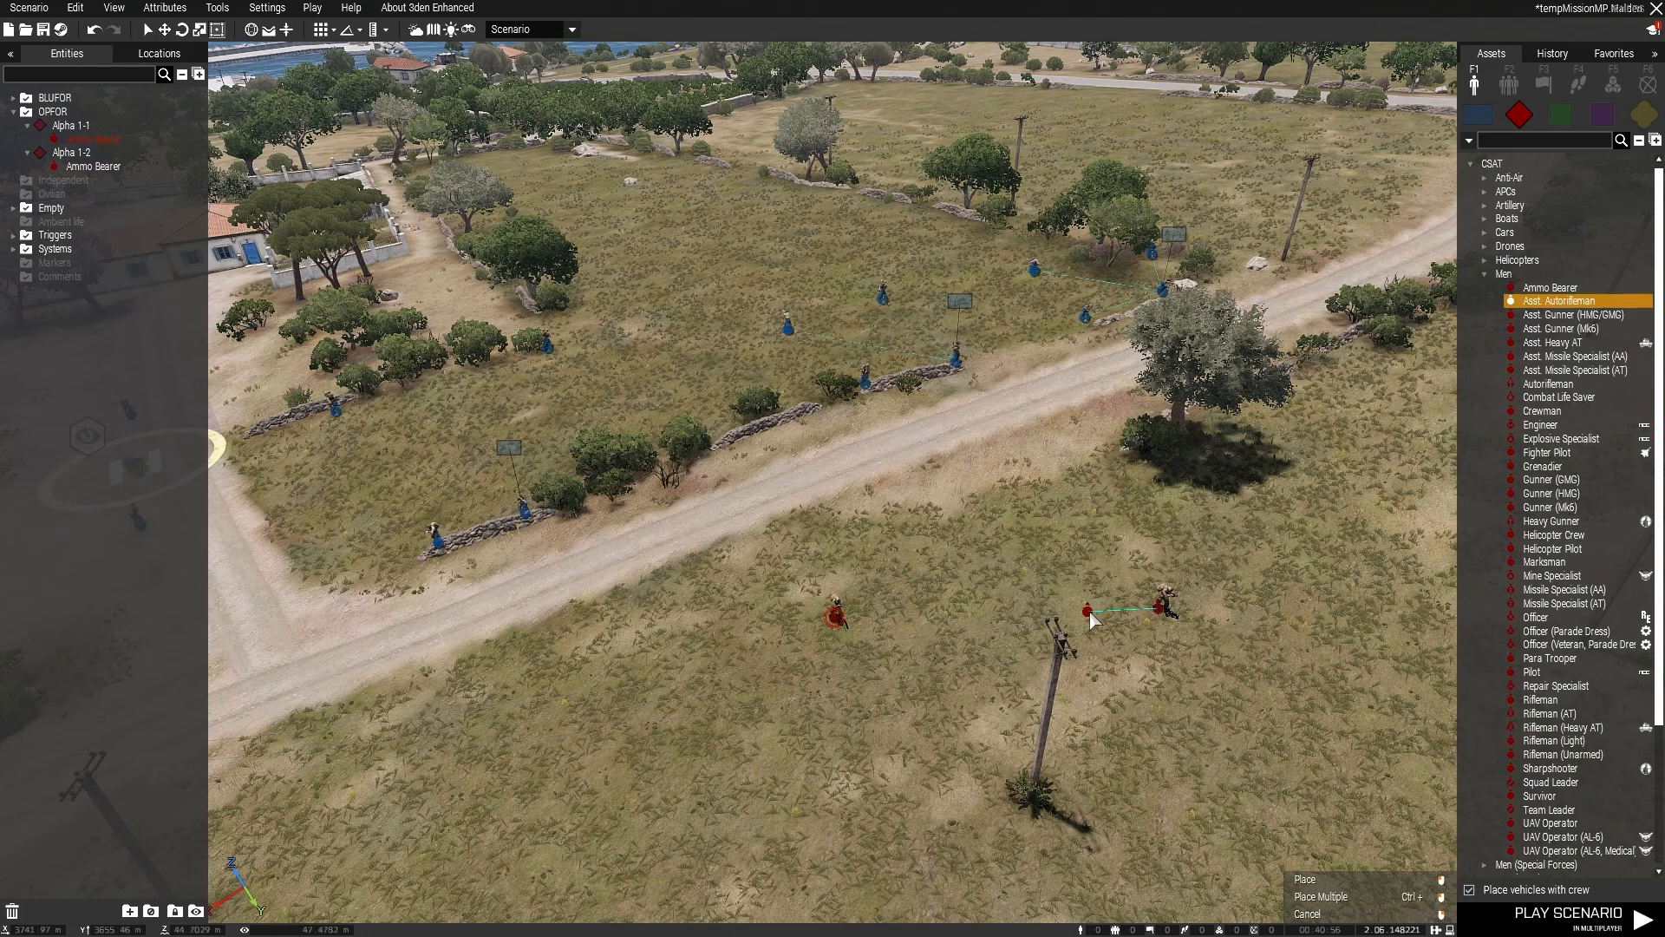
{"action": "left_click", "coordinate": [975, 615]}
{"action": "left_click", "coordinate": [1542, 410]}
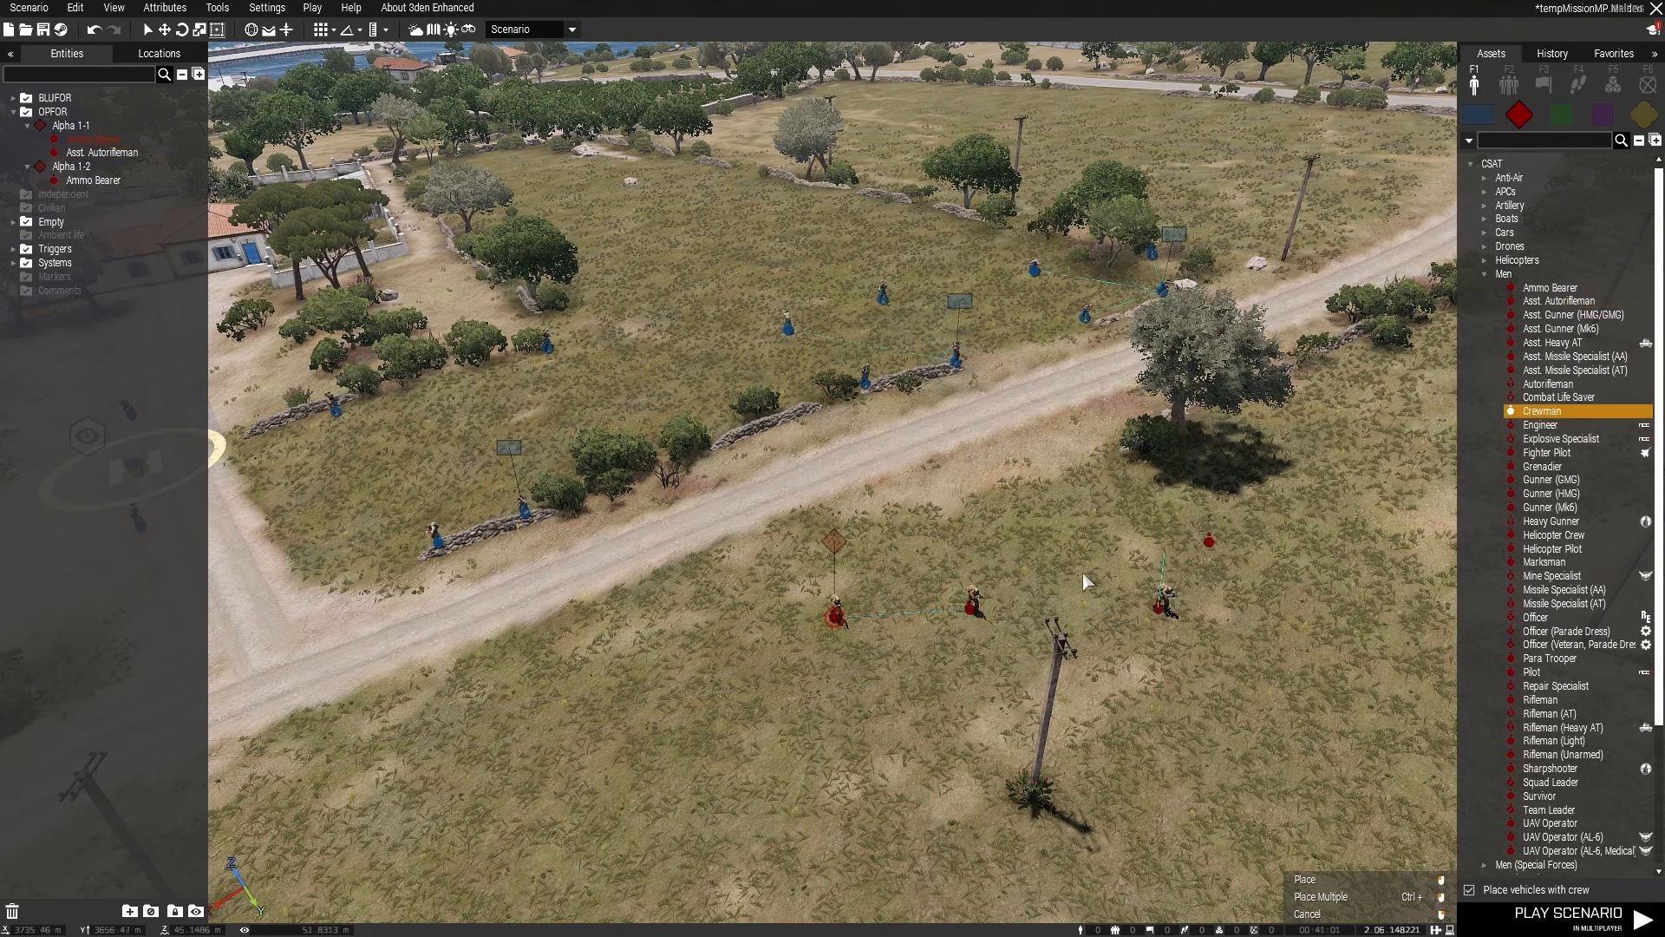
{"action": "left_click", "coordinate": [902, 673]}
{"action": "left_click", "coordinate": [1544, 562]}
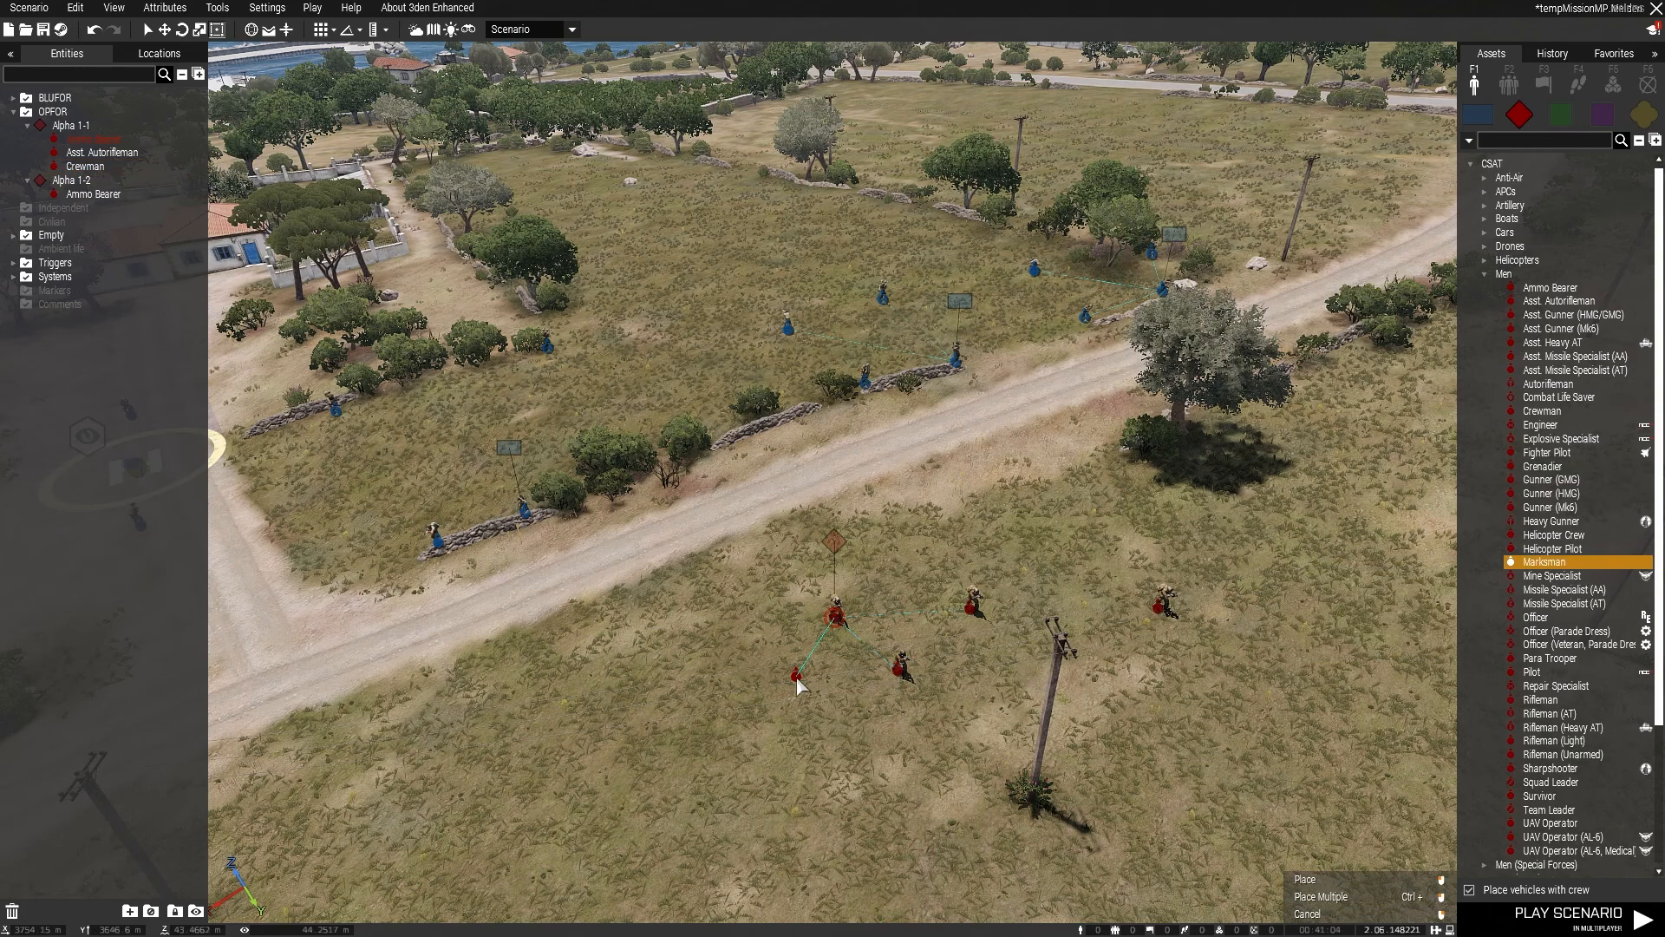
{"action": "left_click", "coordinate": [796, 680]}
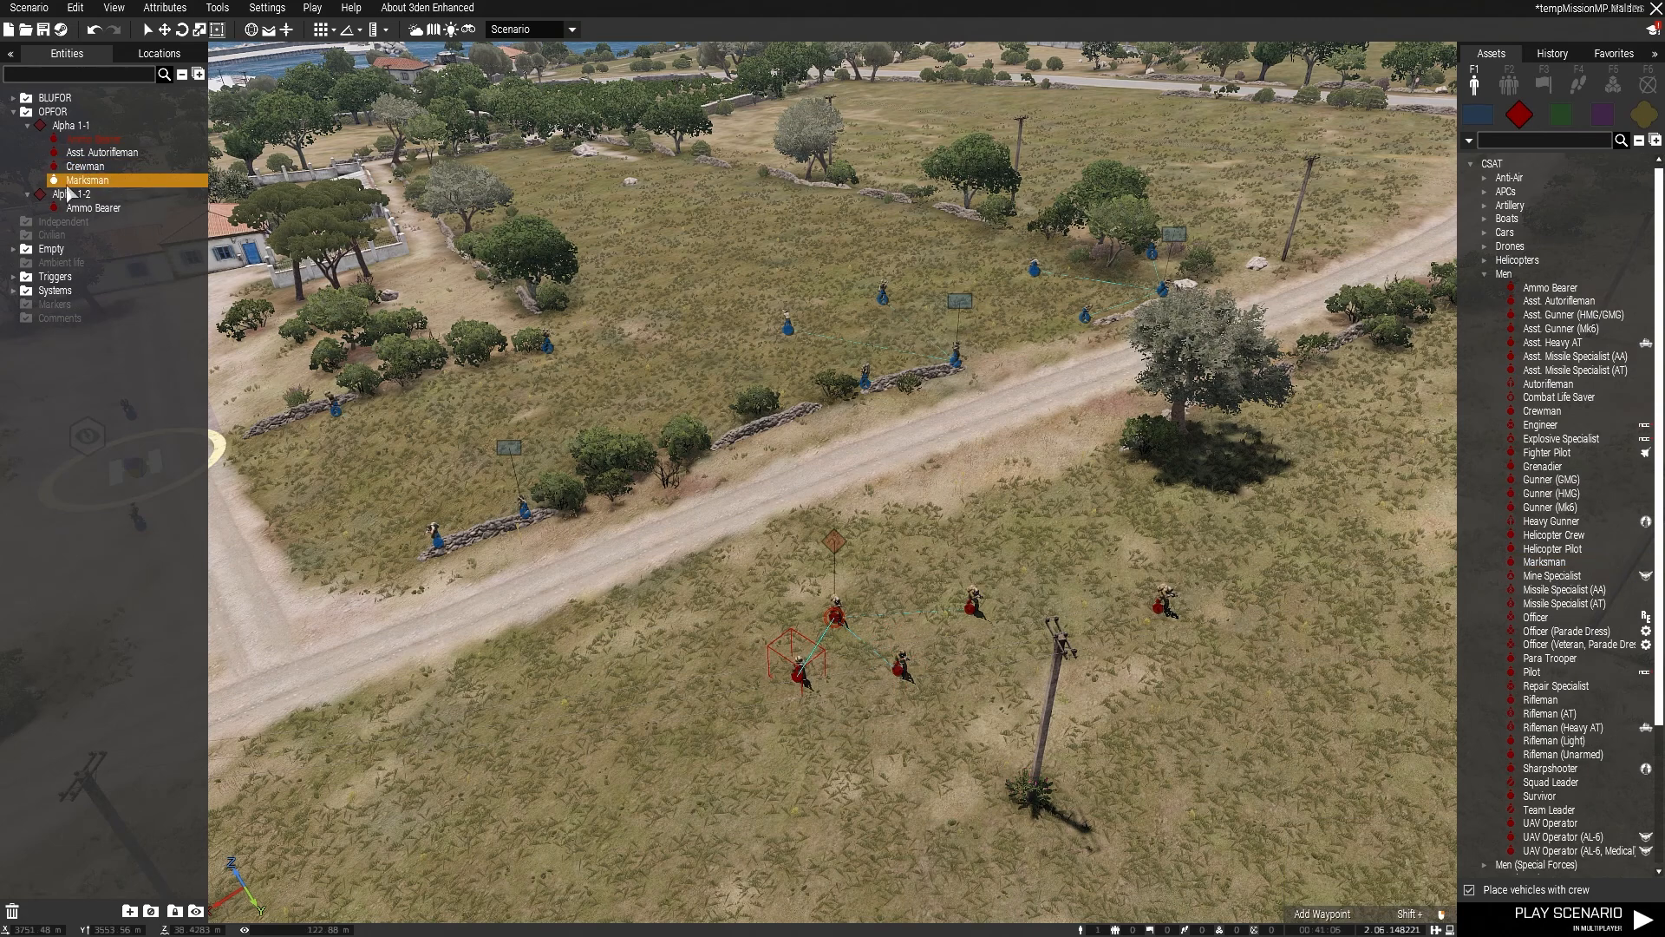
Step: Group the separate Ammo Bearer to the Alpha 1-1 leader and move it next to the Asst. Autorifleman
{"action": "left_click", "coordinate": [1117, 595]}
{"action": "left_click", "coordinate": [1160, 619]}
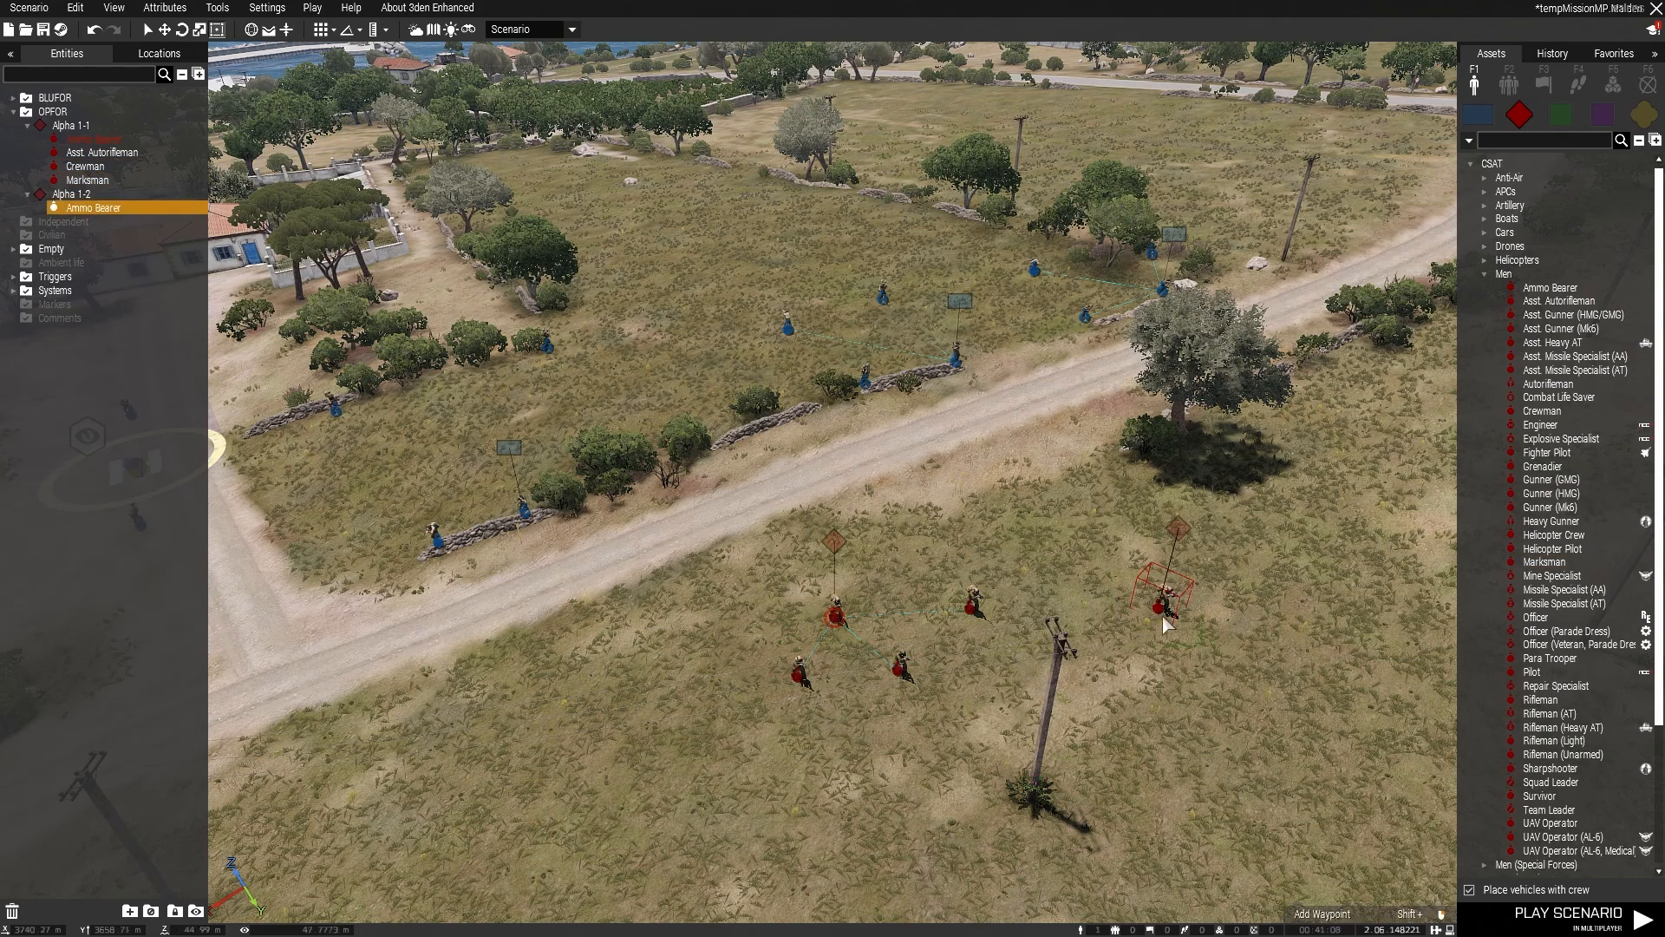
{"action": "right_click", "coordinate": [1154, 636]}
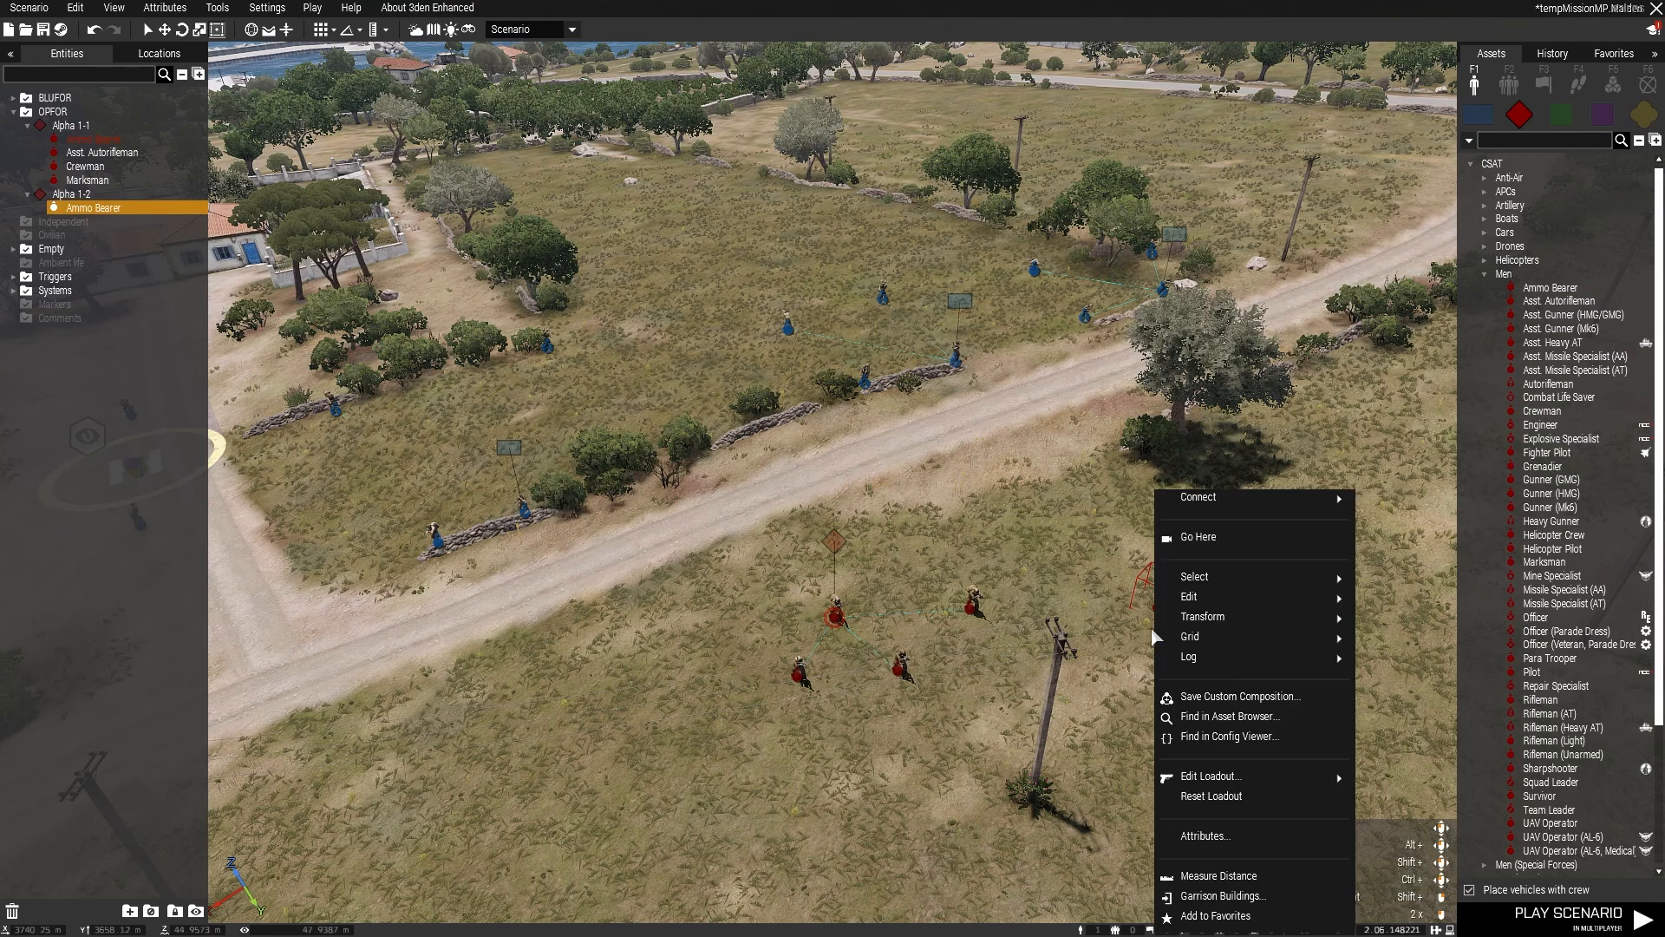
{"action": "mouse_move", "coordinate": [1213, 504]}
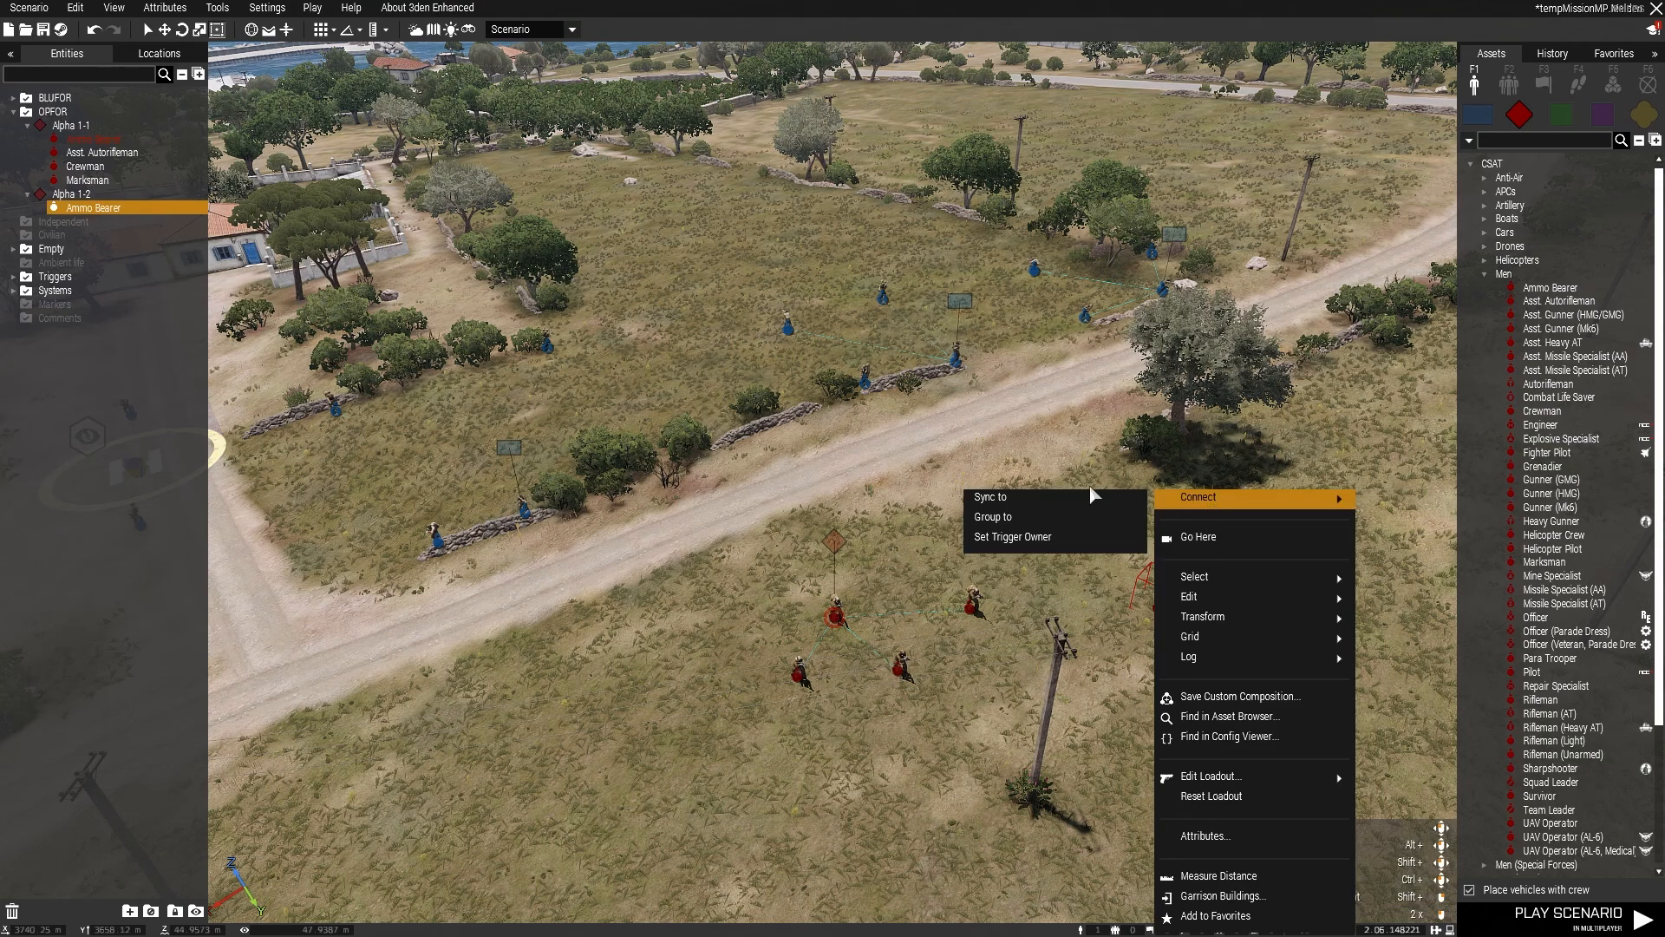
{"action": "left_click", "coordinate": [1010, 517]}
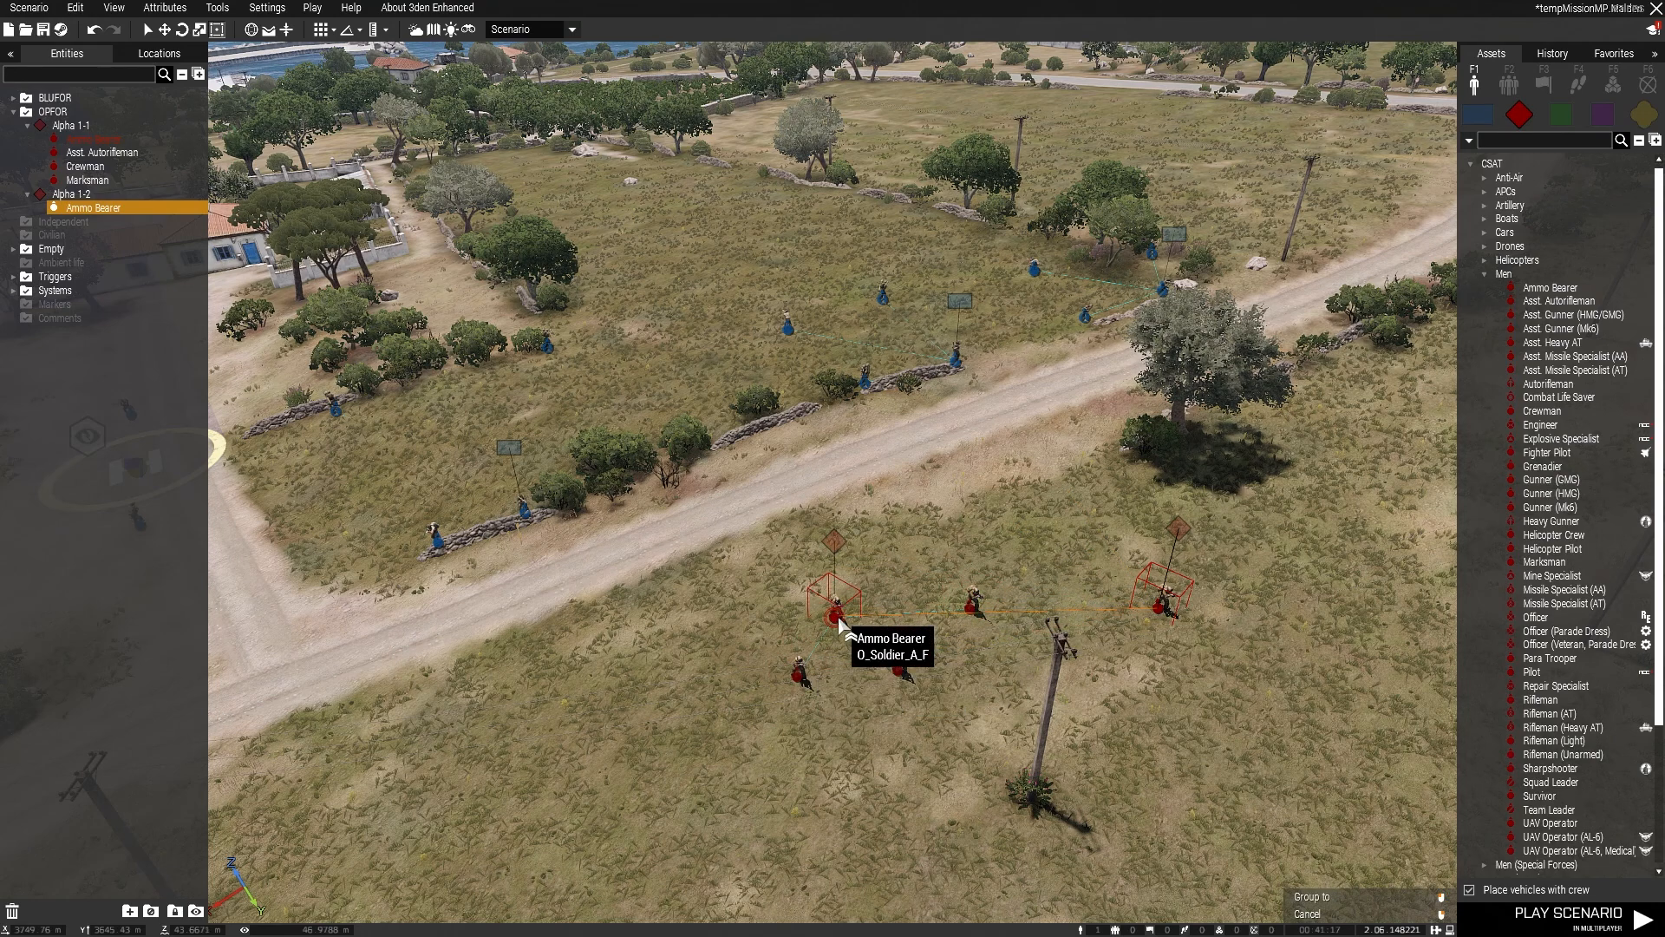
{"action": "left_click", "coordinate": [839, 621]}
{"action": "left_click_drag", "start_coordinate": [1162, 604], "coordinate": [982, 642]}
{"action": "left_click", "coordinate": [824, 681]}
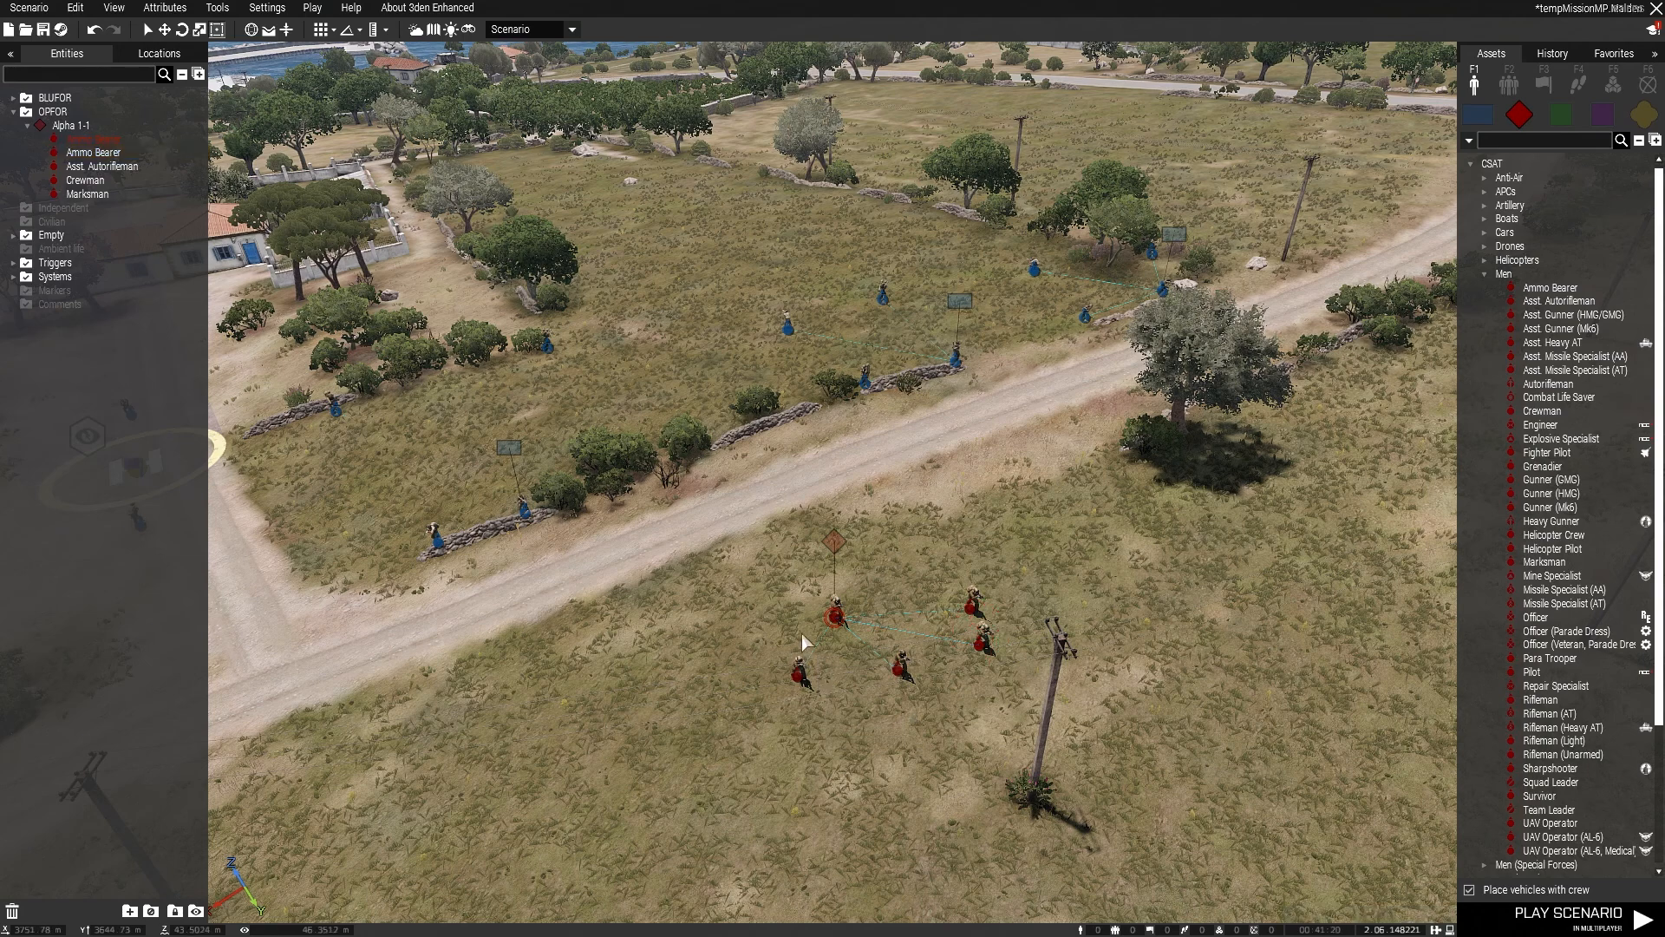
Step: Select the five Alpha 1-1 soldiers one after another in the scene, and clear the selection
{"action": "left_click", "coordinate": [794, 676]}
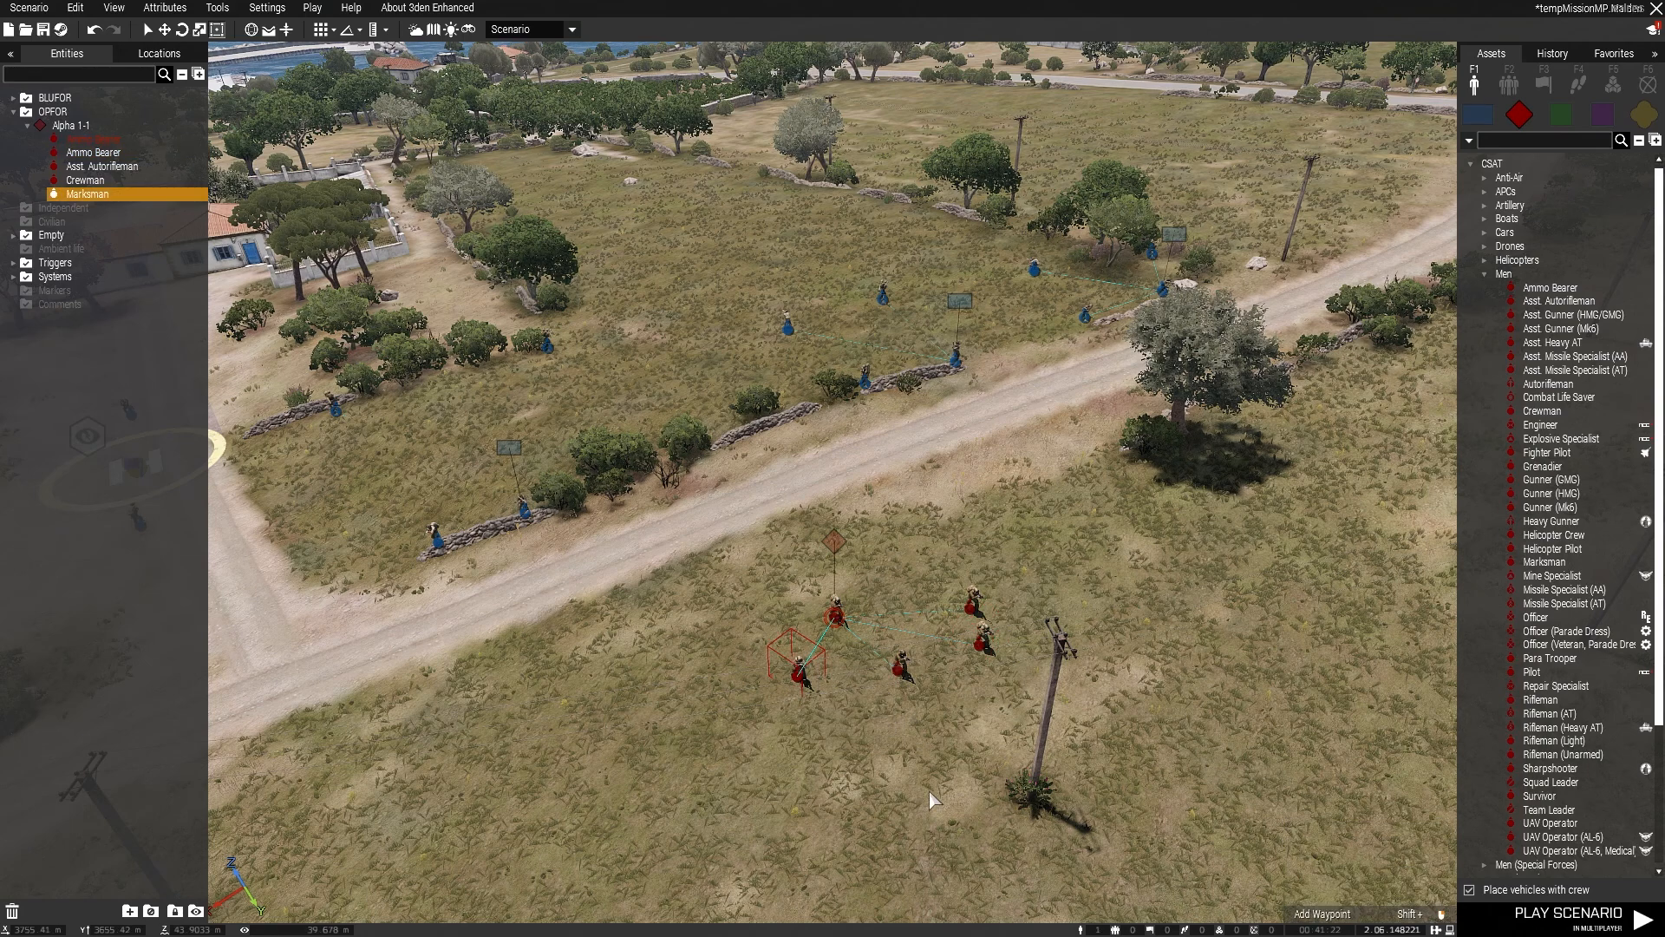
{"action": "left_click", "coordinate": [839, 623], "text": "ctrl"}
{"action": "left_click", "coordinate": [901, 668], "text": "ctrl"}
{"action": "left_click", "coordinate": [978, 643], "text": "ctrl"}
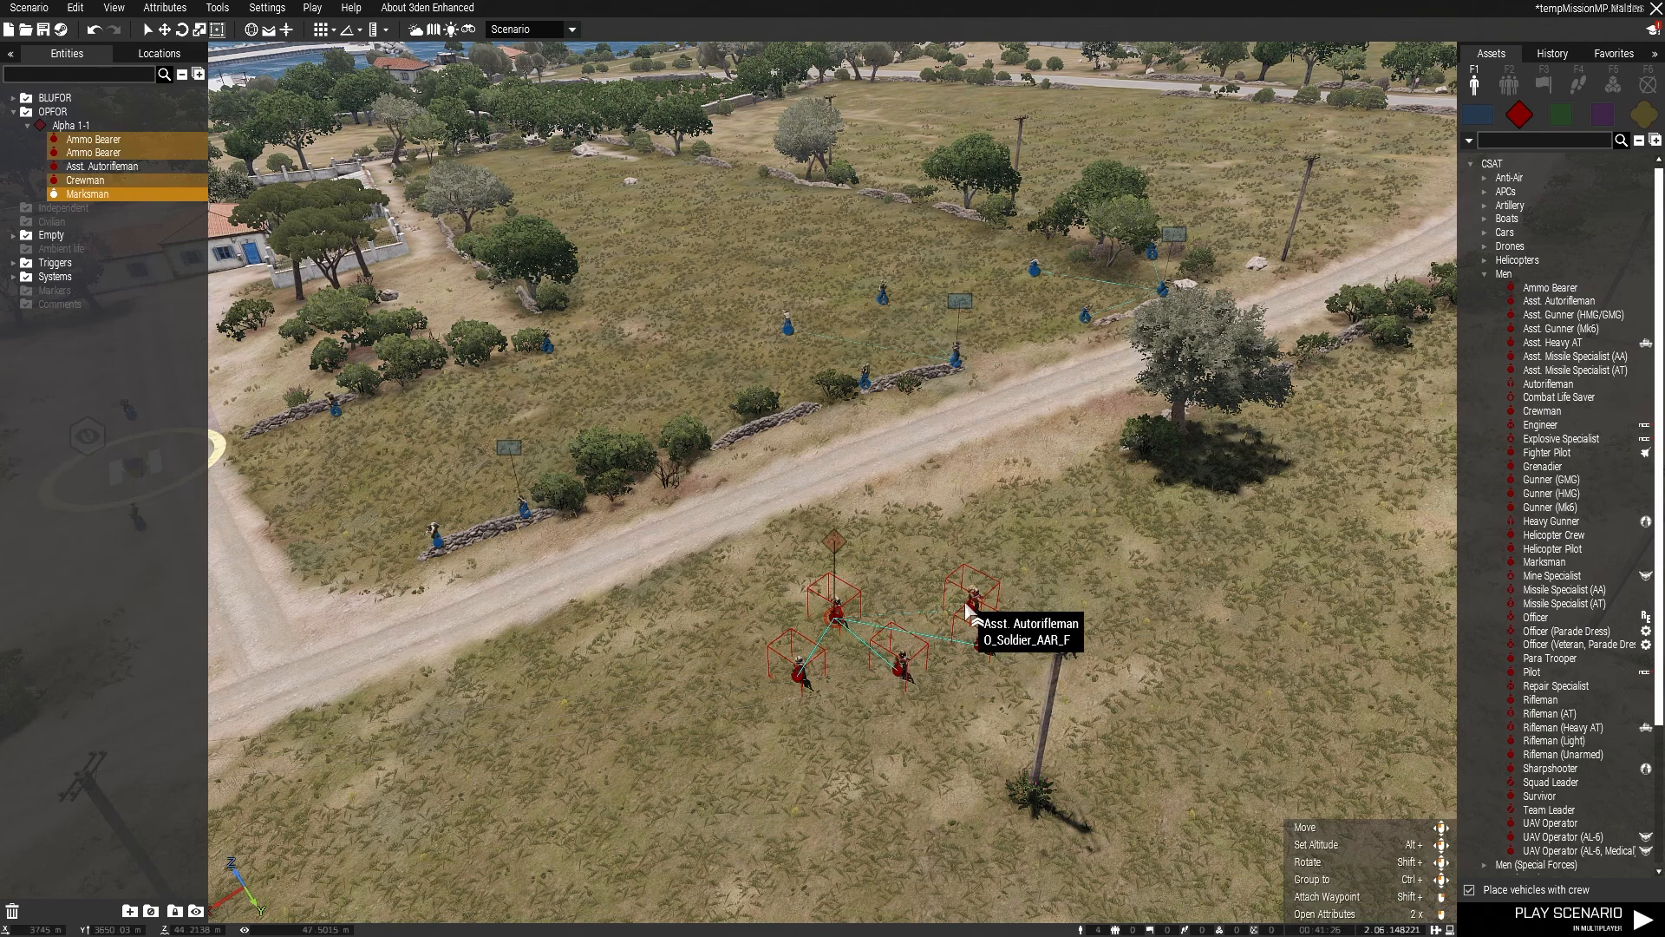
{"action": "left_click", "coordinate": [971, 600], "text": "ctrl"}
{"action": "left_click", "coordinate": [970, 674]}
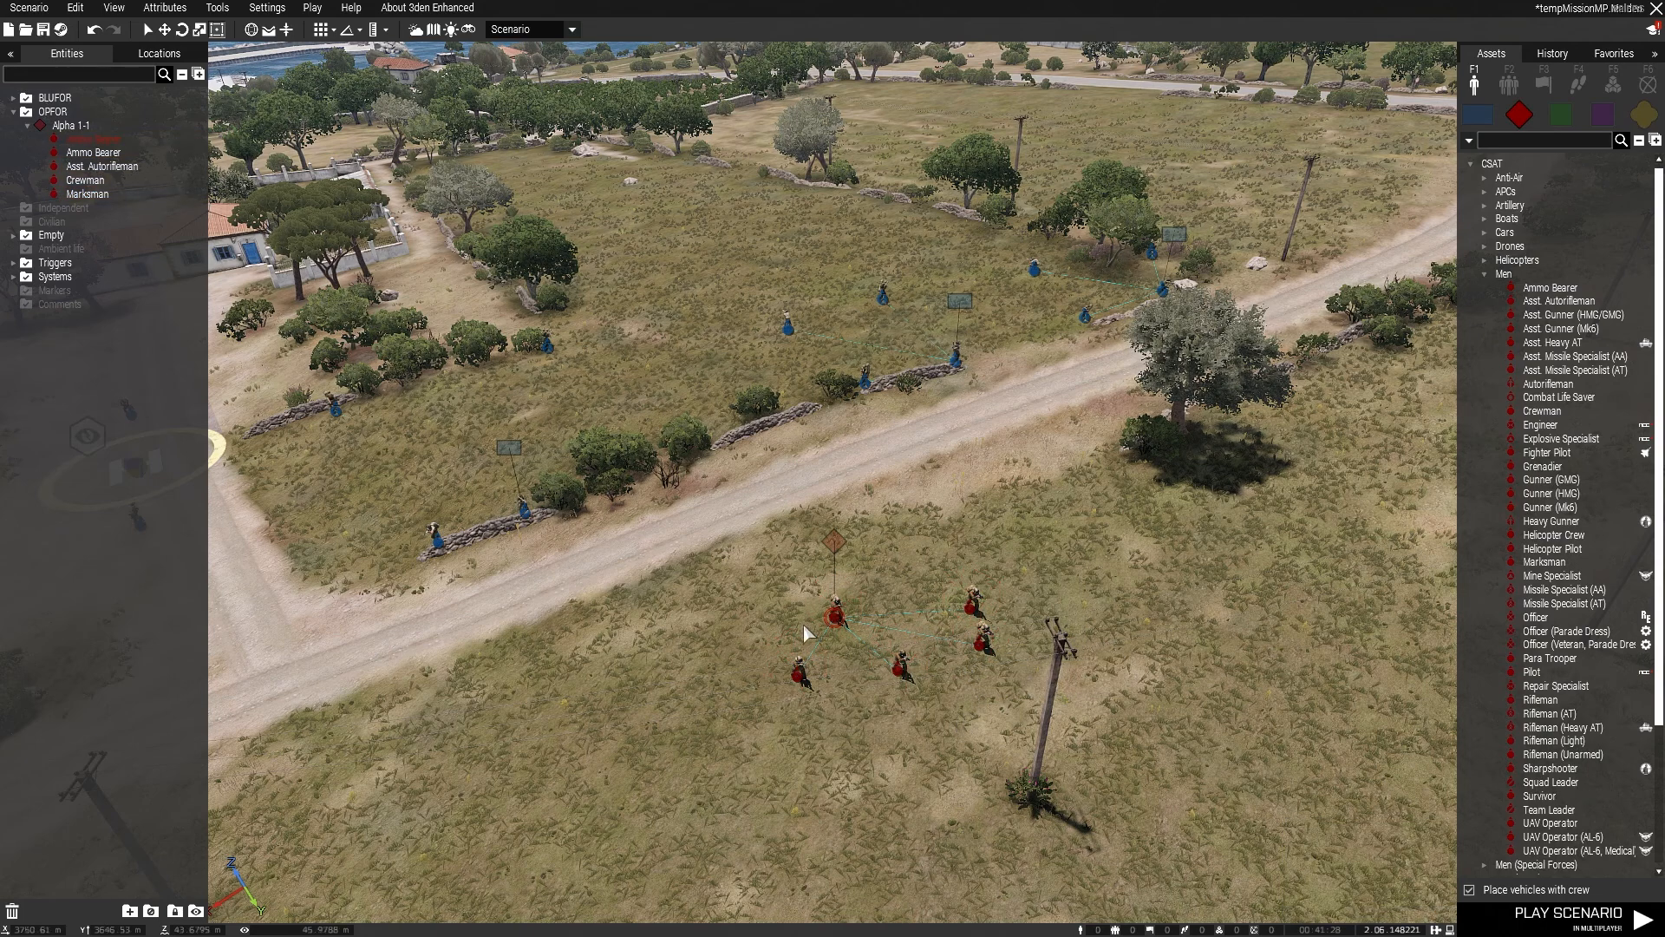
Step: Select all five Alpha 1-1 soldiers with a selection box around them, and clear the selection
{"action": "left_click_drag", "start_coordinate": [643, 581], "coordinate": [1162, 810]}
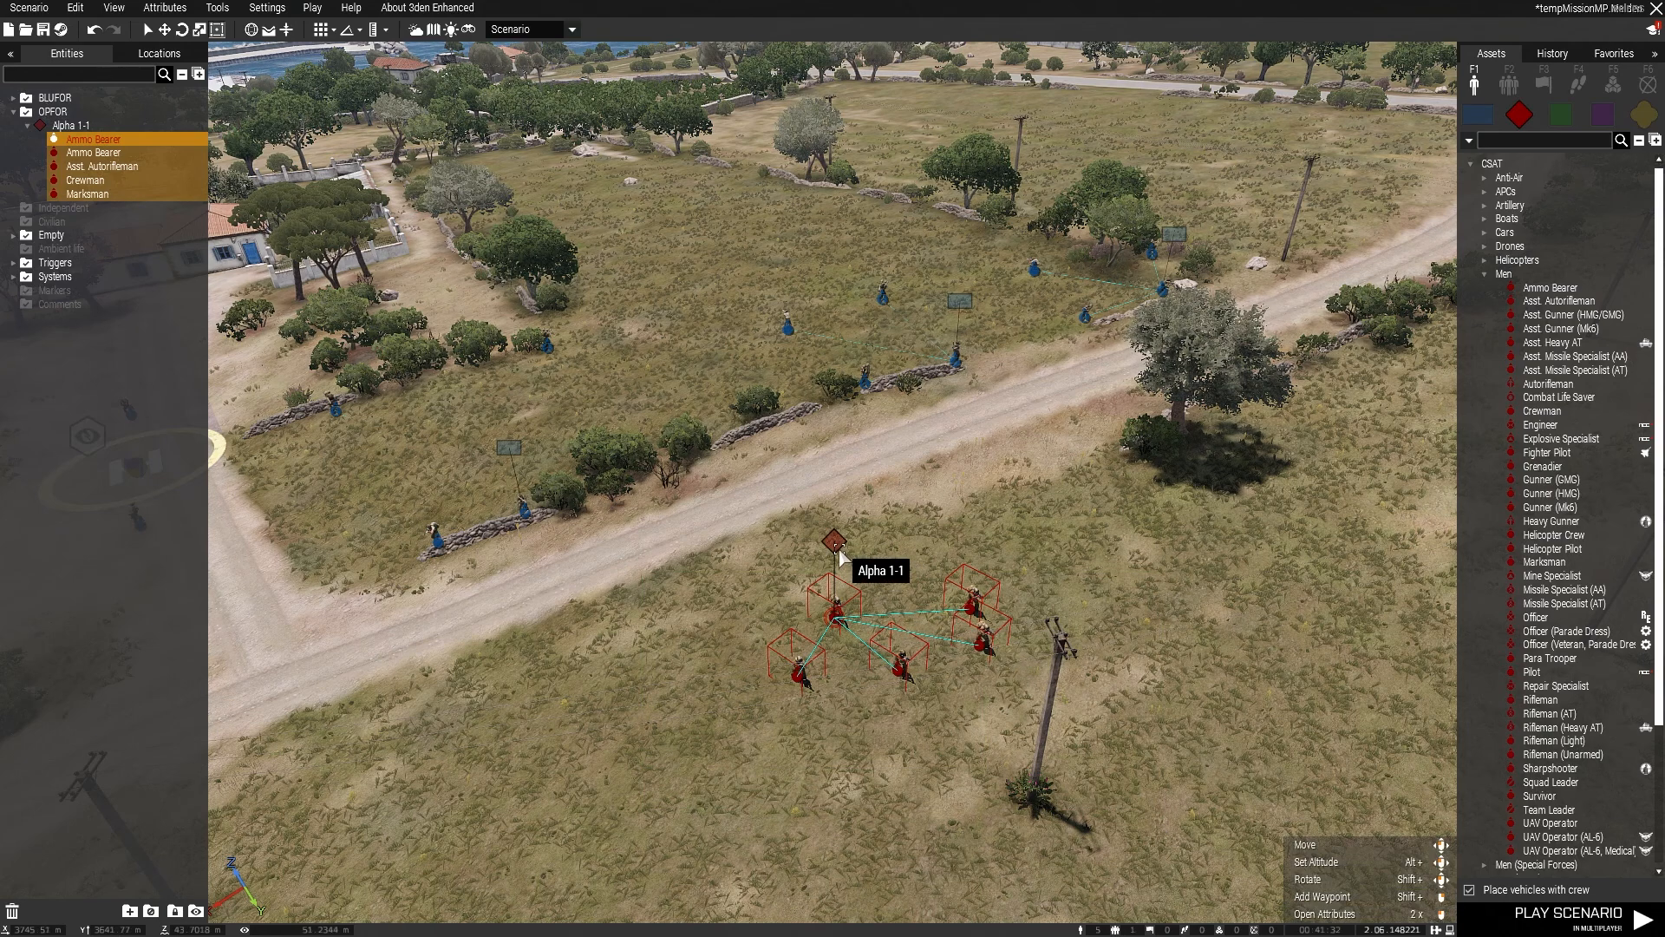
{"action": "left_click", "coordinate": [701, 605]}
{"action": "left_click_drag", "start_coordinate": [701, 604], "coordinate": [1148, 845]}
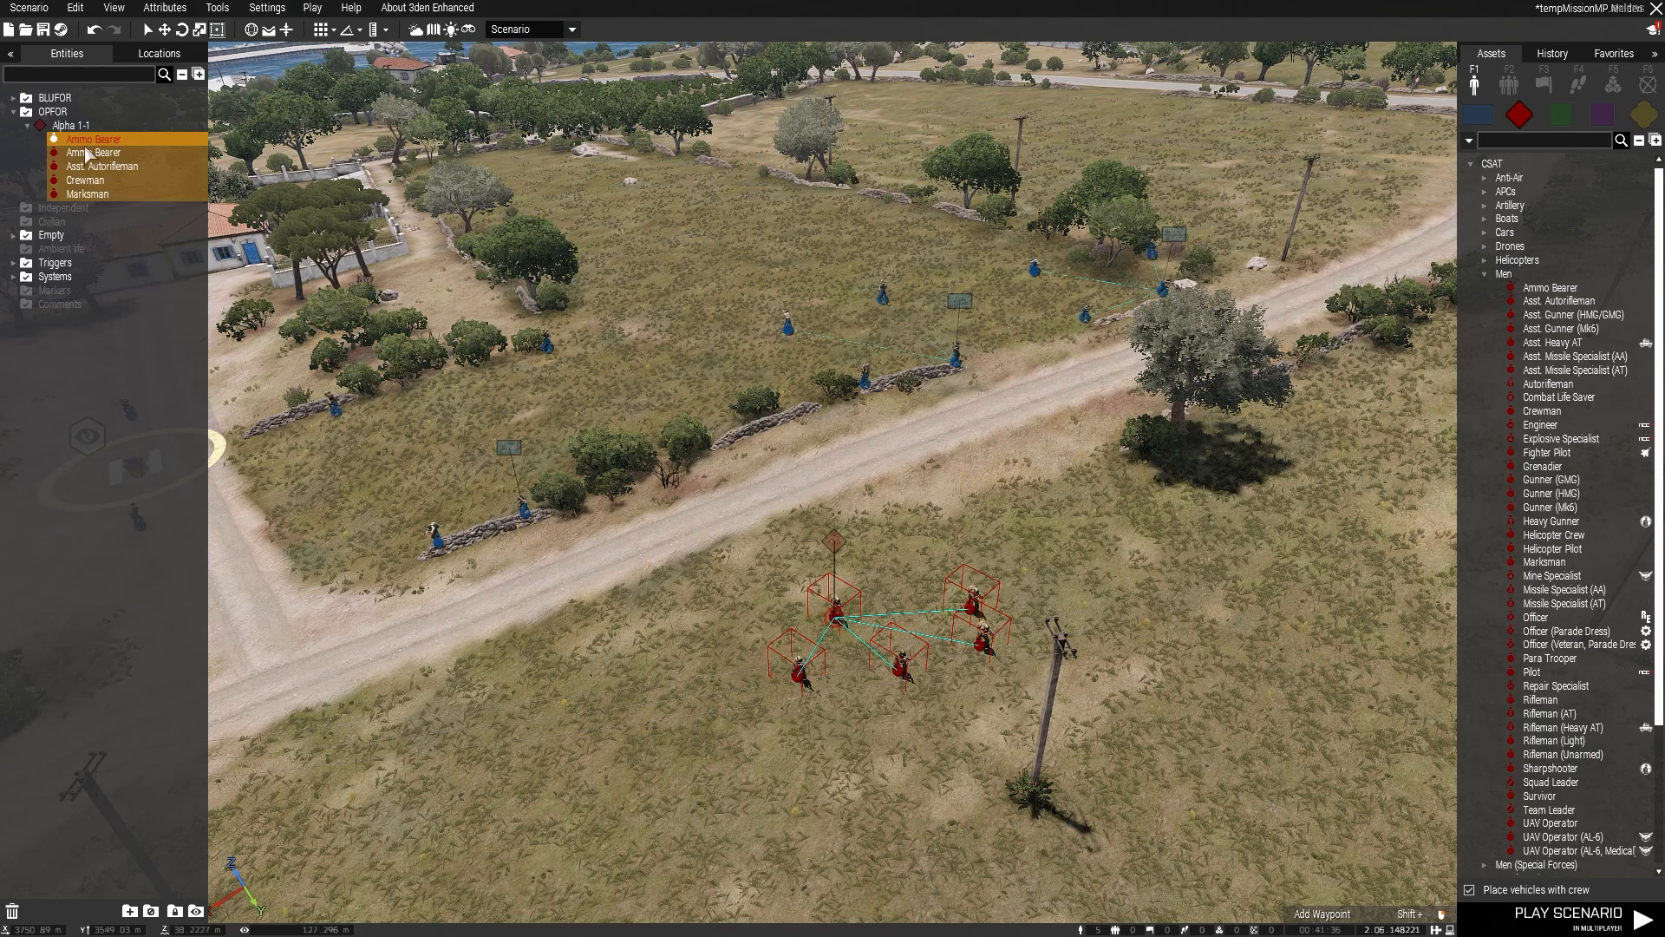
{"action": "left_click", "coordinate": [889, 704]}
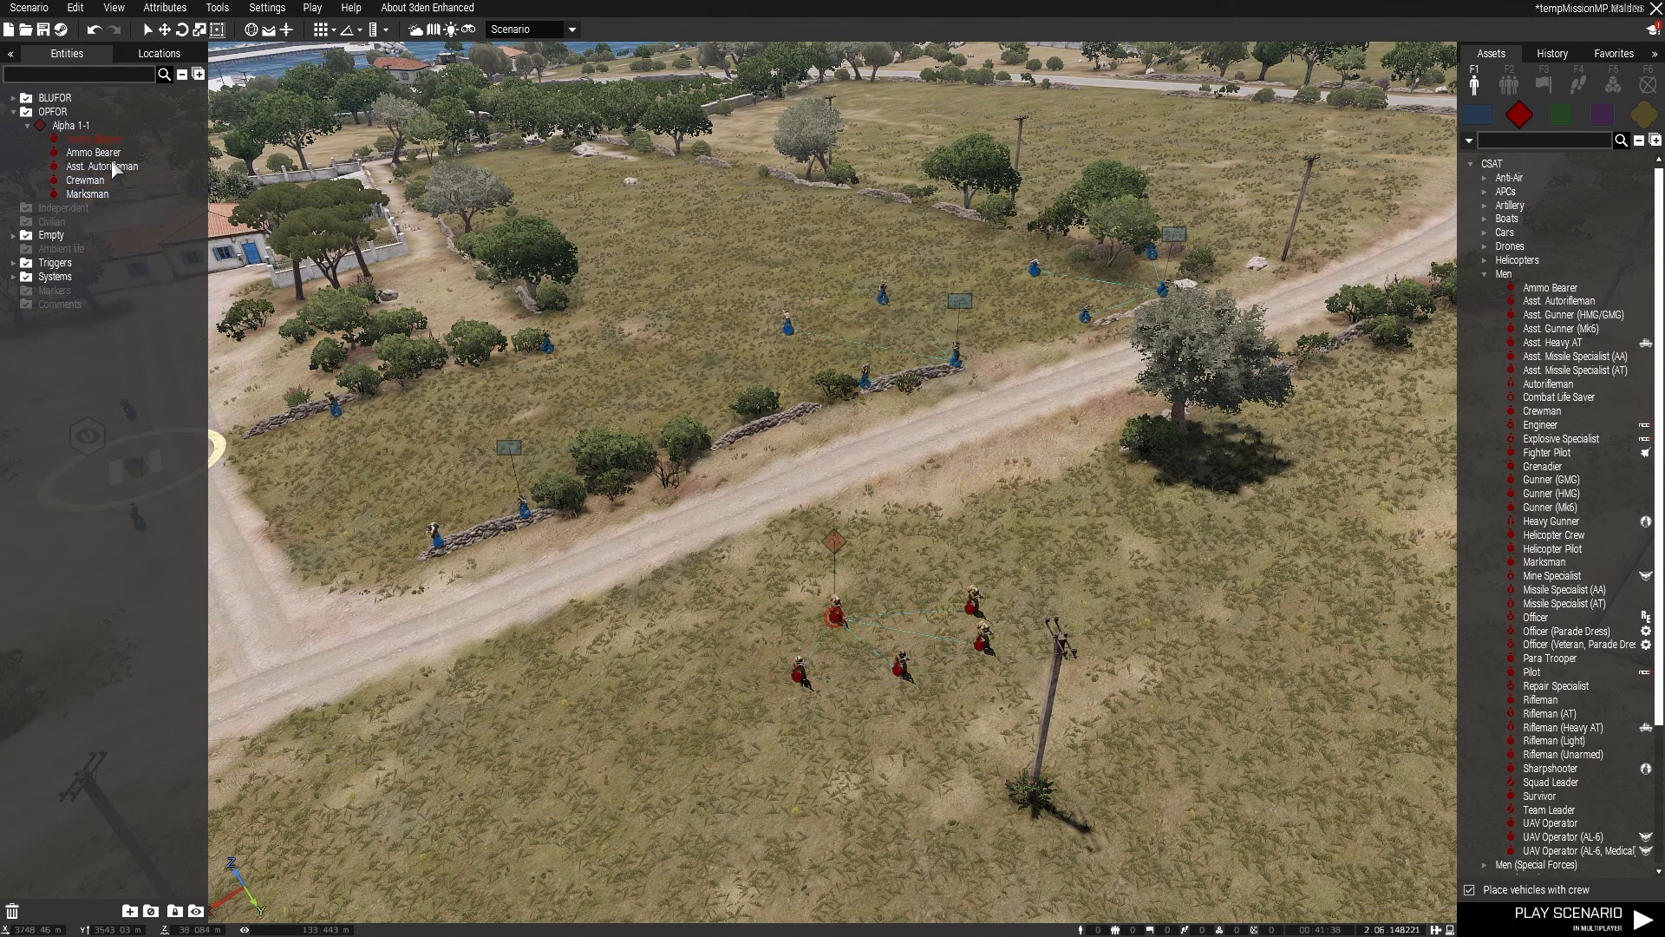
Step: Select all five Alpha 1-1 members in the entity list, from the leading Ammo Bearer to the Marksman
{"action": "left_click", "coordinate": [87, 141]}
{"action": "left_click_drag", "start_coordinate": [90, 165], "coordinate": [102, 193]}
{"action": "left_click", "coordinate": [104, 193], "text": "ctrl"}
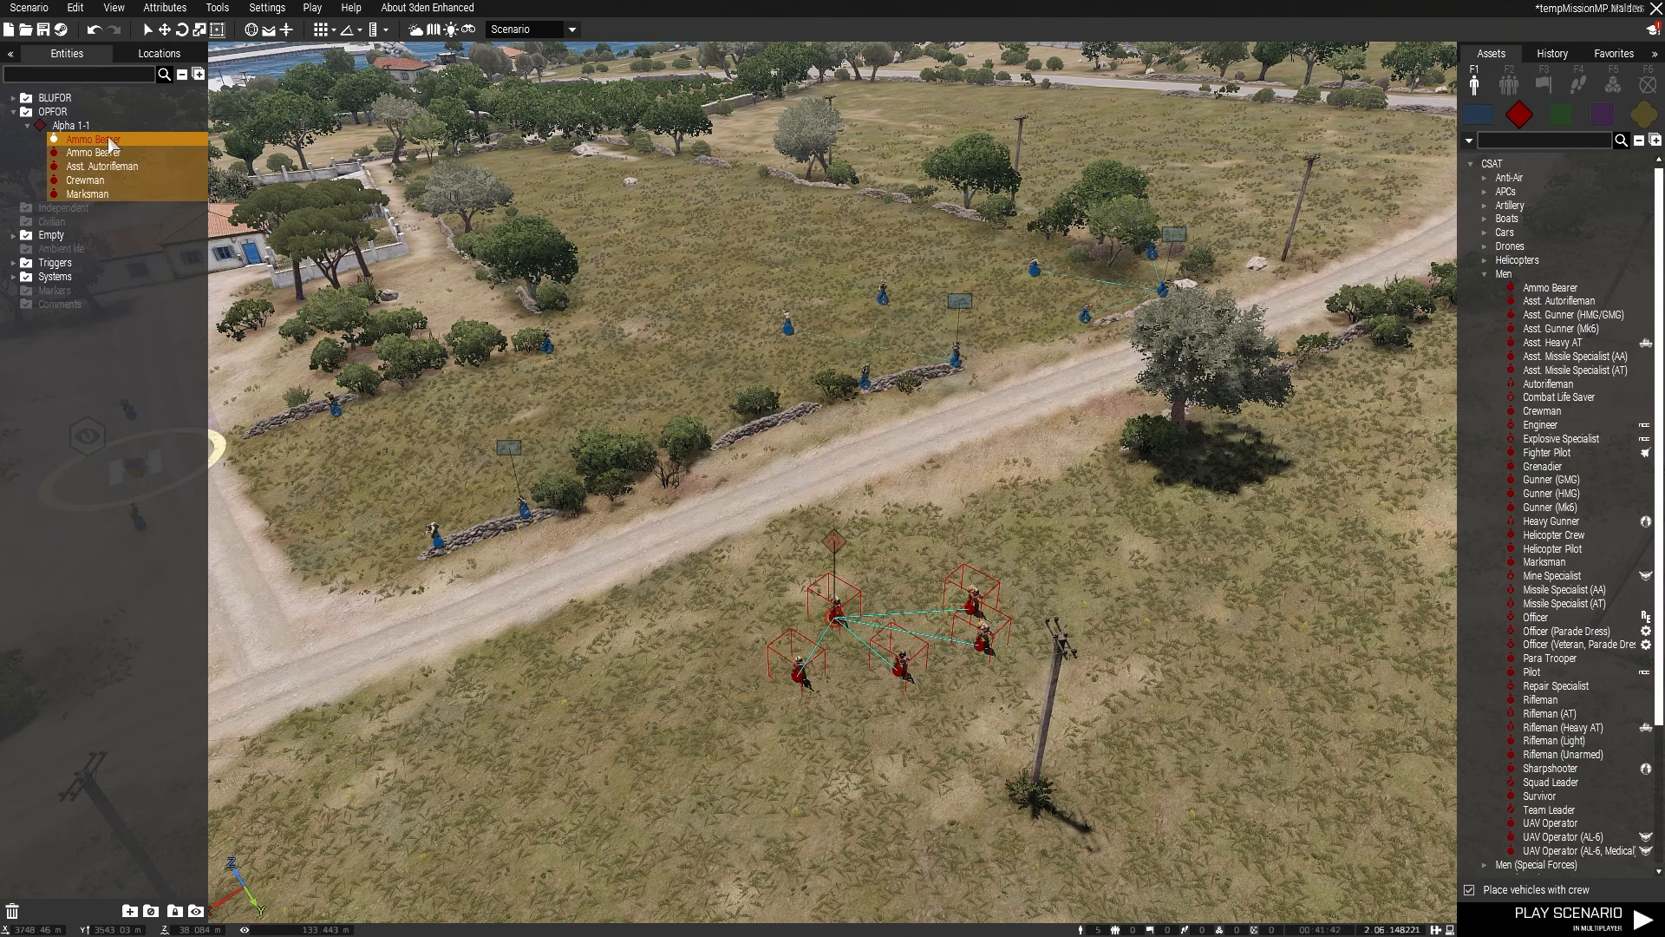
Step: Reselect the Alpha 1-1 range from the leading Ammo Bearer to the Marksman in the entity list, and clear the selection
{"action": "left_click", "coordinate": [107, 139]}
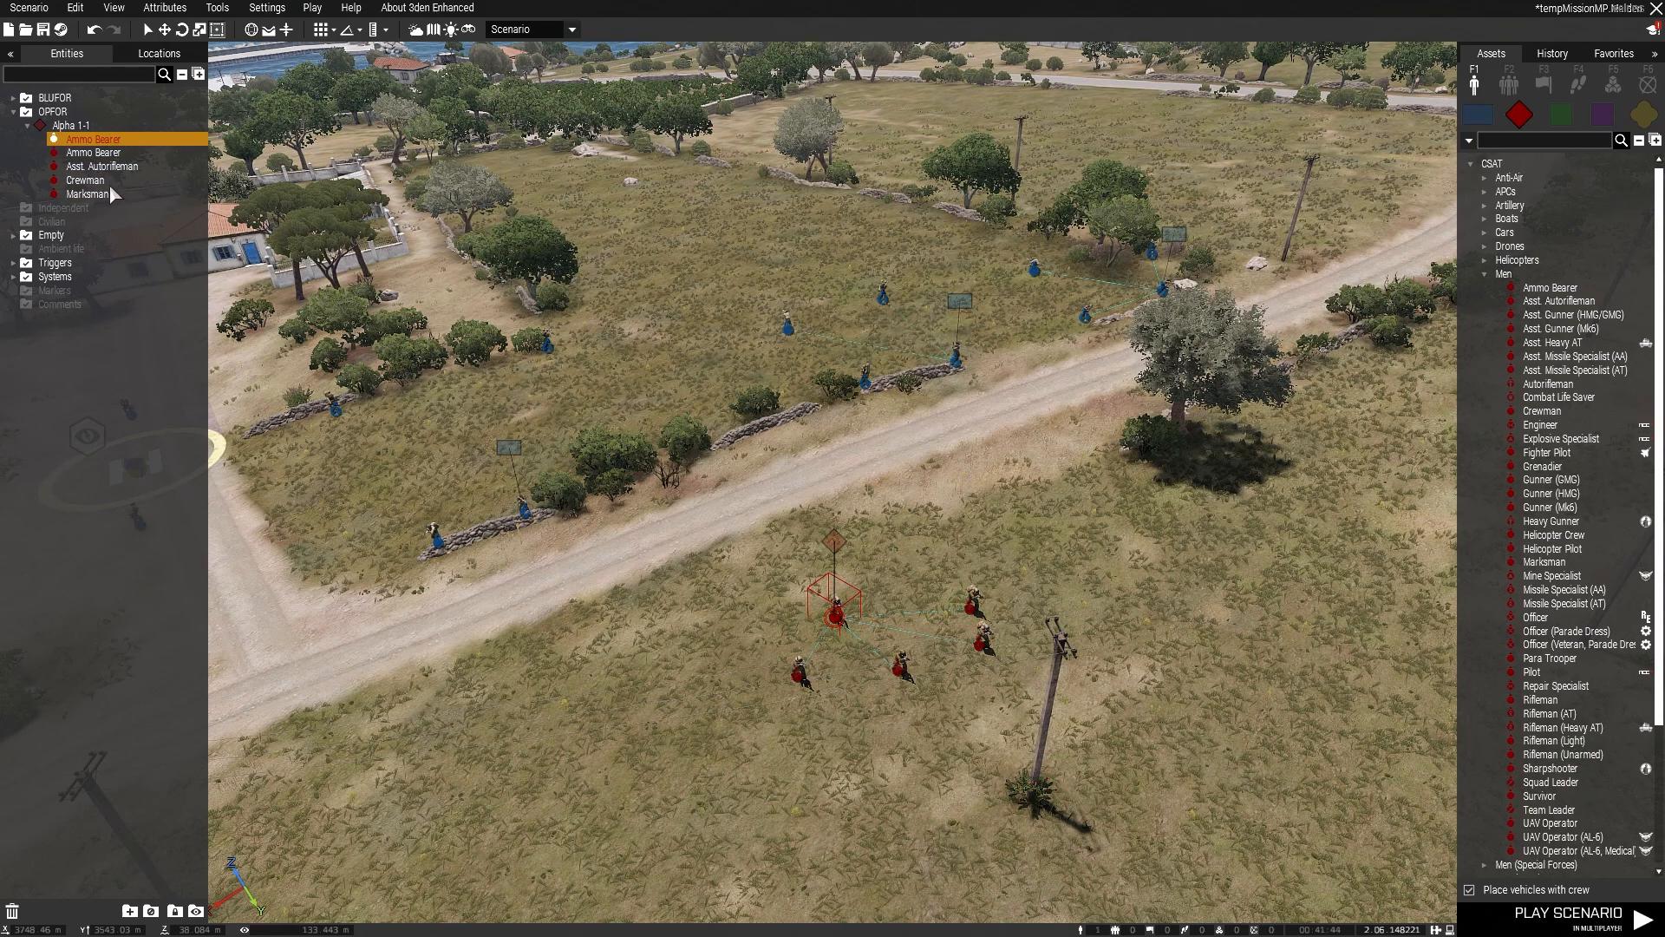
{"action": "left_click", "coordinate": [113, 193], "text": "shift"}
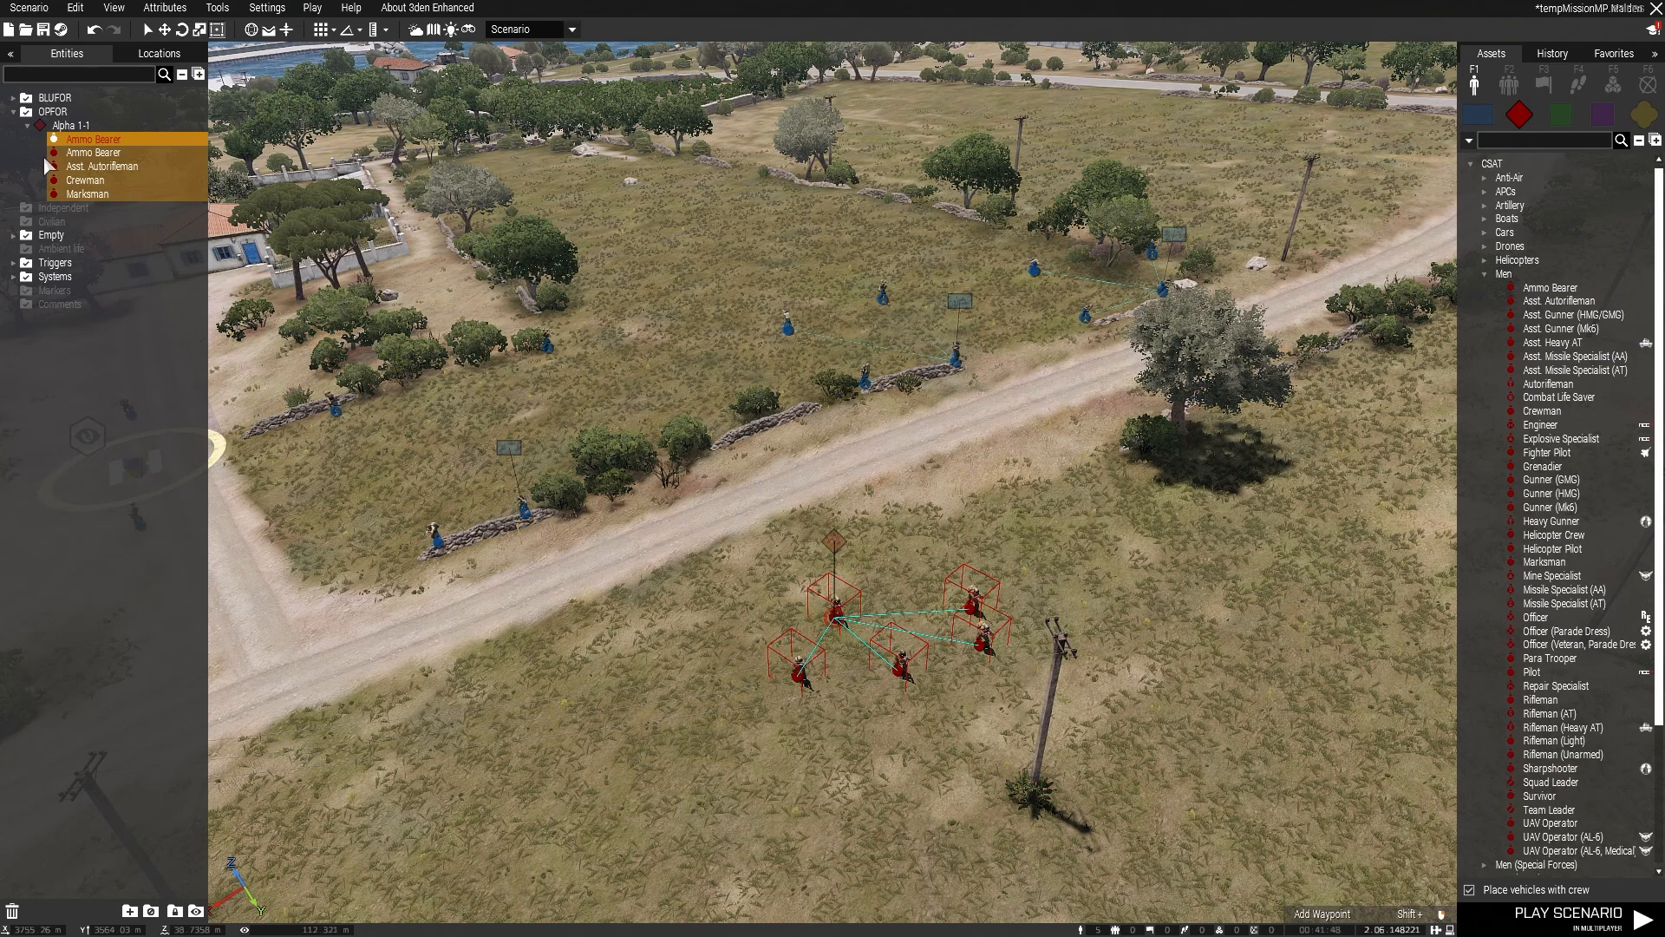
{"action": "left_click", "coordinate": [980, 789]}
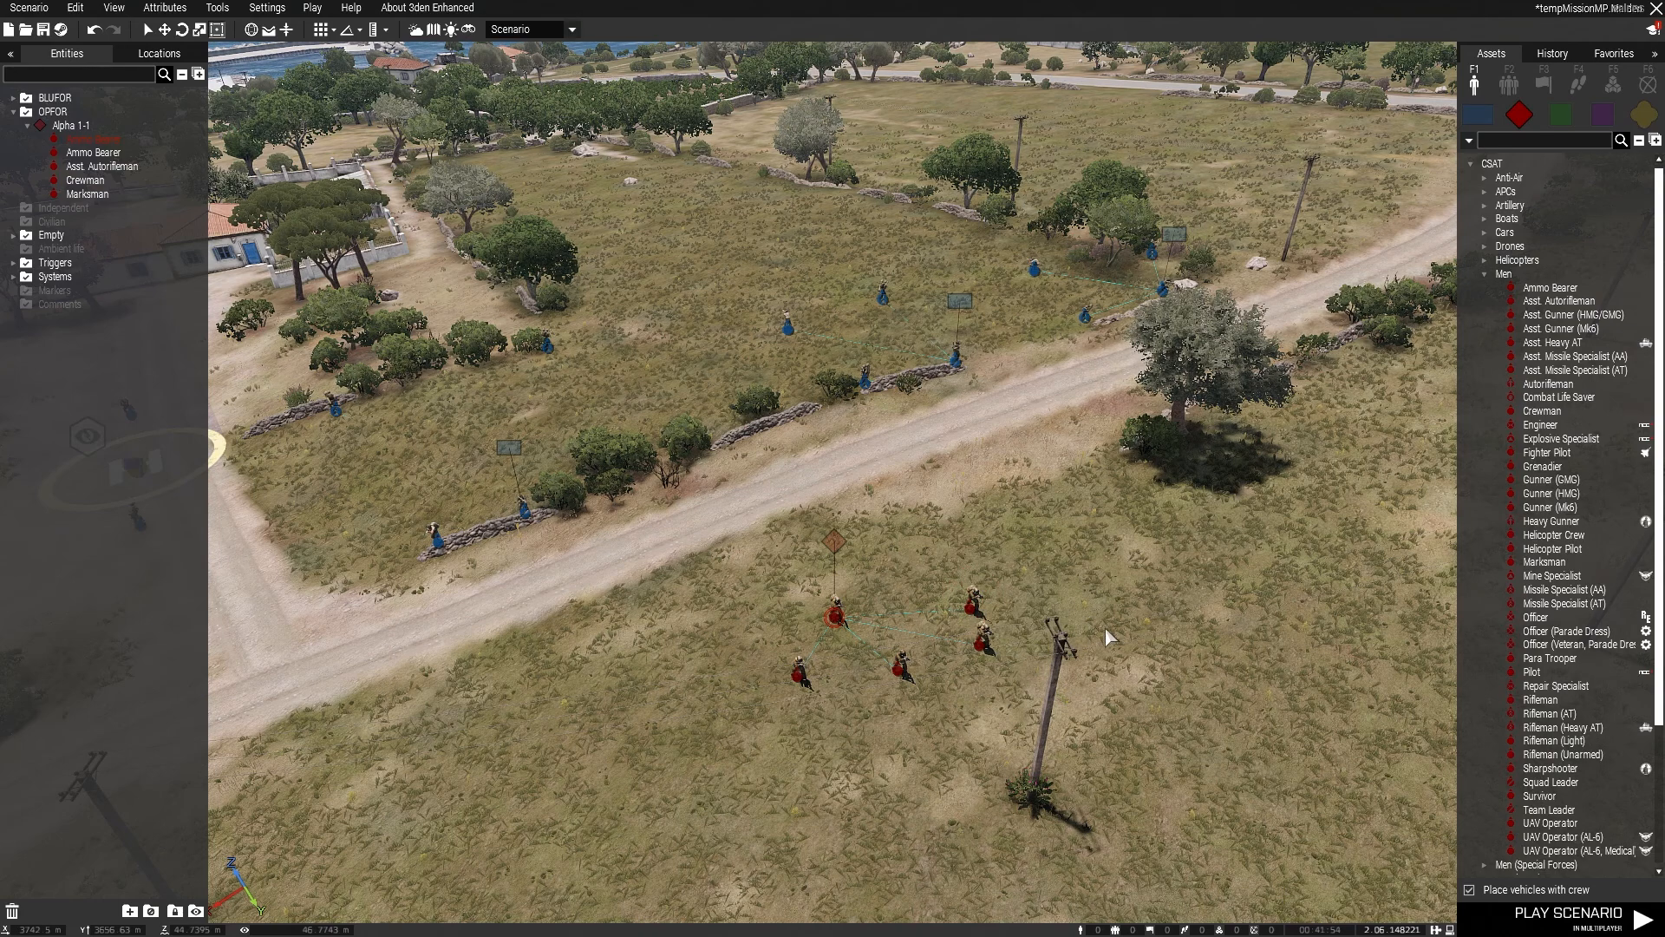
Step: Select the whole Alpha 1-1 group, including its group marker, with a selection box and delete it
{"action": "left_click_drag", "start_coordinate": [728, 604], "coordinate": [1063, 728]}
{"action": "left_click_drag", "start_coordinate": [734, 522], "coordinate": [1079, 771]}
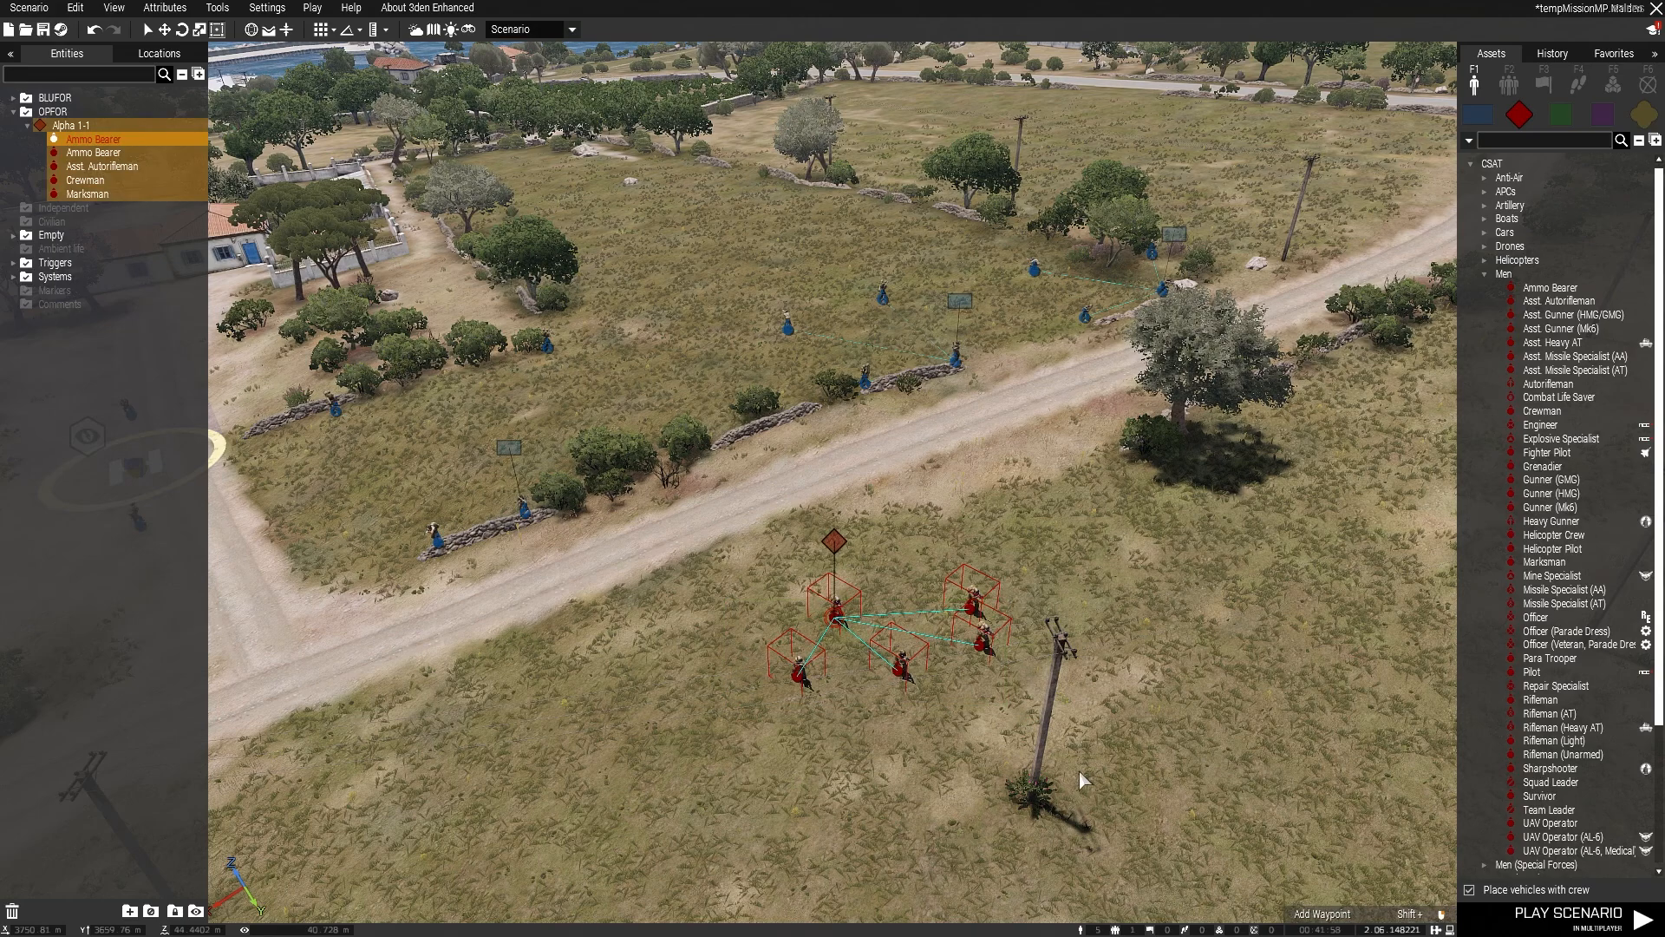
{"action": "key", "text": "Delete"}
Step: Set the BLUFOR Ammo Bearer (test) next to the helipad as the Player in its attributes
{"action": "right_click_drag", "start_coordinate": [1075, 769], "coordinate": [894, 763]}
{"action": "key", "text": "w"}
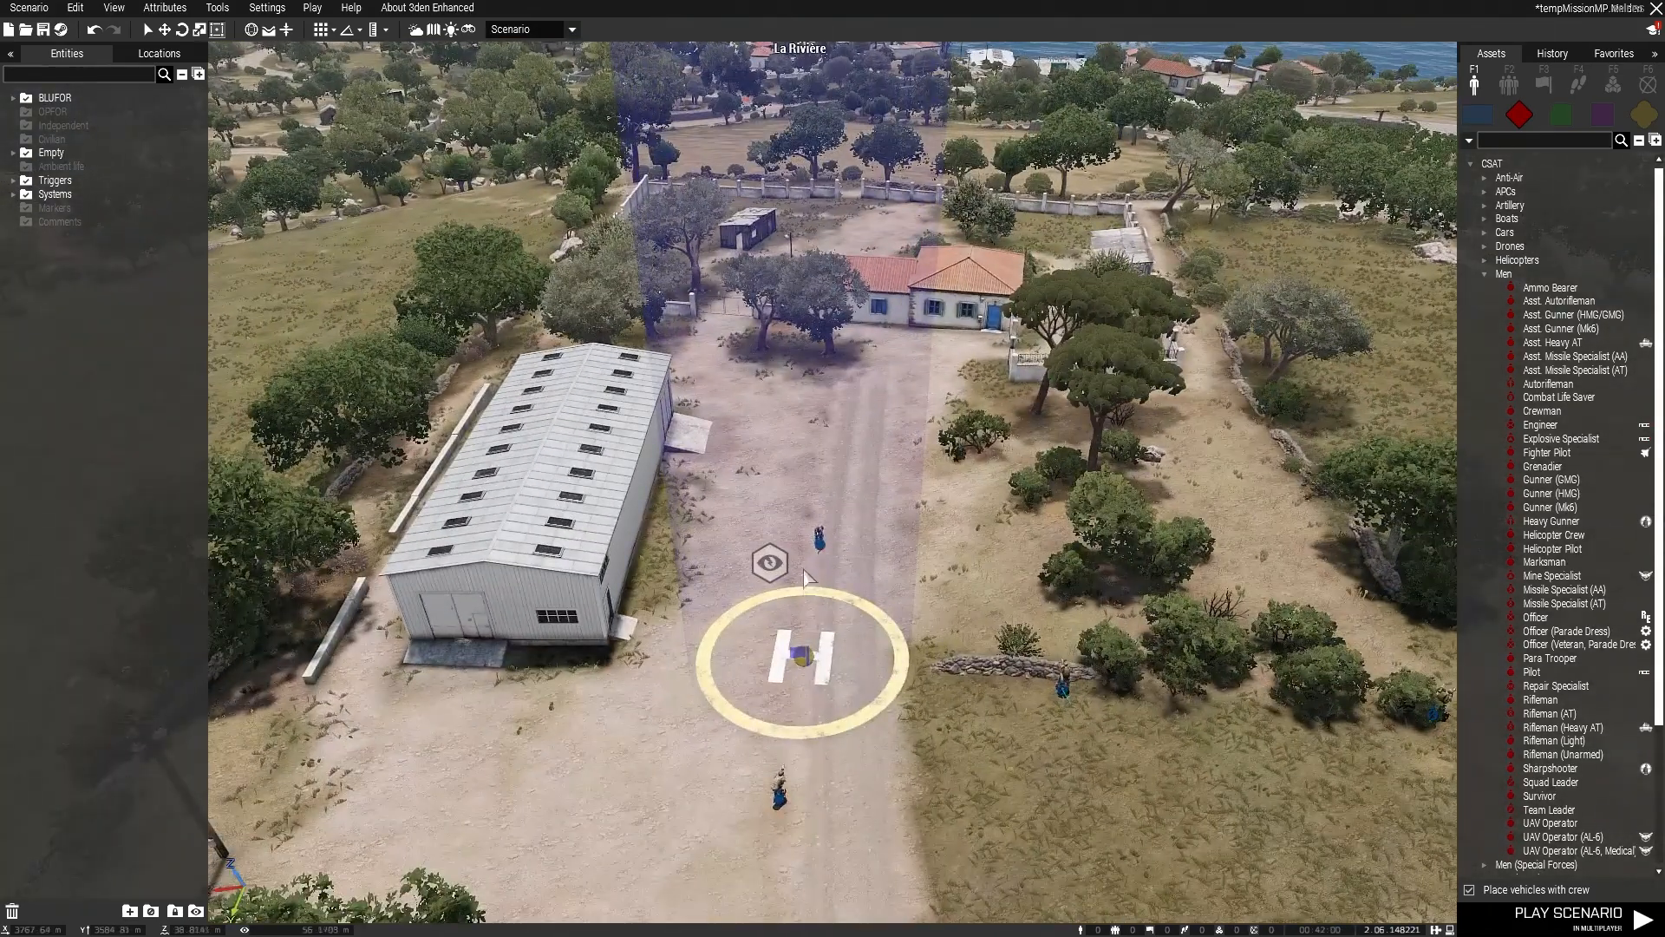
{"action": "left_click", "coordinate": [816, 531]}
{"action": "right_click", "coordinate": [821, 490]}
{"action": "left_click", "coordinate": [870, 836]}
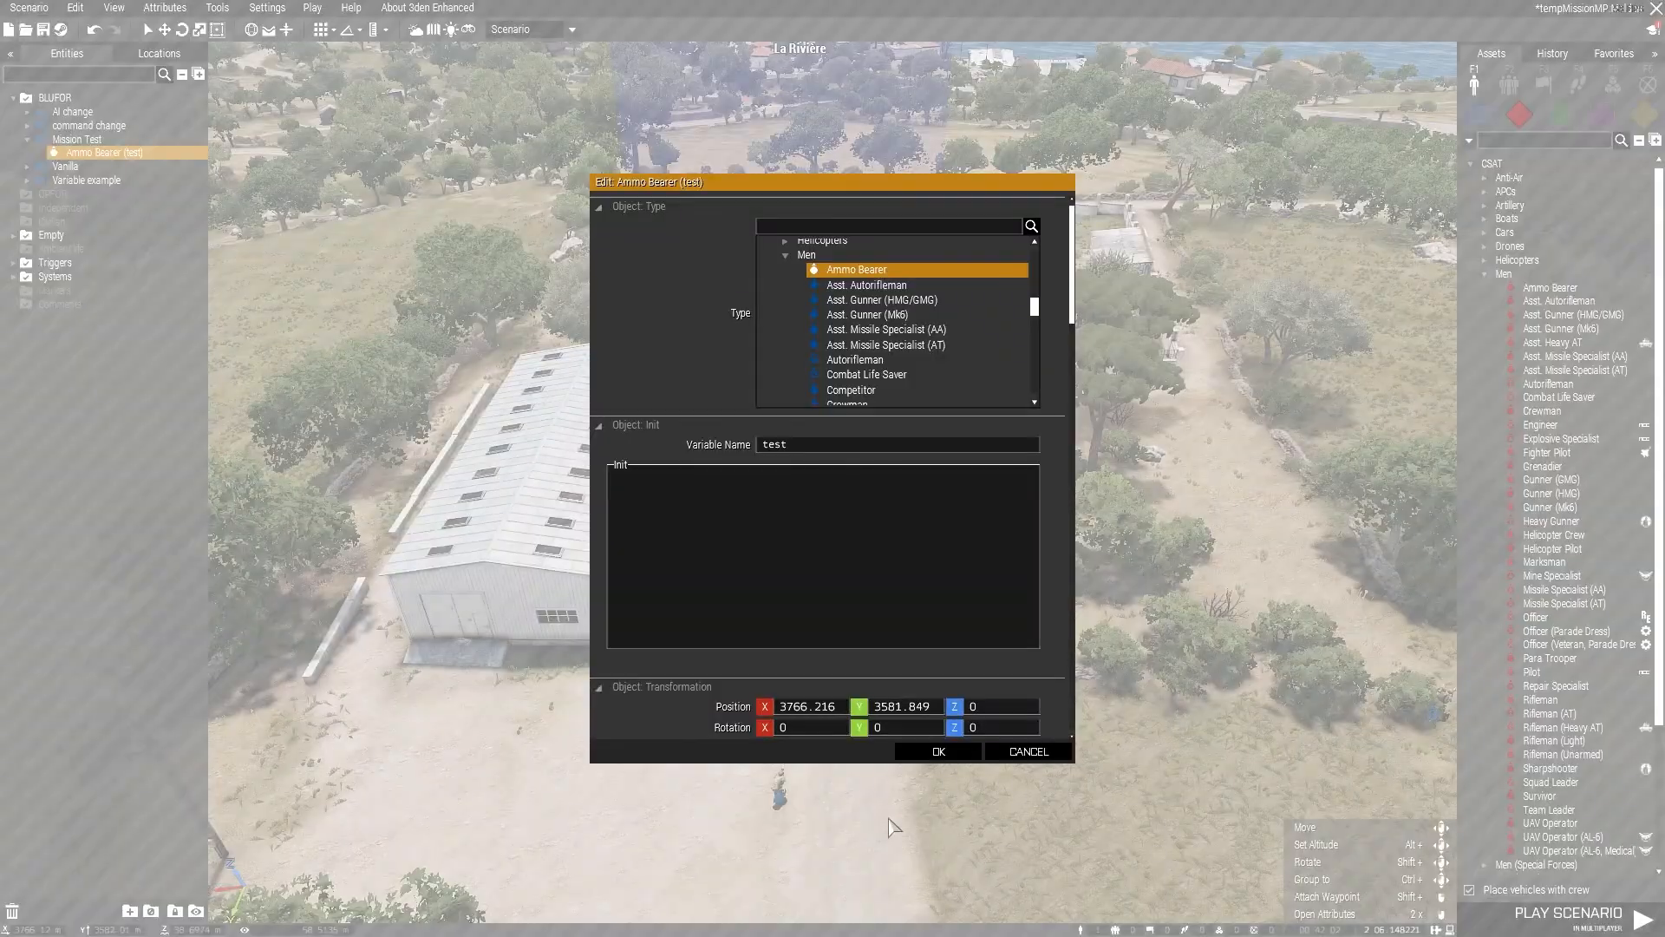
{"action": "scroll", "coordinate": [867, 593], "scroll_direction": "down", "scroll_amount": 6}
{"action": "left_click", "coordinate": [765, 535]}
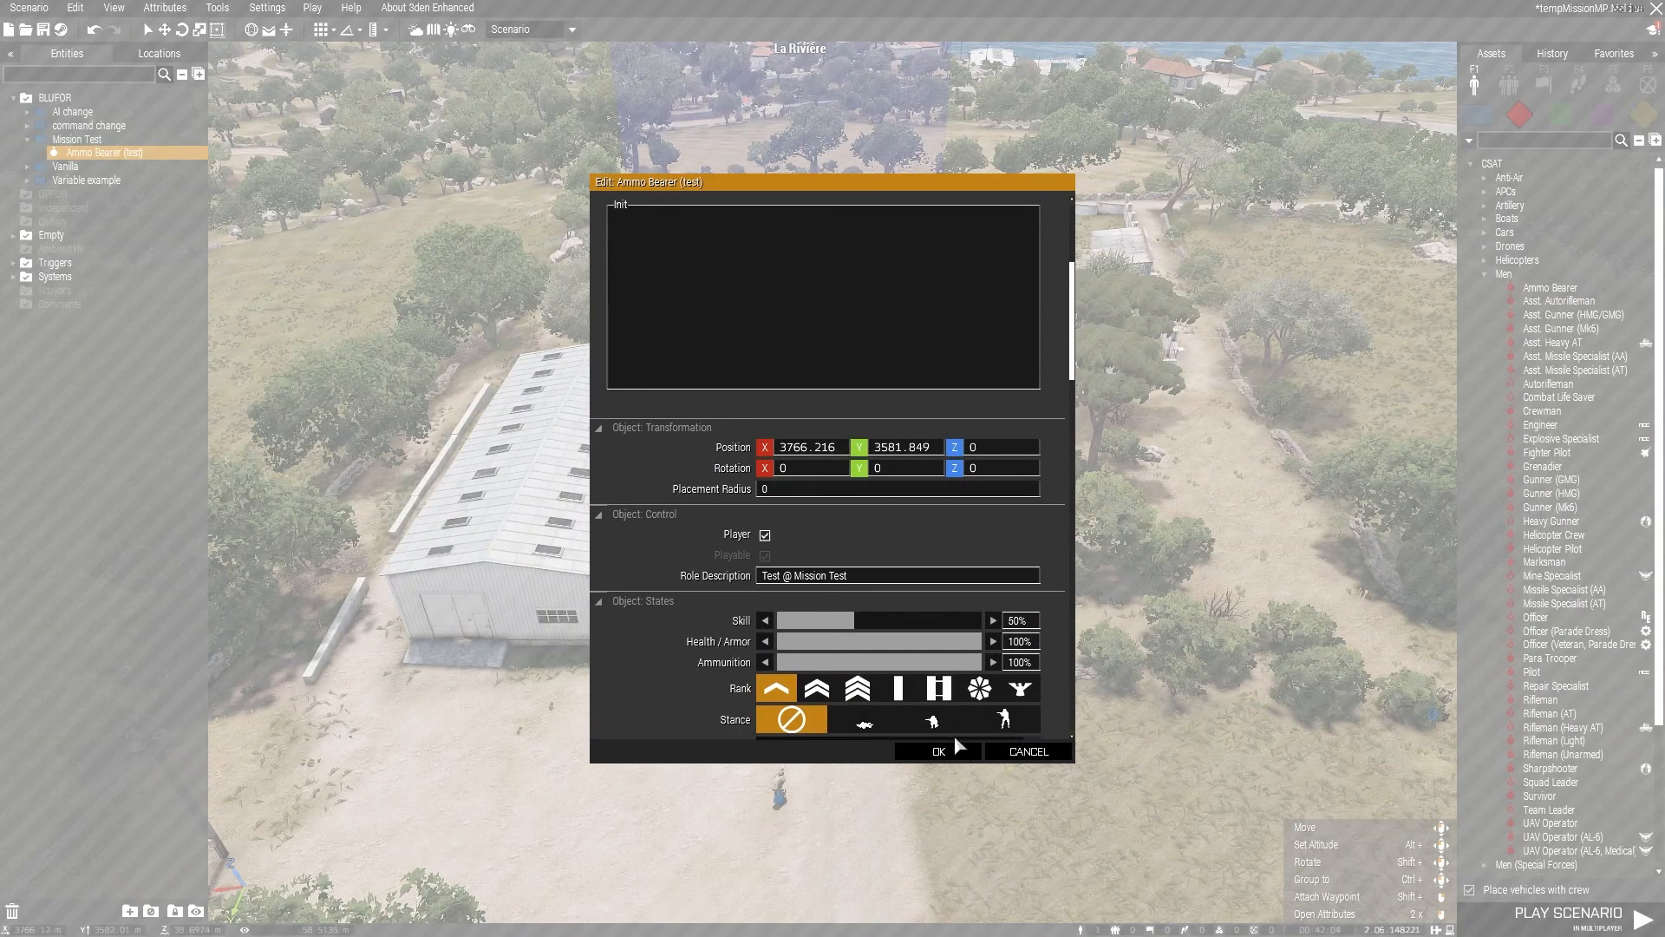
{"action": "left_click", "coordinate": [938, 751]}
Step: Expand the AI change, command change, Vanilla and Variable example groups under BLUFOR in the entity list
{"action": "key", "text": "s"}
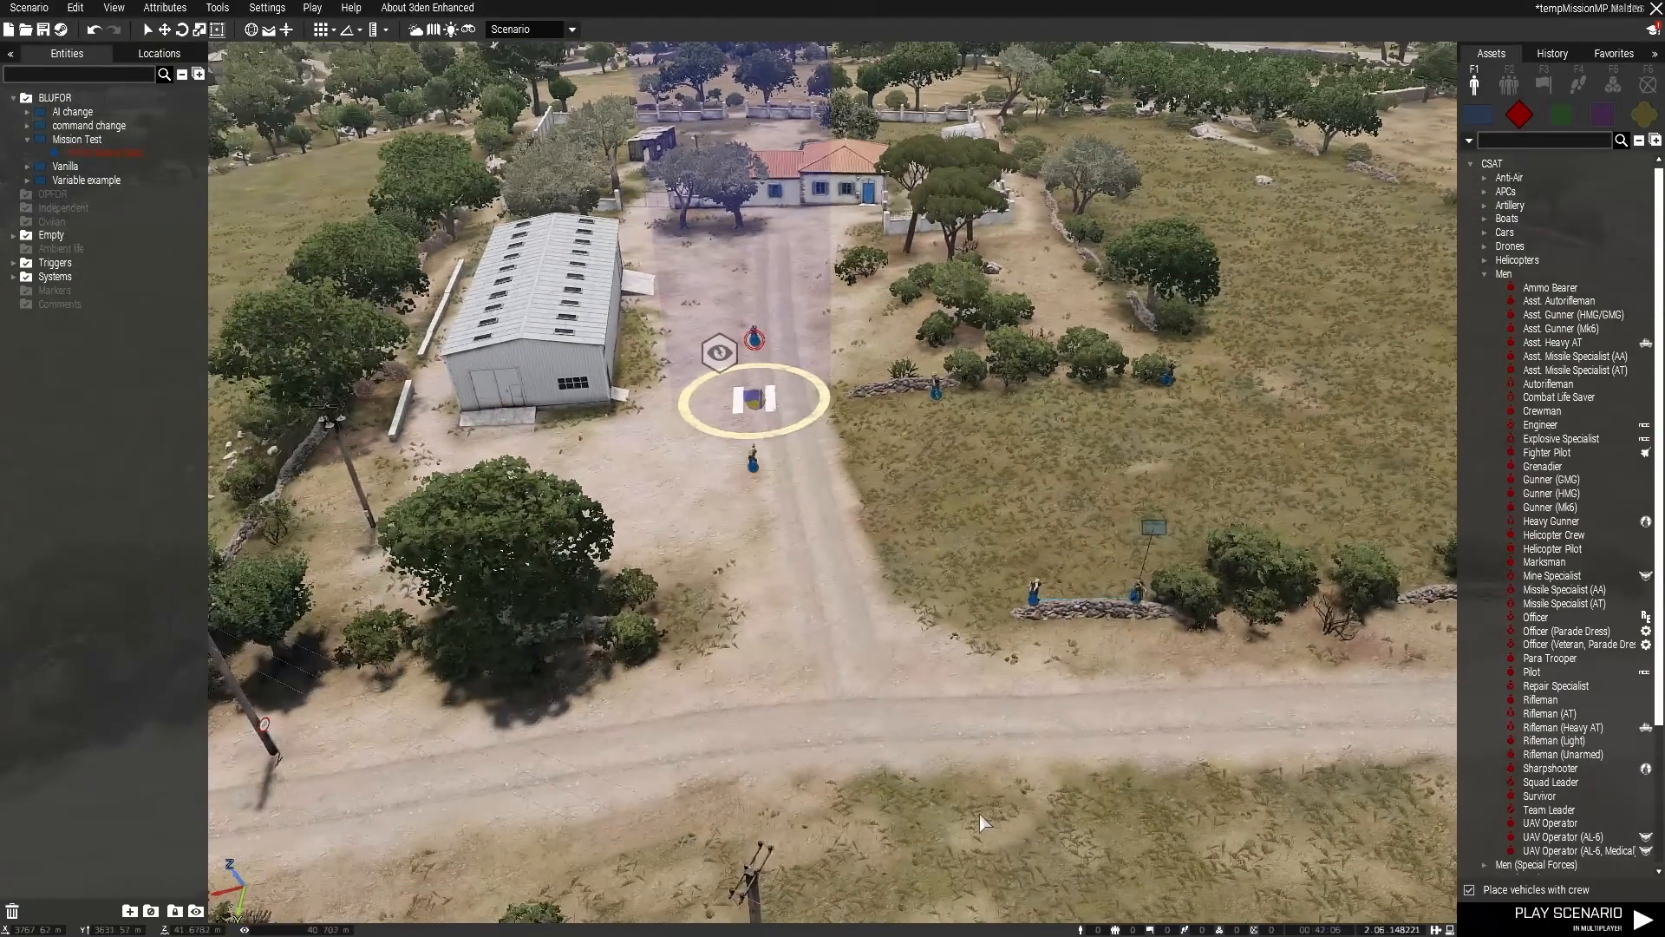
{"action": "key", "text": "d"}
{"action": "key", "text": "d"}
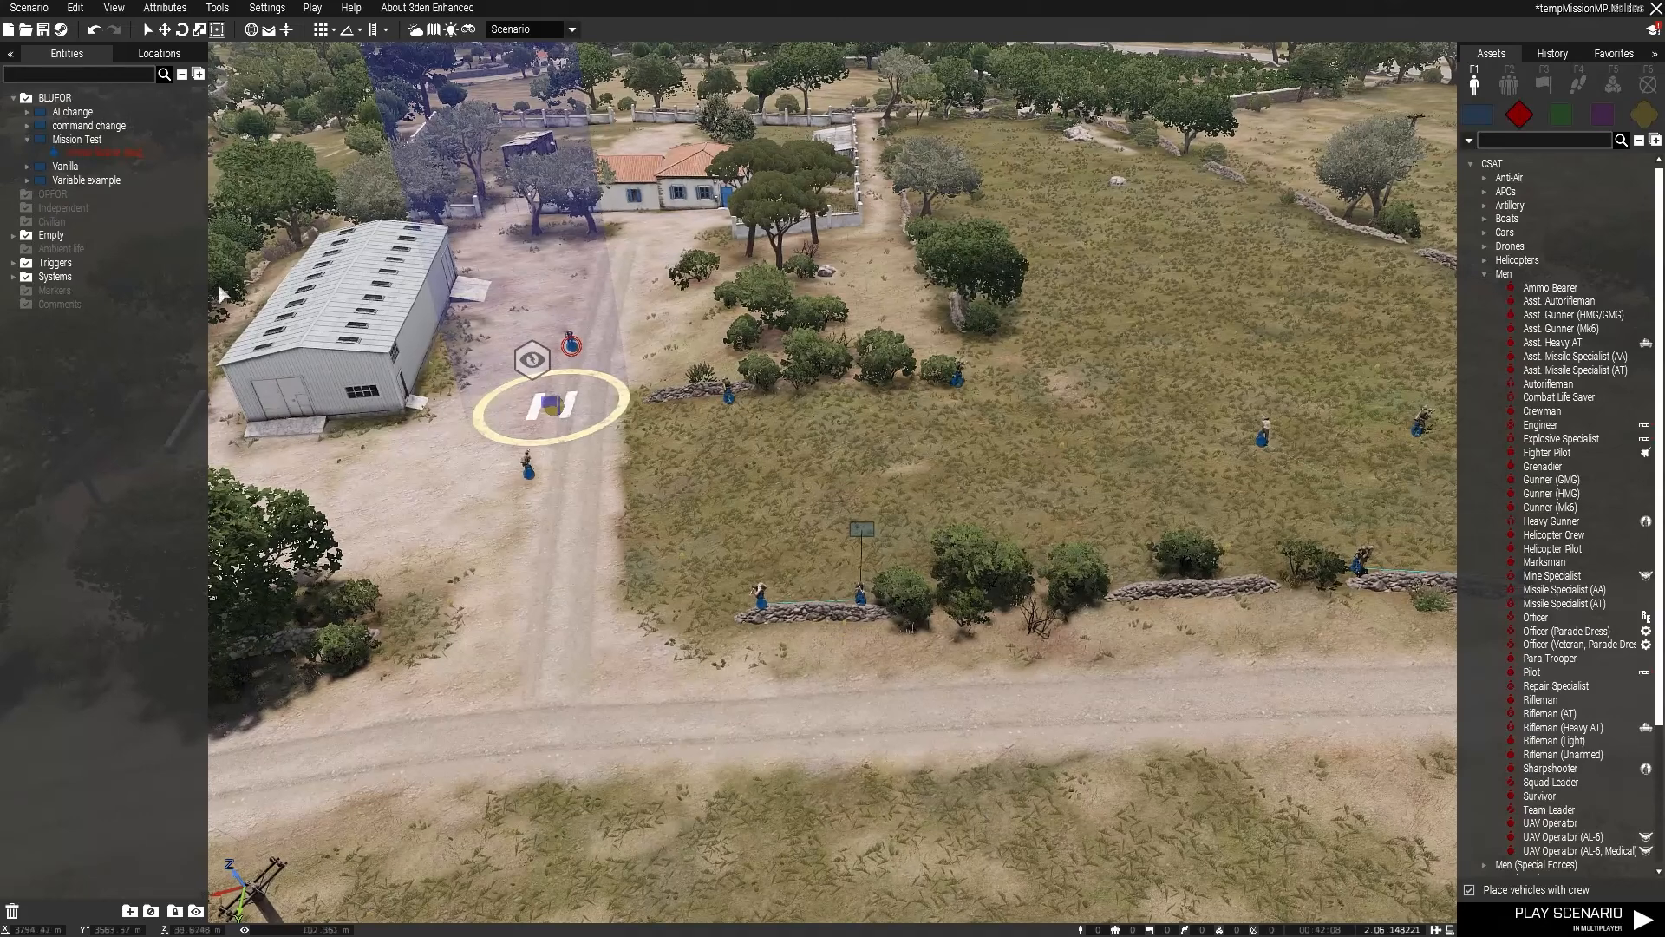
{"action": "left_click", "coordinate": [28, 126]}
{"action": "left_click", "coordinate": [27, 112]}
{"action": "left_click", "coordinate": [28, 277]}
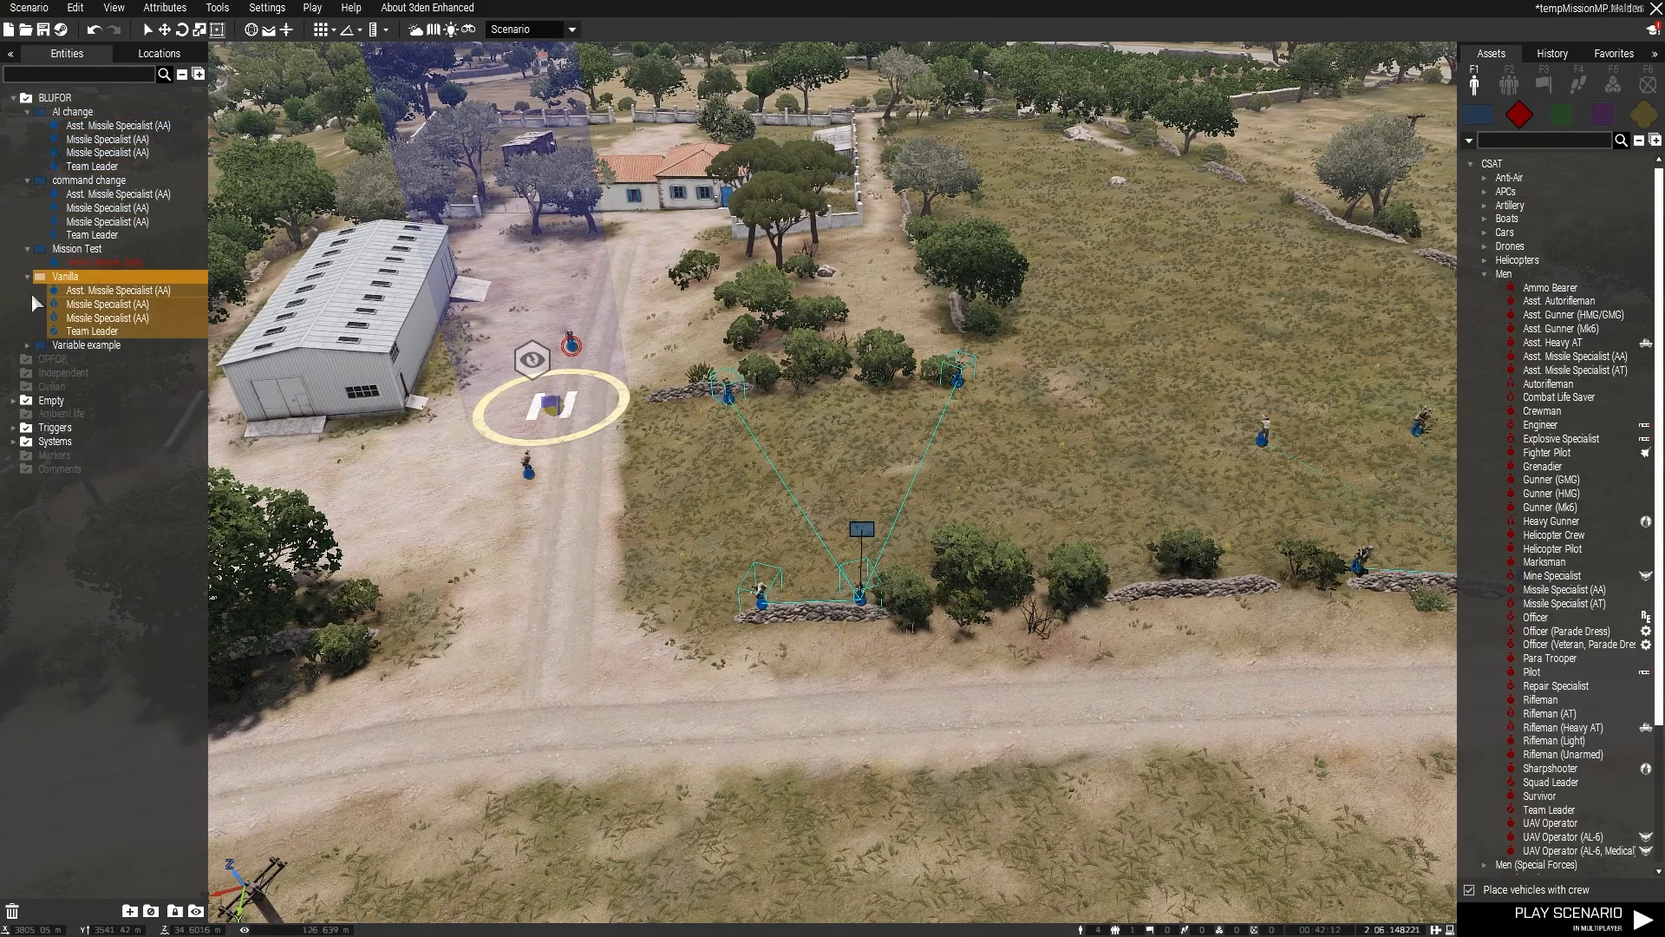
{"action": "left_click", "coordinate": [28, 345]}
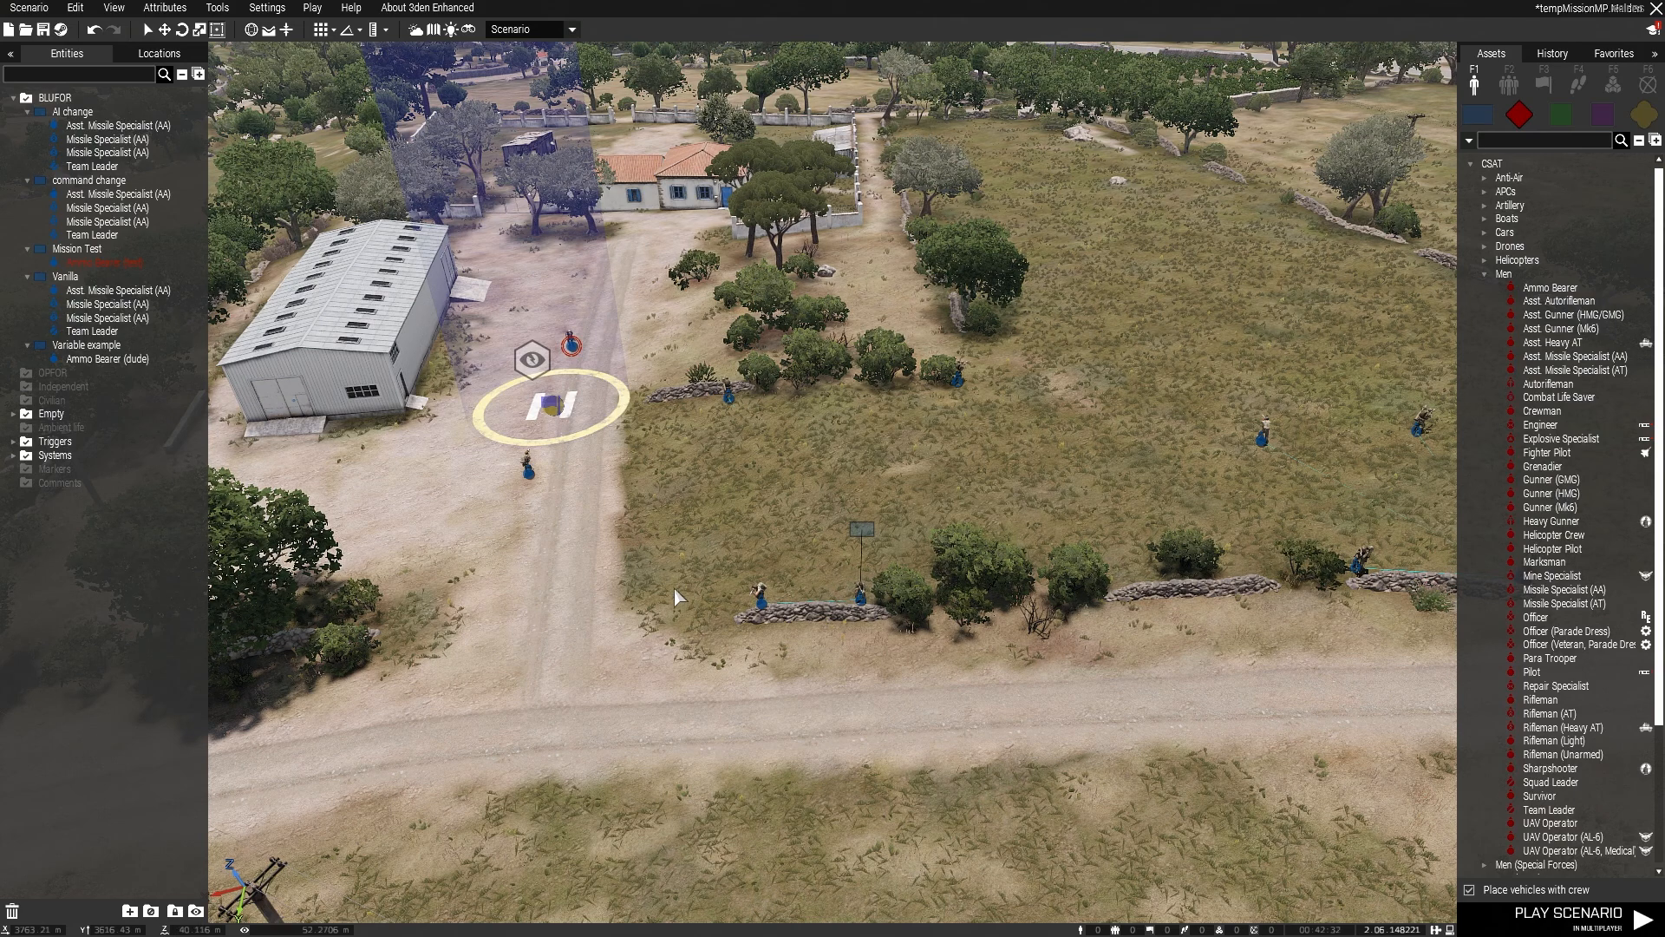
Step: Select the AI change group, examine its Team Leader's attributes from the scene, and close them without changes
{"action": "left_click", "coordinate": [73, 113]}
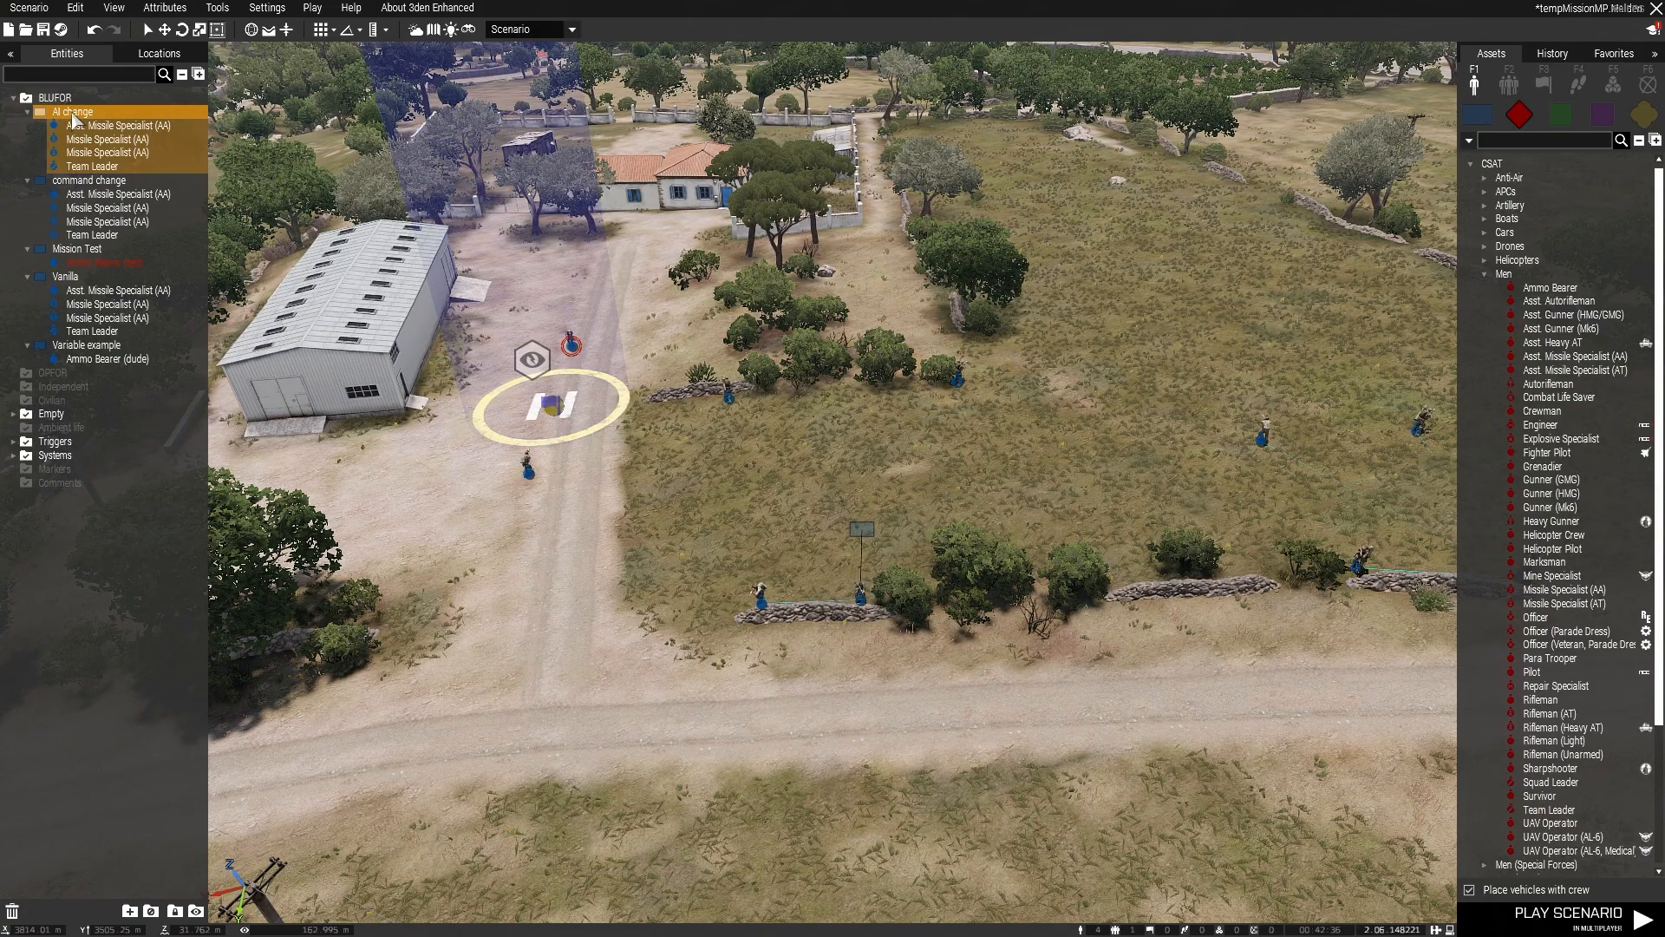
{"action": "key", "text": "d"}
{"action": "key", "text": "a"}
{"action": "key", "text": "w"}
{"action": "key", "text": "d"}
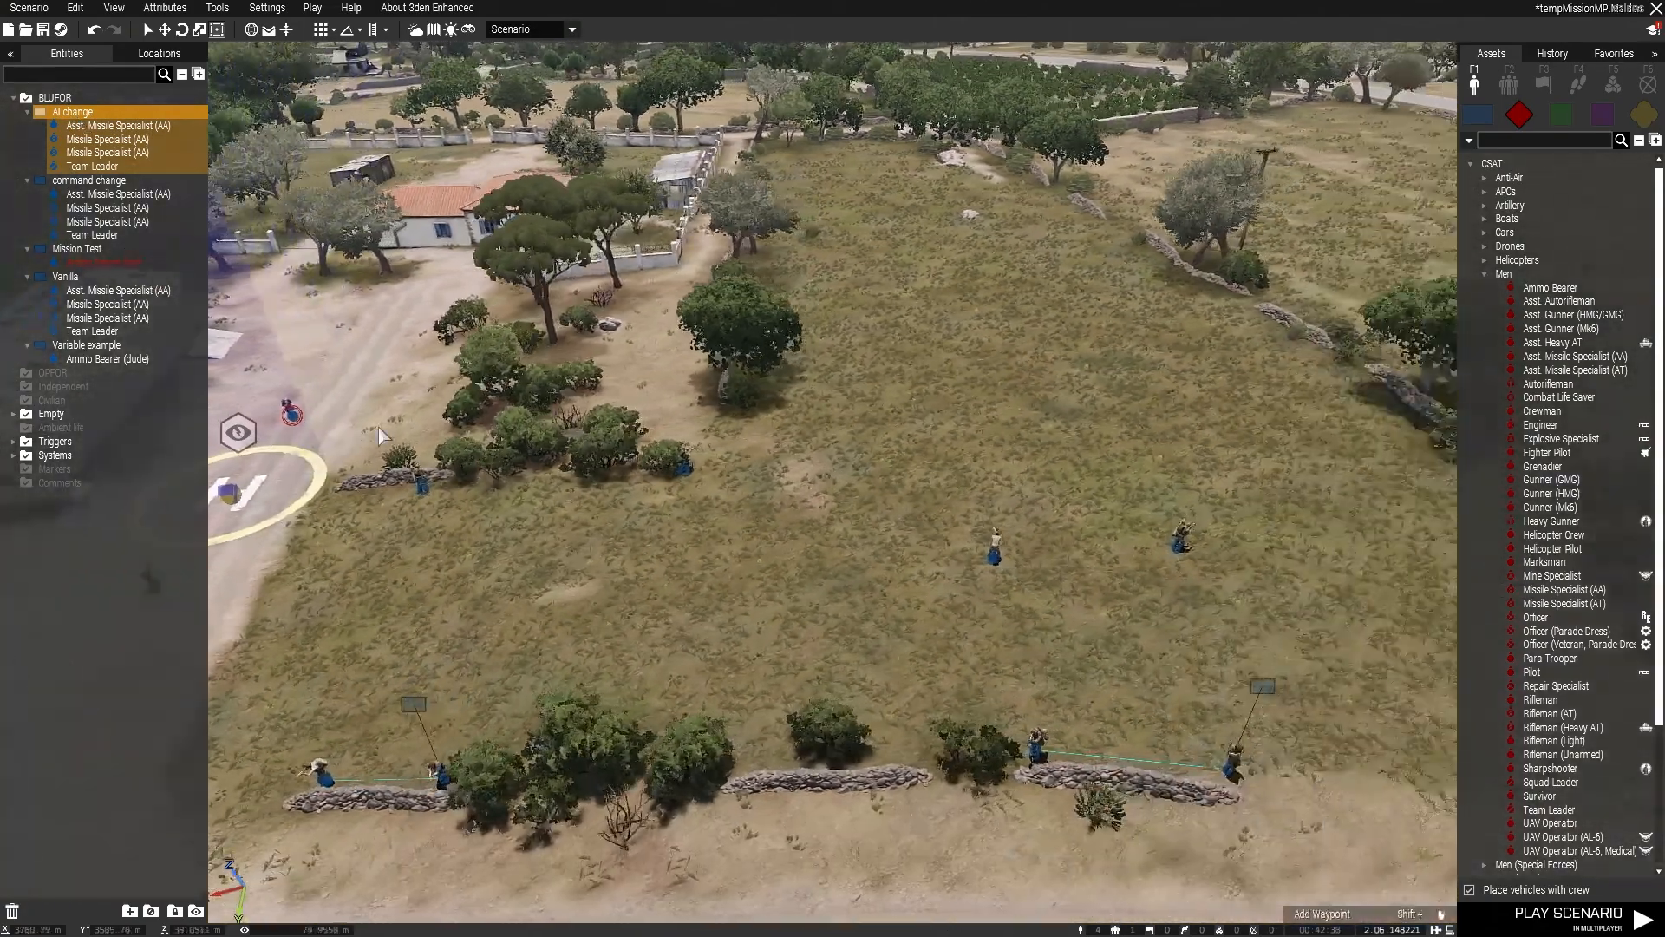
{"action": "key", "text": "d"}
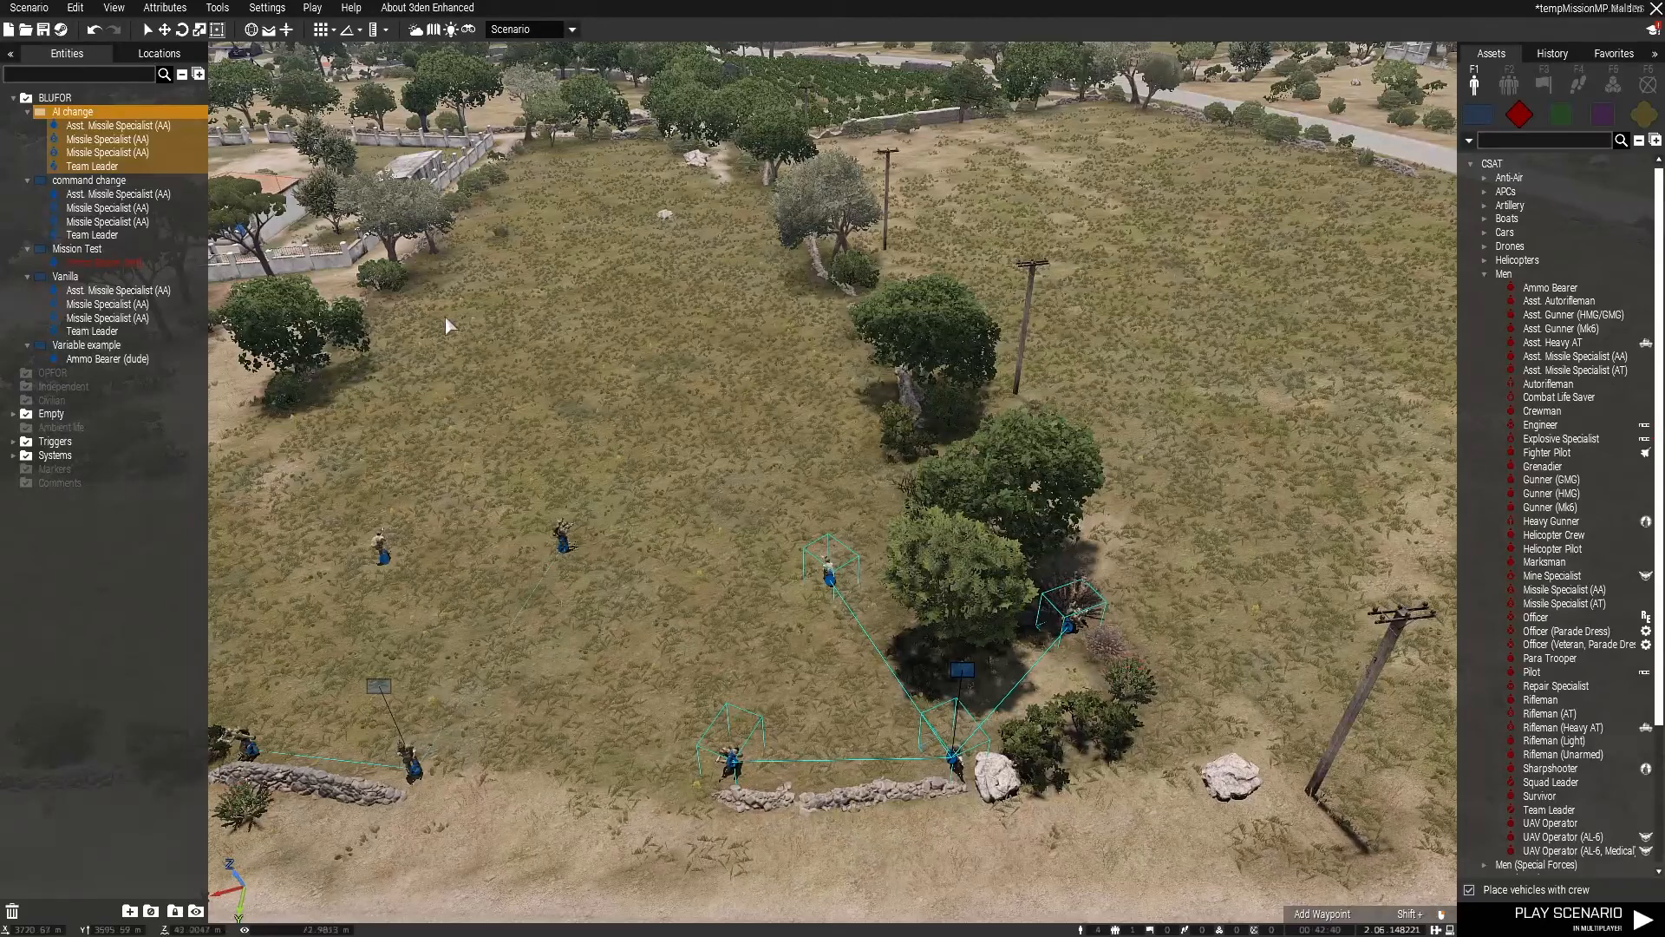
{"action": "right_click", "coordinate": [953, 767]}
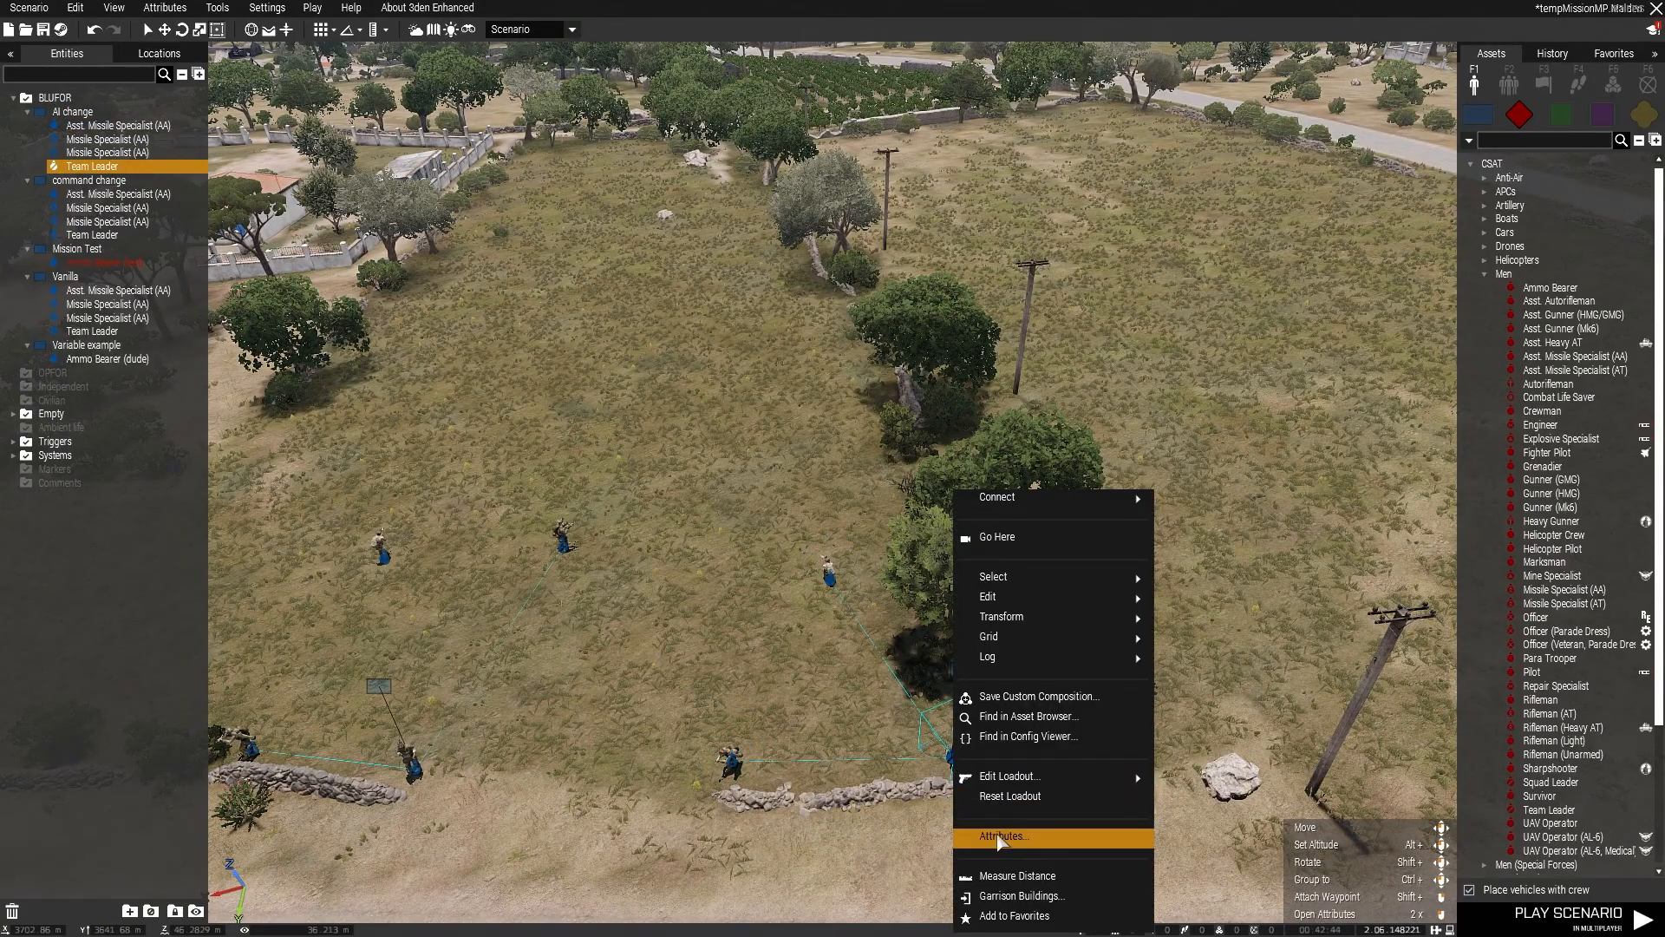
{"action": "left_click", "coordinate": [1006, 848]}
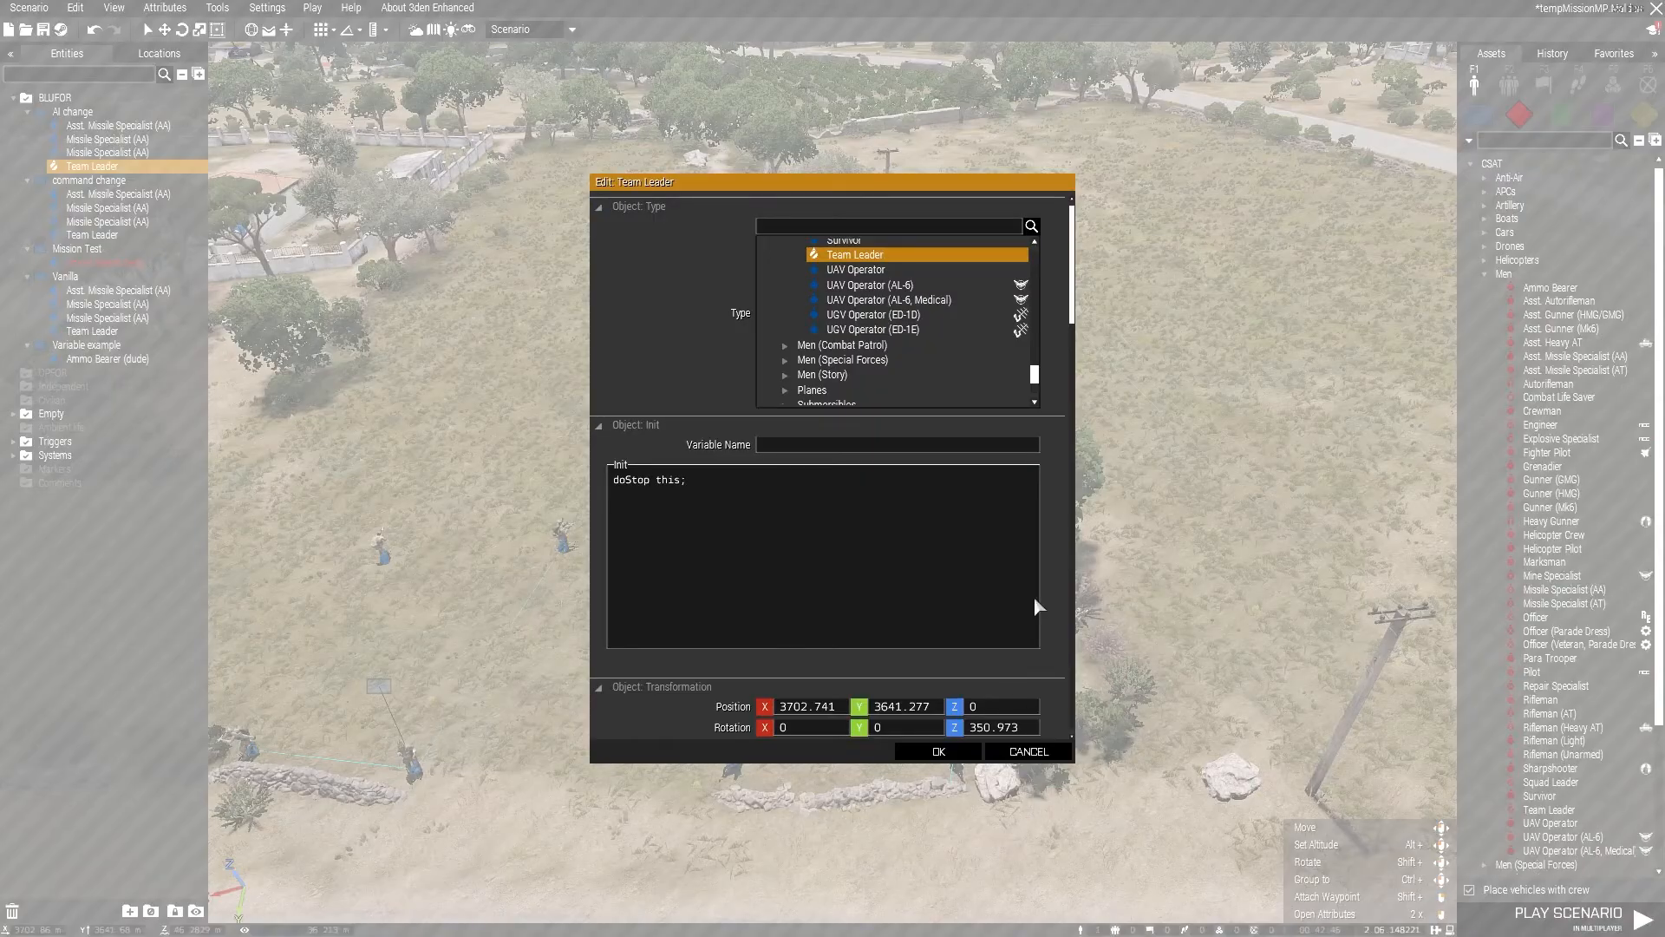
{"action": "key", "text": "Escape"}
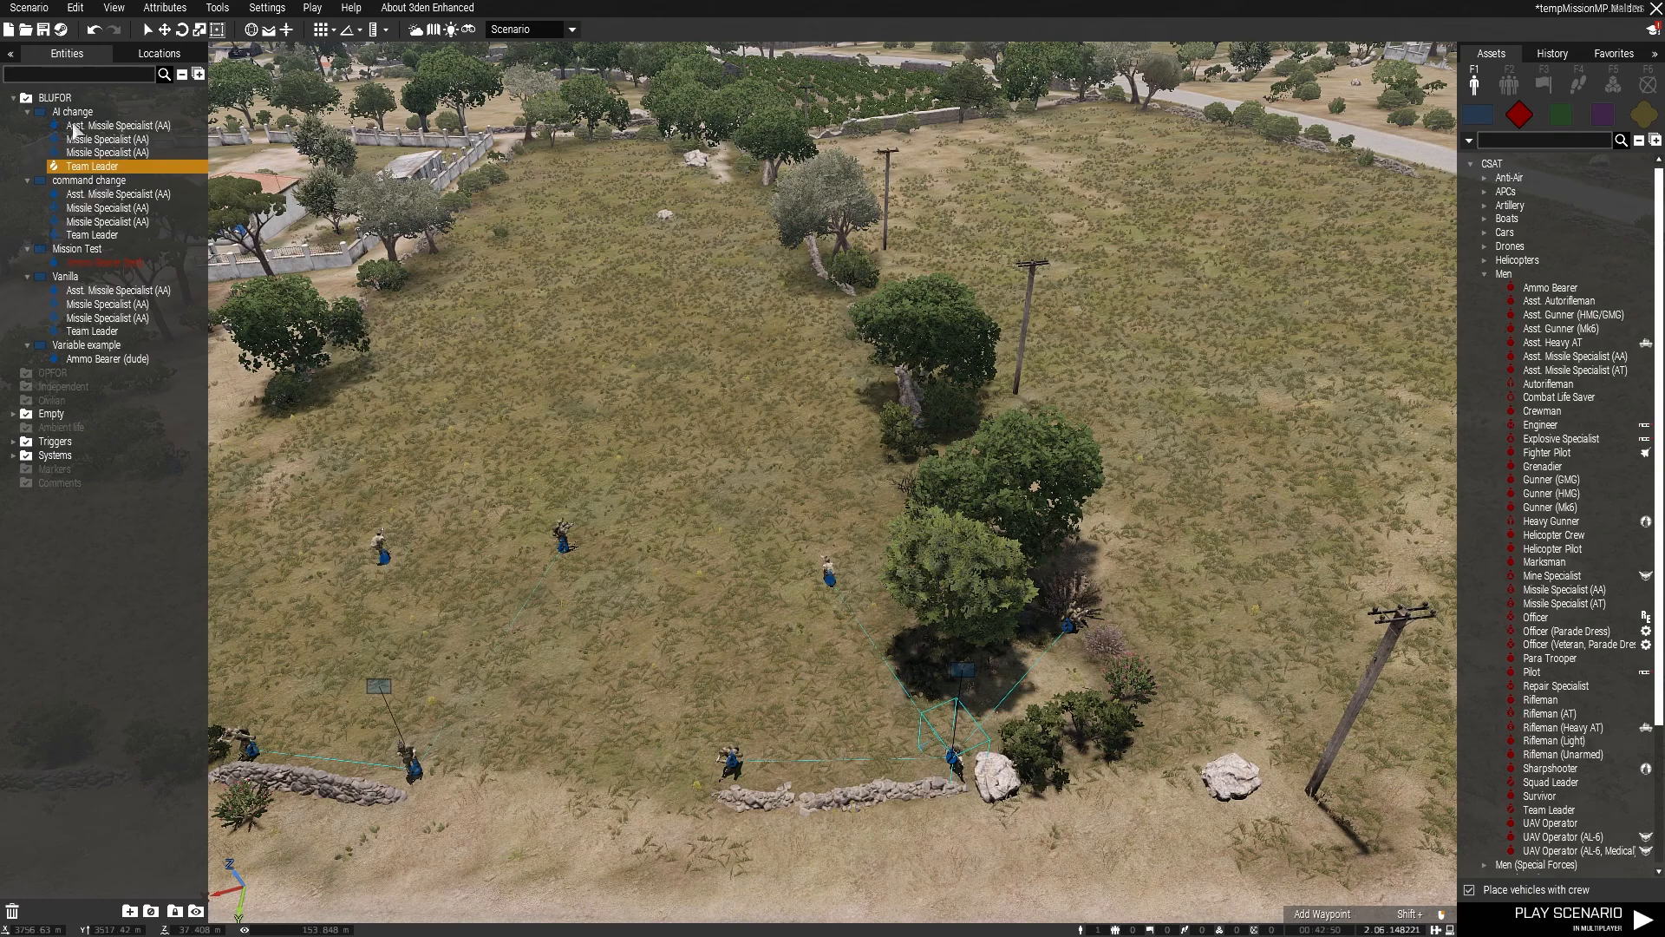
Step: View the AI change Team Leader's attributes from the entity list and cancel without changes
{"action": "right_click", "coordinate": [97, 176]}
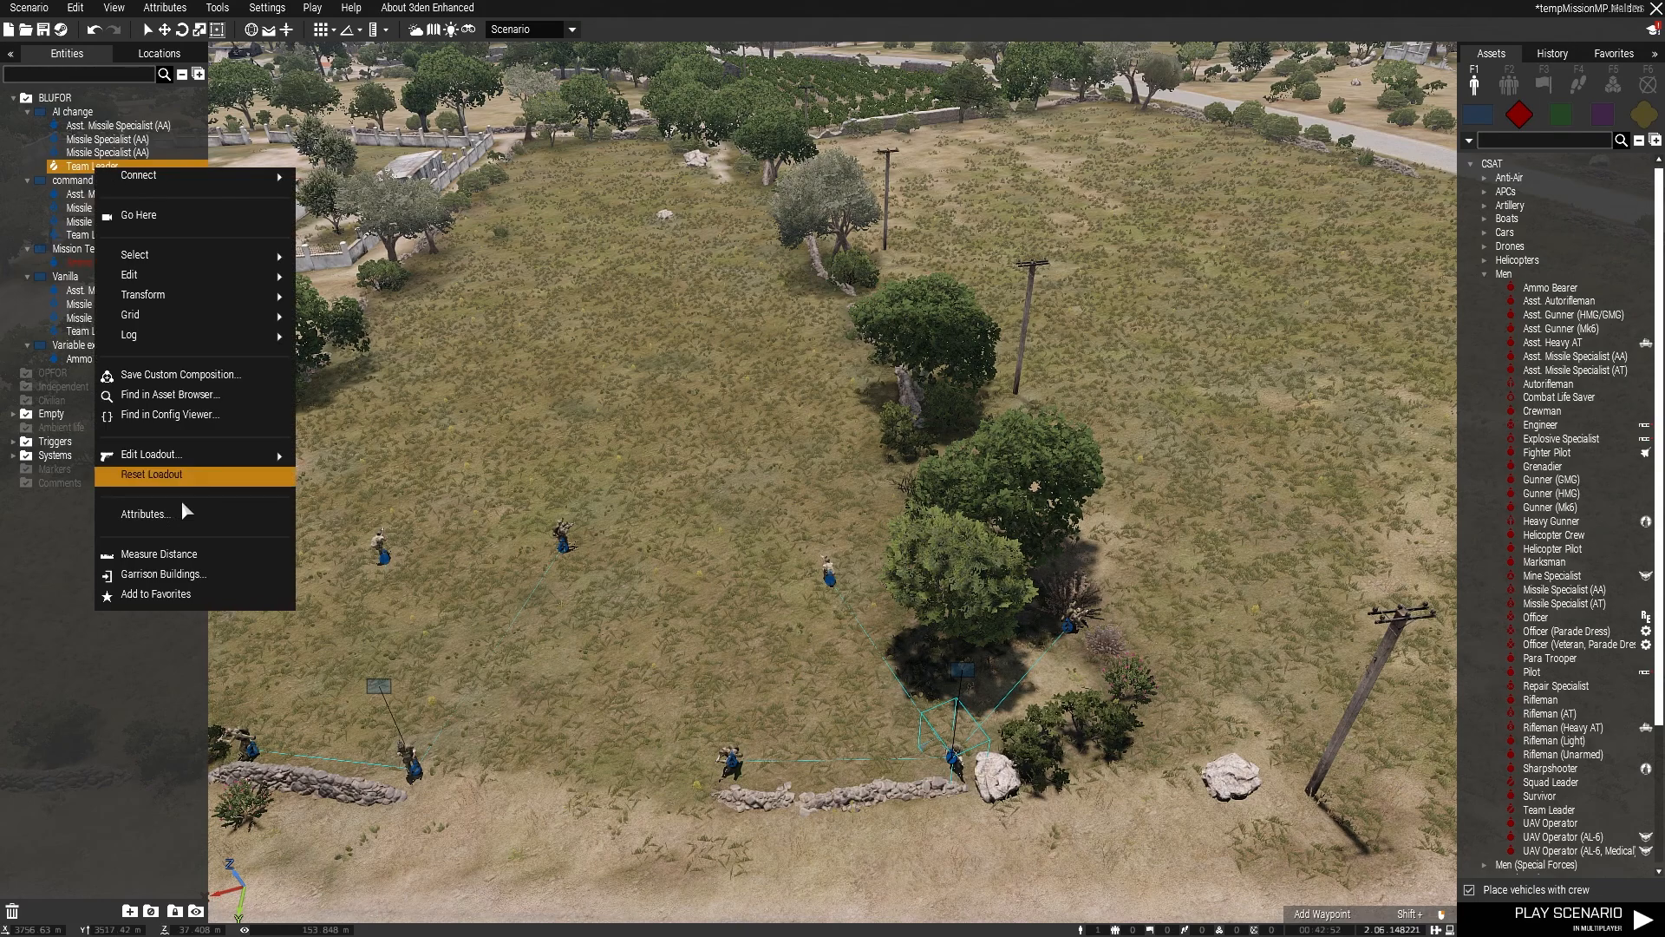
{"action": "left_click", "coordinate": [159, 516]}
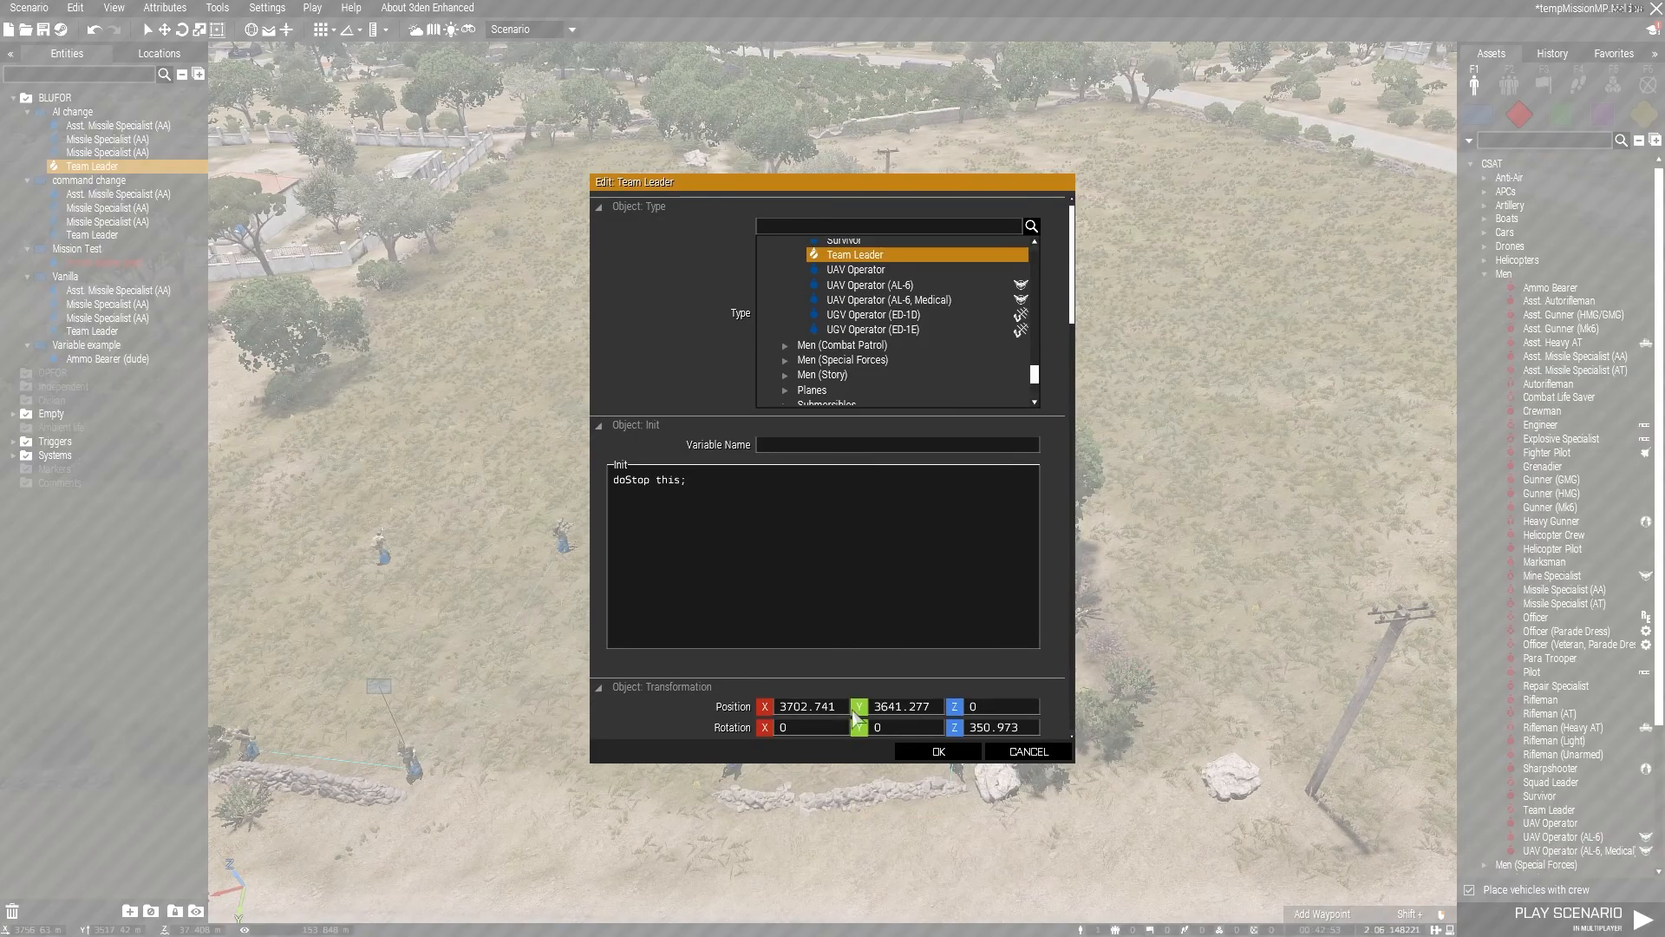
{"action": "left_click", "coordinate": [1023, 751]}
Step: Change the AI change Team Leader's object type to Deck Crew
{"action": "double_click", "coordinate": [954, 760]}
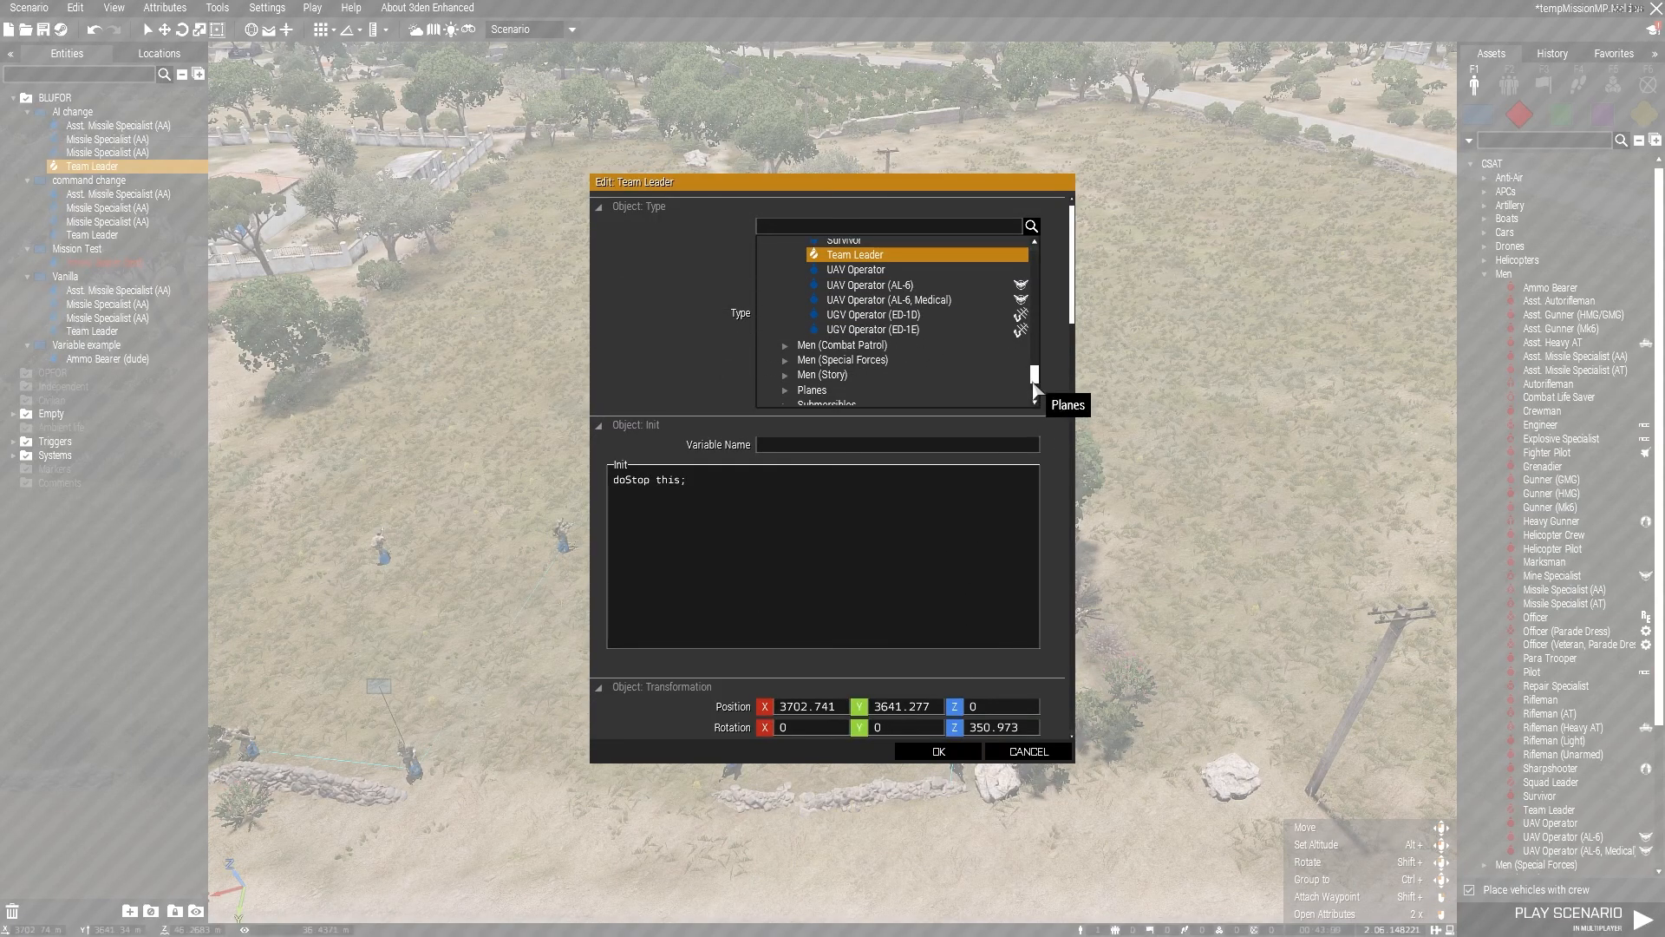
{"action": "left_click", "coordinate": [600, 206]}
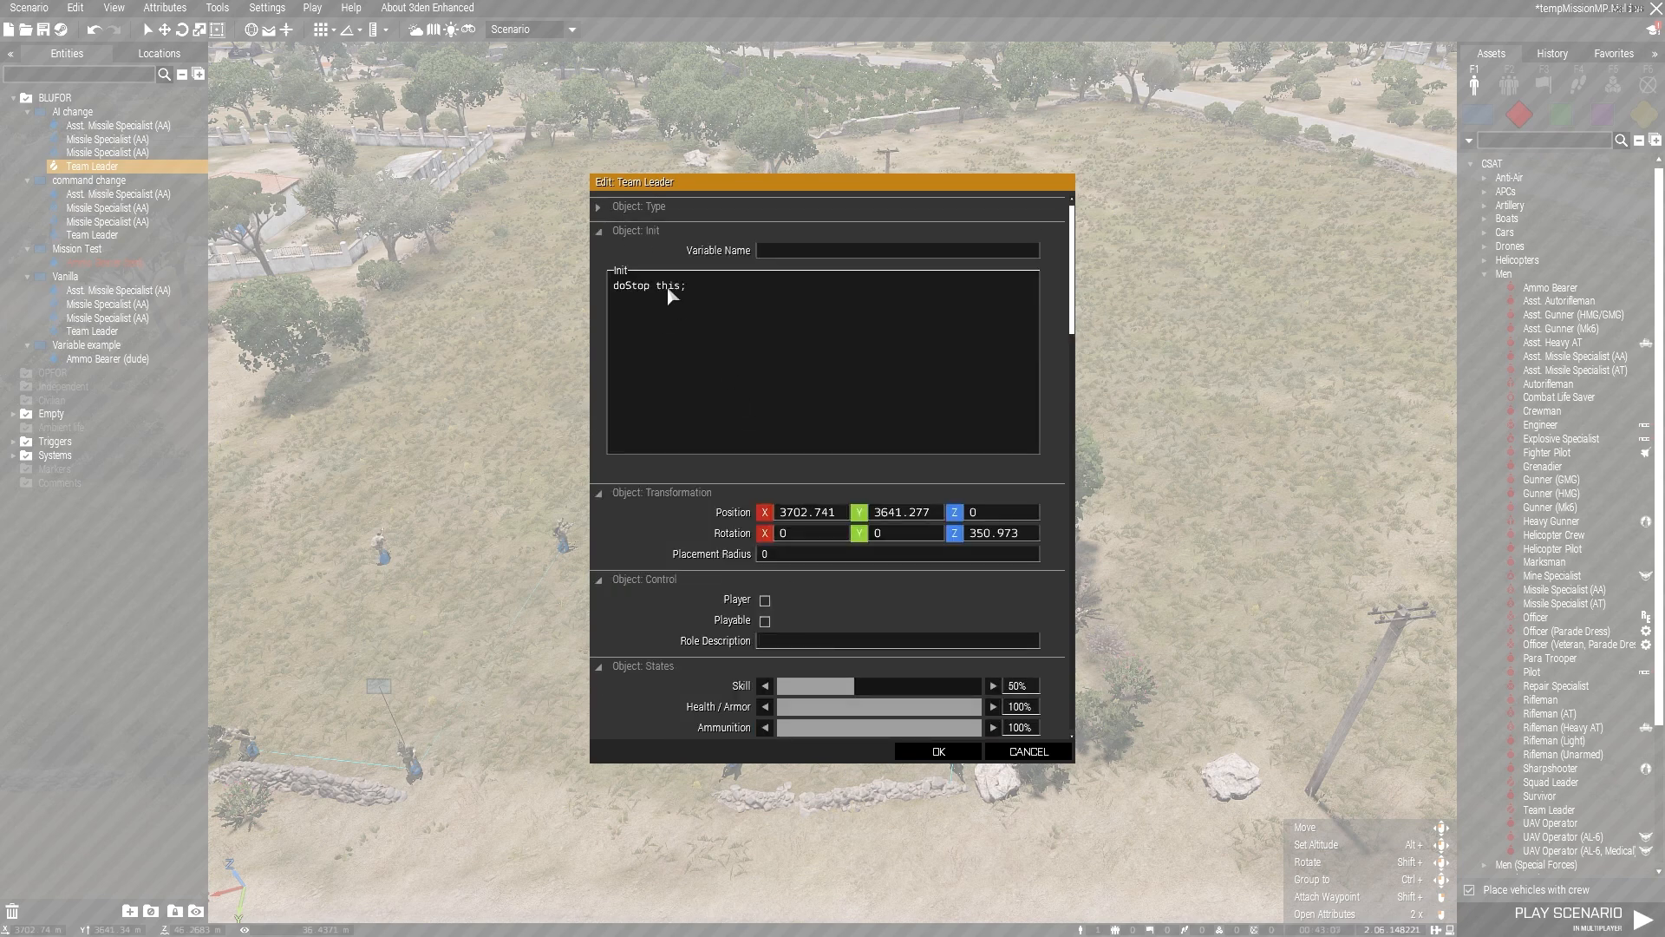
{"action": "left_click", "coordinate": [598, 208]}
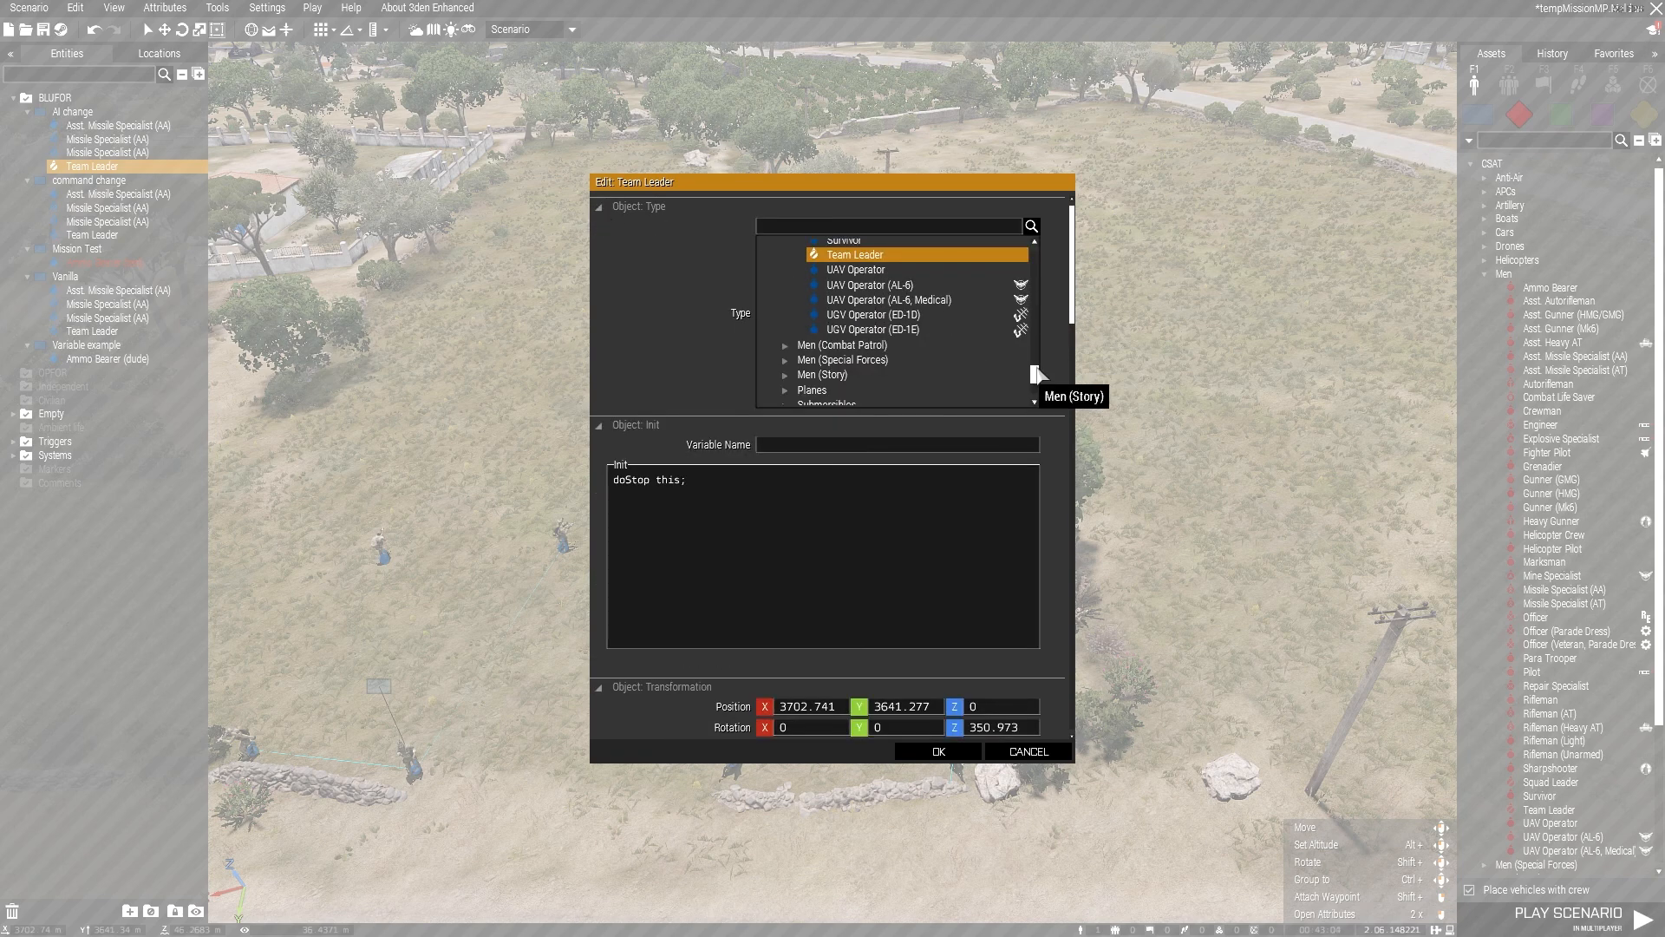
{"action": "left_click_drag", "start_coordinate": [1036, 372], "coordinate": [1052, 315]}
{"action": "left_click", "coordinate": [868, 294]}
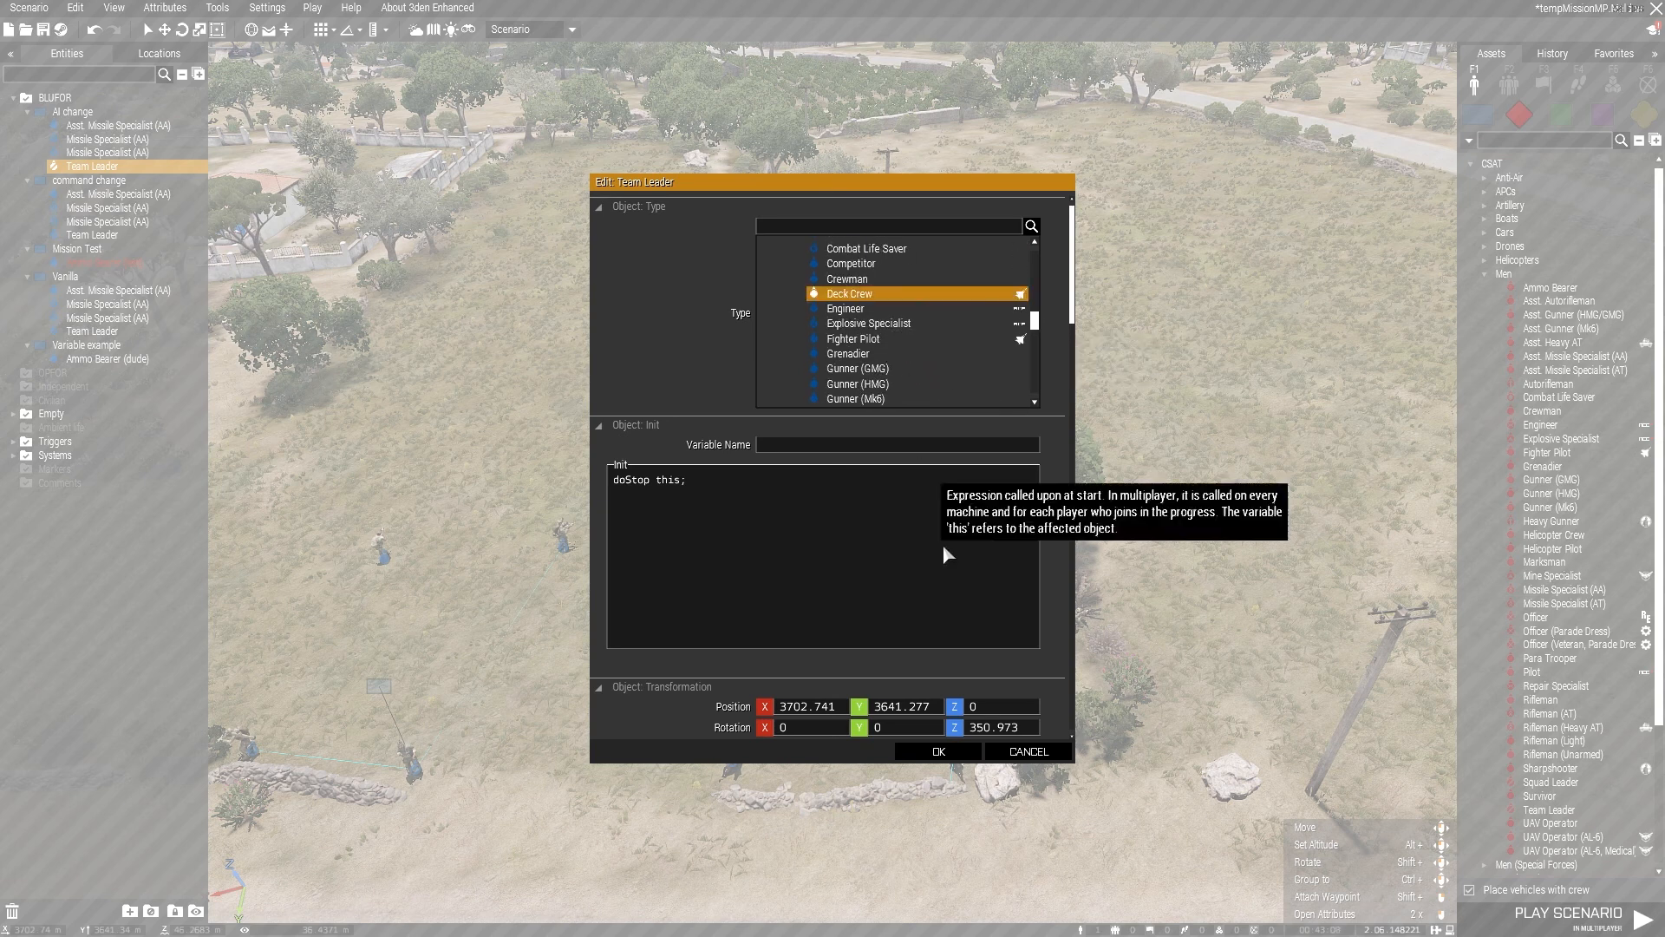
{"action": "left_click", "coordinate": [936, 752]}
Step: Change the Deck Crew unit's object type to Gunner (HMG)
{"action": "scroll", "coordinate": [907, 700], "scroll_direction": "up", "scroll_amount": 5}
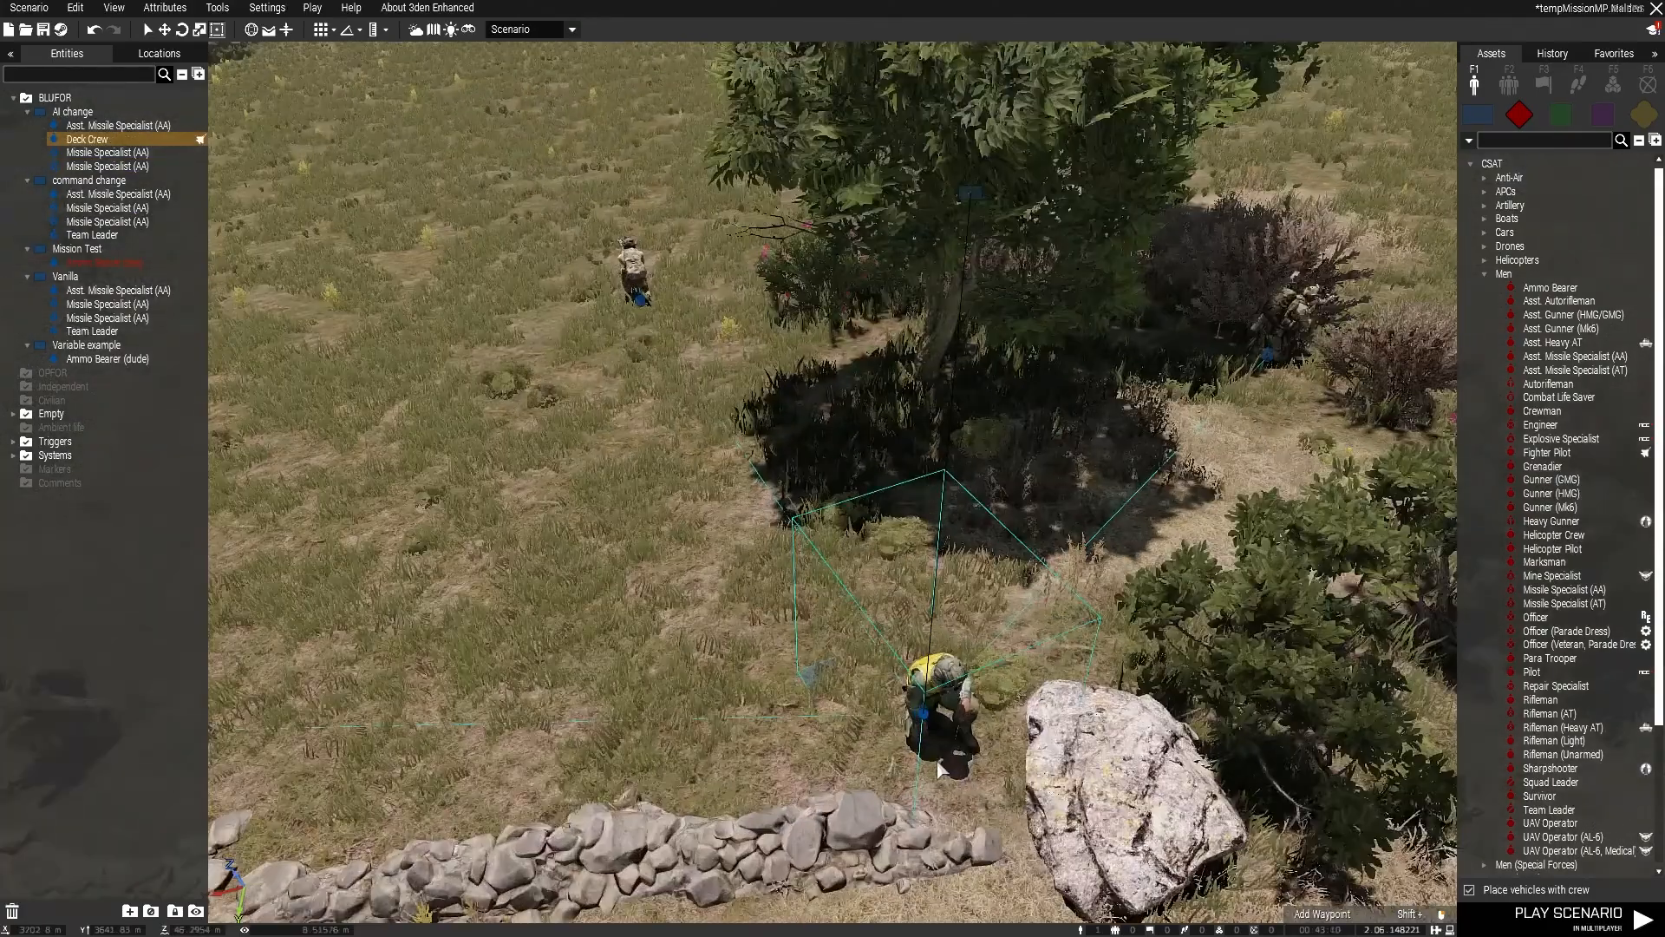
{"action": "right_click", "coordinate": [907, 699]}
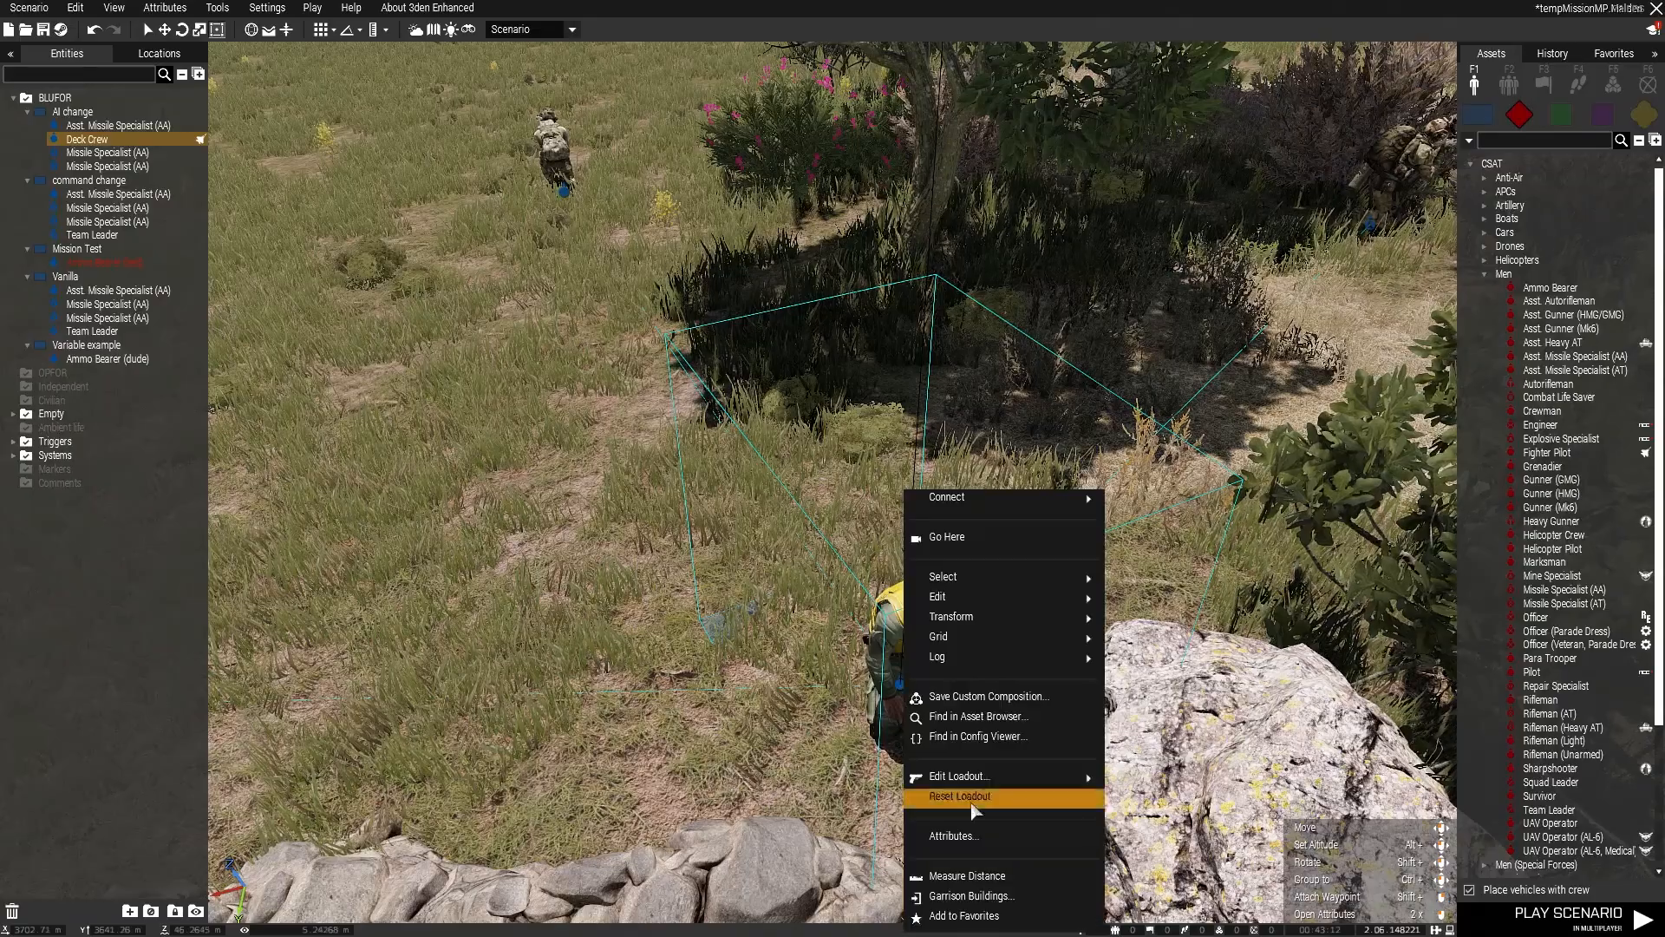
{"action": "left_click", "coordinate": [983, 834]}
{"action": "left_click", "coordinate": [892, 335]}
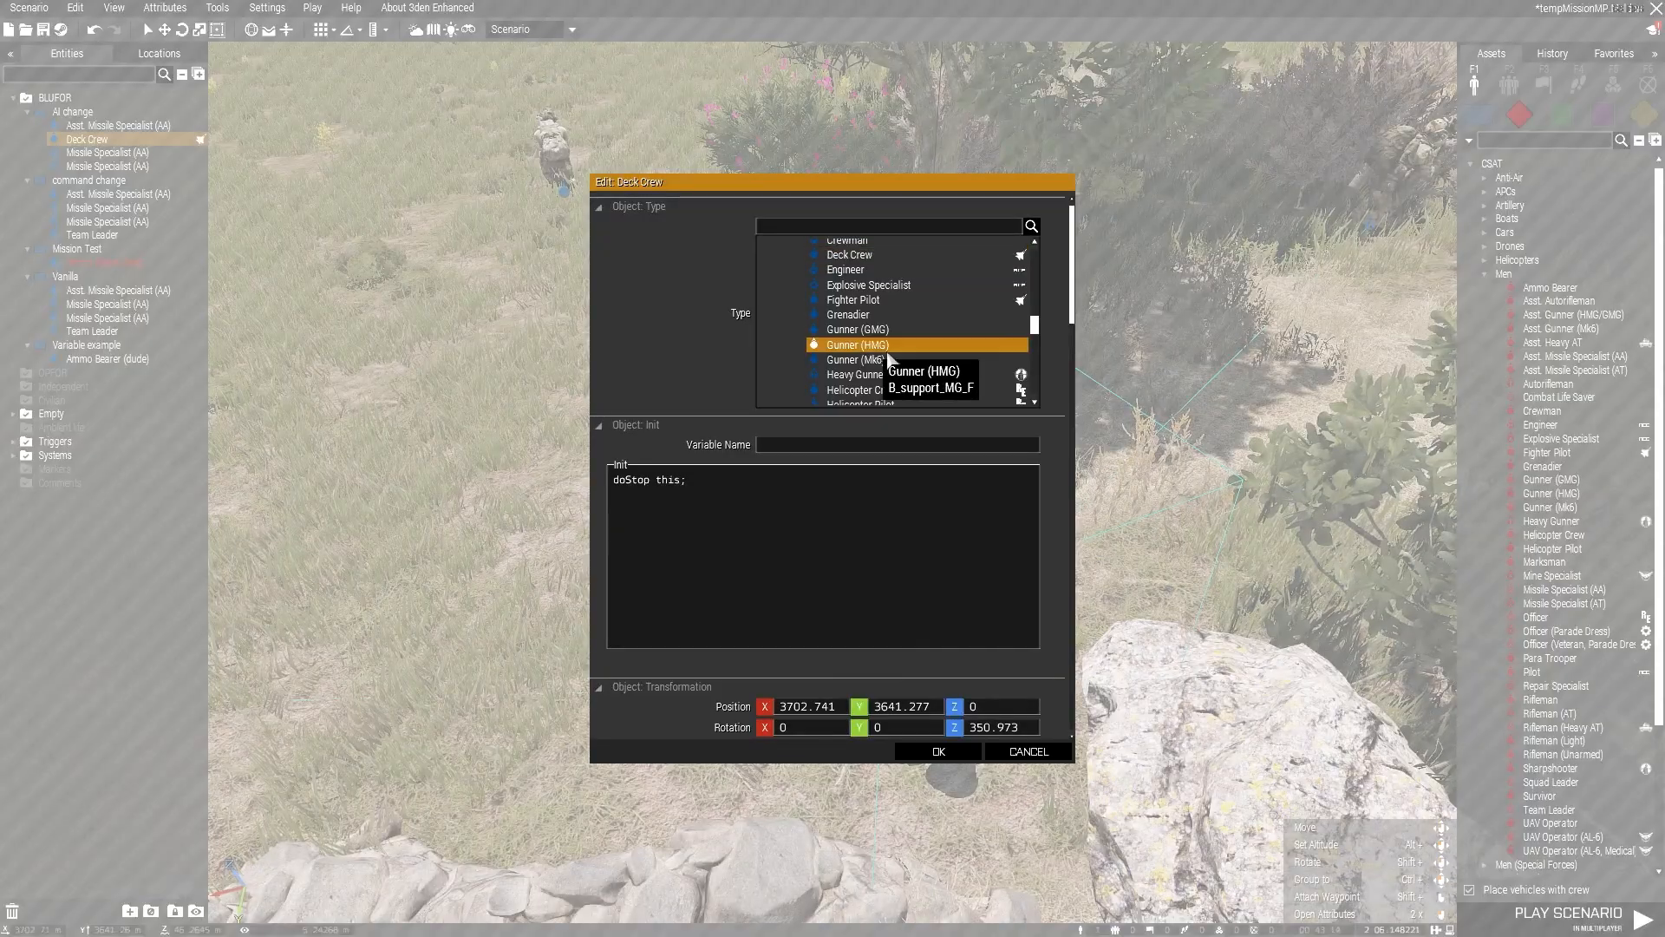
{"action": "left_click", "coordinate": [938, 751]}
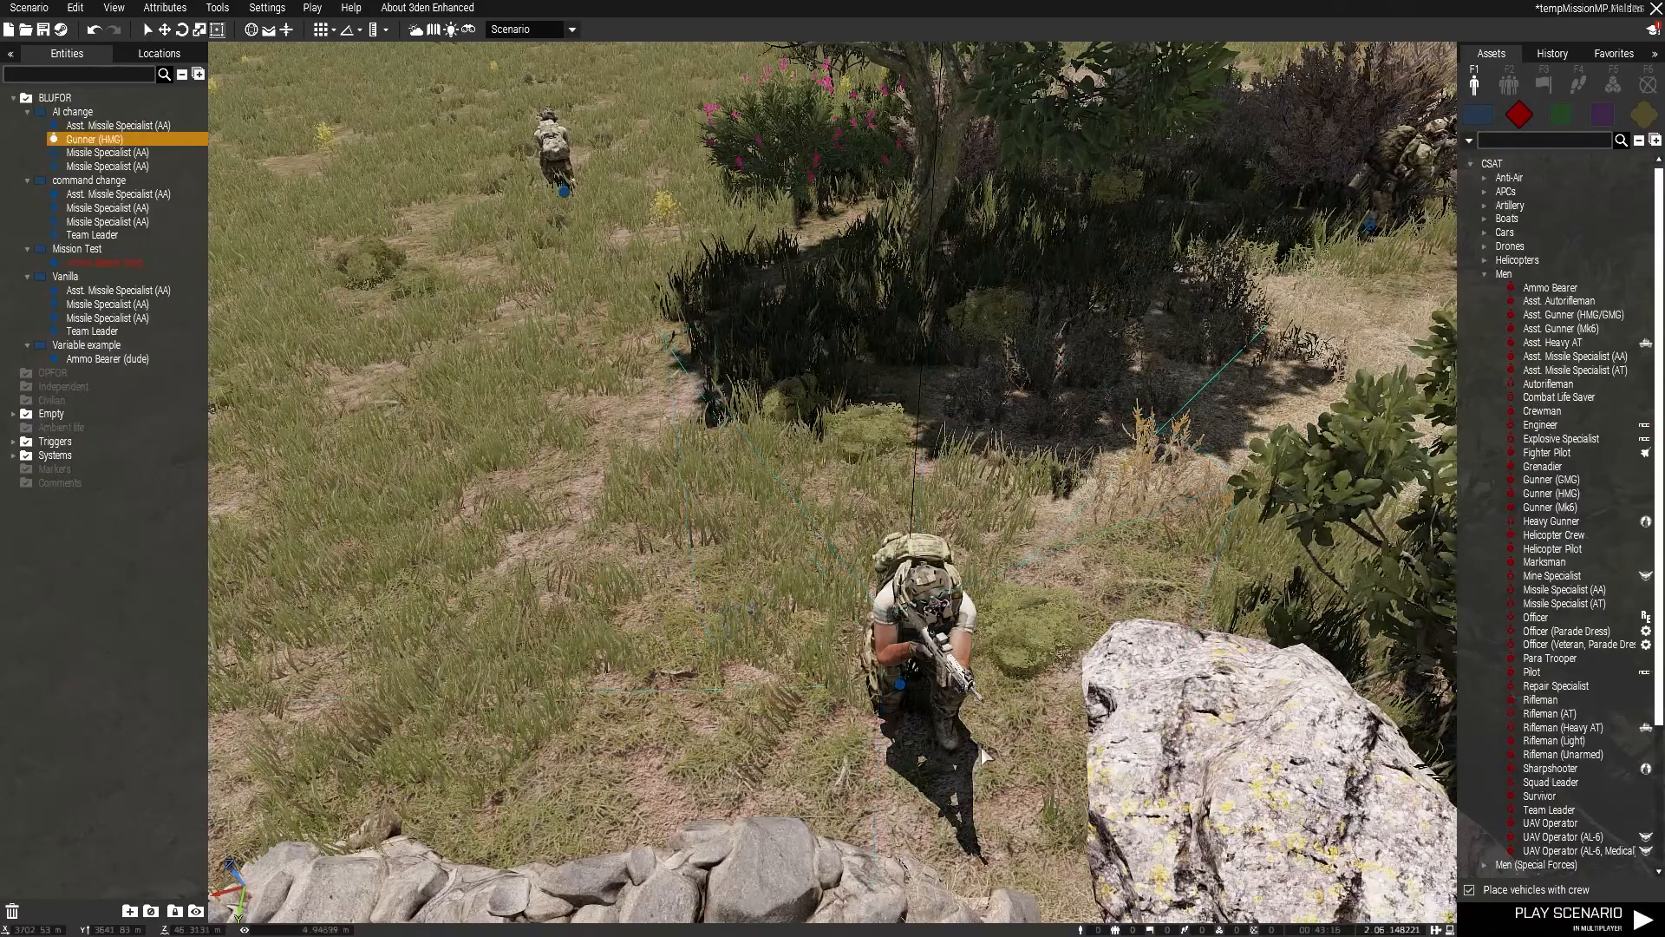
Step: Browse the object types available for the Gunner (HMG) in its attributes and close them keeping the current type
{"action": "scroll", "coordinate": [999, 722], "scroll_direction": "down", "scroll_amount": 5}
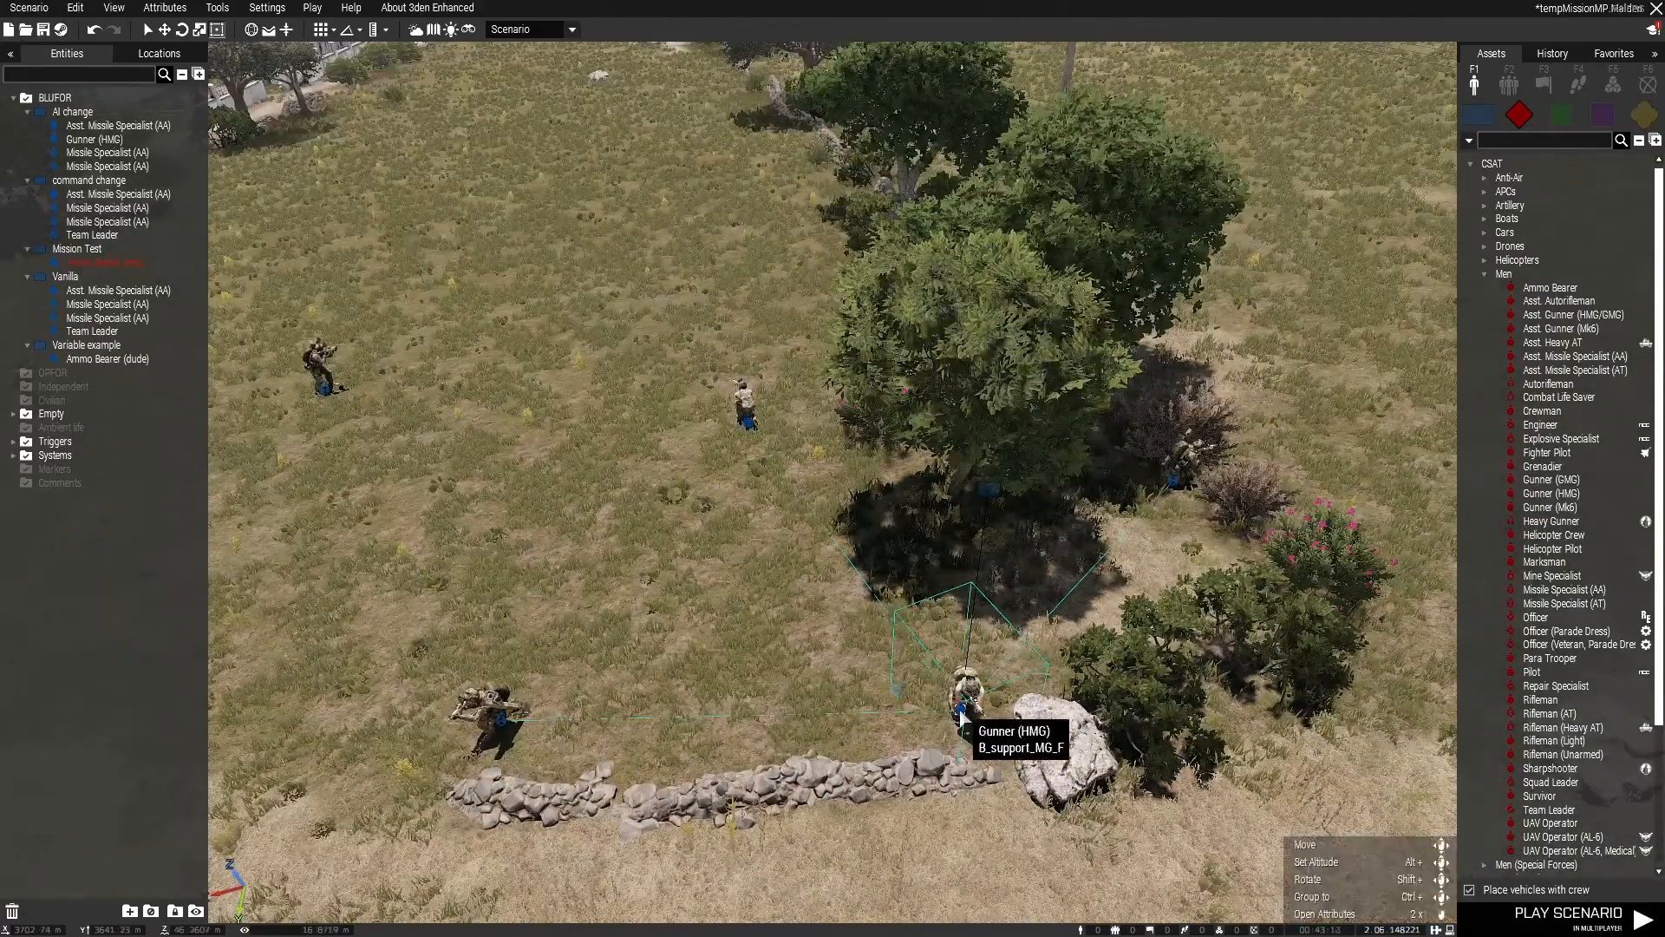
{"action": "right_click", "coordinate": [965, 713]}
{"action": "left_click", "coordinate": [1014, 836]}
{"action": "scroll", "coordinate": [867, 382], "scroll_direction": "down", "scroll_amount": 3}
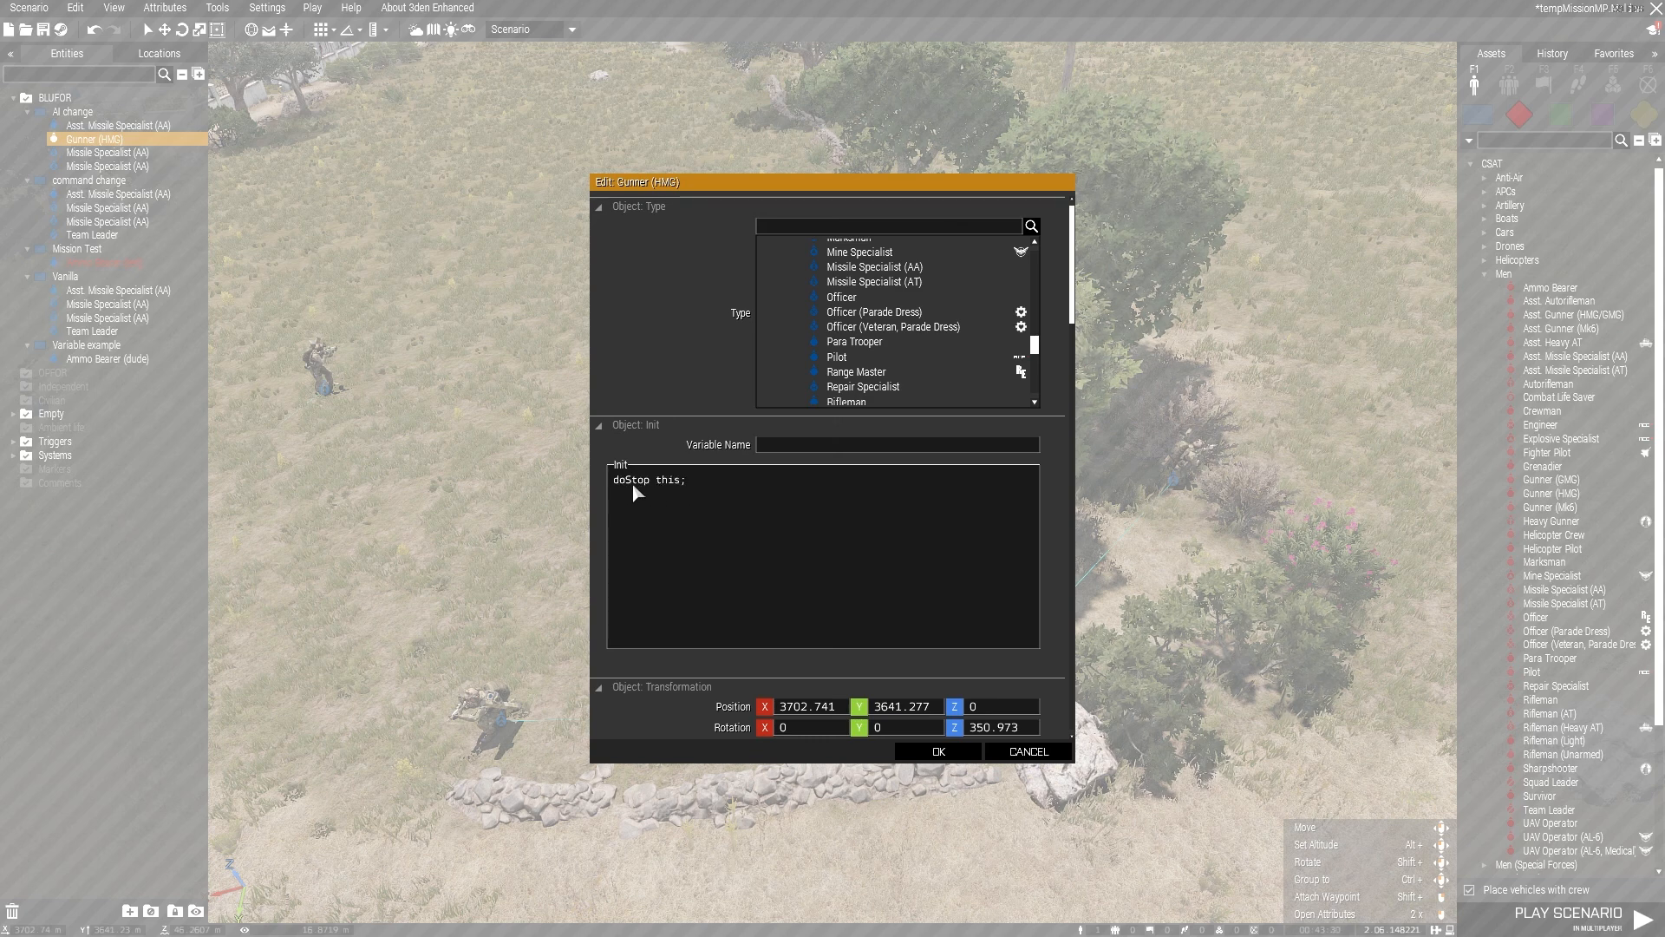
{"action": "left_click", "coordinate": [938, 751]}
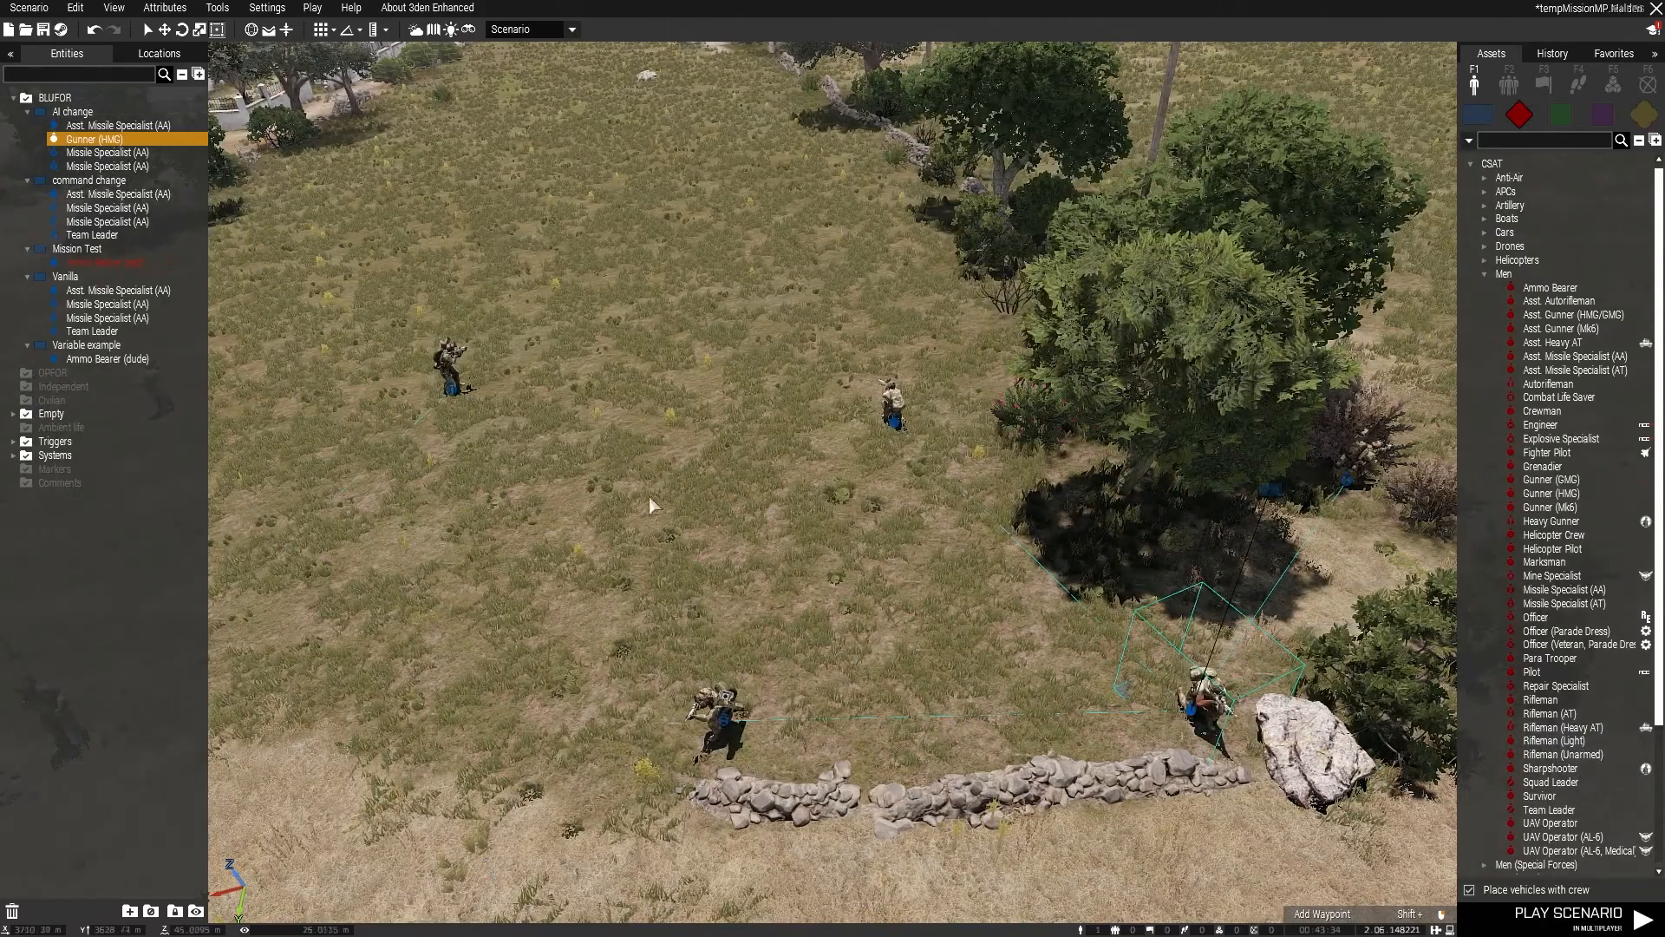
Step: Examine the Gunner (HMG)'s init, transformation, control and state attributes, and cancel without changes
{"action": "key", "text": "d"}
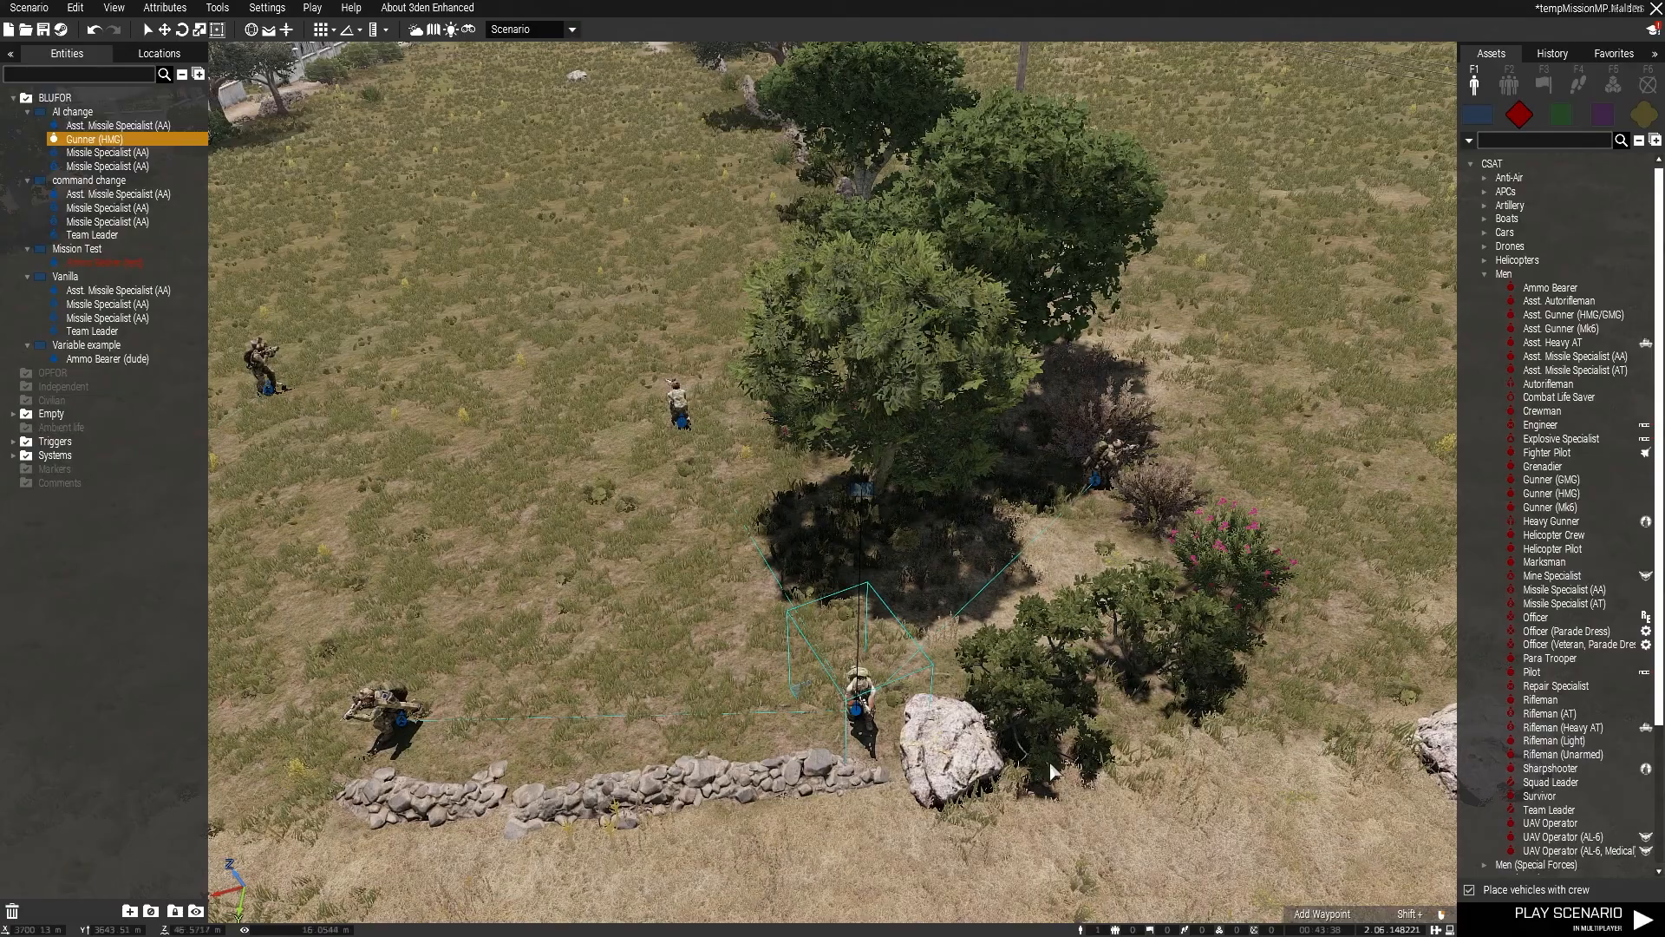
{"action": "right_click_drag", "start_coordinate": [778, 713], "coordinate": [683, 697]}
{"action": "right_click_drag", "start_coordinate": [609, 541], "coordinate": [553, 513]}
{"action": "right_click_drag", "start_coordinate": [757, 662], "coordinate": [924, 631]}
{"action": "right_click", "coordinate": [924, 631]}
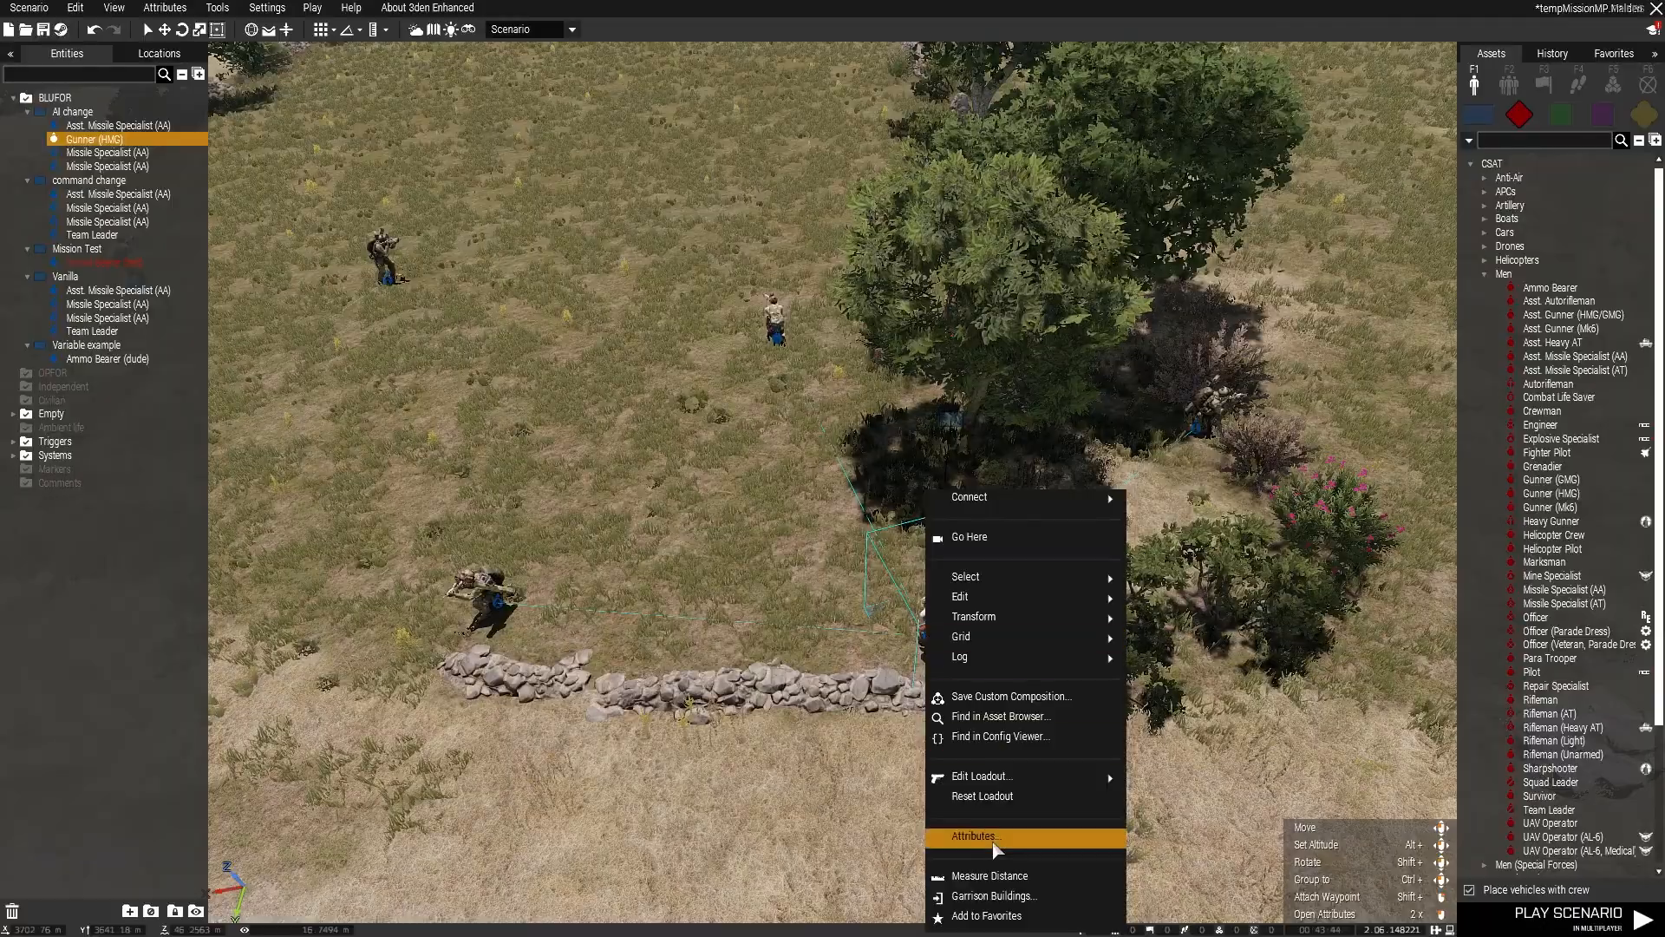
{"action": "left_click", "coordinate": [994, 838]}
{"action": "scroll", "coordinate": [825, 574], "scroll_direction": "down", "scroll_amount": 5}
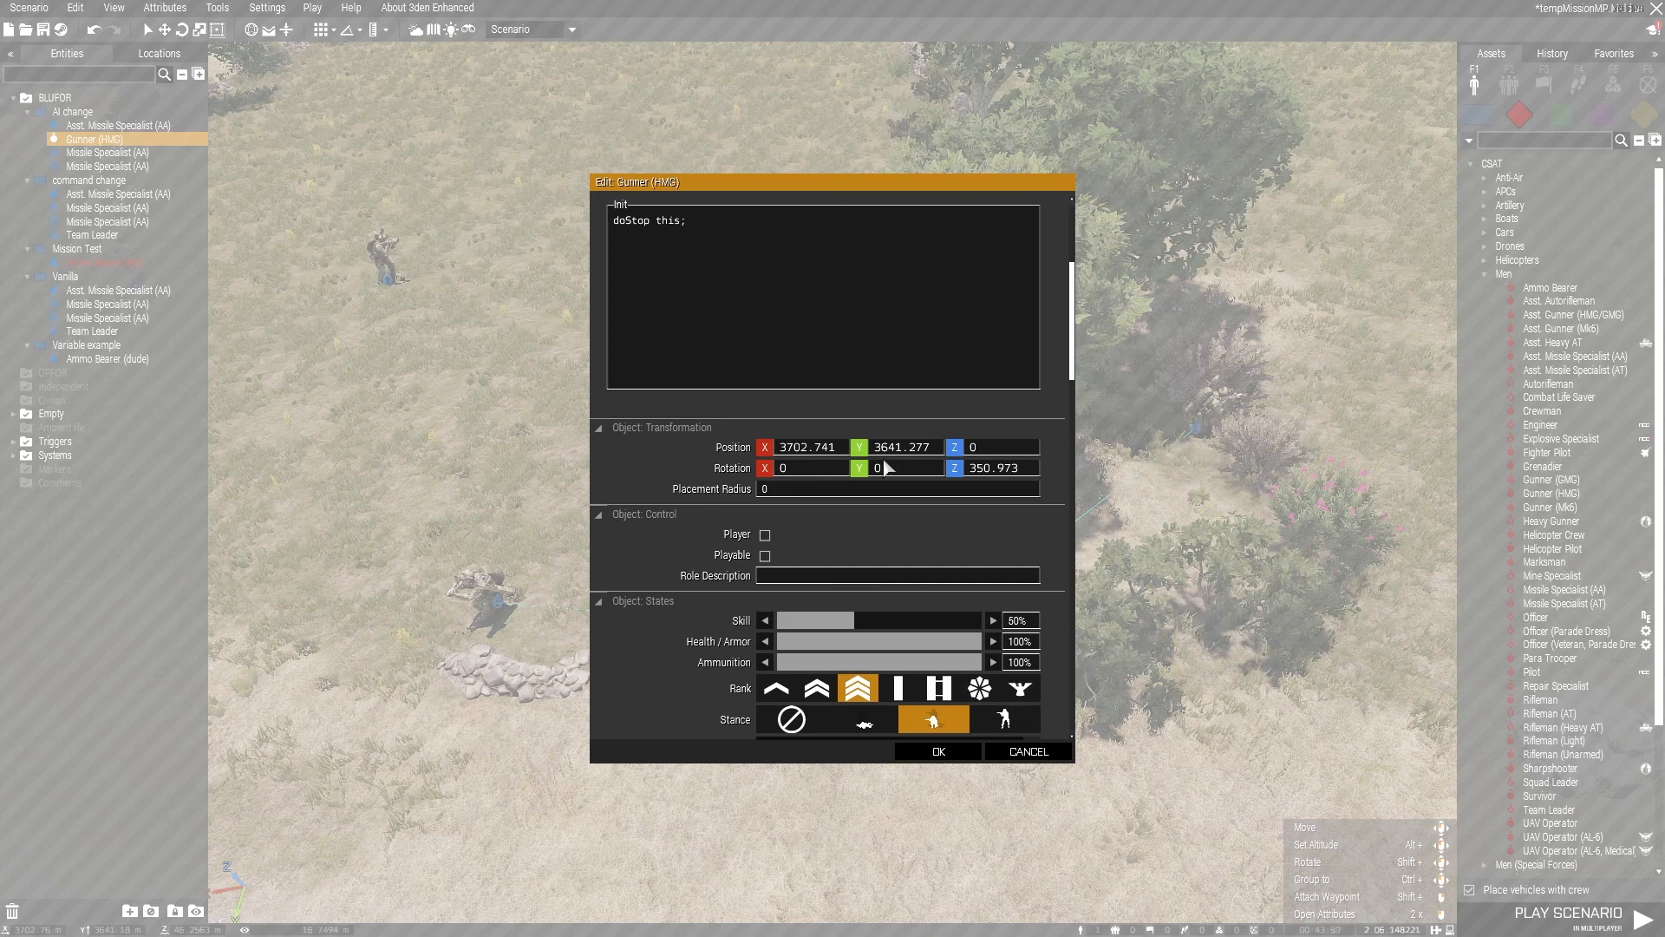
{"action": "left_click", "coordinate": [1028, 751]}
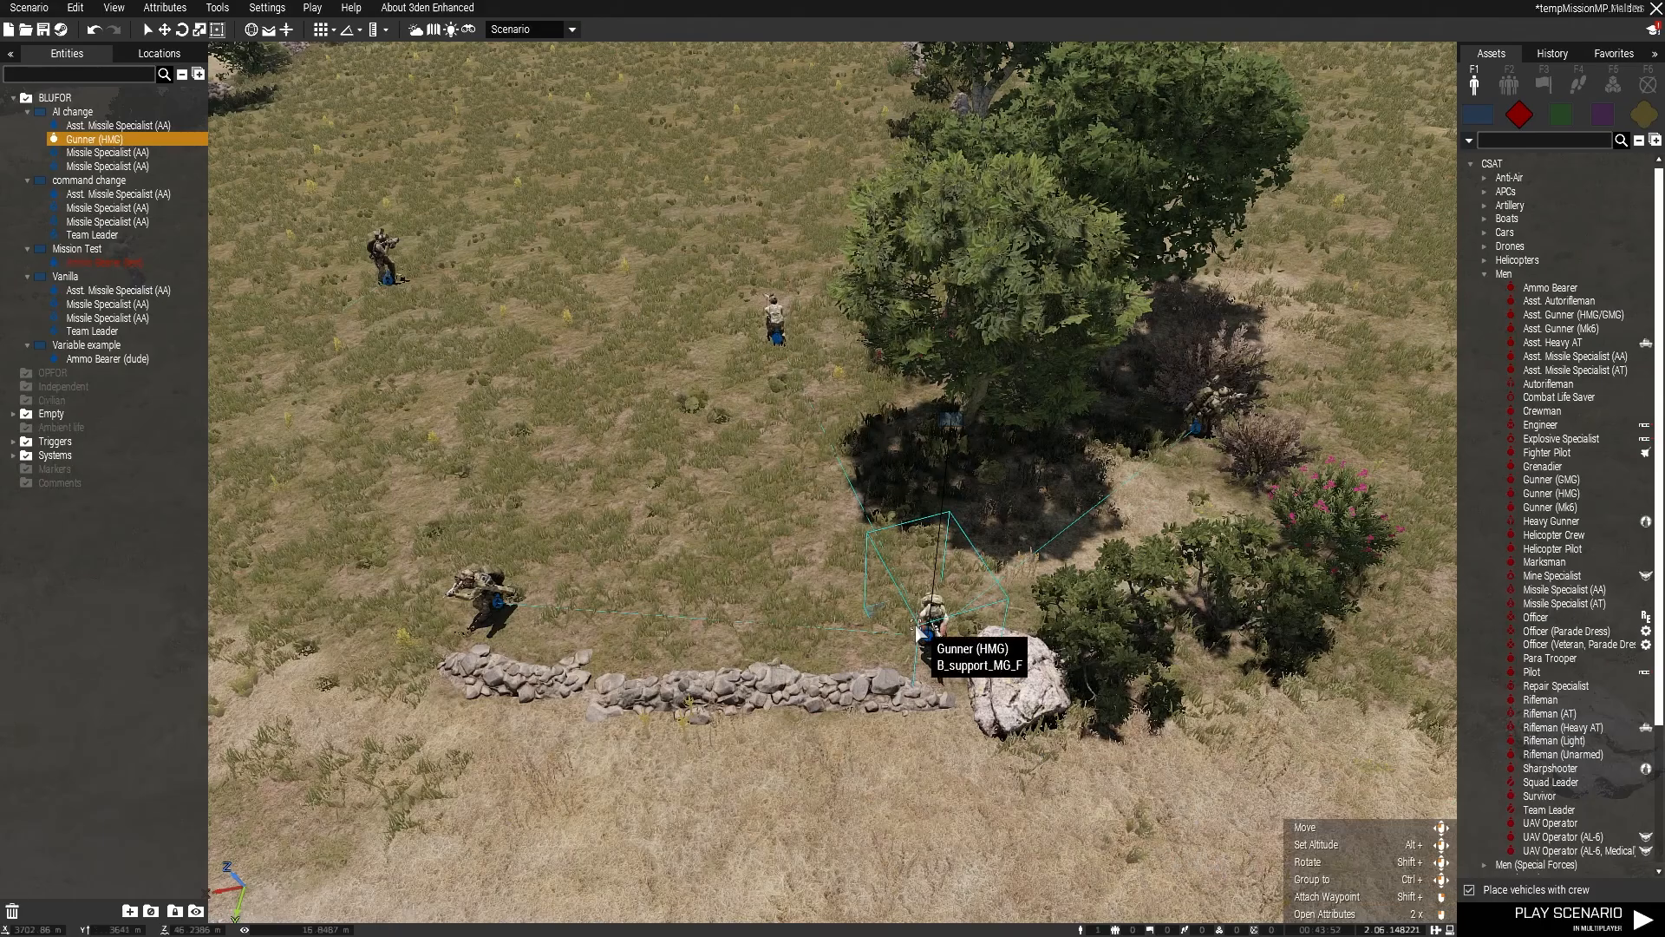
Step: Examine the Gunner (HMG)'s placement radius, player, playable, role description, rank and stance attributes, and close them
{"action": "left_click_drag", "start_coordinate": [781, 568], "coordinate": [933, 652]}
{"action": "right_click", "coordinate": [935, 652]}
{"action": "left_click", "coordinate": [989, 836]}
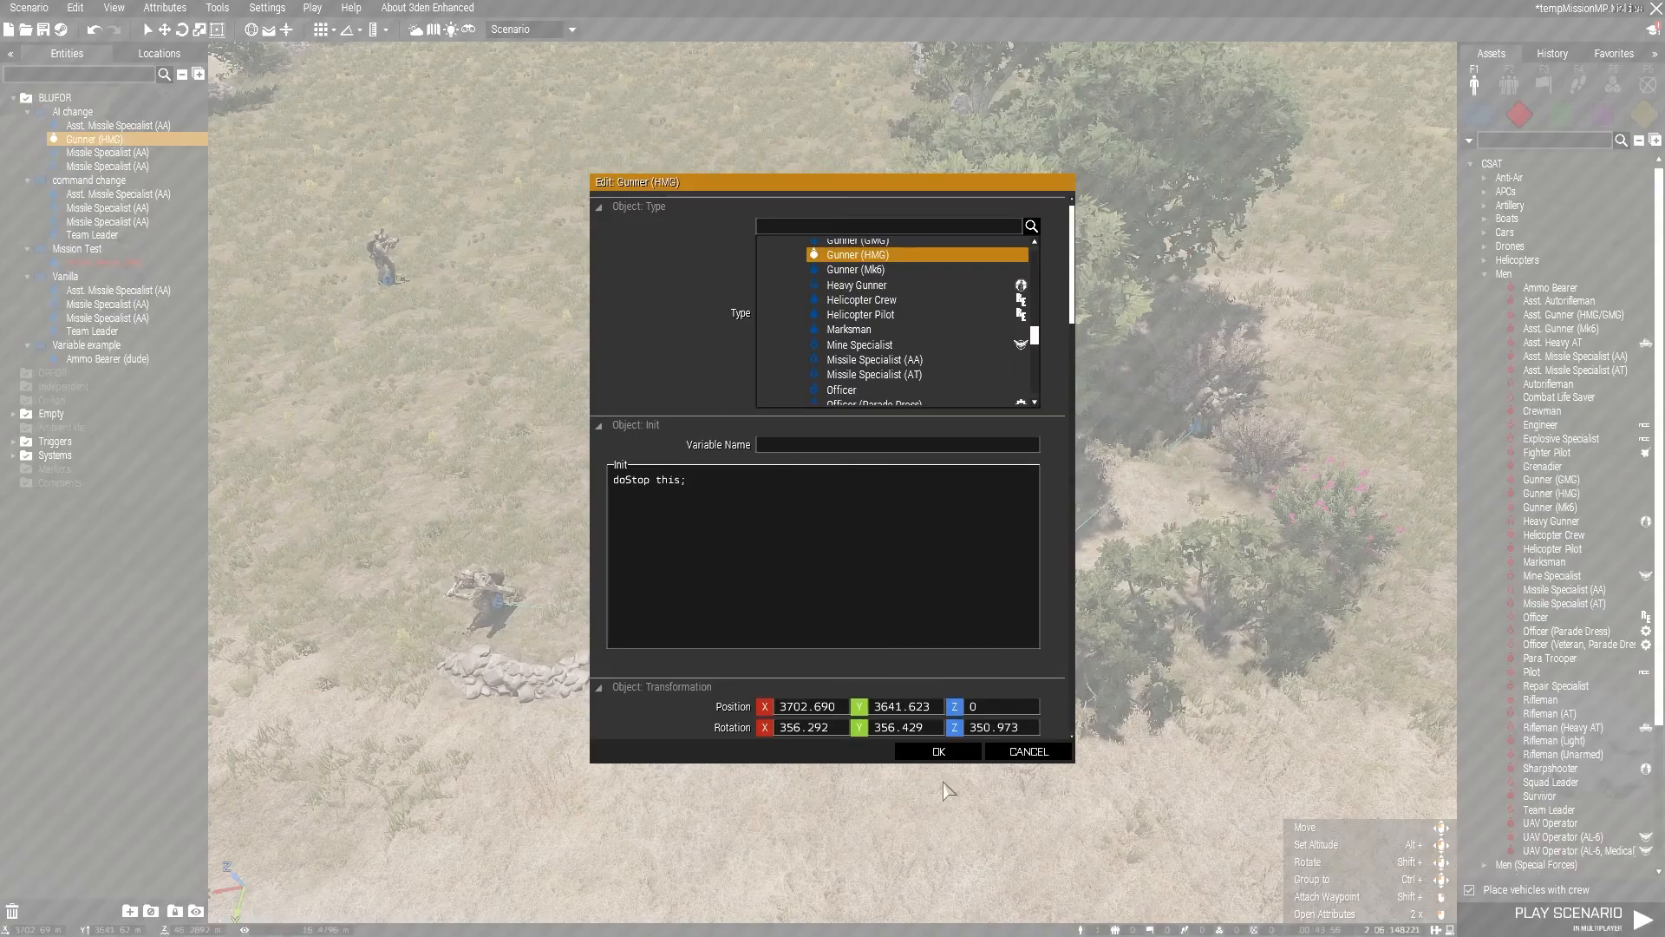
{"action": "scroll", "coordinate": [831, 611], "scroll_direction": "down", "scroll_amount": 5}
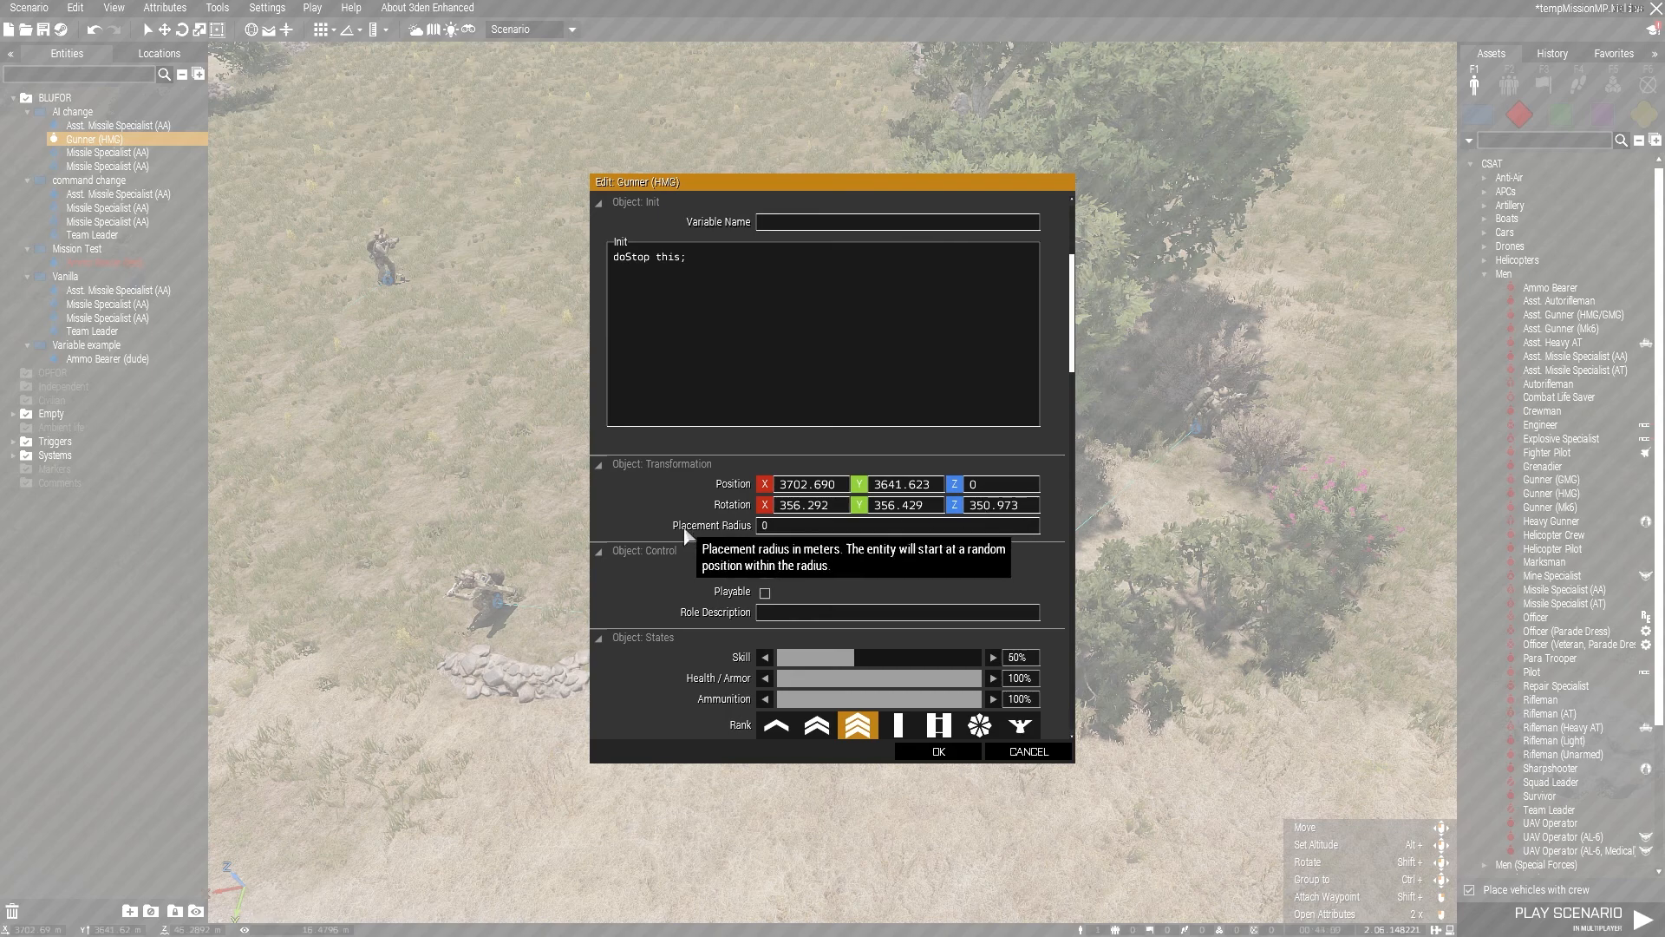
{"action": "scroll", "coordinate": [694, 525], "scroll_direction": "down", "scroll_amount": 1}
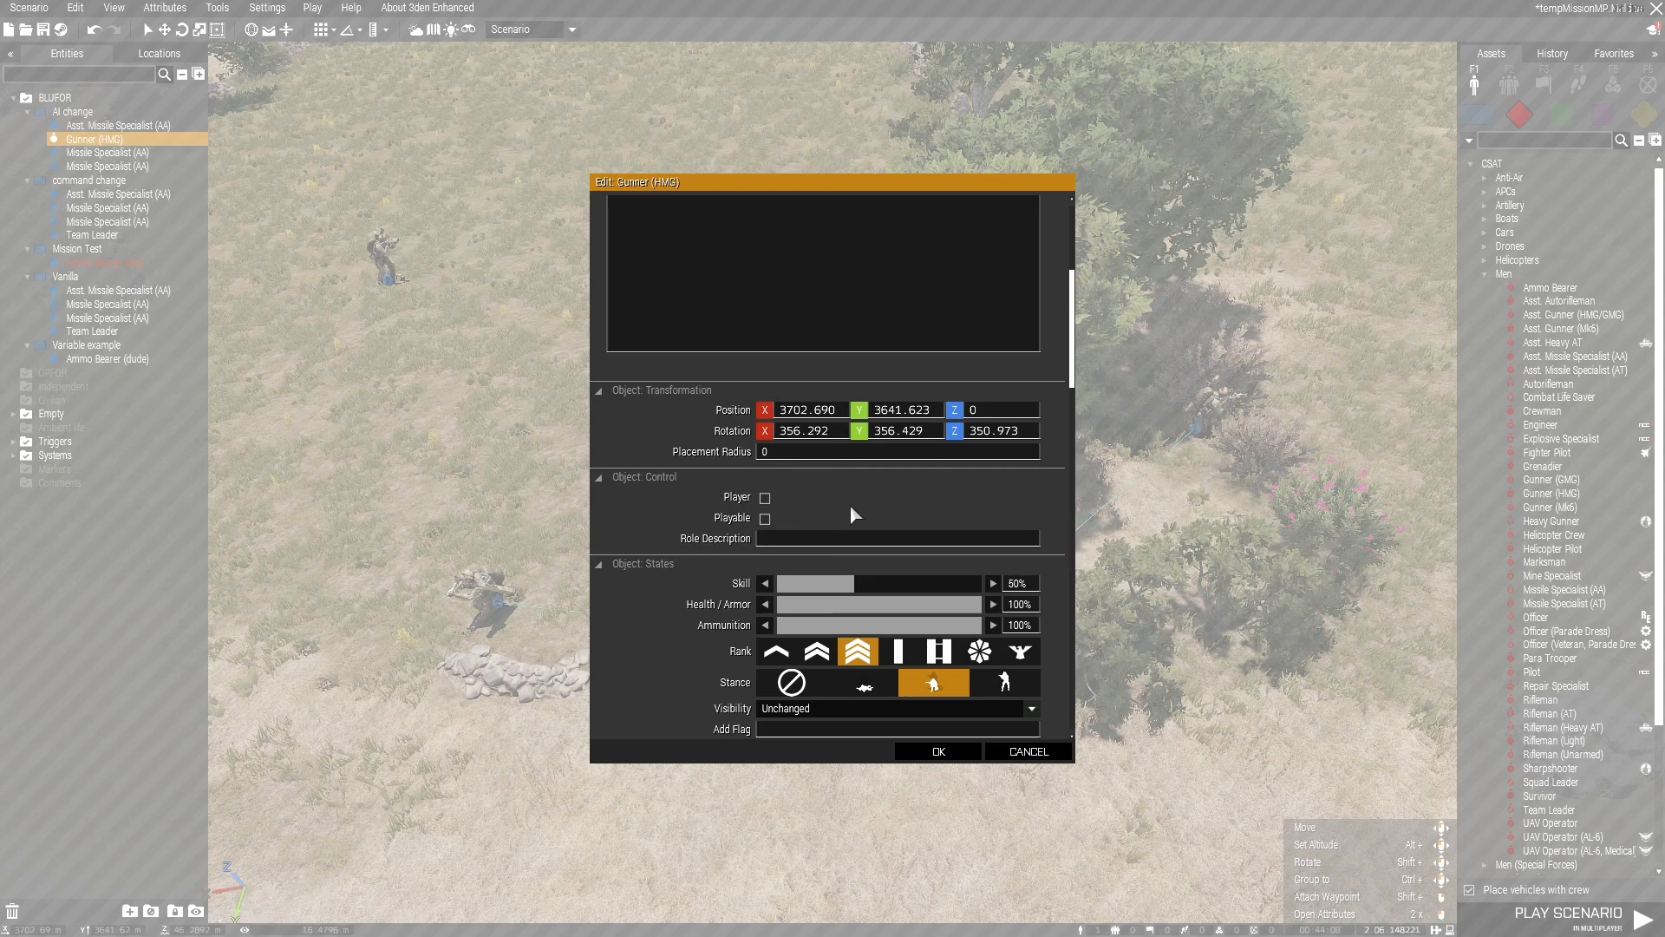
{"action": "left_click", "coordinate": [765, 519]}
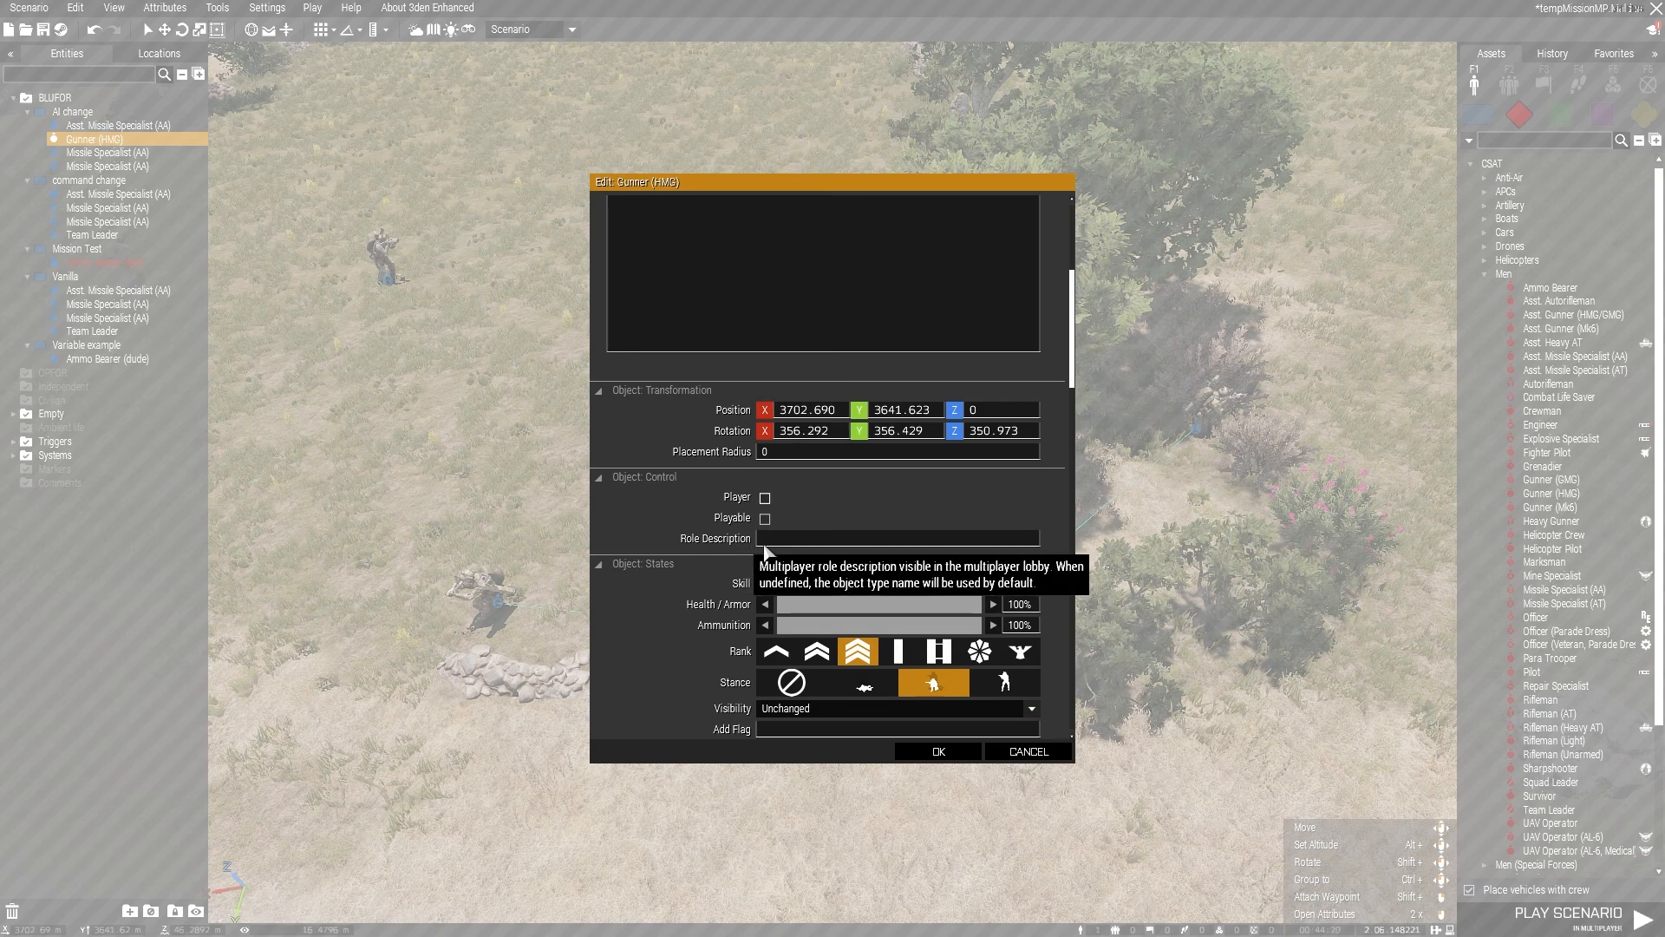
{"action": "scroll", "coordinate": [911, 533], "scroll_direction": "down", "scroll_amount": 3}
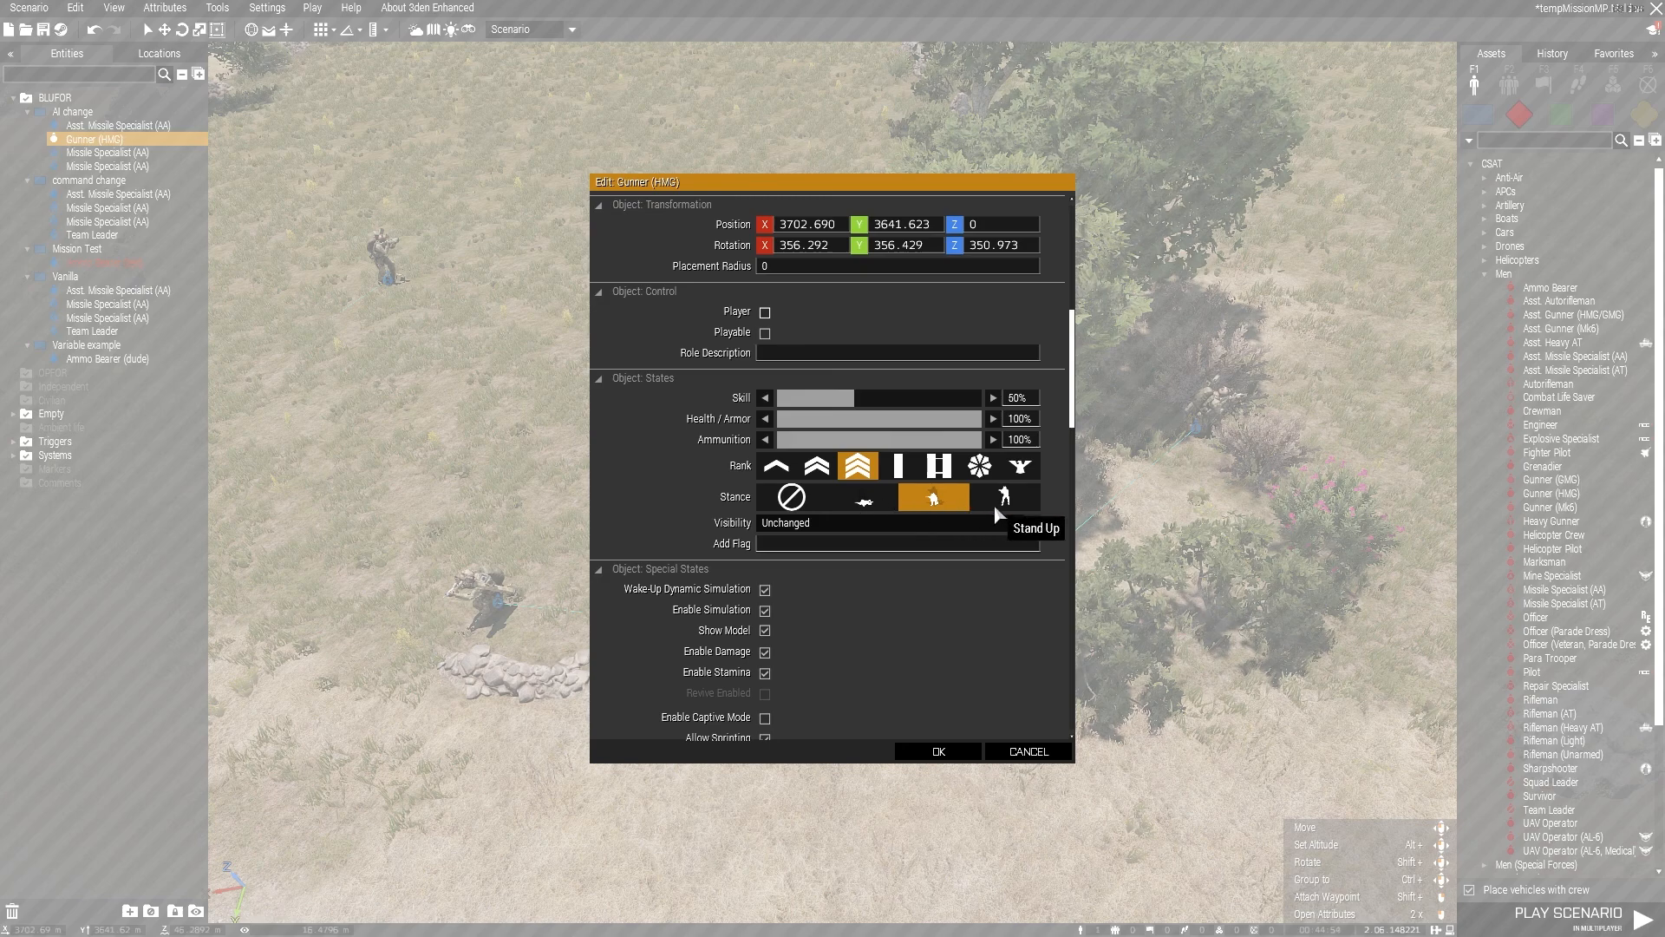
{"action": "left_click", "coordinate": [939, 751]}
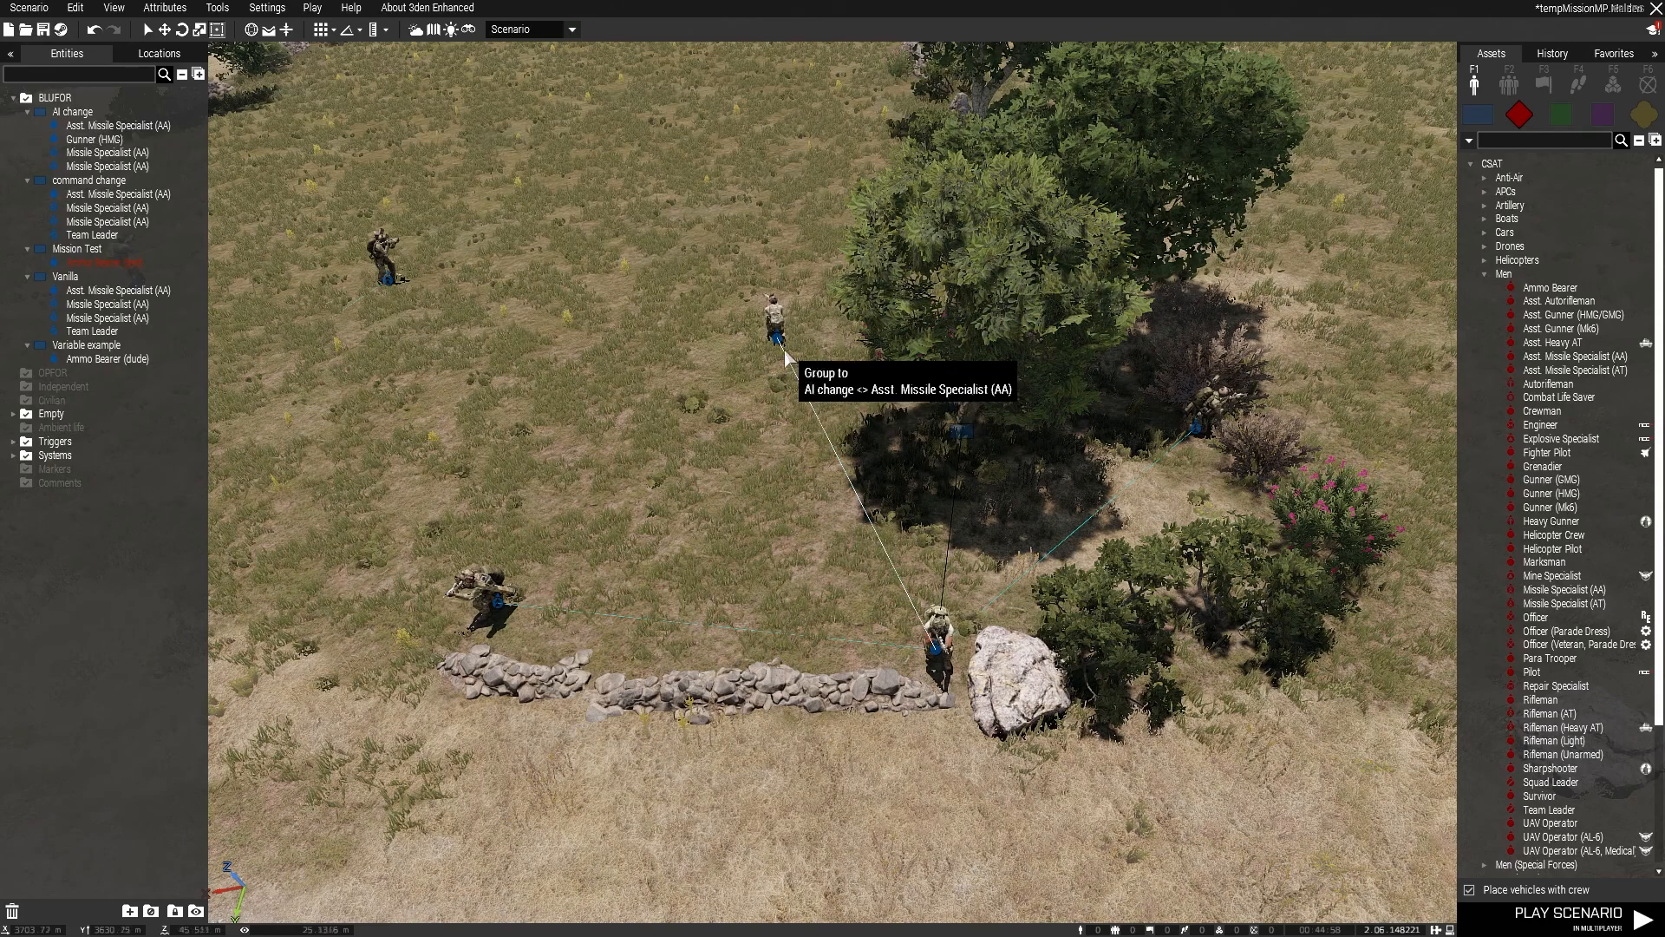
Step: Set the stance of the AI change Missile Specialist (AA) beside the bushes to Lie Down
{"action": "right_click", "coordinate": [1197, 431]}
{"action": "left_click", "coordinate": [1264, 783]}
{"action": "scroll", "coordinate": [853, 601], "scroll_direction": "down", "scroll_amount": 10}
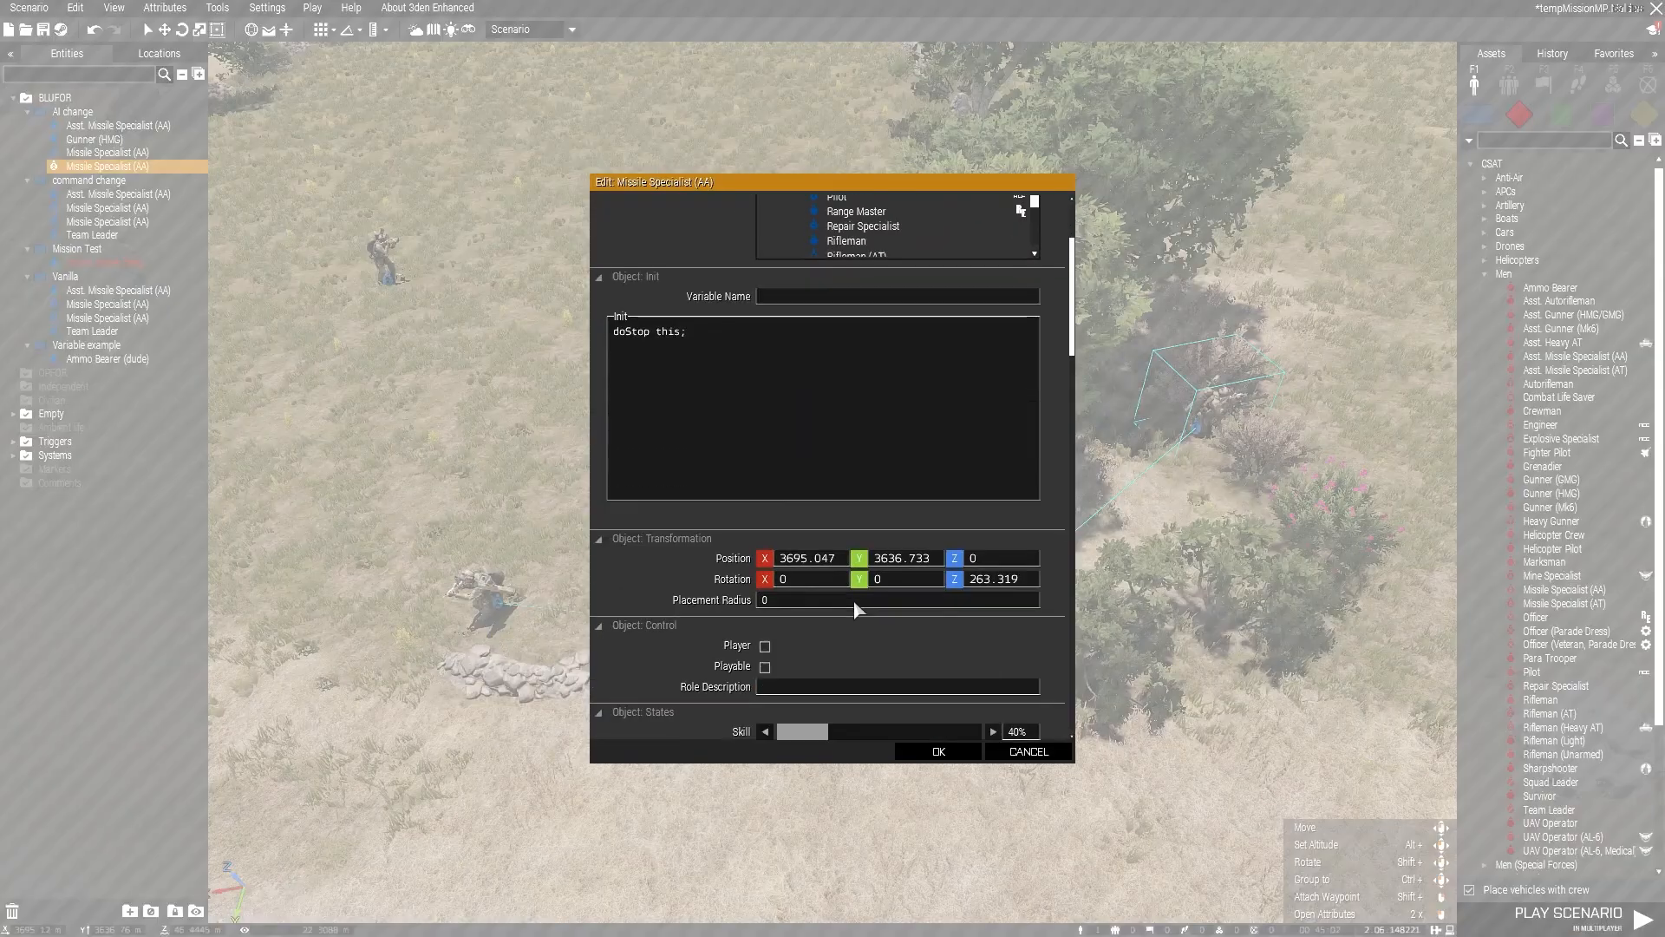
{"action": "left_click", "coordinate": [862, 571]}
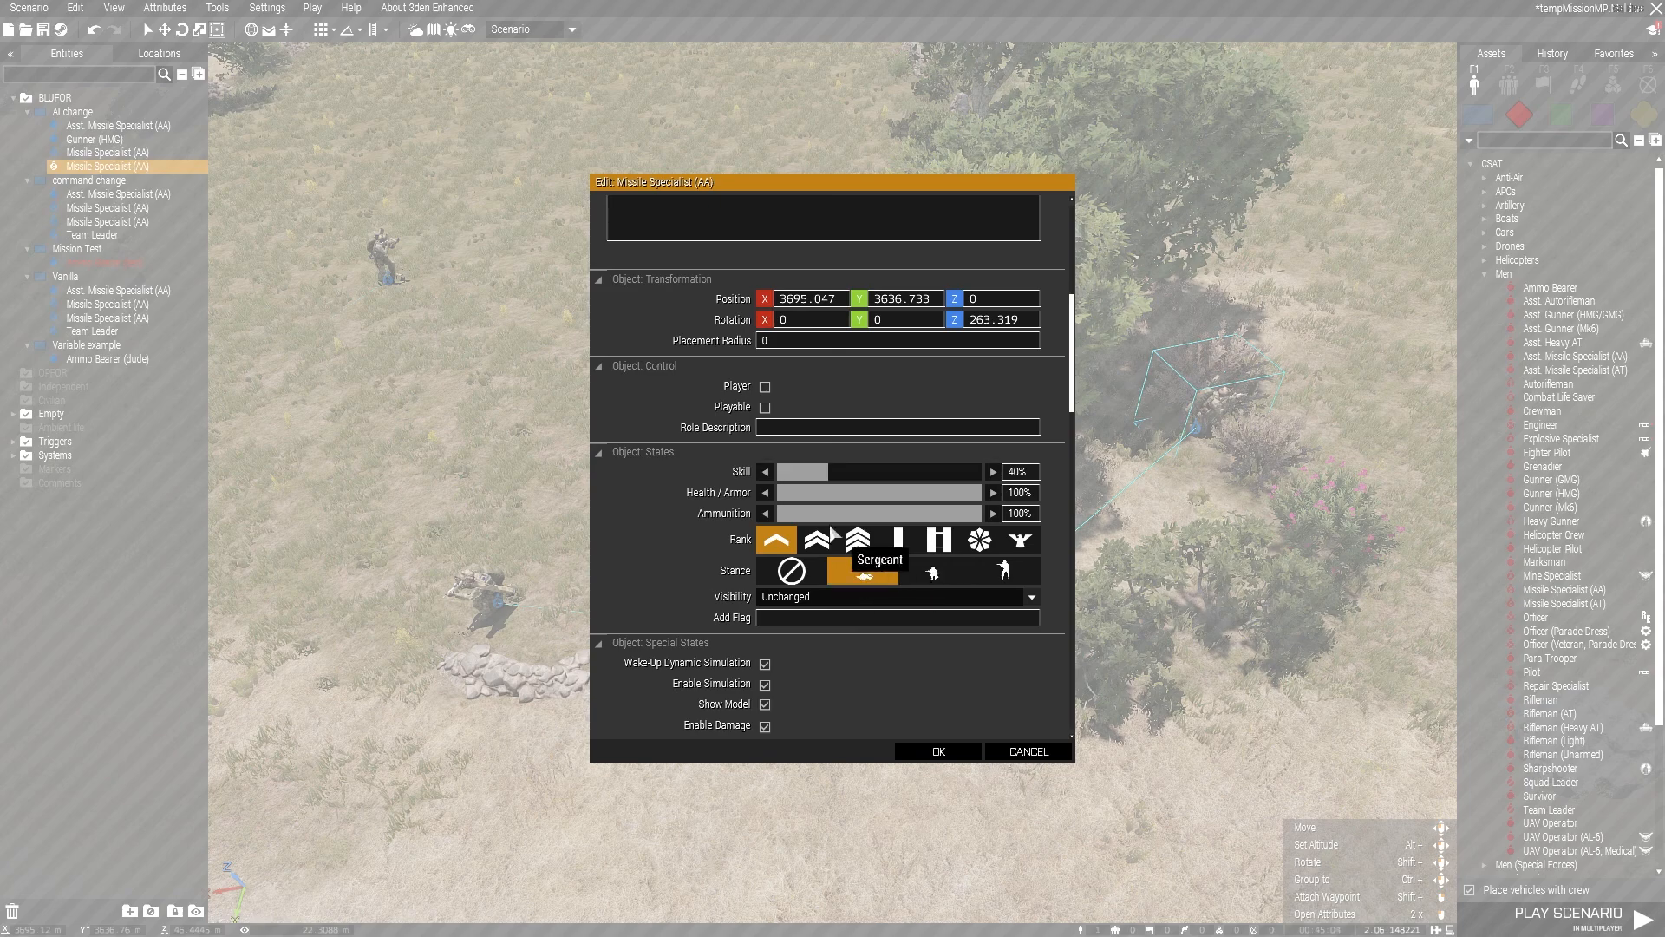
{"action": "left_click", "coordinate": [978, 751]}
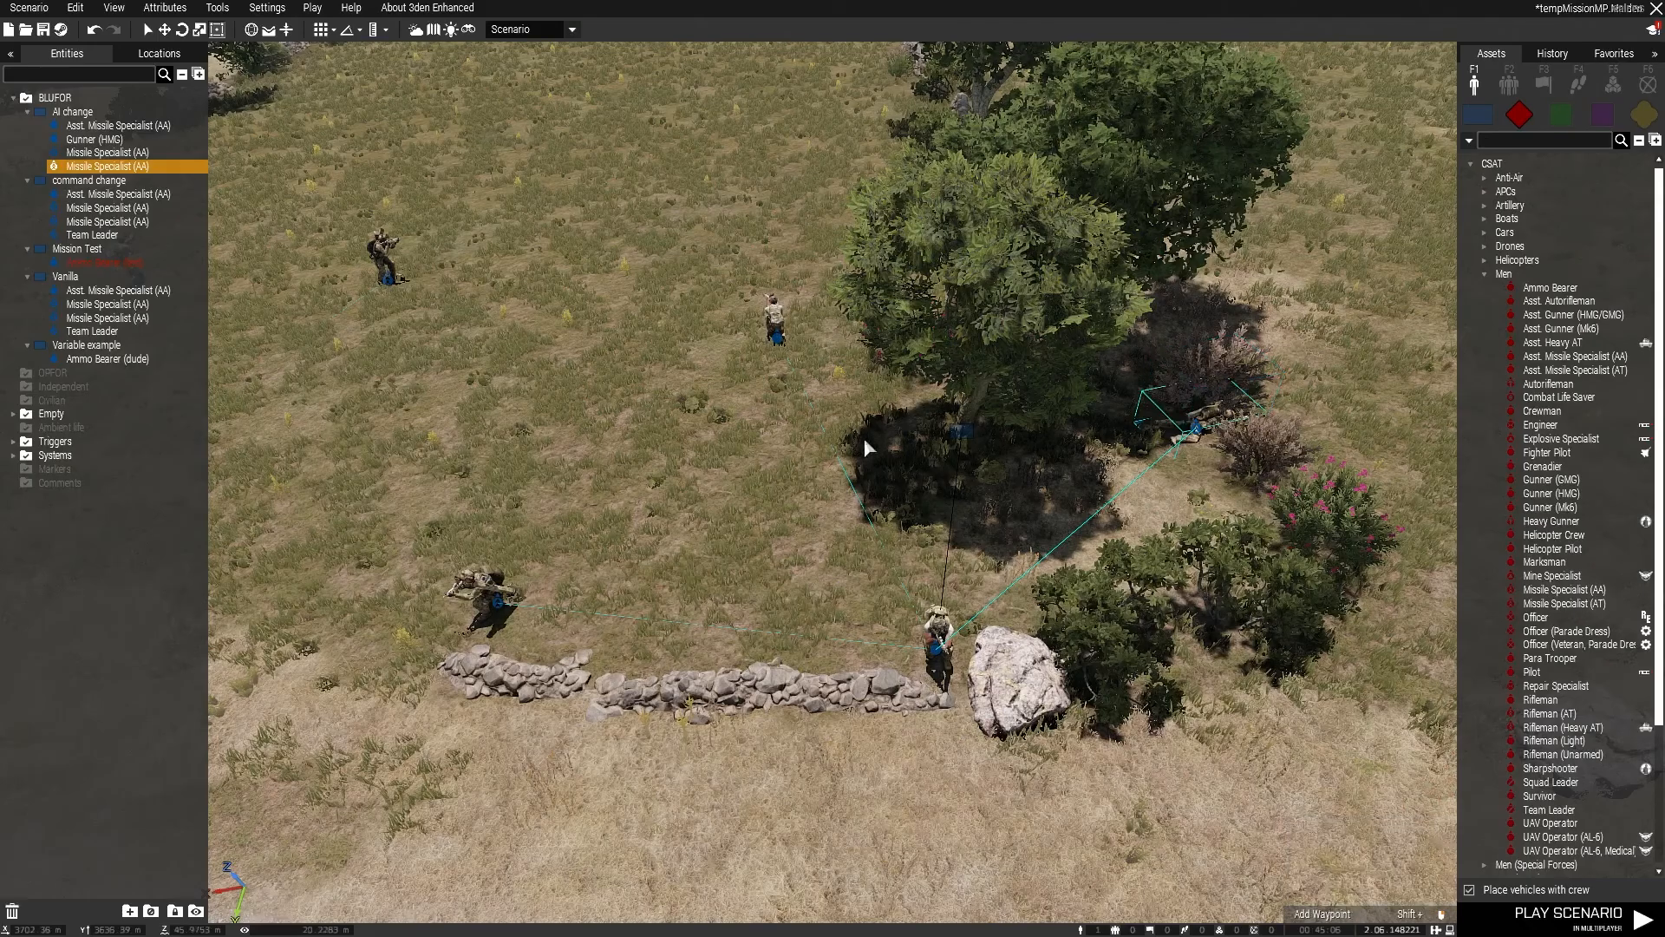
Step: Set the stance of the AI change group's Asst. Missile Specialist (AA) to Lie Down
{"action": "right_click", "coordinate": [779, 340]}
{"action": "mouse_move", "coordinate": [870, 641]}
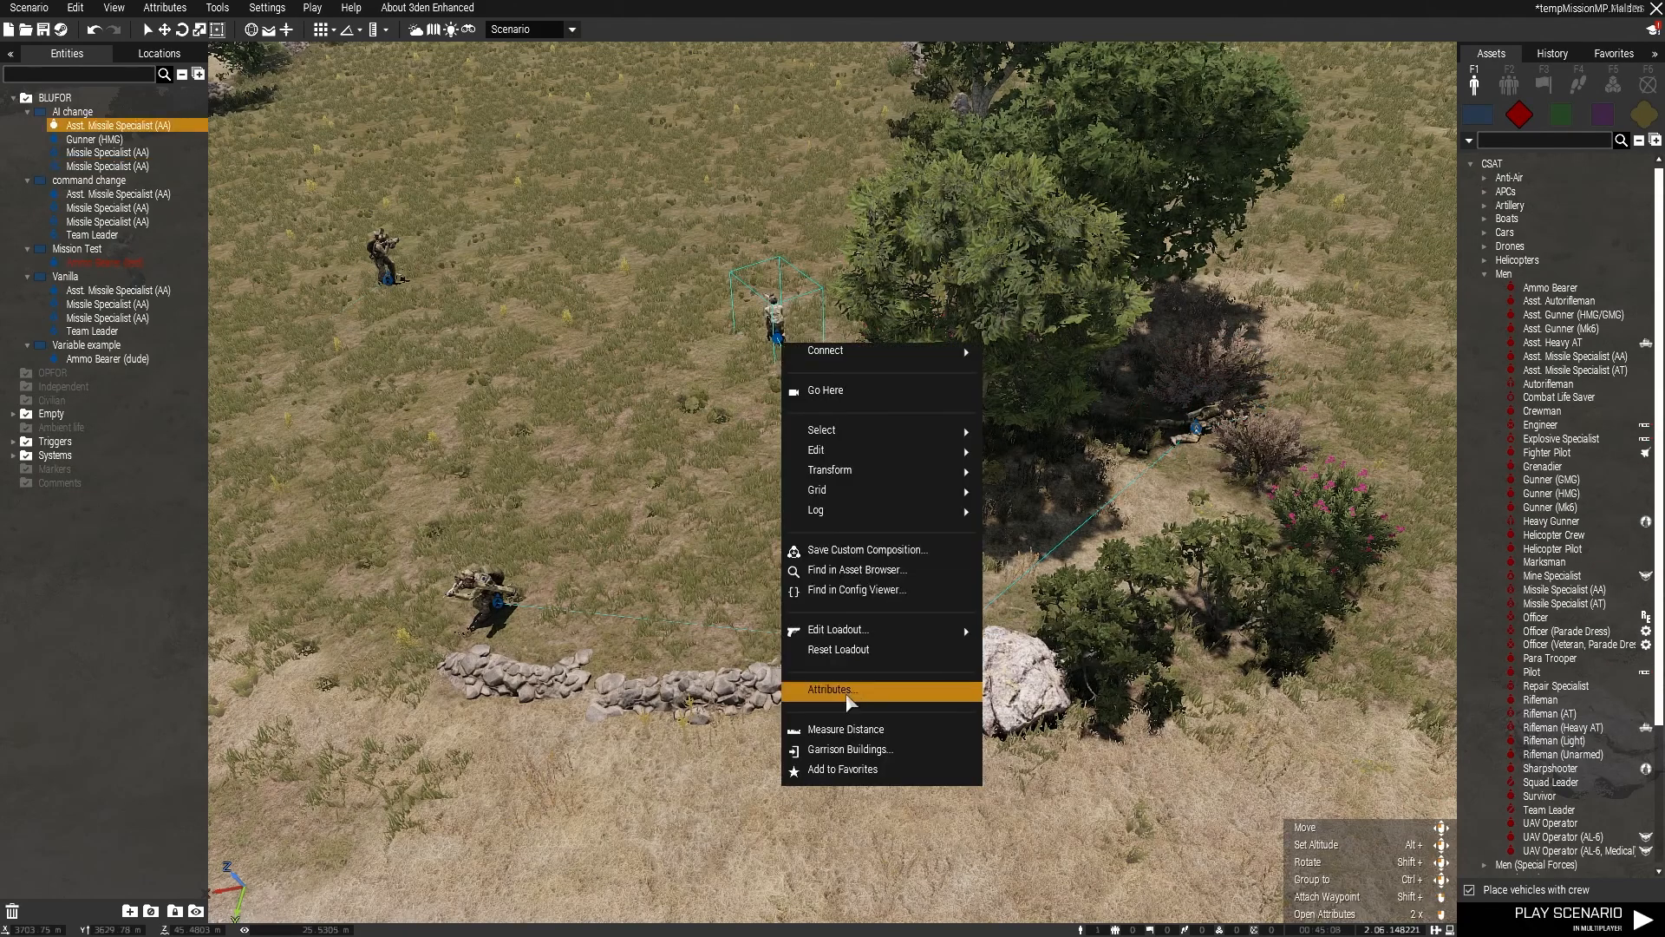
{"action": "left_click", "coordinate": [848, 691]}
{"action": "scroll", "coordinate": [903, 492], "scroll_direction": "down", "scroll_amount": 6}
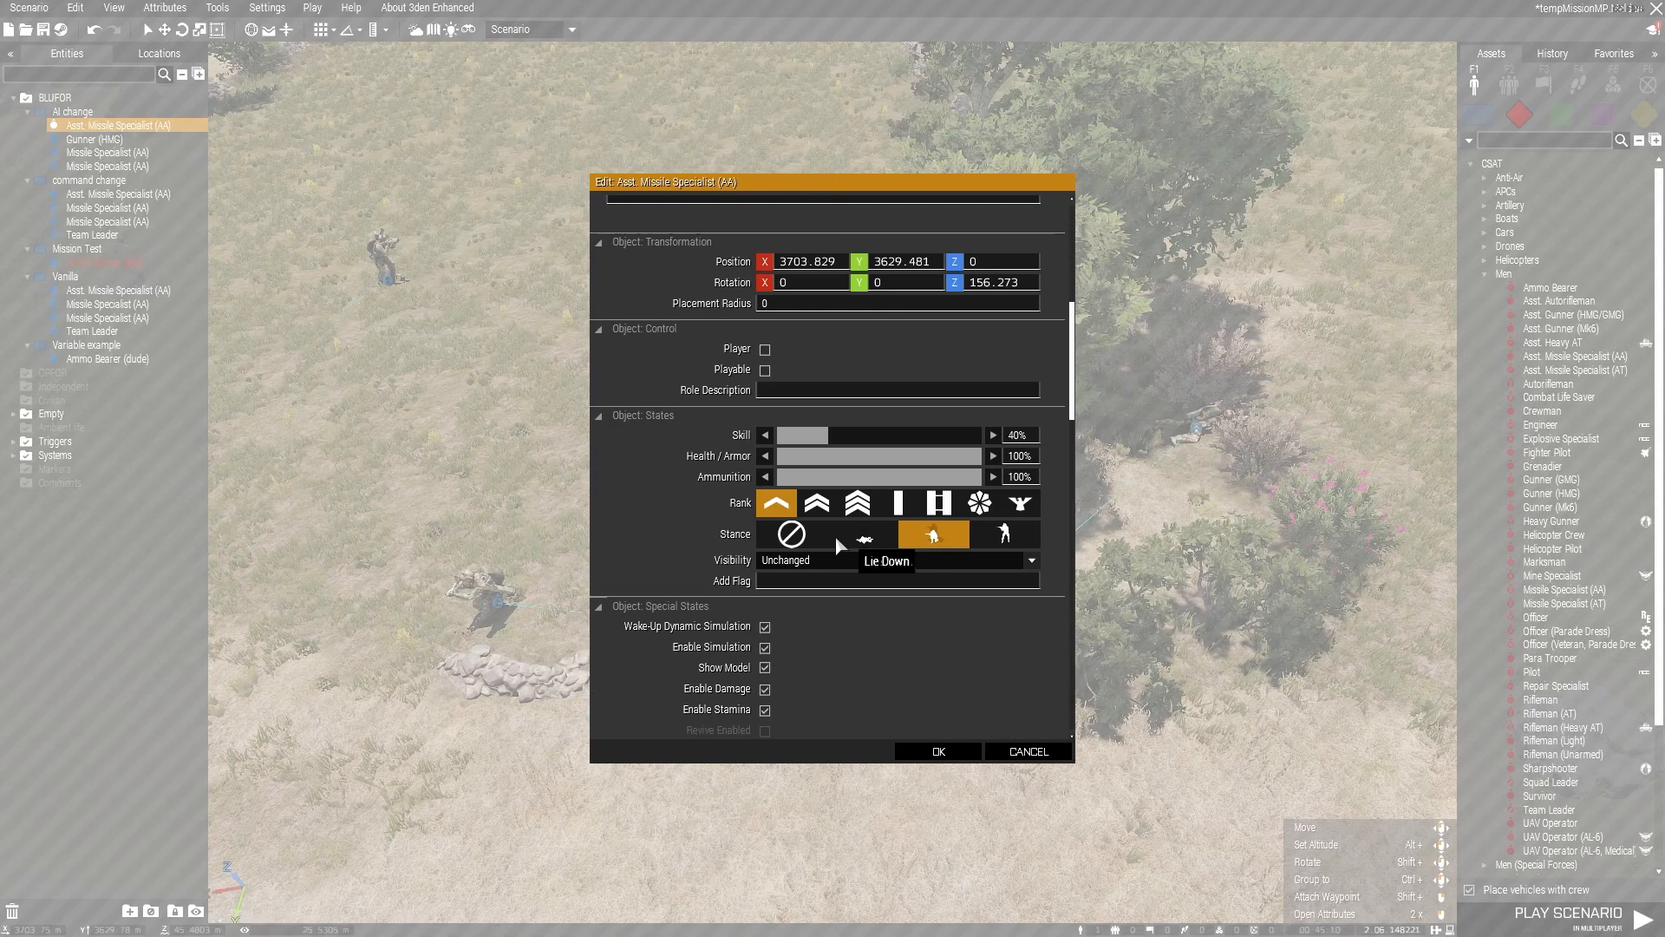
{"action": "left_click", "coordinate": [881, 560]}
{"action": "left_click", "coordinate": [881, 539]}
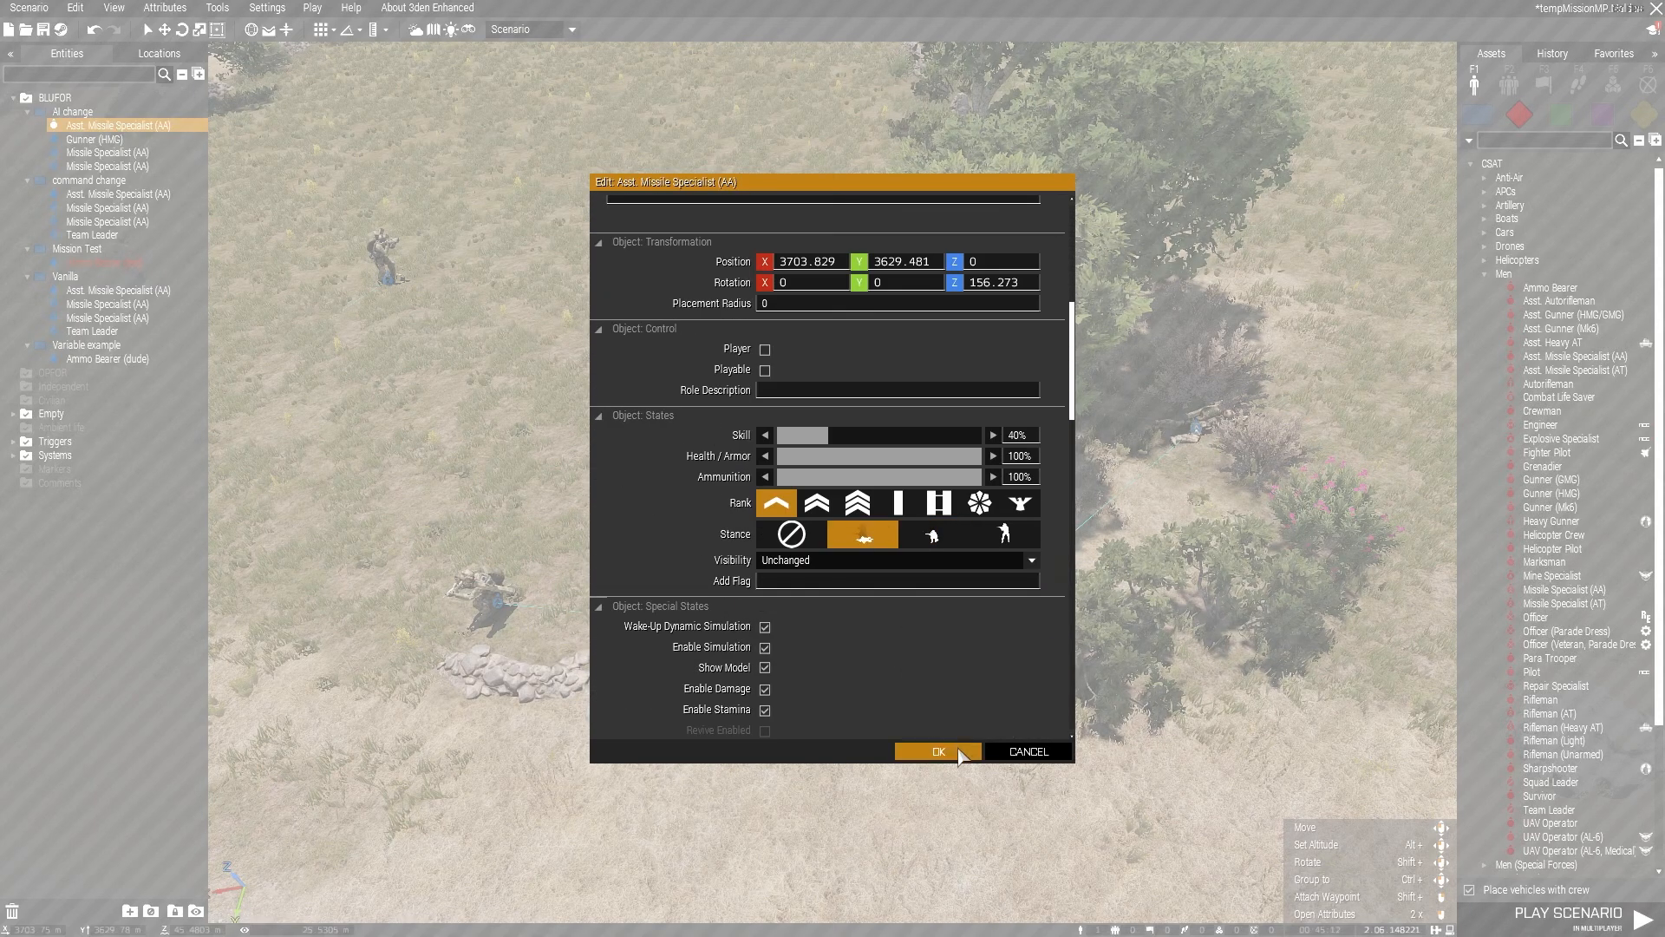
{"action": "left_click", "coordinate": [938, 751]}
Step: Select the Gunner (HMG) and the Missile Specialist (AA) behind the stone wall together and set their stance to Stand Up
{"action": "key", "text": "d"}
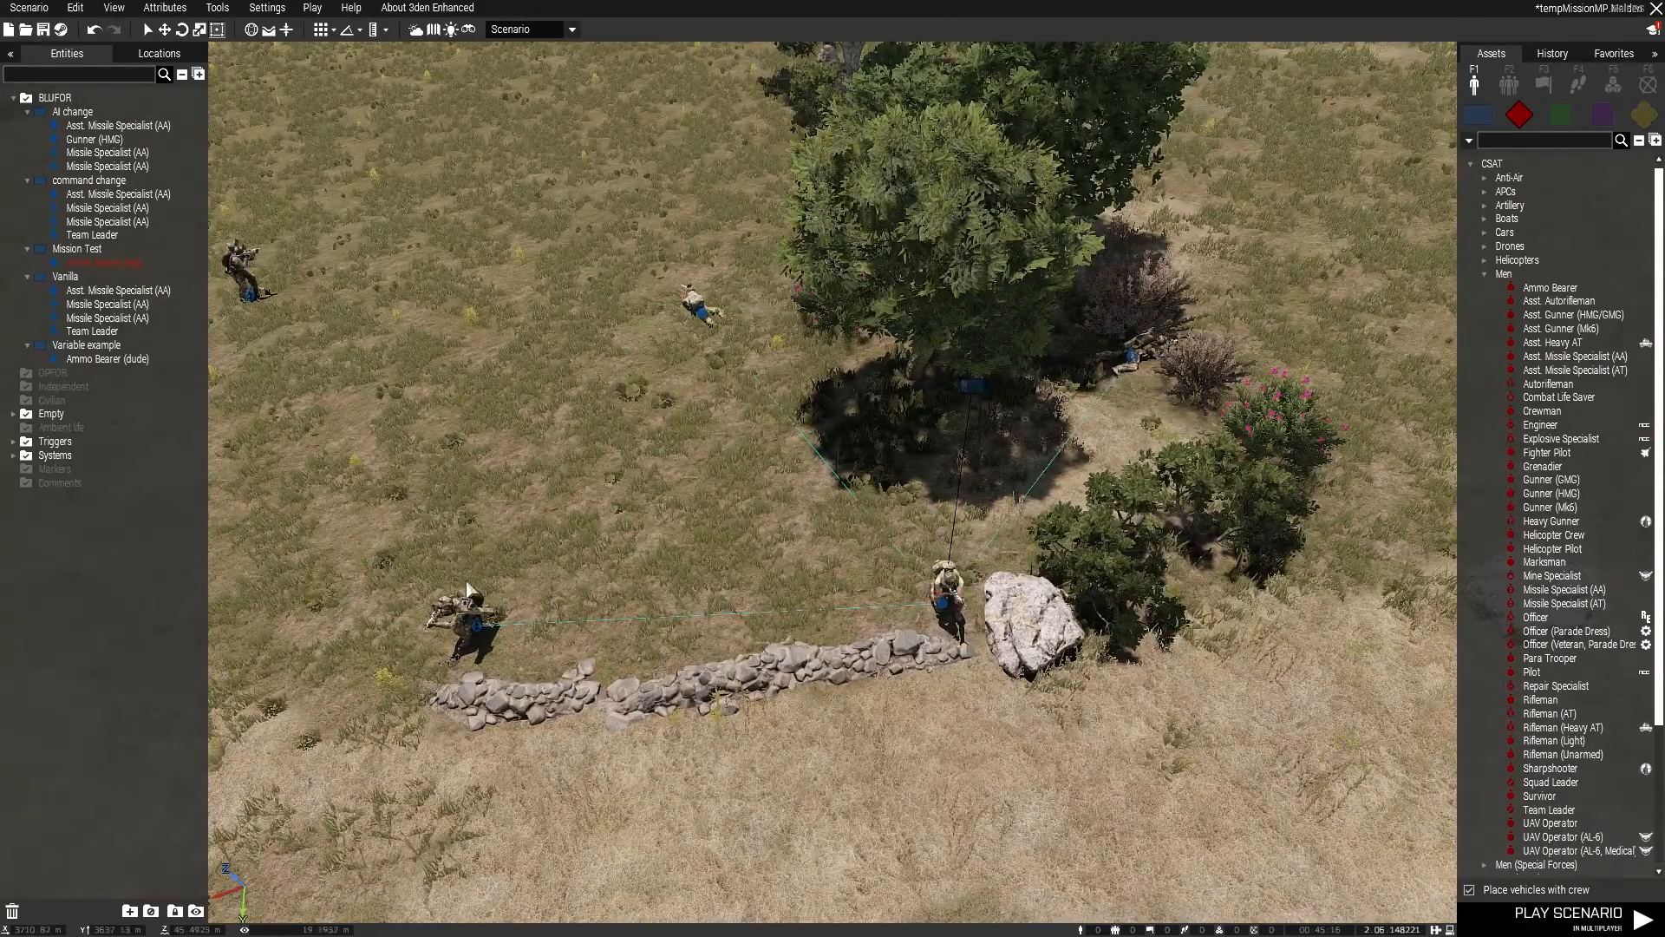
{"action": "key", "text": "a"}
{"action": "left_click_drag", "start_coordinate": [555, 523], "coordinate": [1229, 725]}
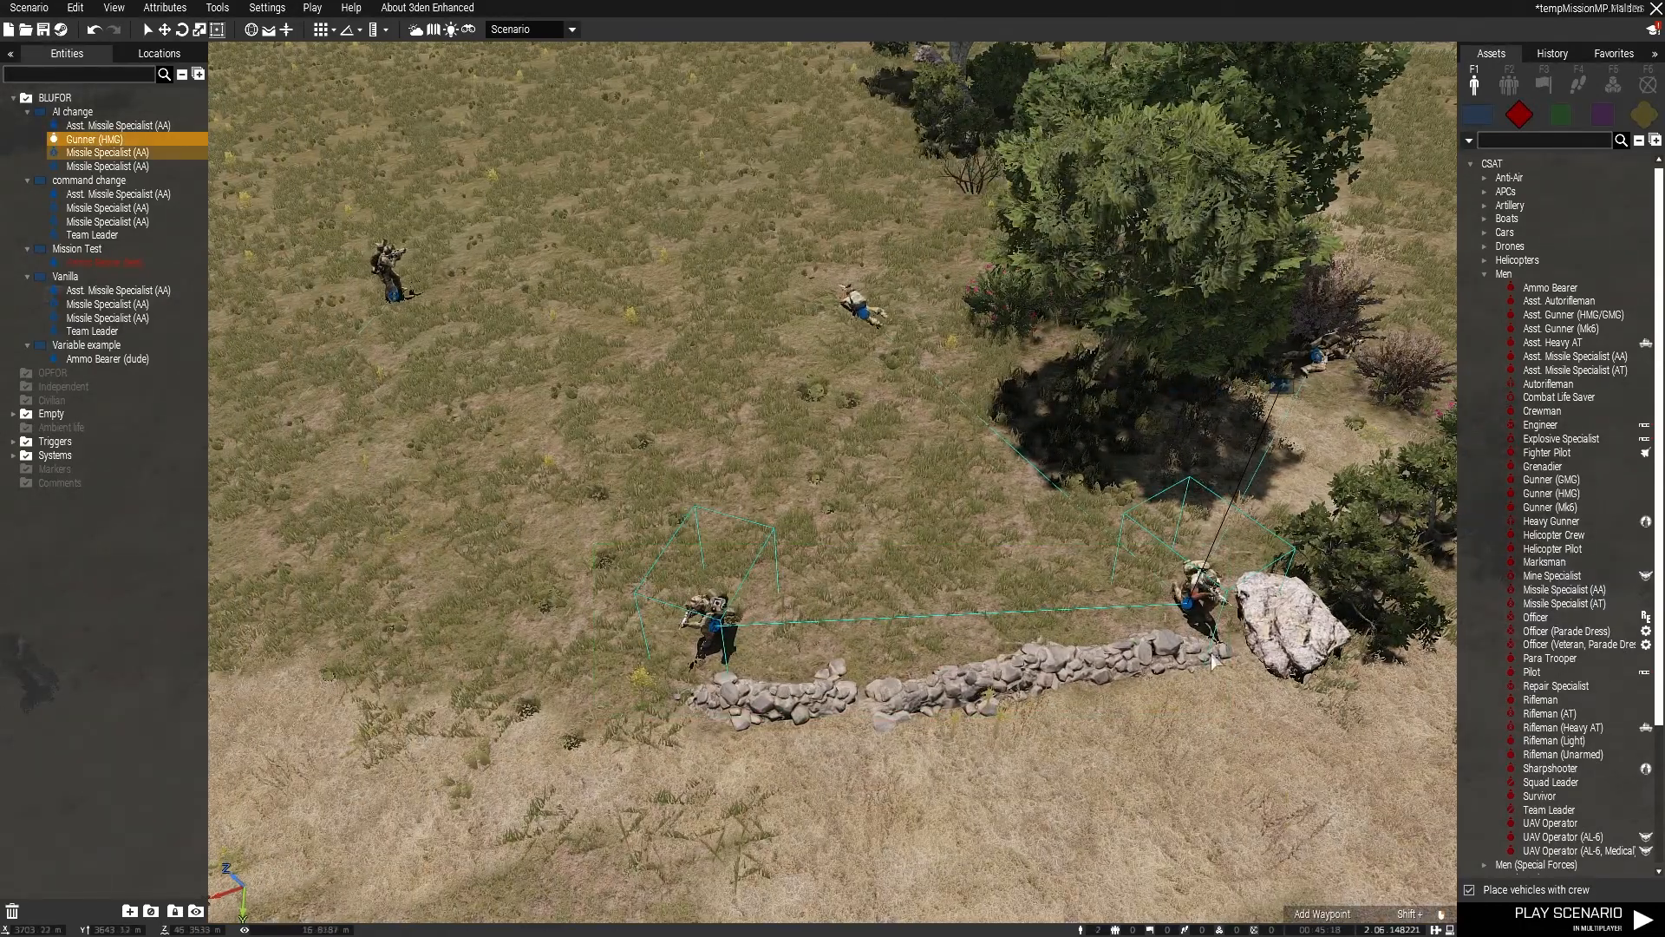
{"action": "right_click", "coordinate": [706, 631]}
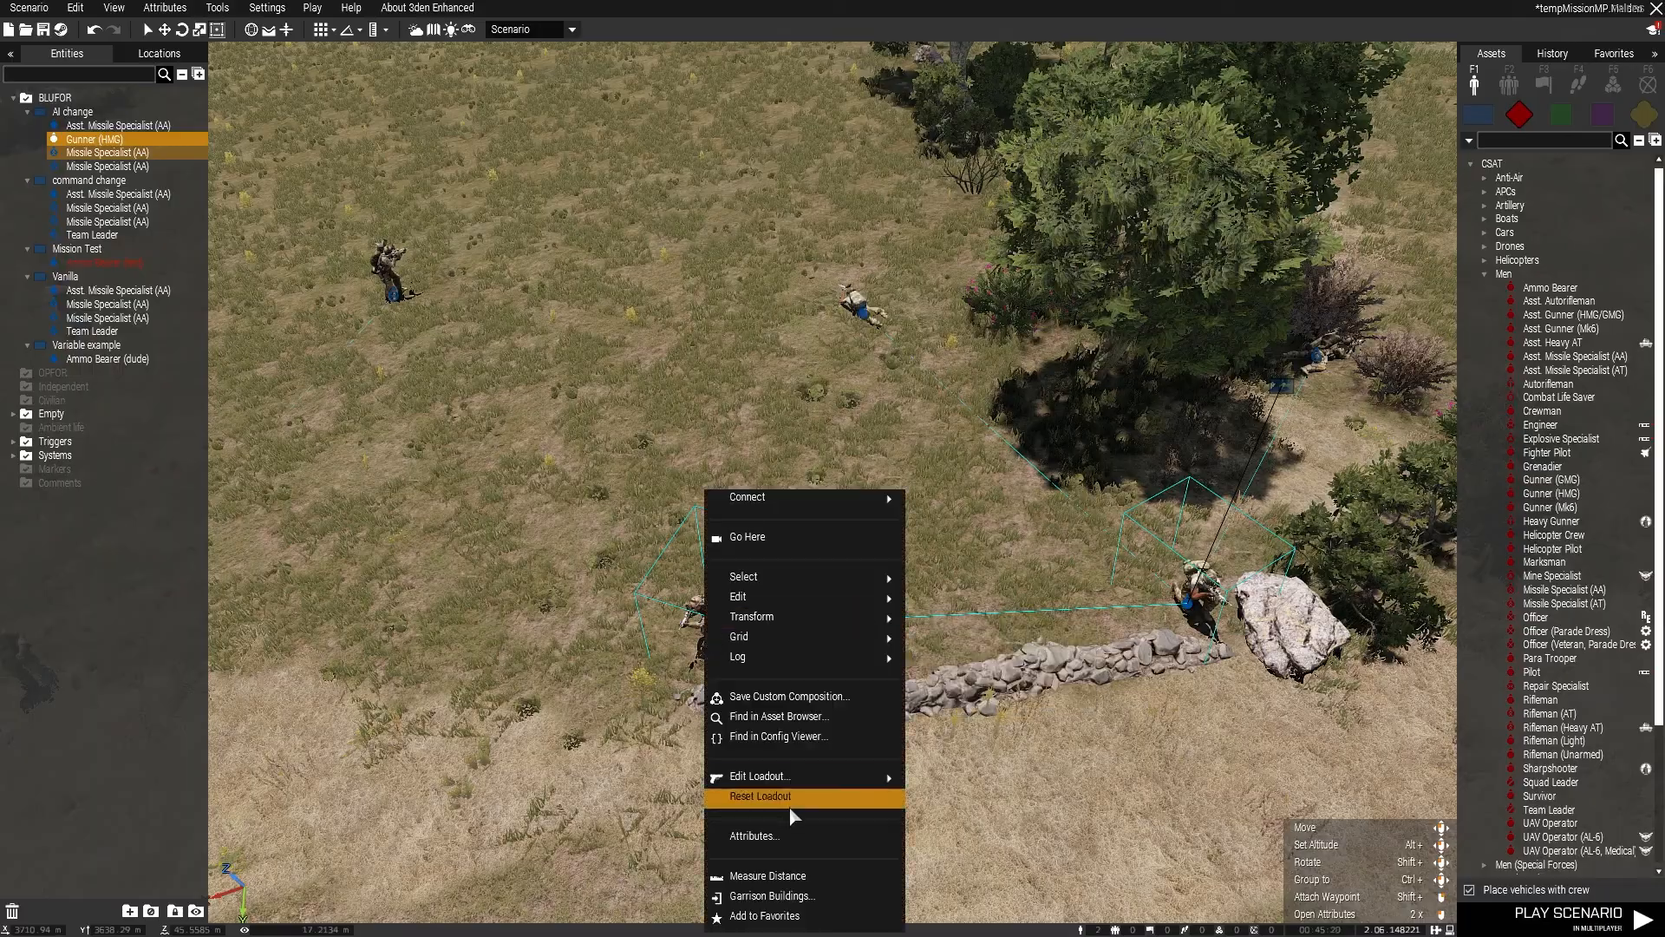
{"action": "left_click", "coordinate": [791, 838]}
{"action": "scroll", "coordinate": [845, 699], "scroll_direction": "down", "scroll_amount": 8}
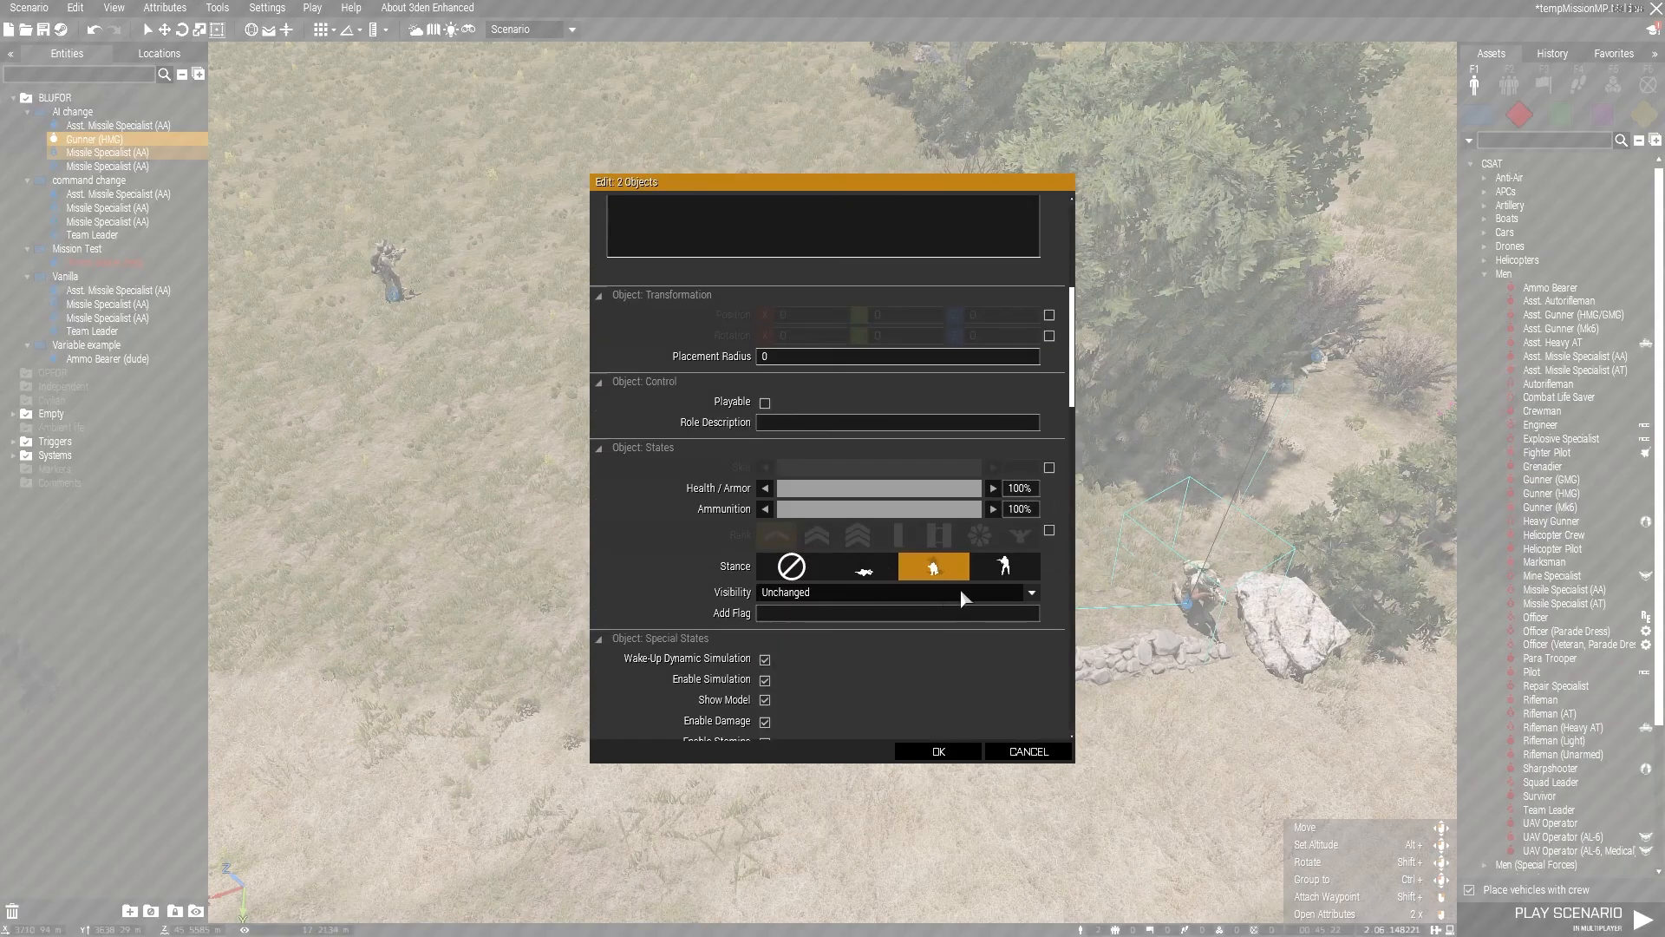
{"action": "left_click", "coordinate": [928, 751]}
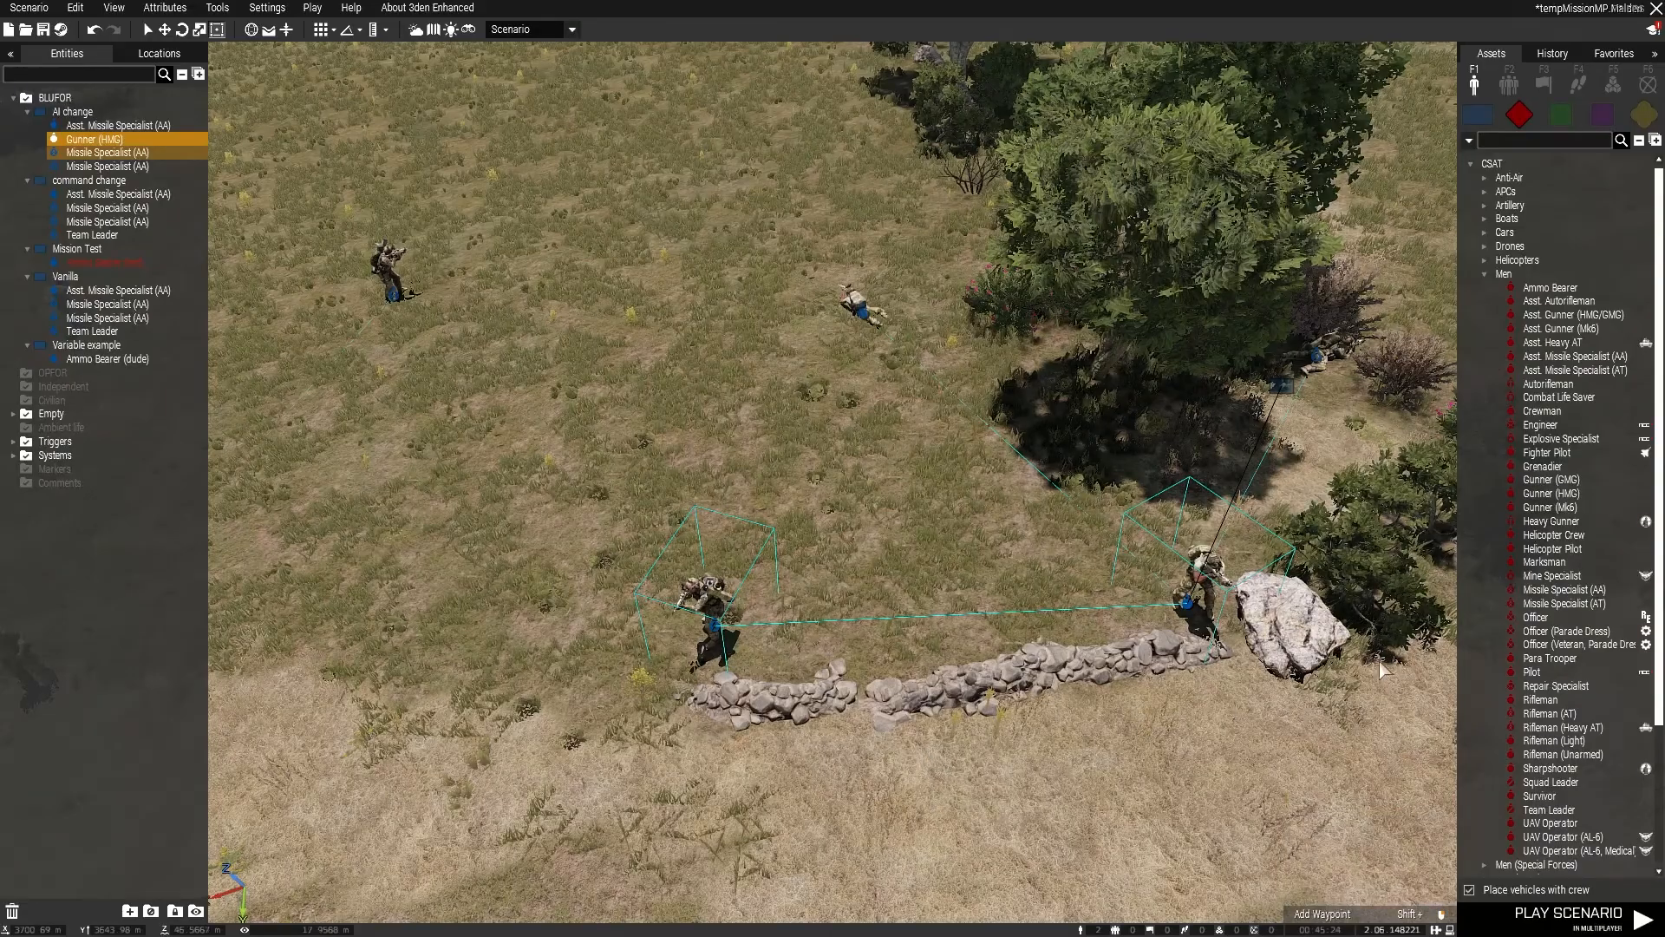
Step: Select the Asst. Missile Specialist (AA) and the Missile Specialist (AA) at the wall, enable their shared stance attribute and set it to Crouch
{"action": "left_click", "coordinate": [1195, 605]}
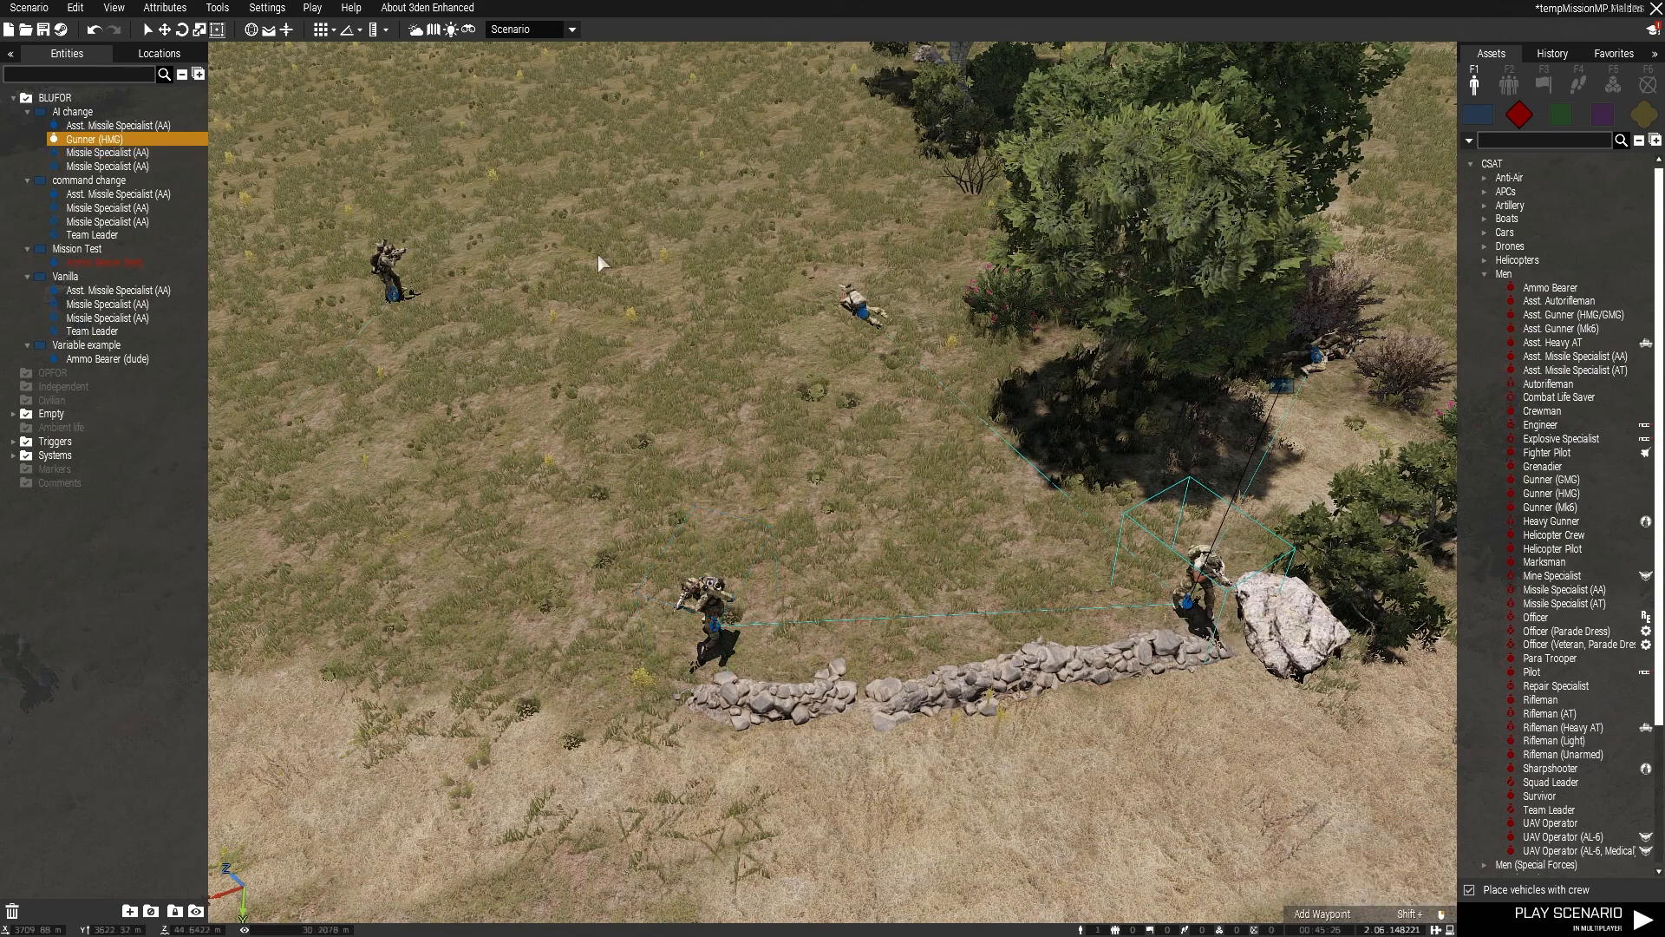
{"action": "left_click_drag", "start_coordinate": [855, 674], "coordinate": [934, 781]}
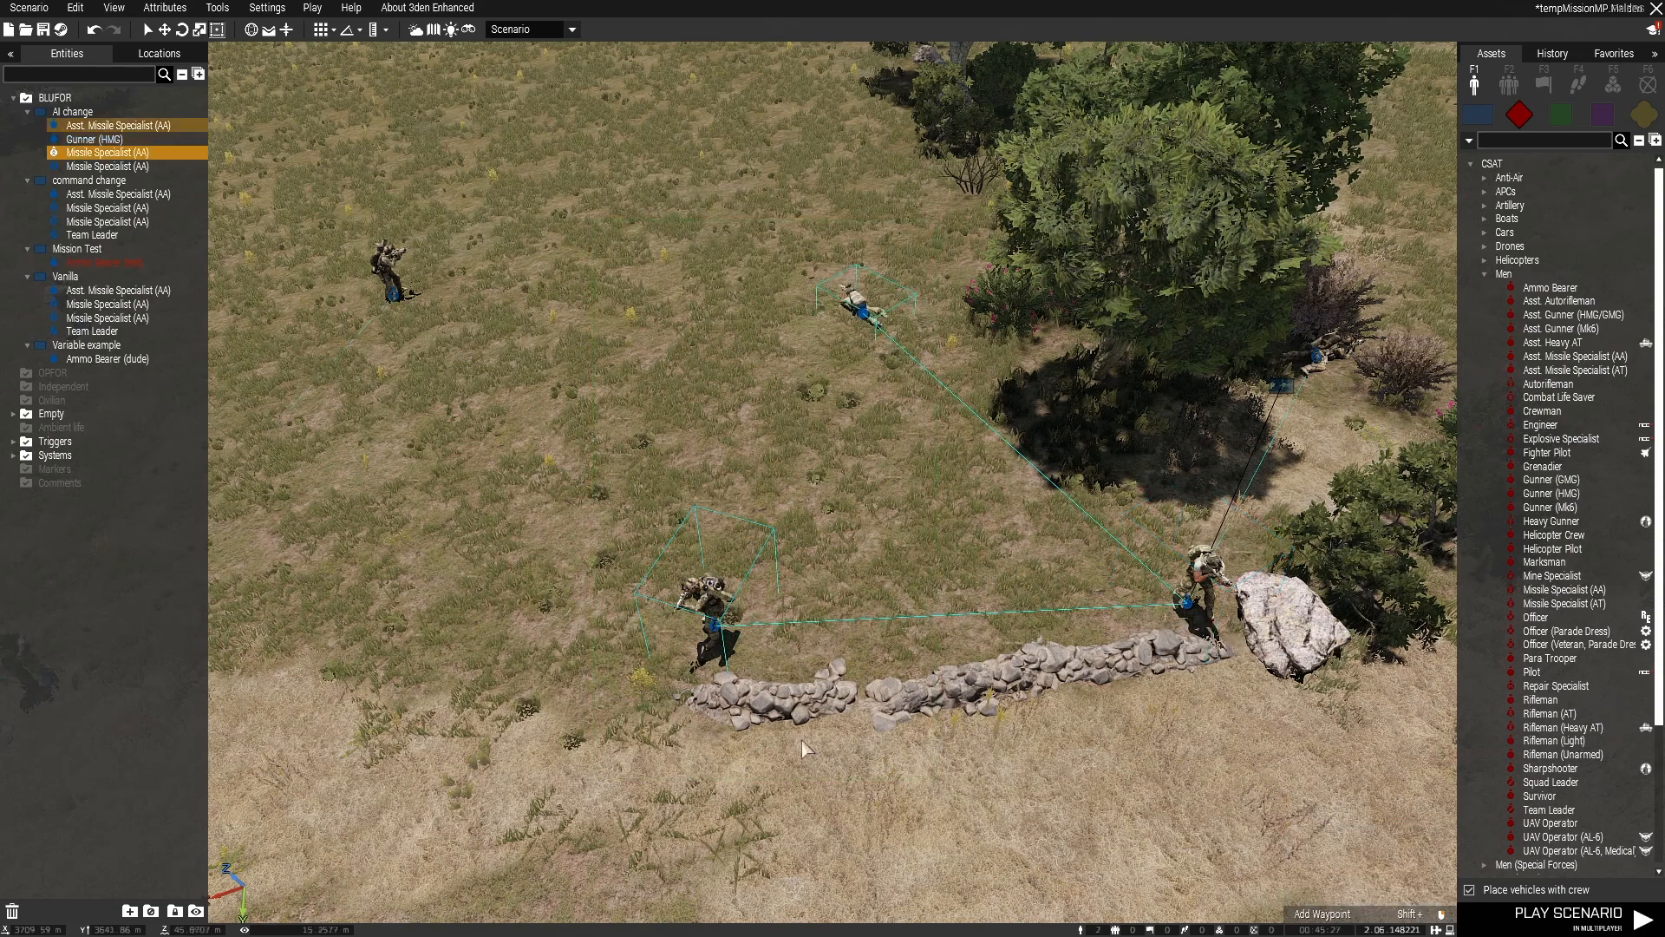
{"action": "right_click", "coordinate": [708, 611]}
{"action": "mouse_move", "coordinate": [783, 777]}
{"action": "left_click", "coordinate": [756, 835]}
{"action": "scroll", "coordinate": [921, 551], "scroll_direction": "down", "scroll_amount": 5}
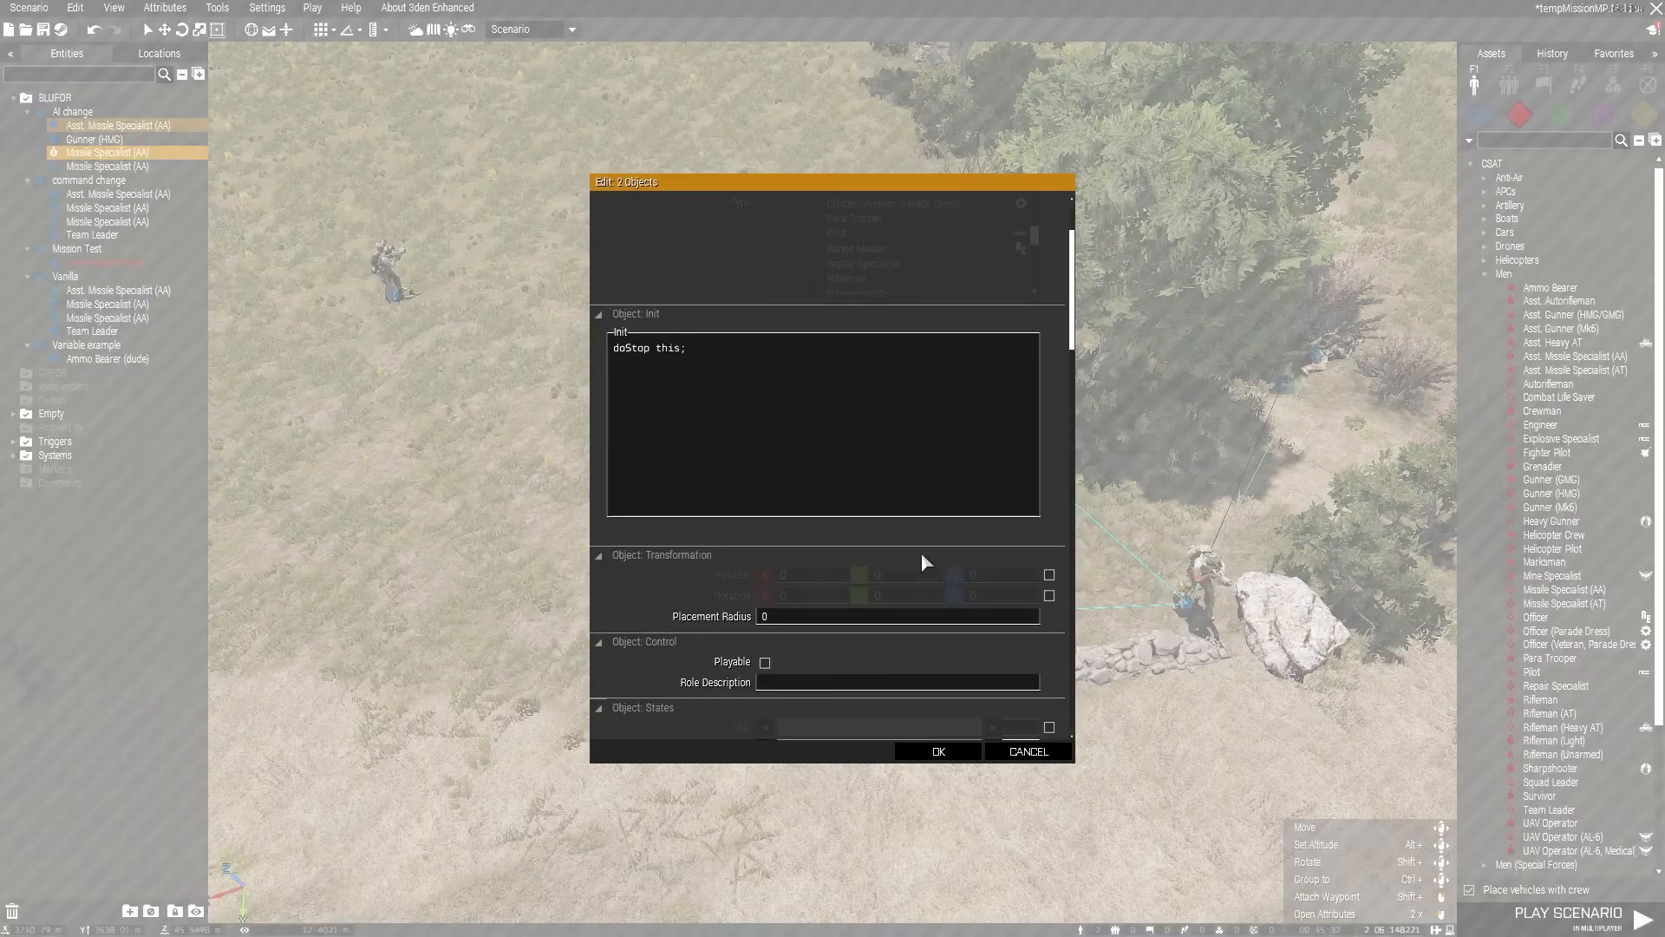
{"action": "scroll", "coordinate": [919, 555], "scroll_direction": "down", "scroll_amount": 1}
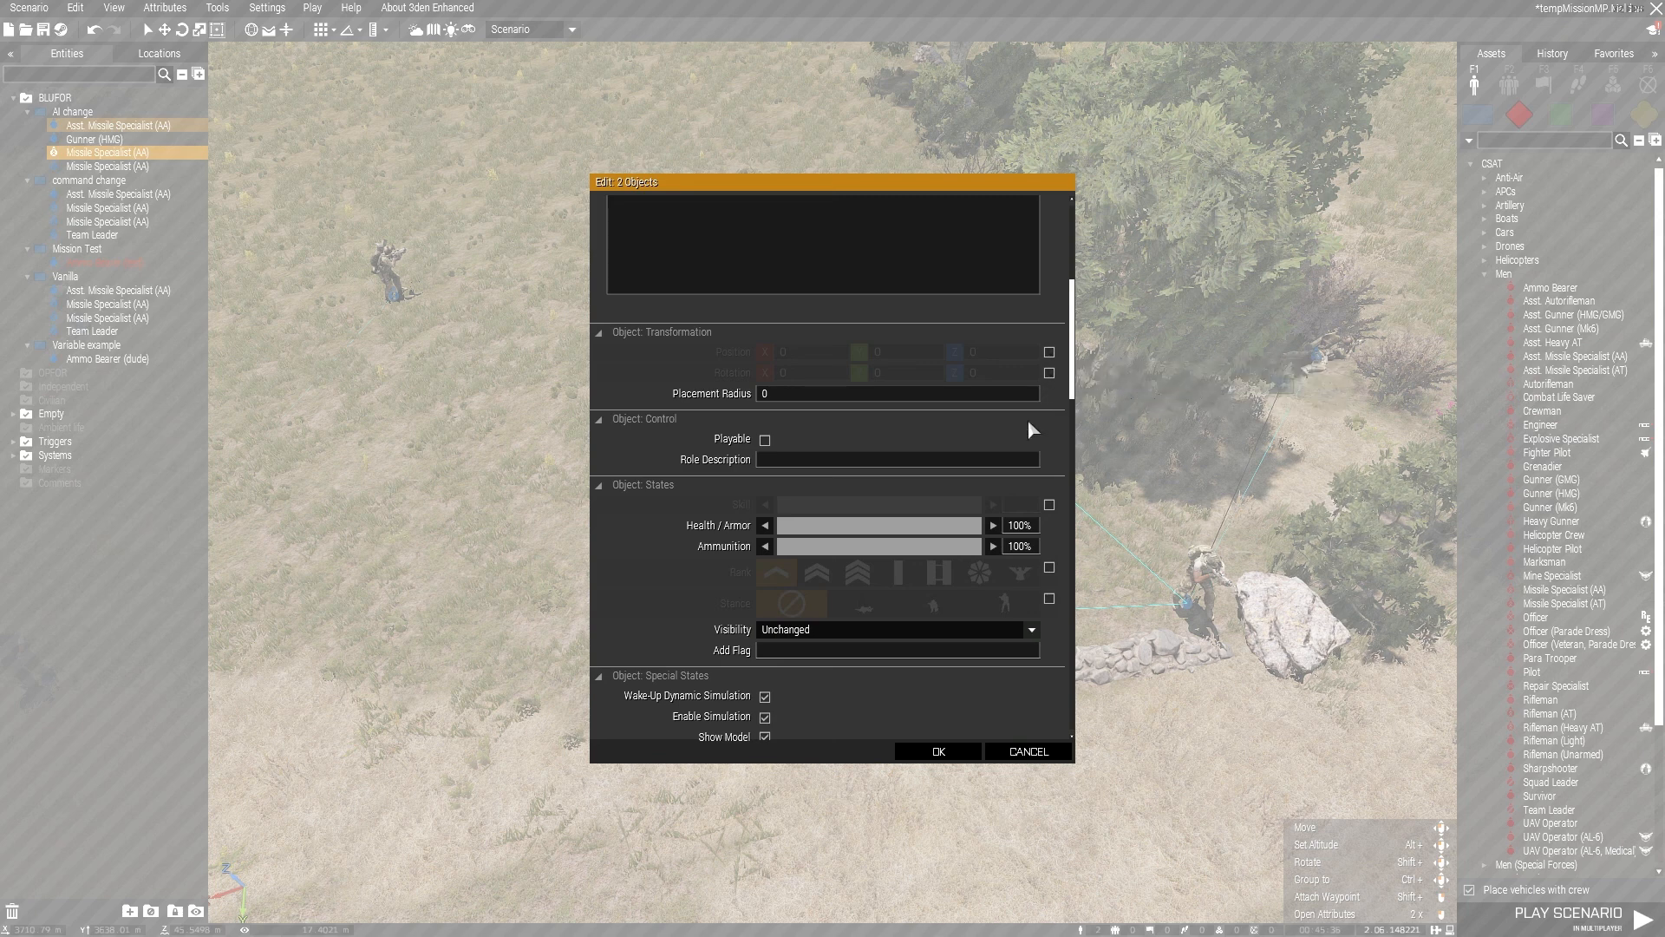
{"action": "scroll", "coordinate": [997, 546], "scroll_direction": "down", "scroll_amount": 2}
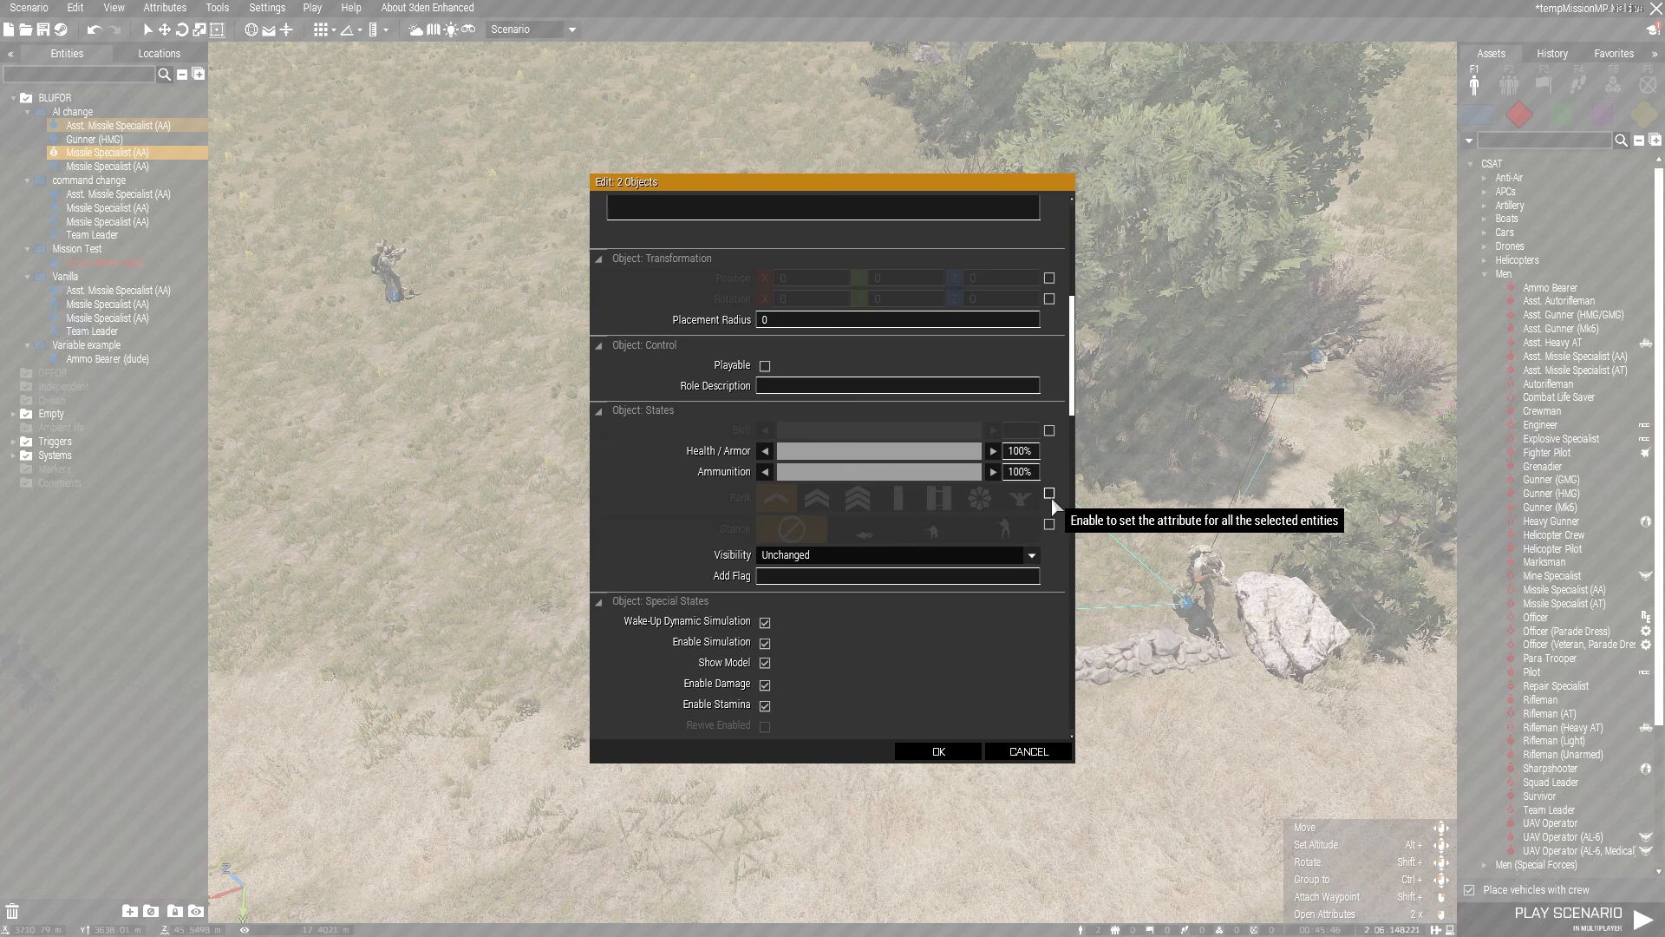
{"action": "left_click", "coordinate": [1051, 523]}
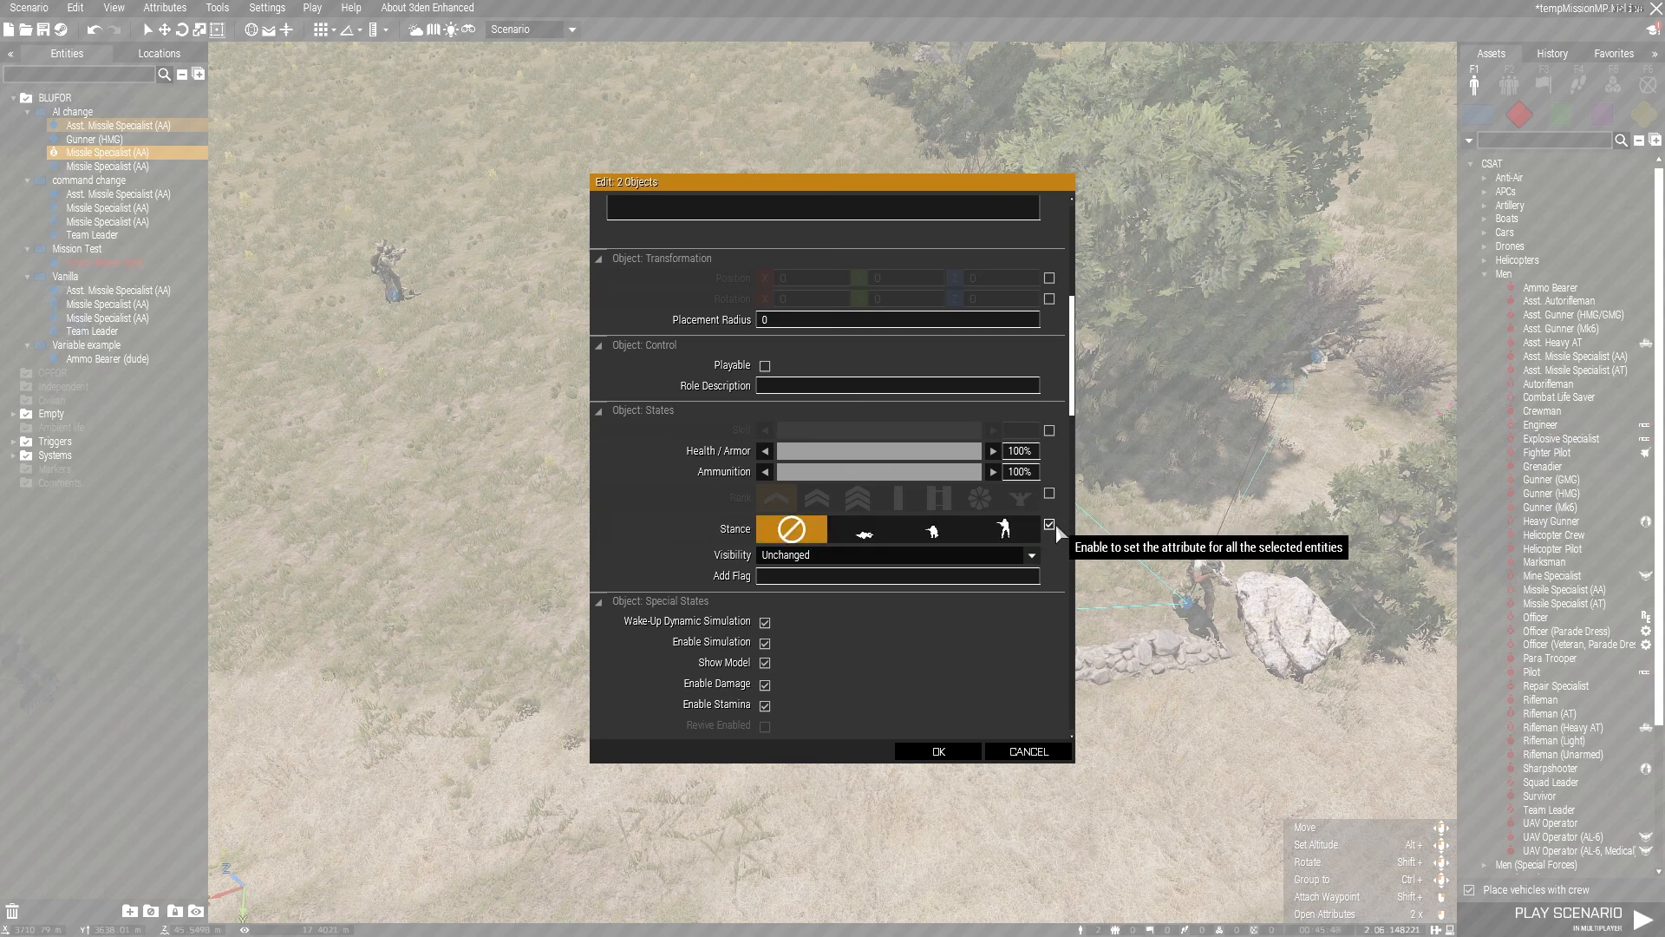
{"action": "left_click", "coordinate": [924, 537]}
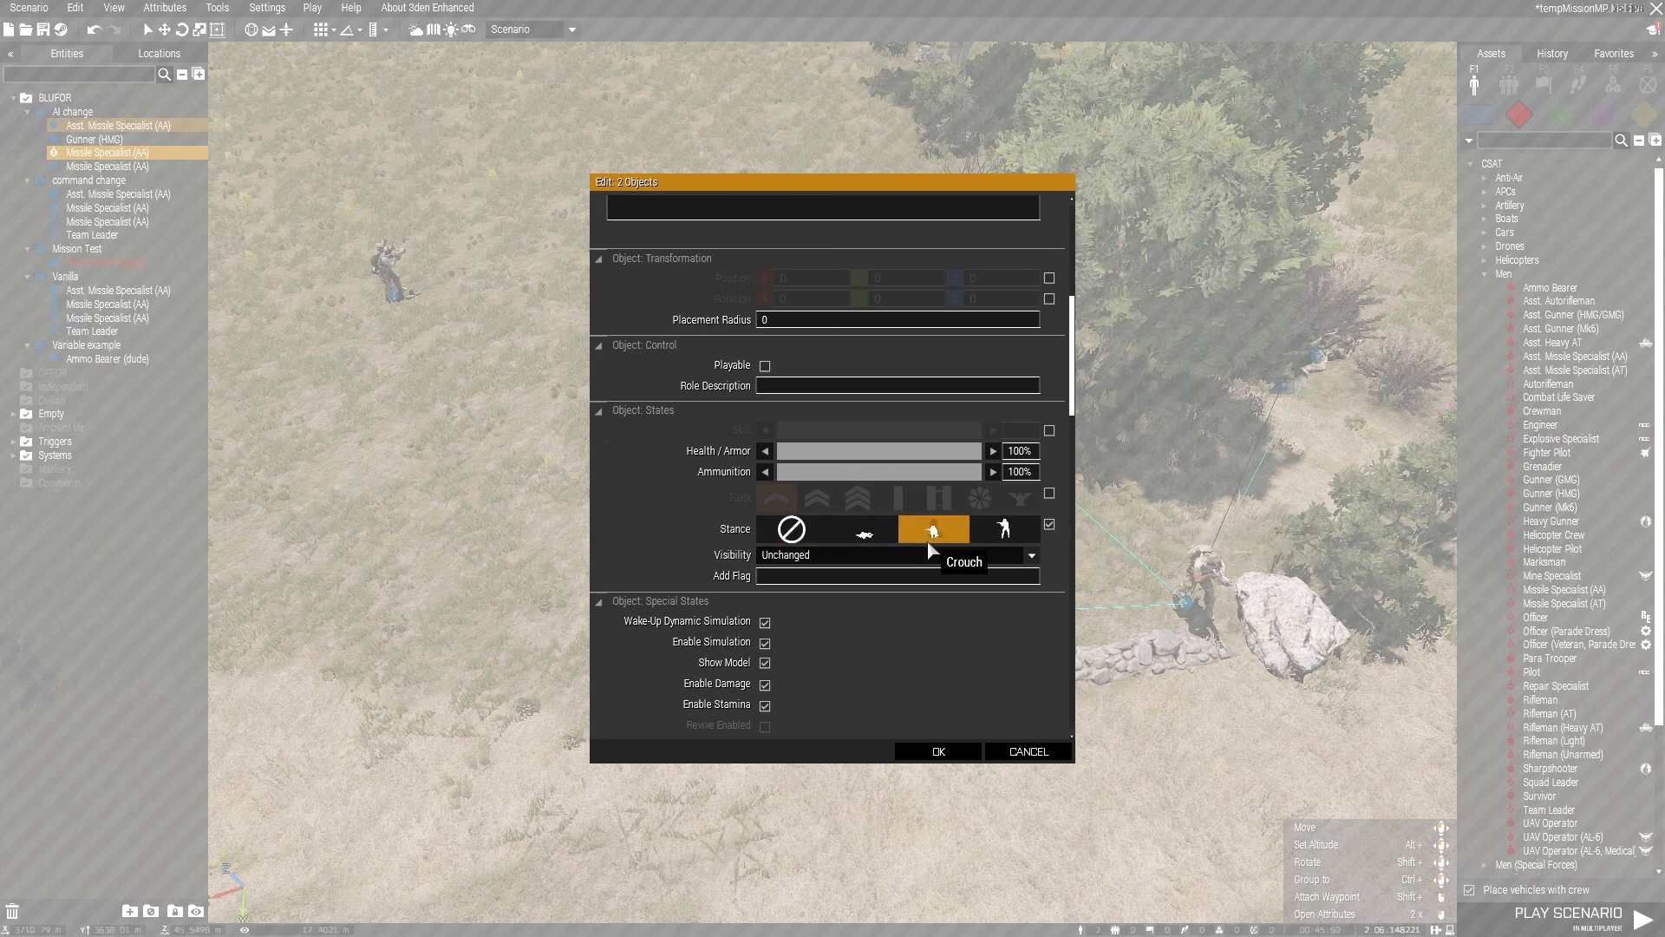
{"action": "left_click", "coordinate": [937, 751]}
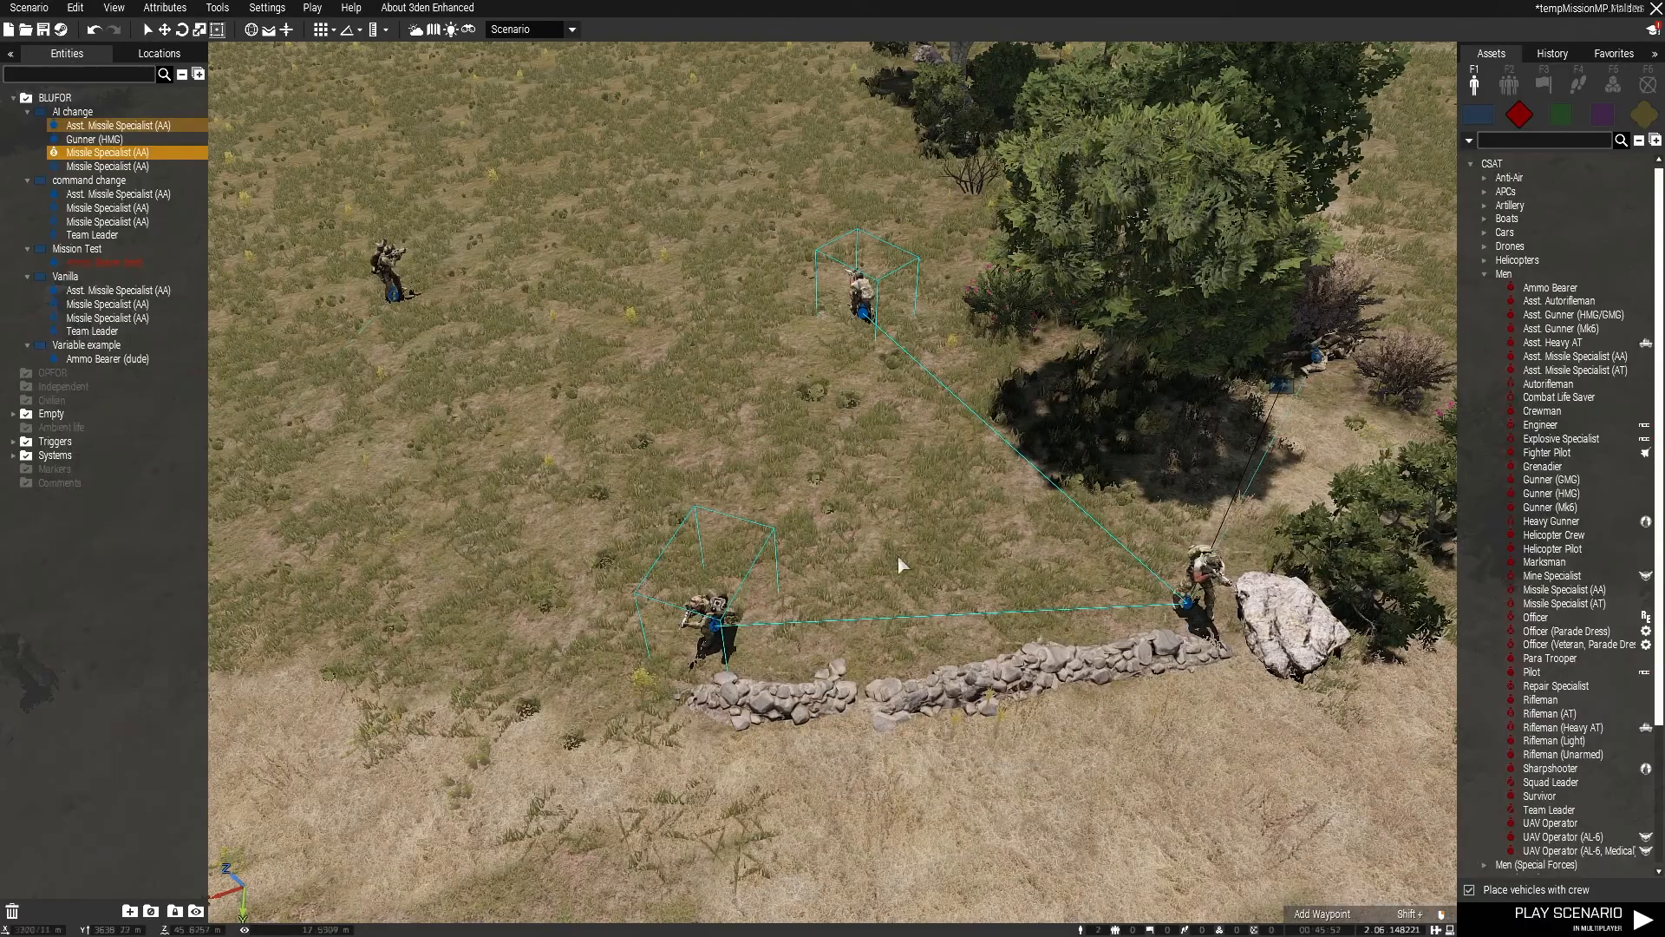
Step: Clear the selection and examine the state and special state attributes of the Missile Specialist (AA) at the wall
{"action": "left_click", "coordinate": [861, 371]}
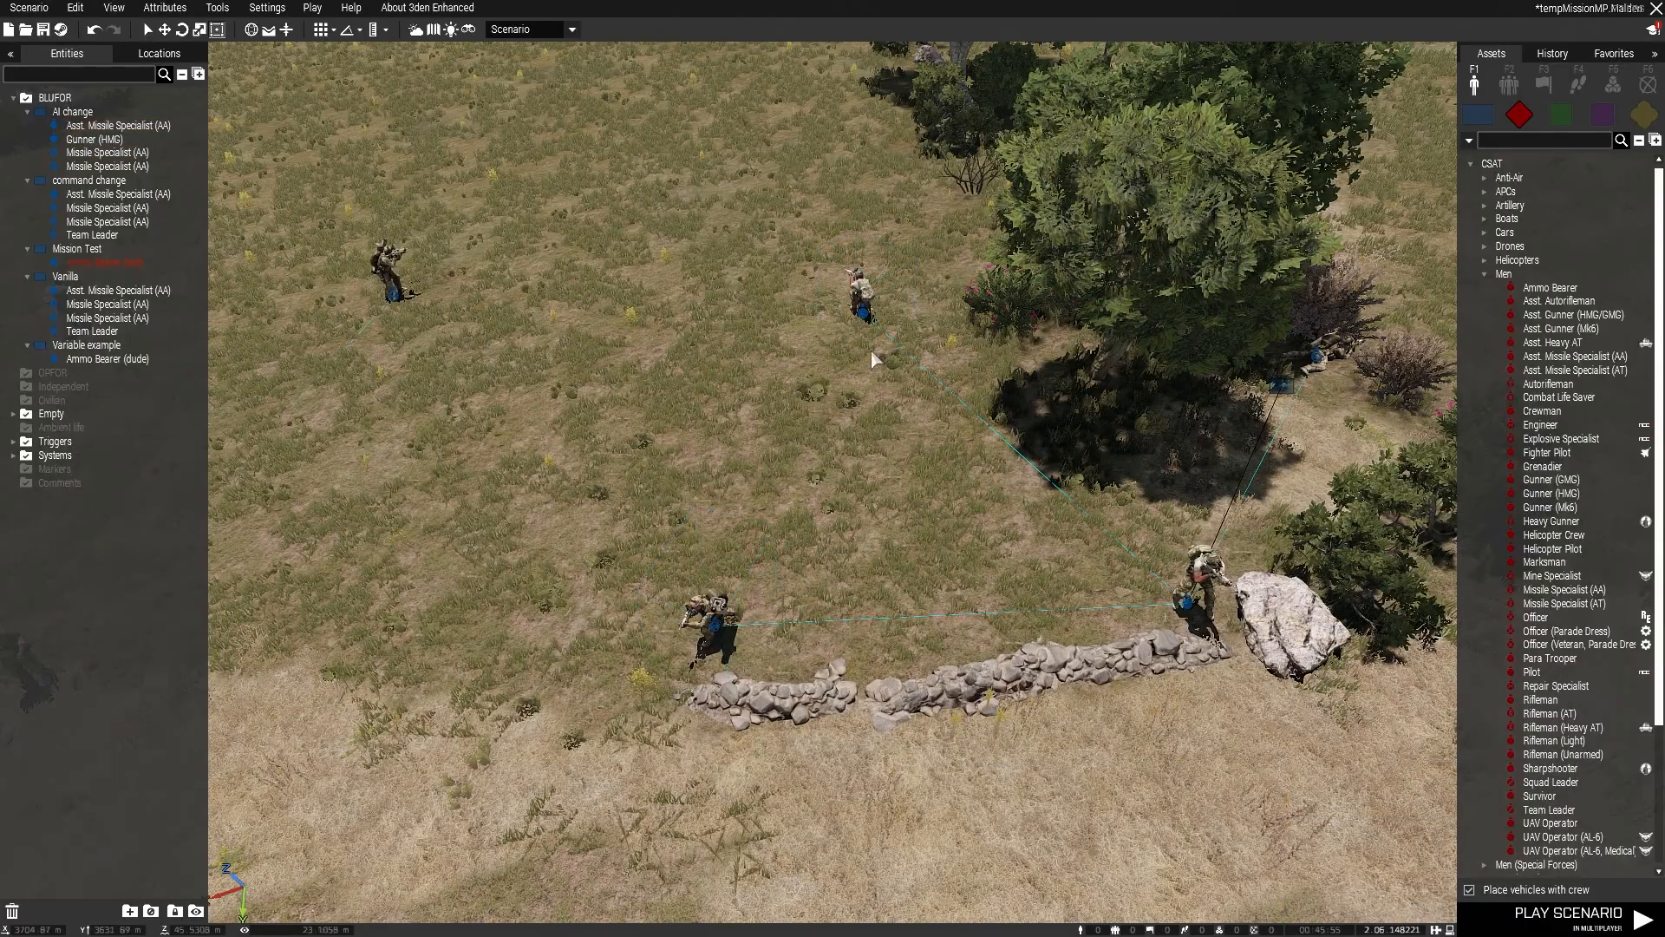
{"action": "left_click_drag", "start_coordinate": [652, 225], "coordinate": [911, 753]}
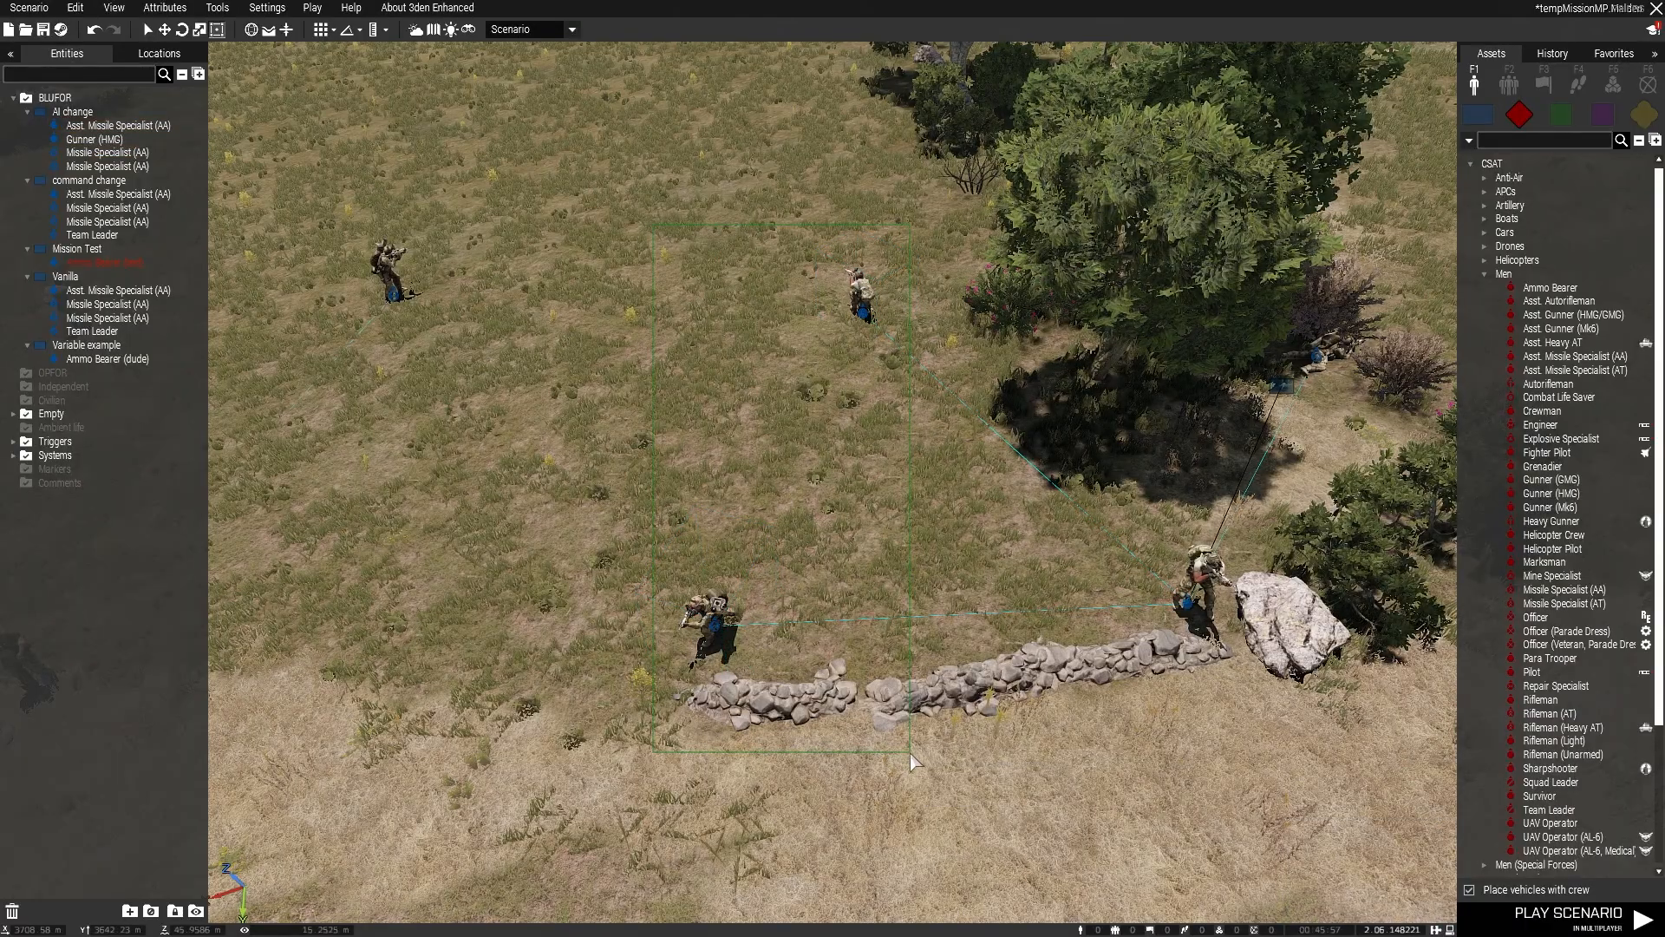
{"action": "right_click", "coordinate": [729, 628]}
{"action": "left_click", "coordinate": [726, 632]}
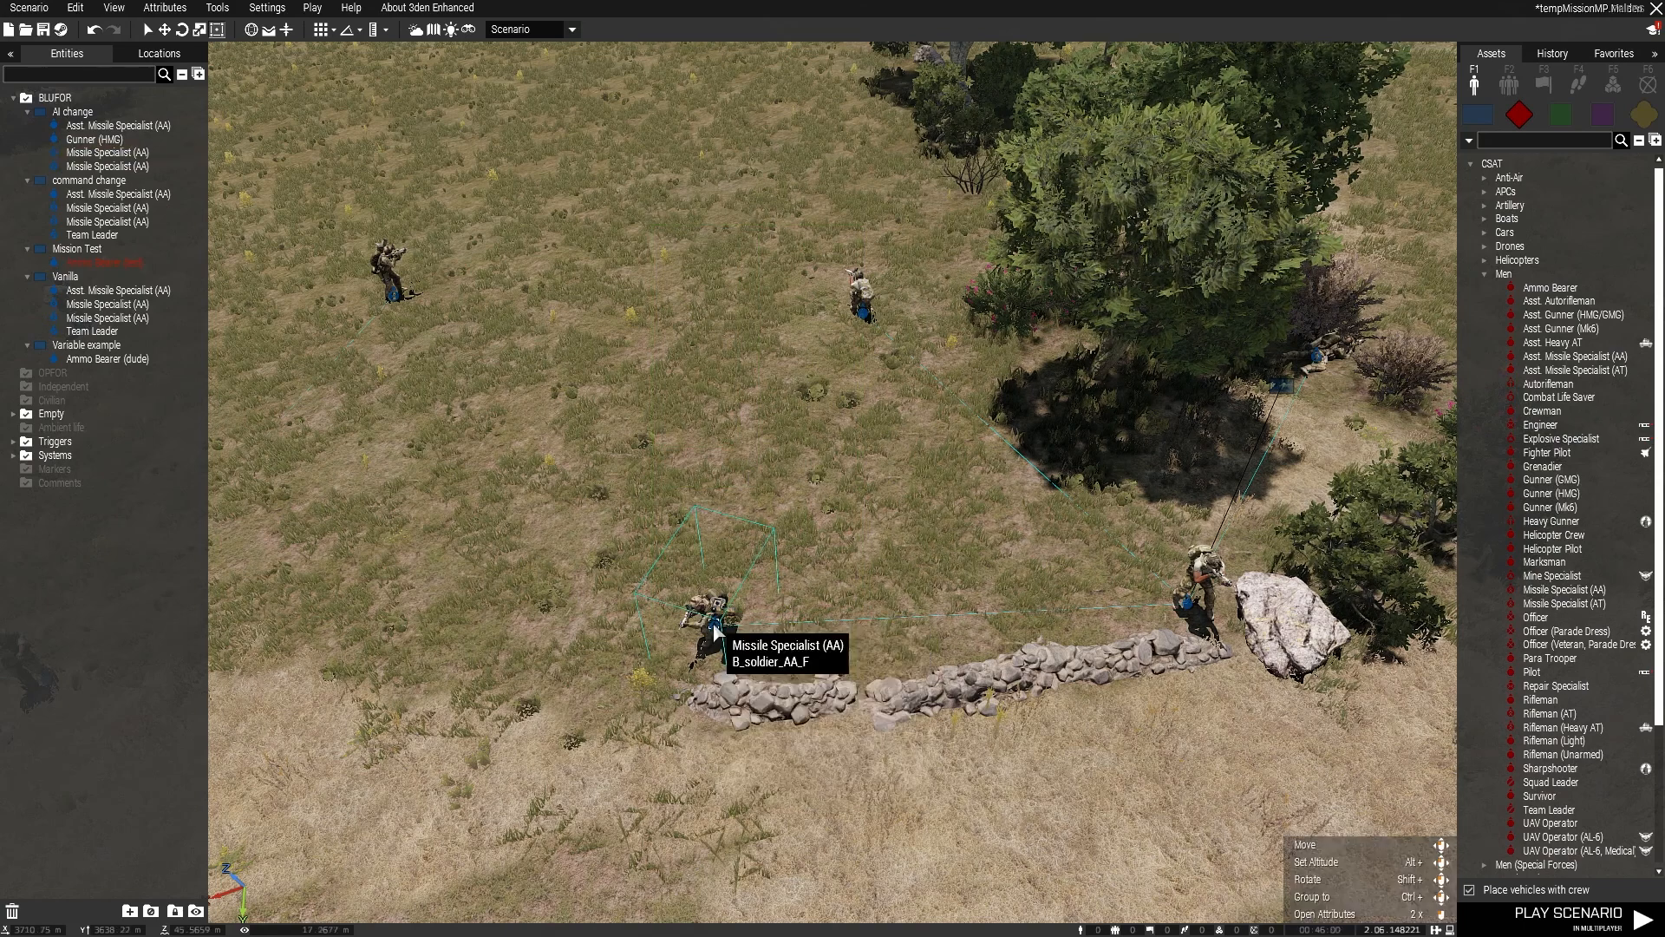
{"action": "right_click", "coordinate": [725, 632]}
{"action": "left_click", "coordinate": [760, 838]}
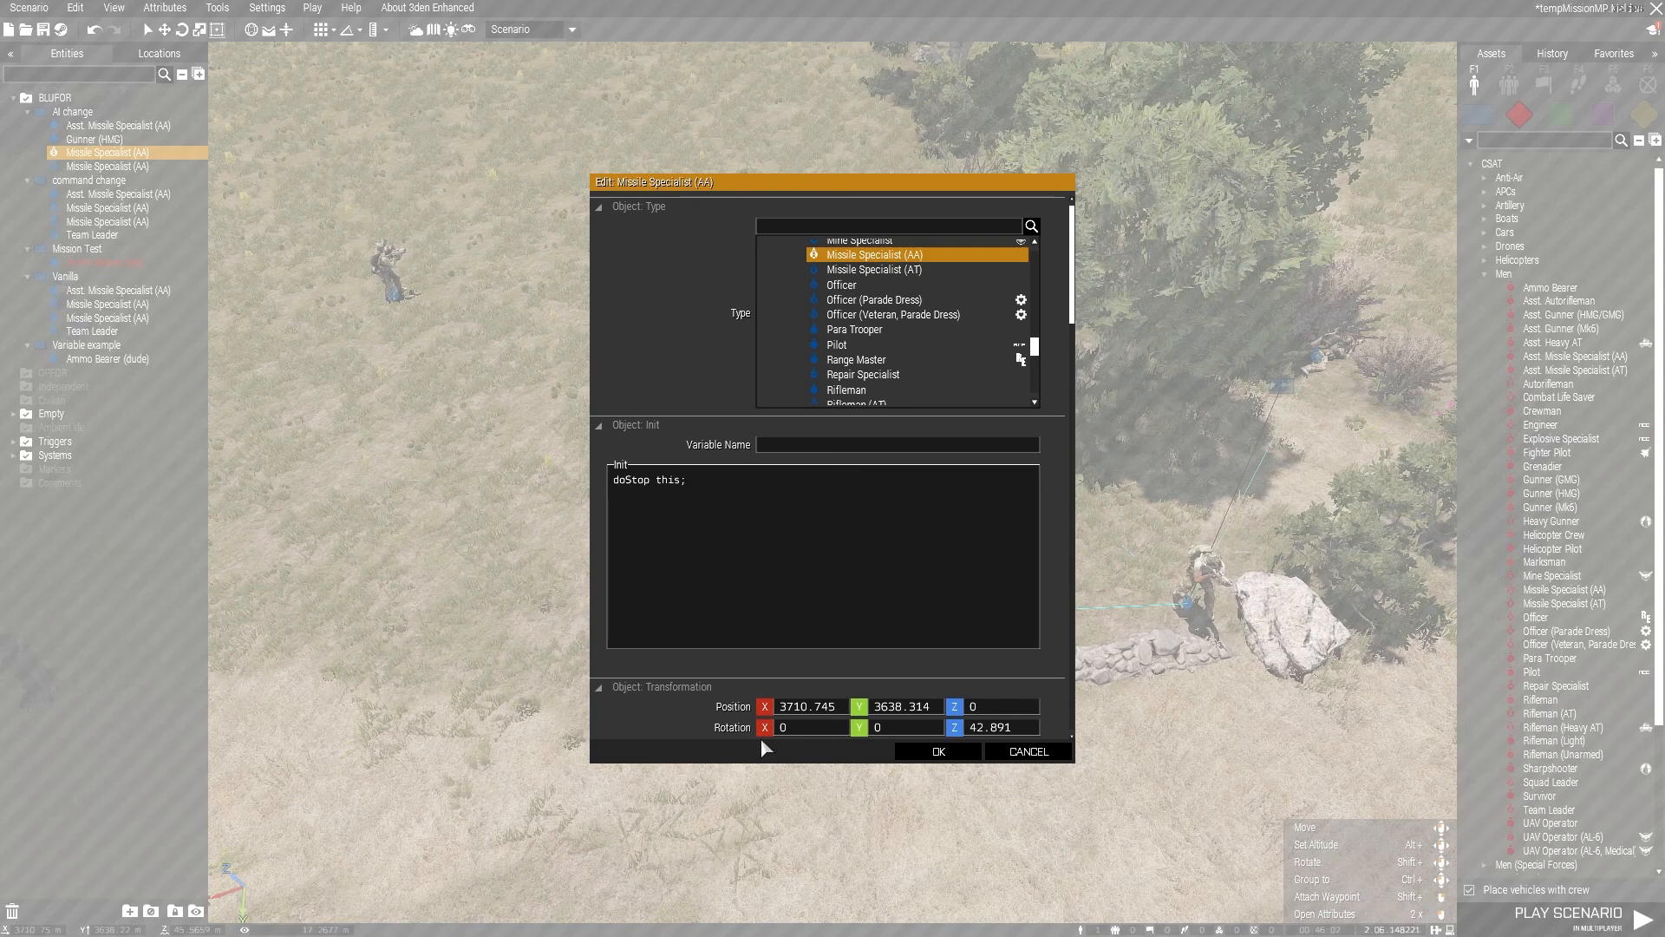
{"action": "scroll", "coordinate": [995, 581], "scroll_direction": "down", "scroll_amount": 6}
{"action": "scroll", "coordinate": [955, 435], "scroll_direction": "down", "scroll_amount": 2}
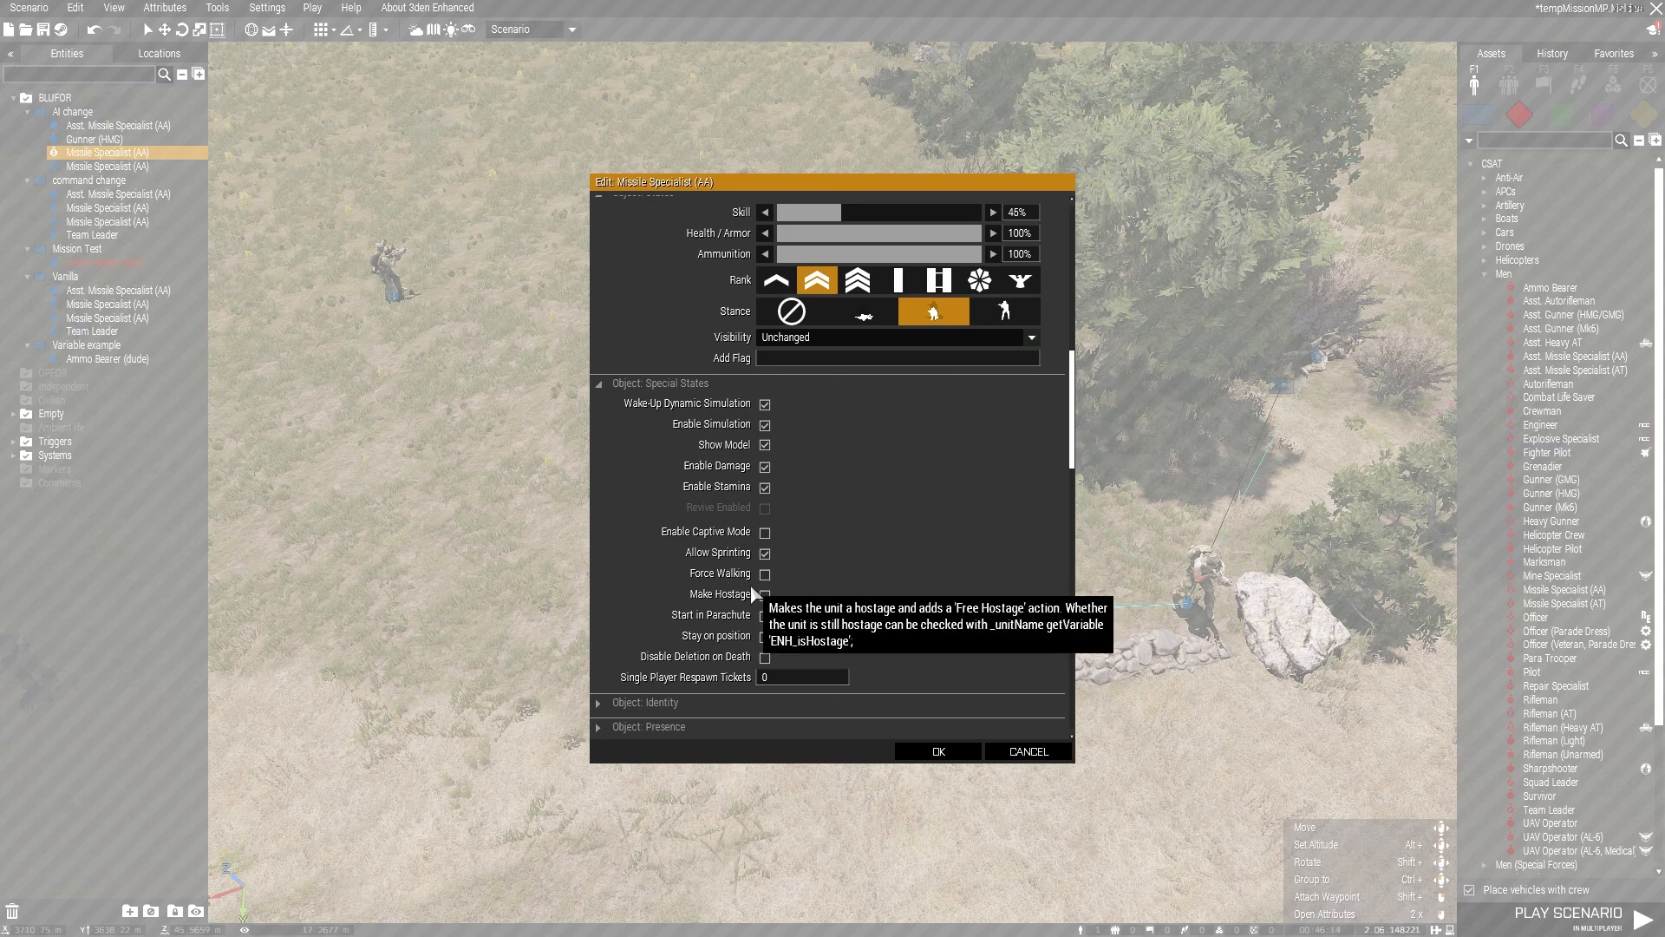
{"action": "scroll", "coordinate": [913, 570], "scroll_direction": "down", "scroll_amount": 5}
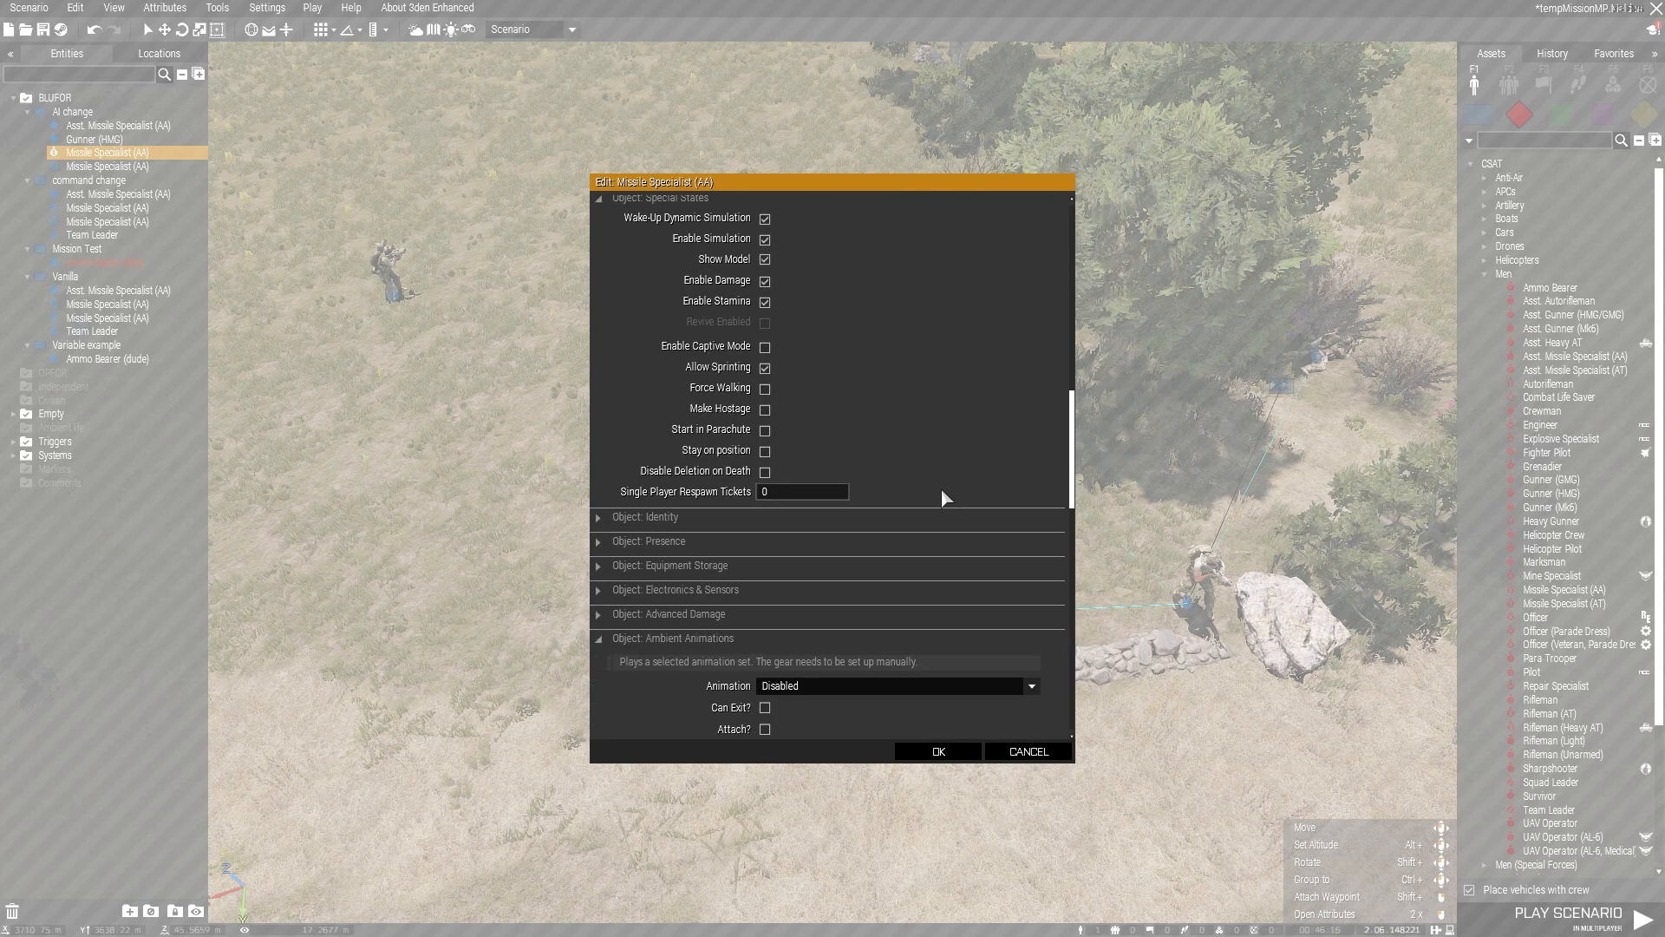
{"action": "scroll", "coordinate": [625, 607], "scroll_direction": "down", "scroll_amount": 4}
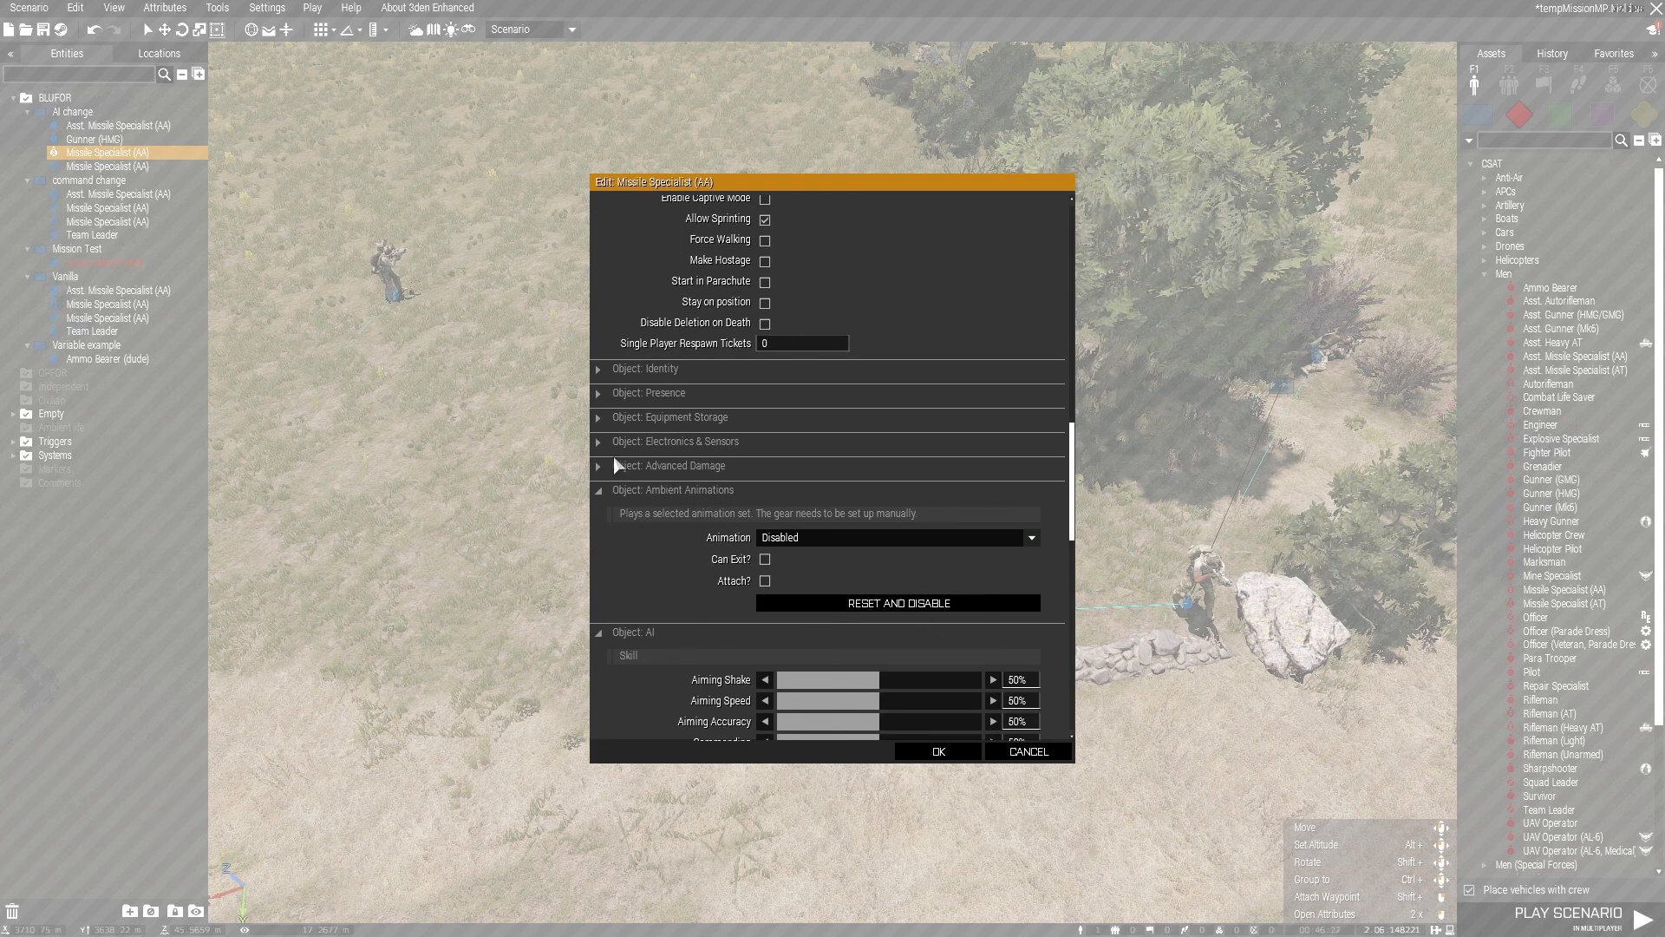
Step: Examine the Missile Specialist (AA)'s ambient animation options, AI skill settings and AI features
{"action": "left_click", "coordinate": [799, 537]}
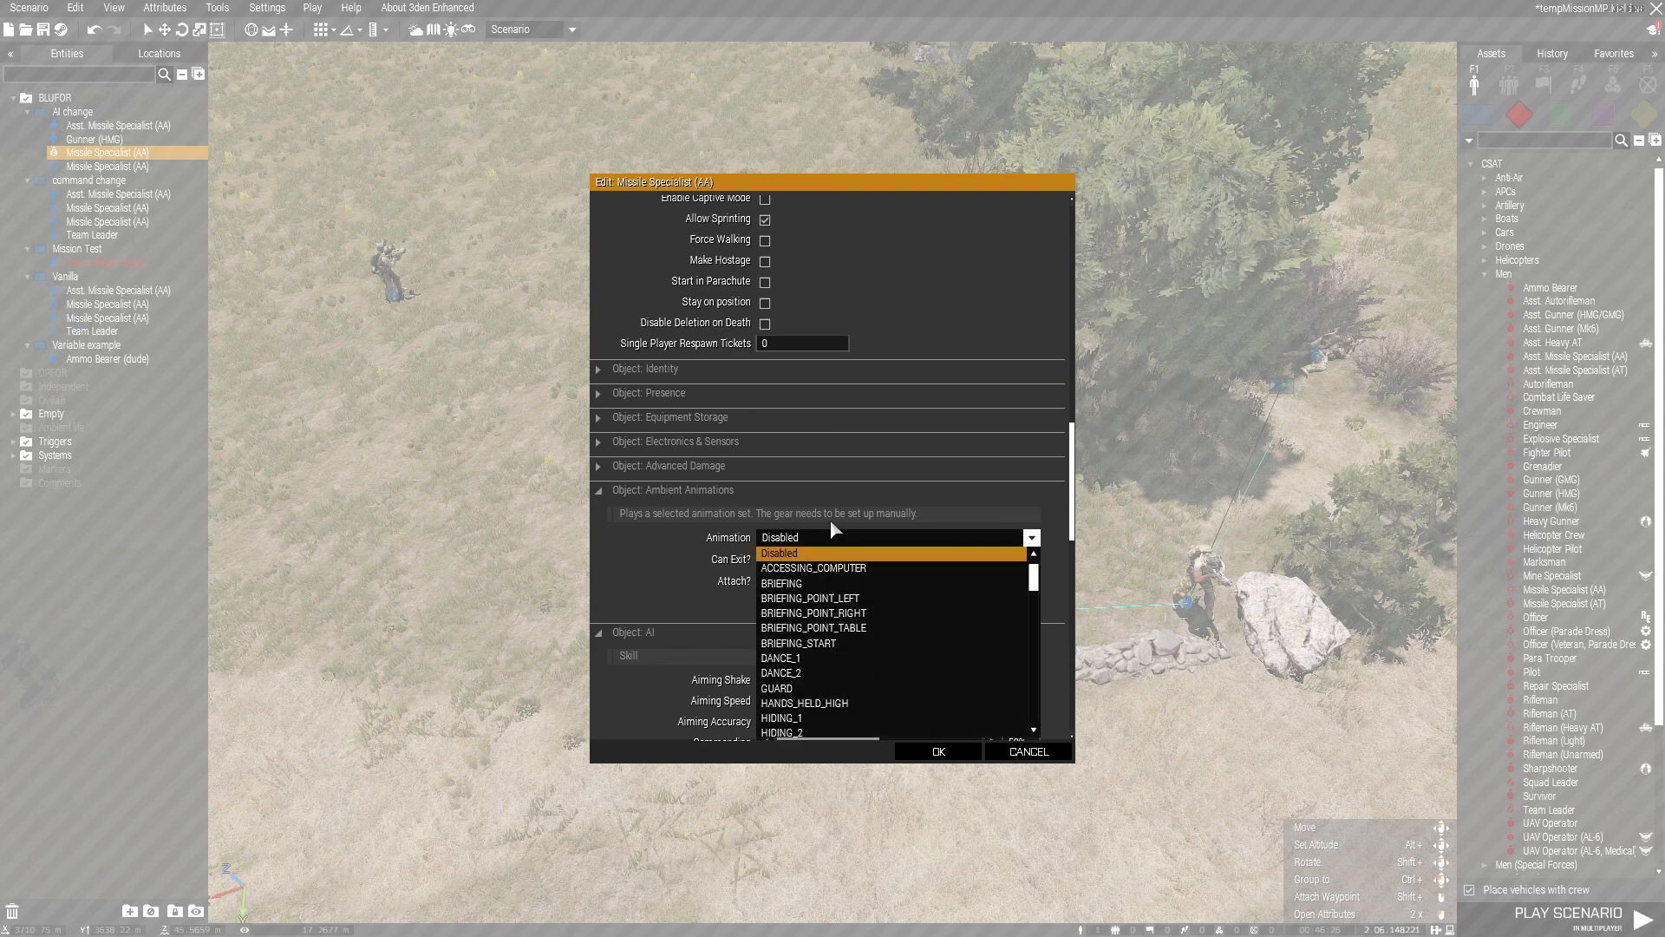
{"action": "left_click", "coordinate": [834, 542]}
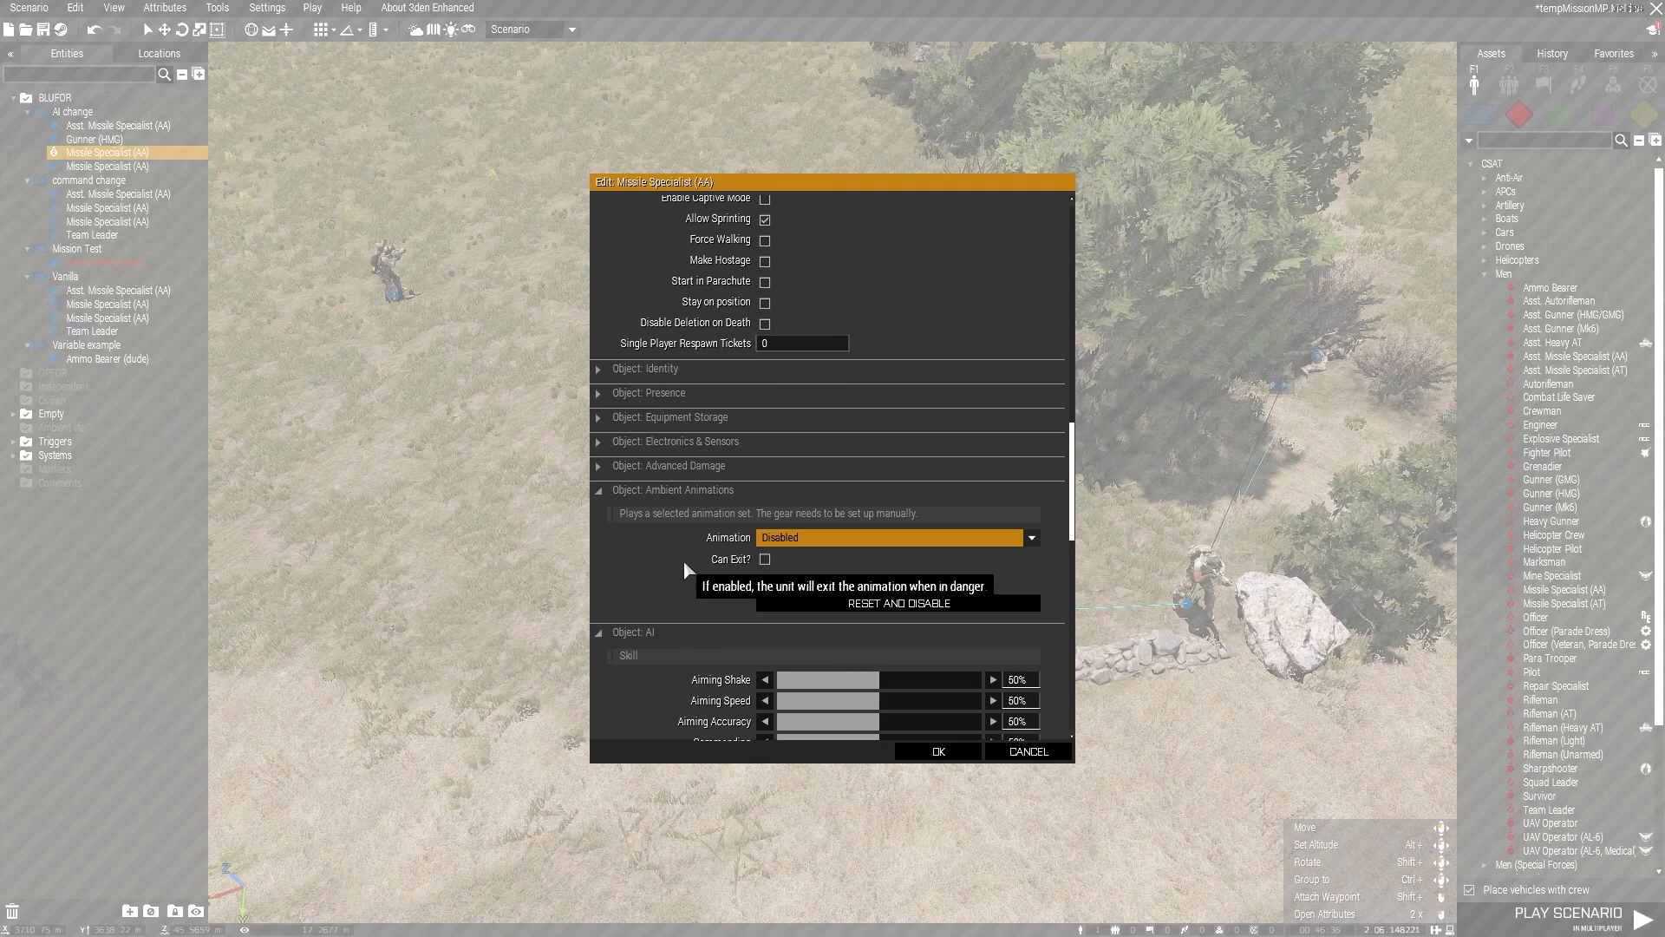
{"action": "scroll", "coordinate": [683, 562], "scroll_direction": "down", "scroll_amount": 3}
{"action": "scroll", "coordinate": [685, 566], "scroll_direction": "down", "scroll_amount": 7}
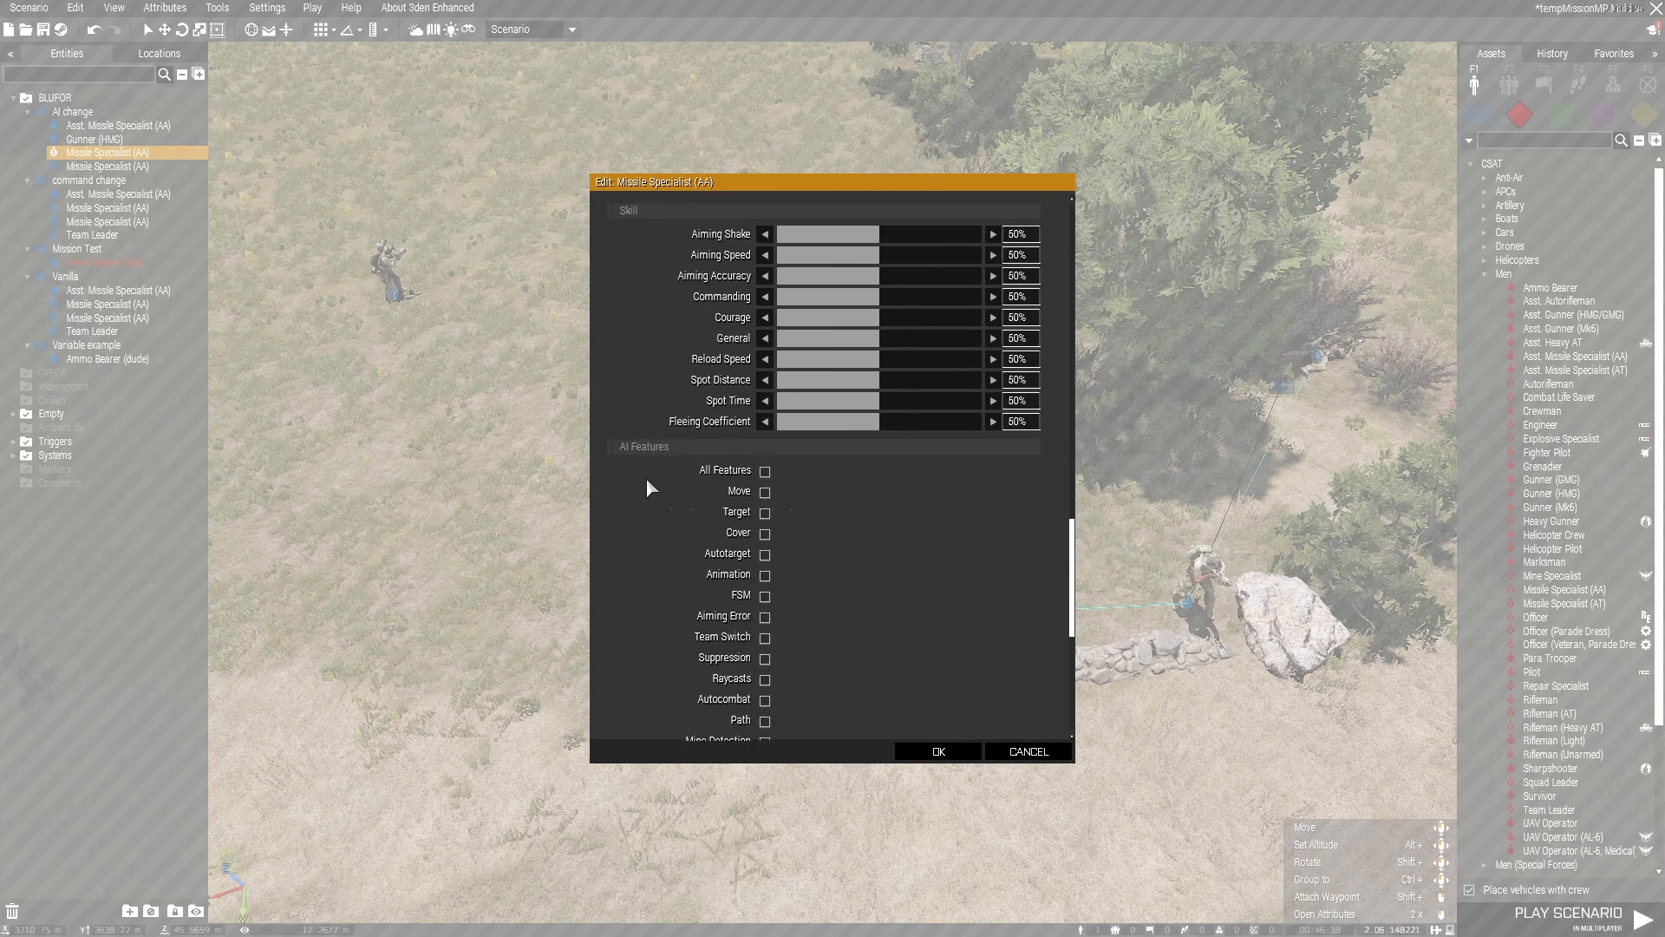
{"action": "scroll", "coordinate": [704, 396], "scroll_direction": "down", "scroll_amount": 1}
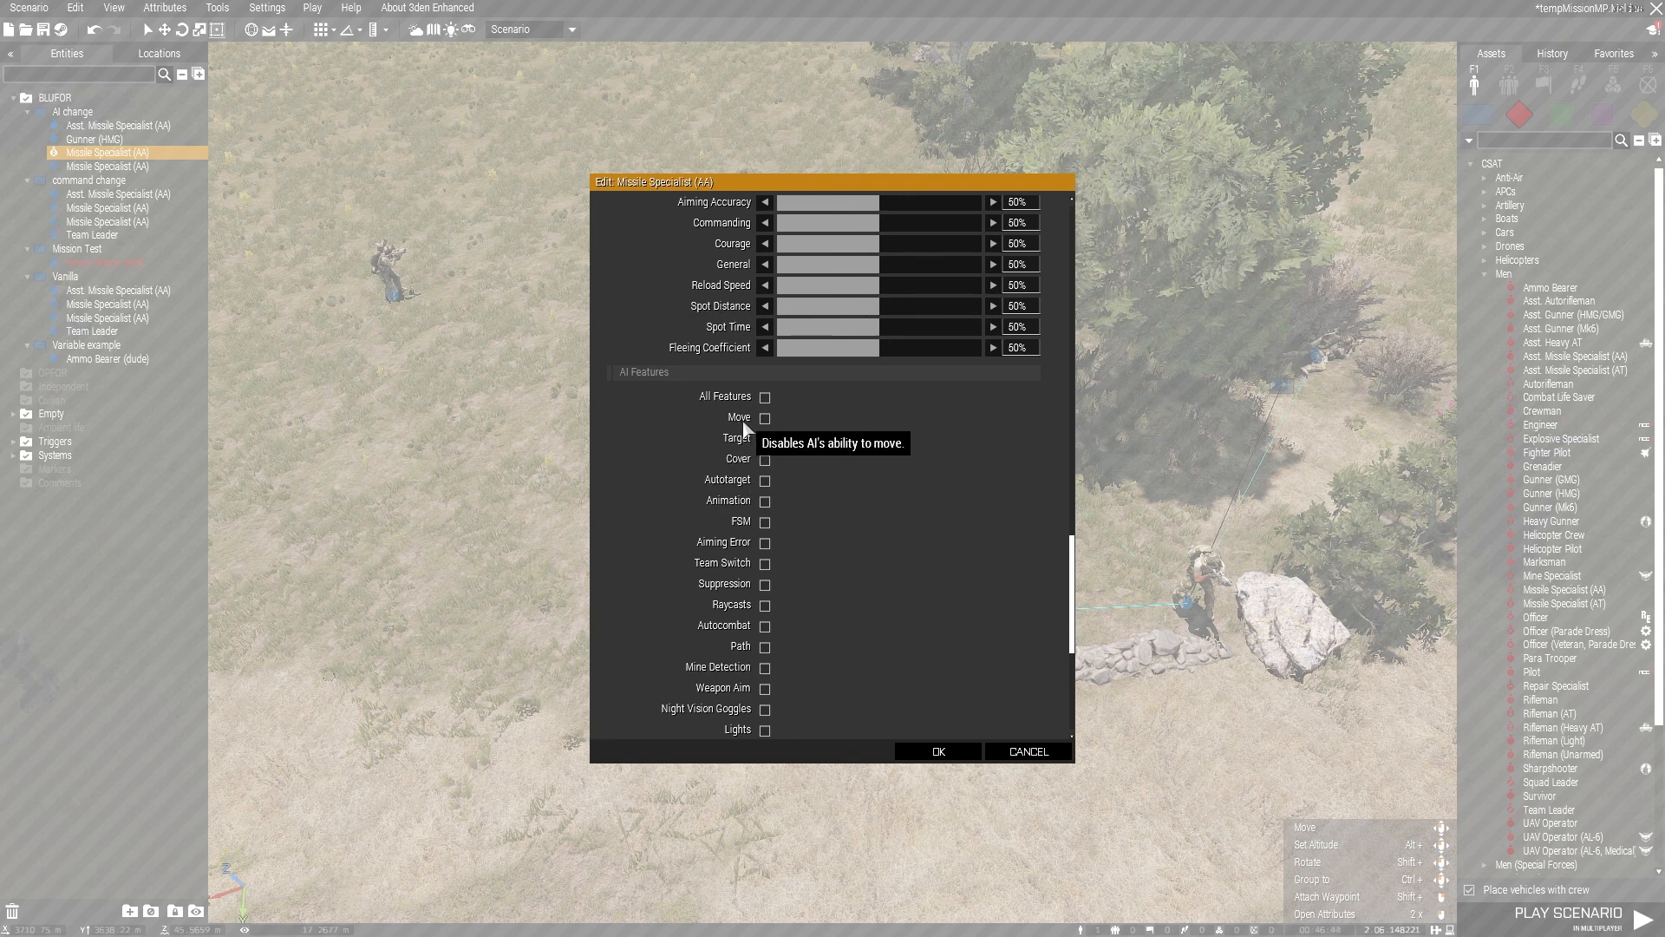
{"action": "scroll", "coordinate": [932, 520], "scroll_direction": "down", "scroll_amount": 3}
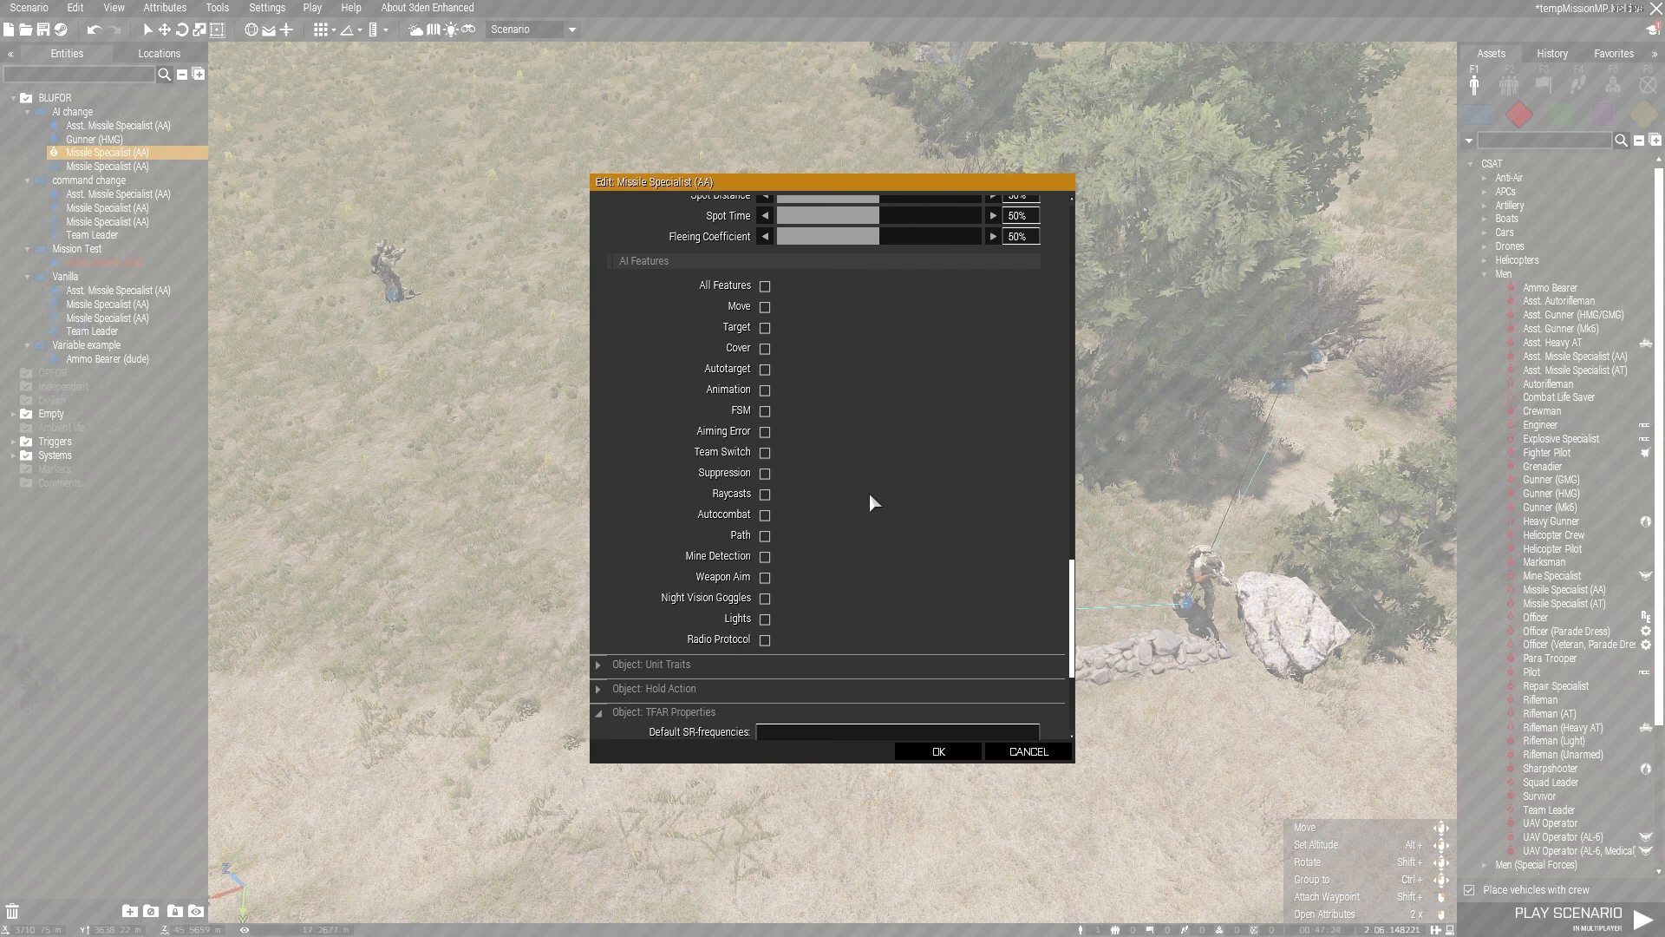
{"action": "scroll", "coordinate": [822, 442], "scroll_direction": "down", "scroll_amount": 3}
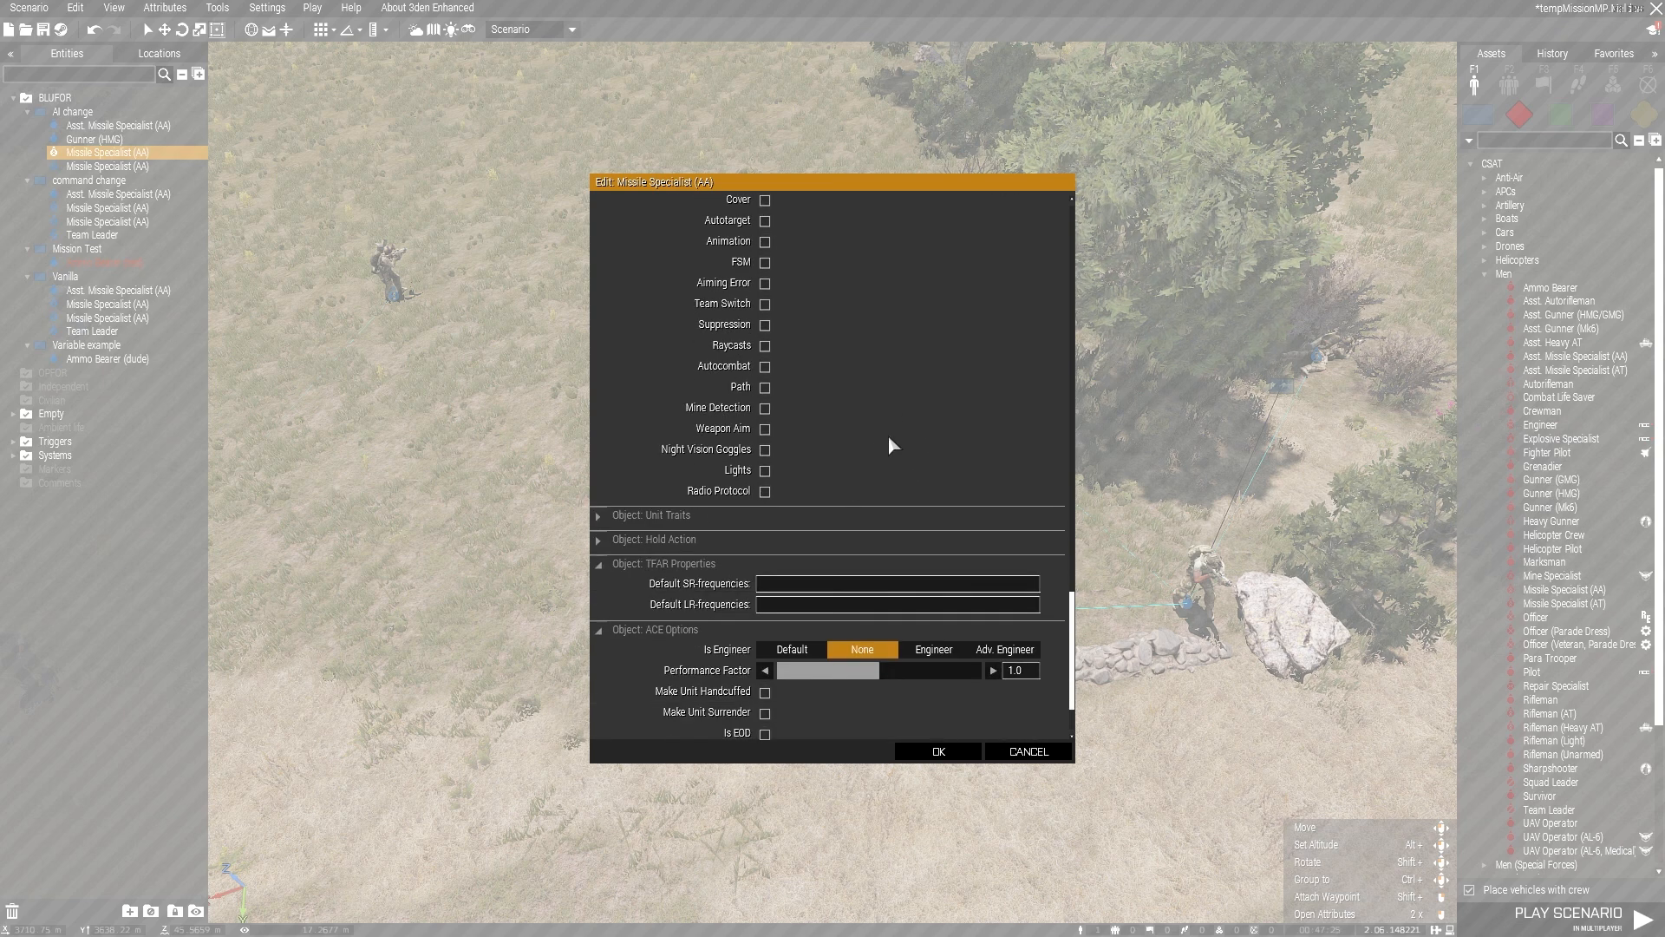
Step: Collapse the TFAR Properties and ACE Options sections and review the AI skill settings, closing the unit's attributes without saving
{"action": "left_click", "coordinate": [612, 565]}
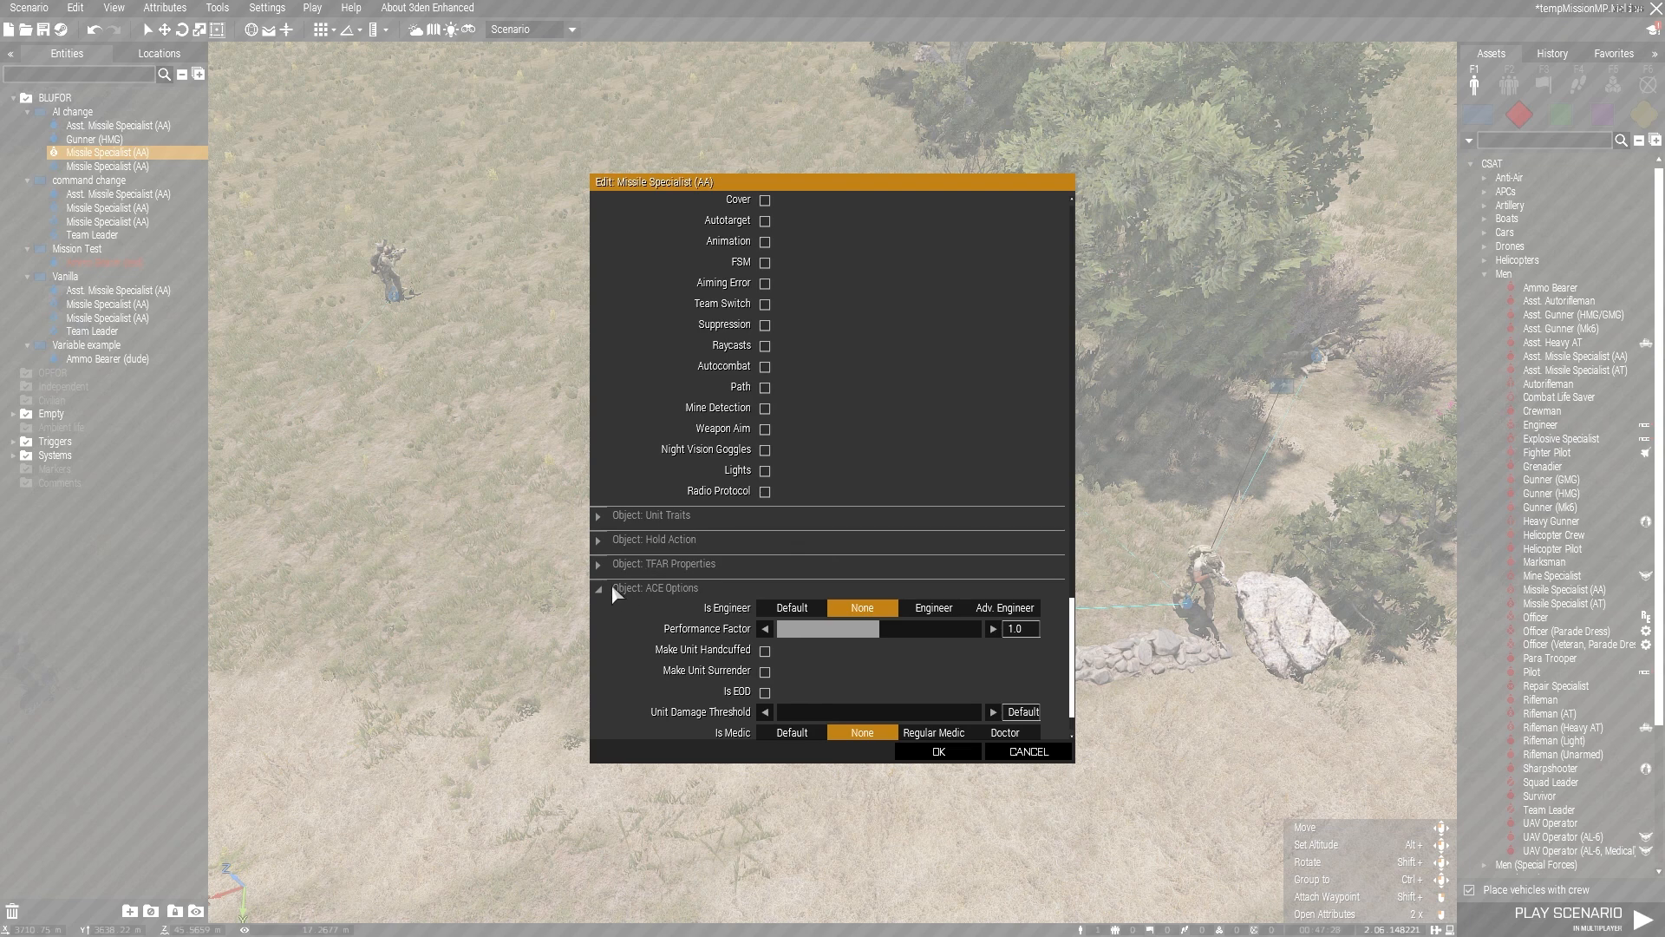
{"action": "left_click", "coordinate": [612, 587]}
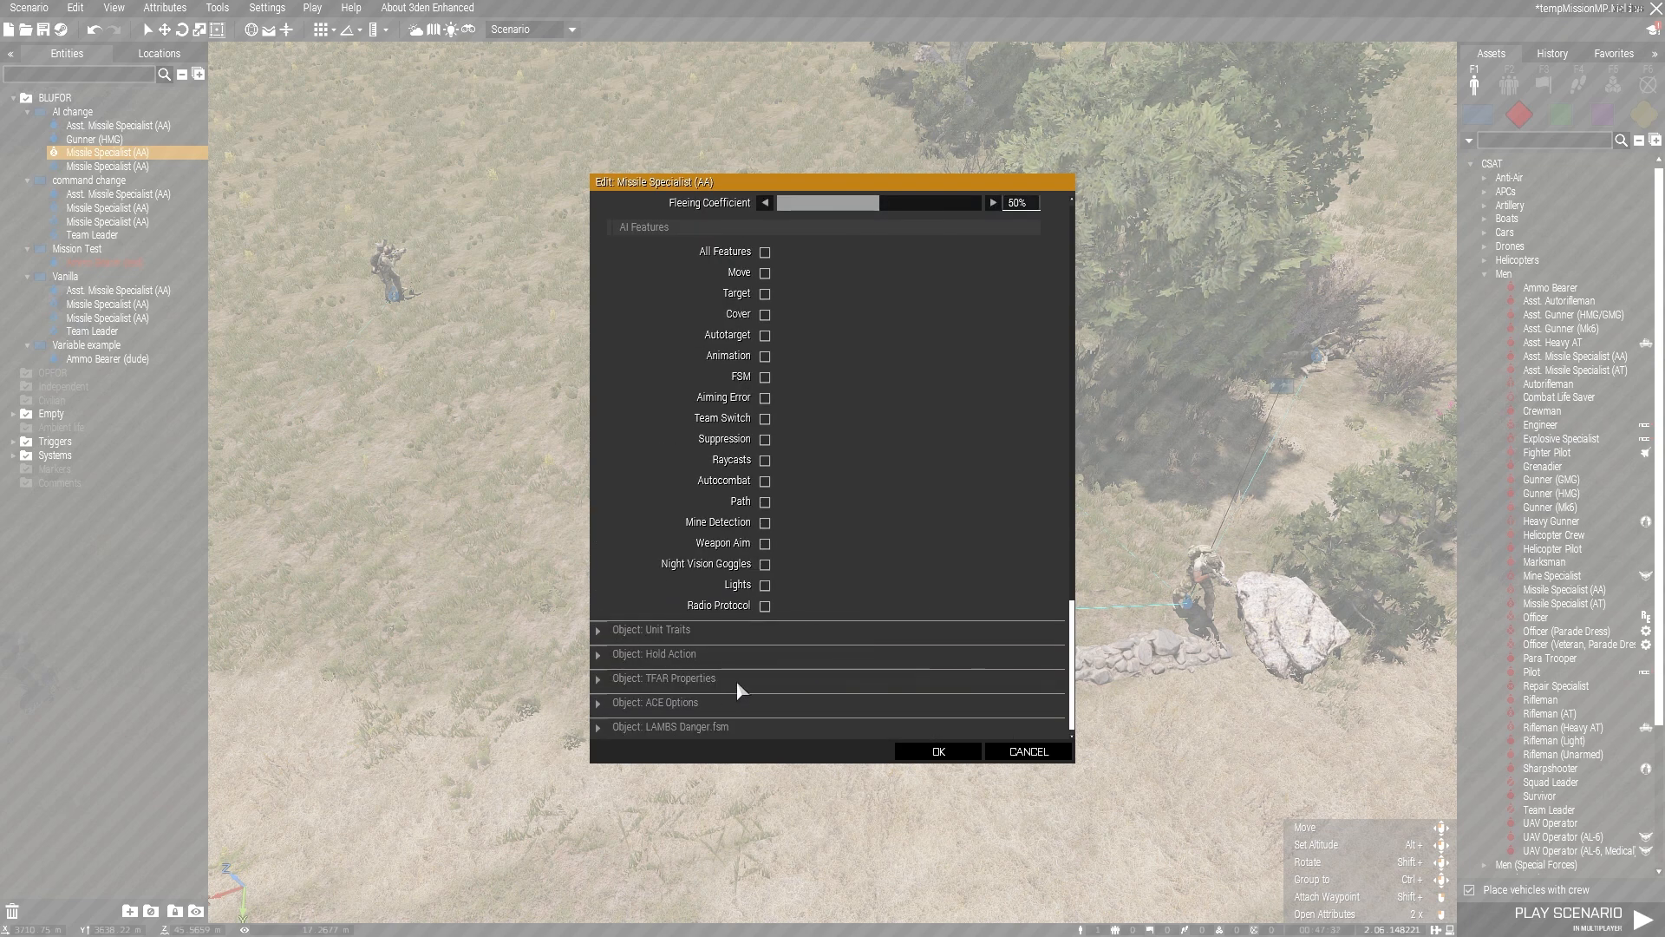
{"action": "scroll", "coordinate": [919, 543], "scroll_direction": "up", "scroll_amount": 2}
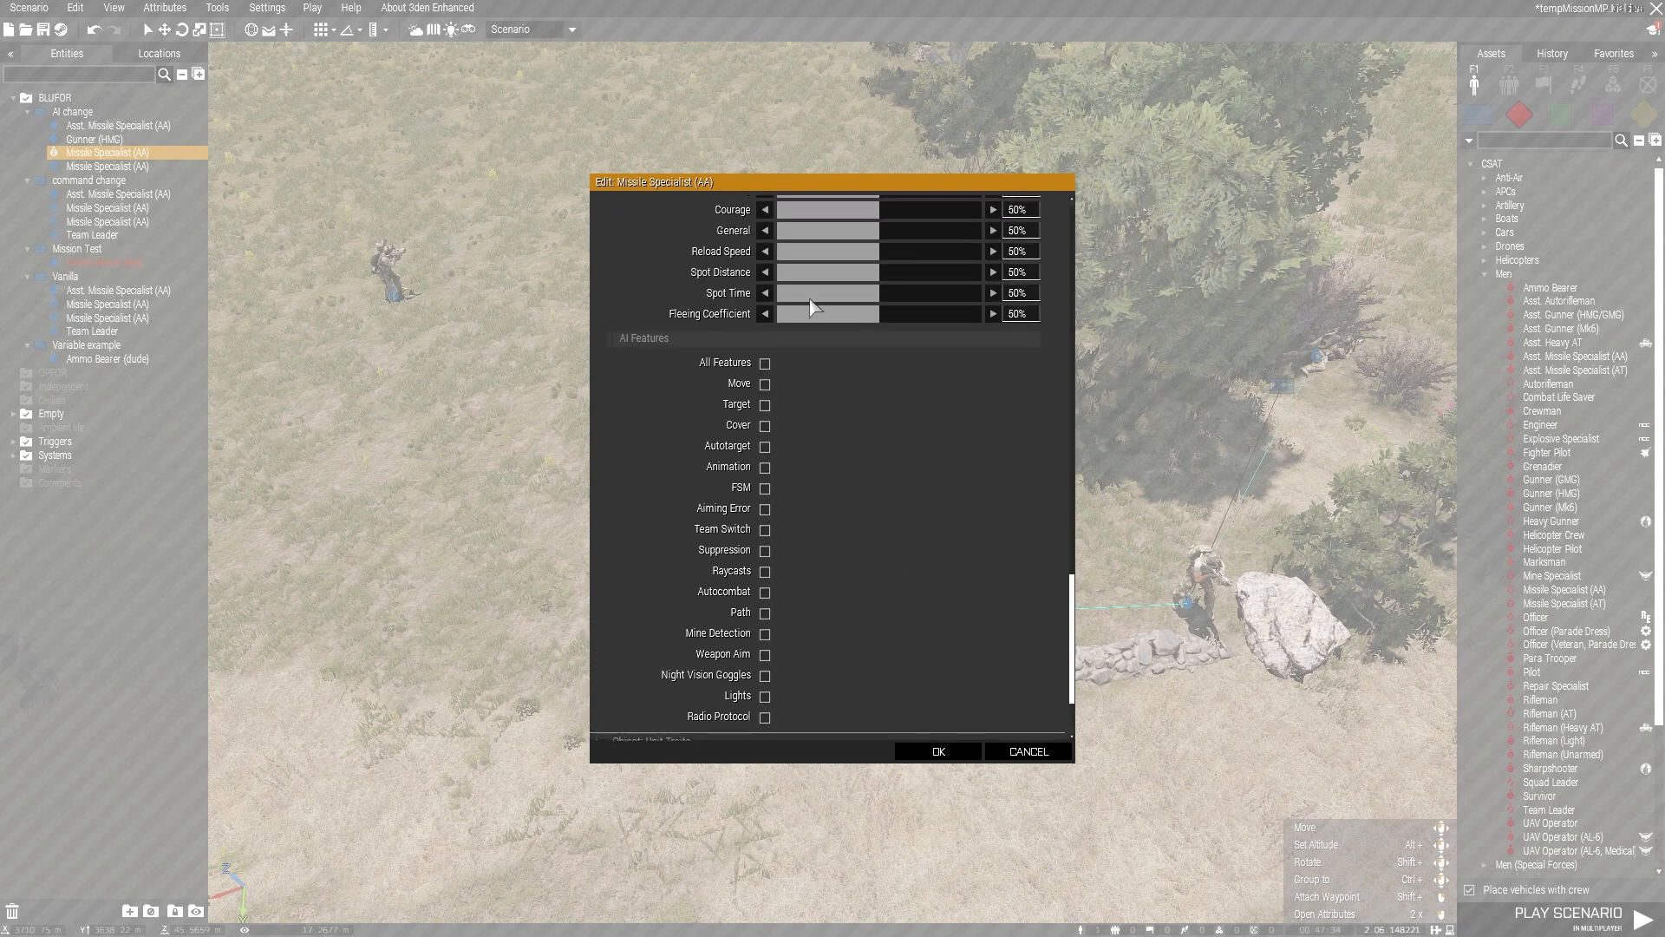
{"action": "scroll", "coordinate": [844, 292], "scroll_direction": "up", "scroll_amount": 3}
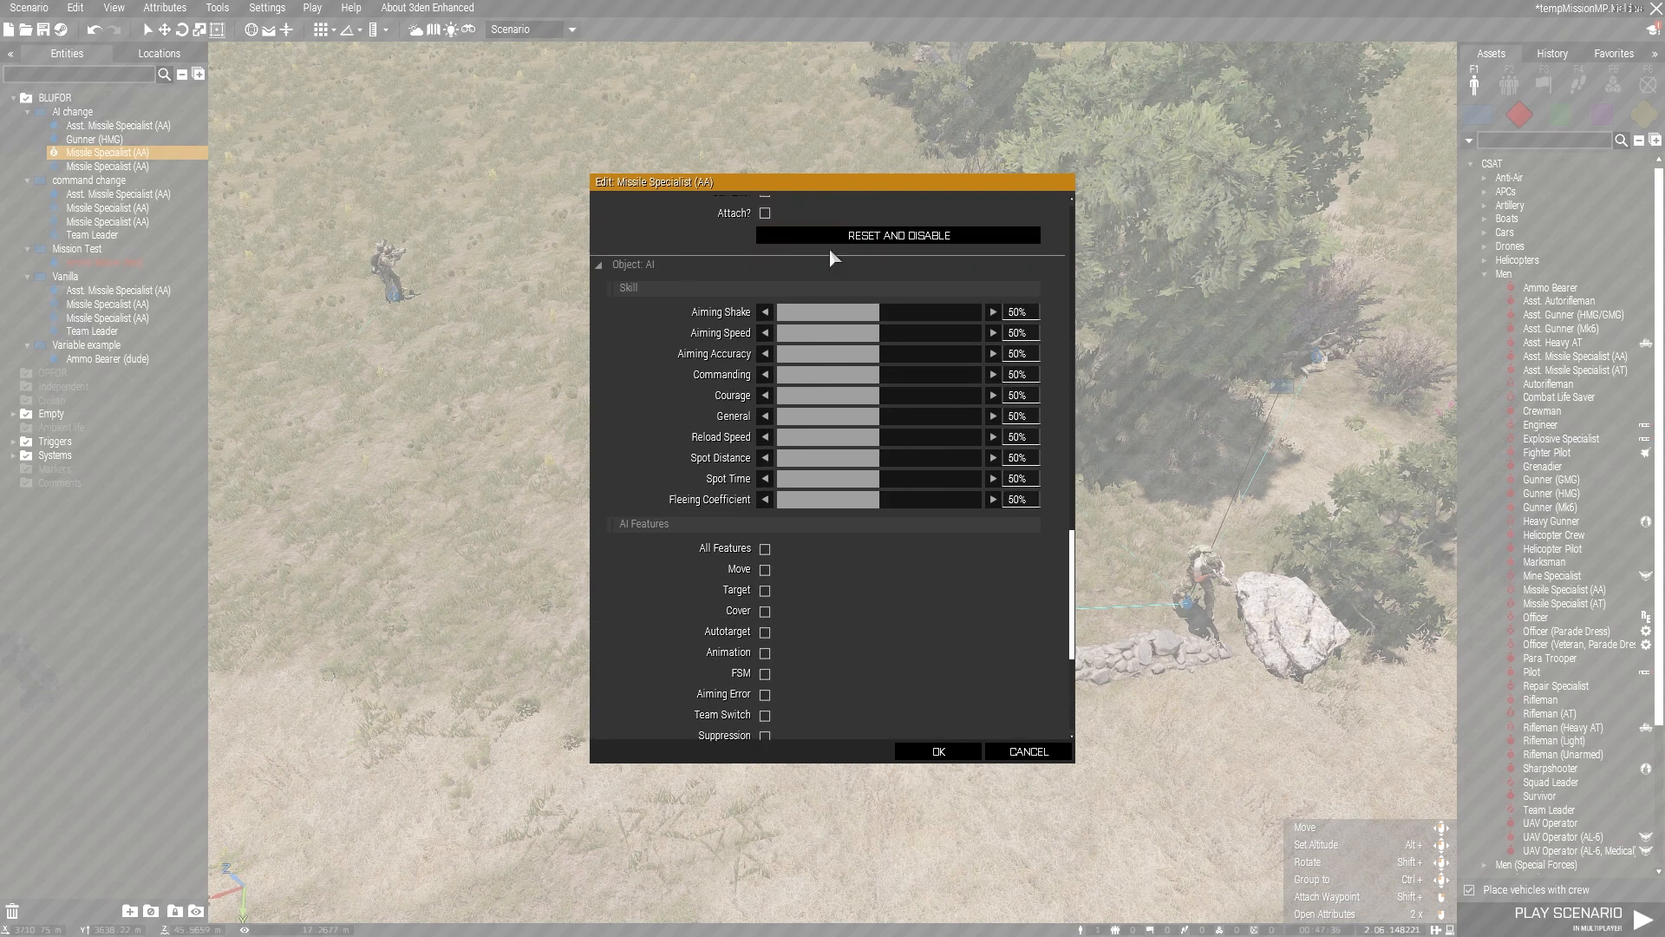
{"action": "scroll", "coordinate": [824, 277], "scroll_direction": "up", "scroll_amount": 3}
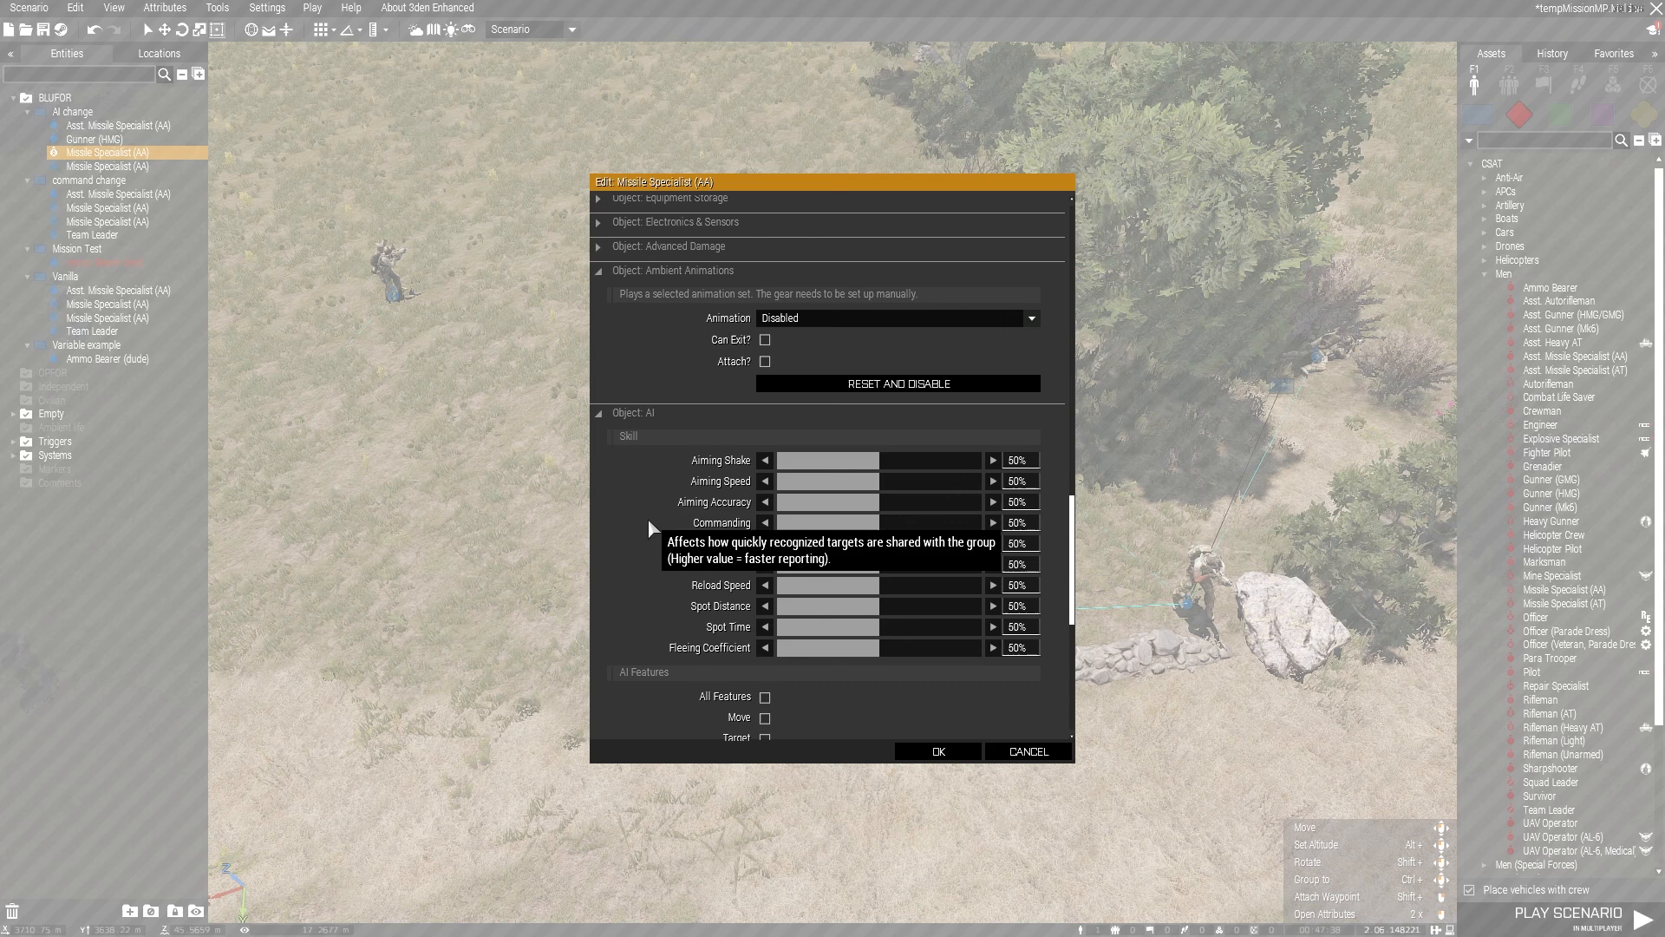
{"action": "scroll", "coordinate": [648, 518], "scroll_direction": "down", "scroll_amount": 3}
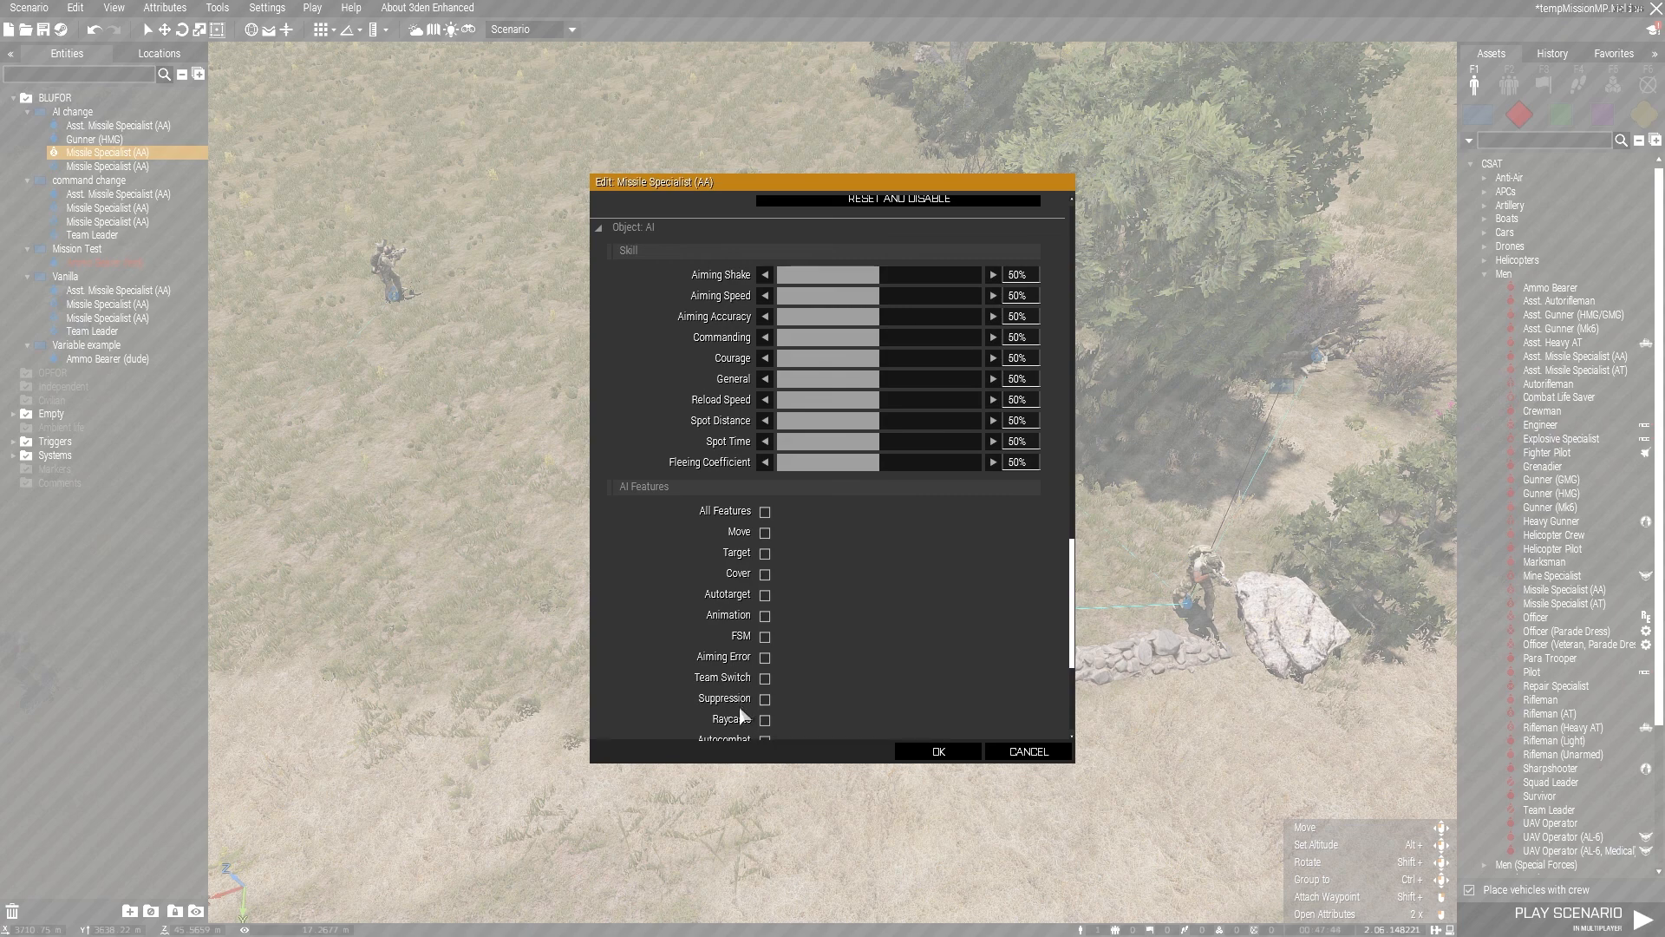
{"action": "left_click", "coordinate": [1031, 751]}
Step: Clear the selection and select the whole Vanilla group
{"action": "key", "text": "a"}
{"action": "mouse_move", "coordinate": [961, 595]}
{"action": "right_mouse_down"}
{"action": "mouse_move", "coordinate": [835, 576]}
{"action": "mouse_move", "coordinate": [987, 574]}
{"action": "right_mouse_up"}
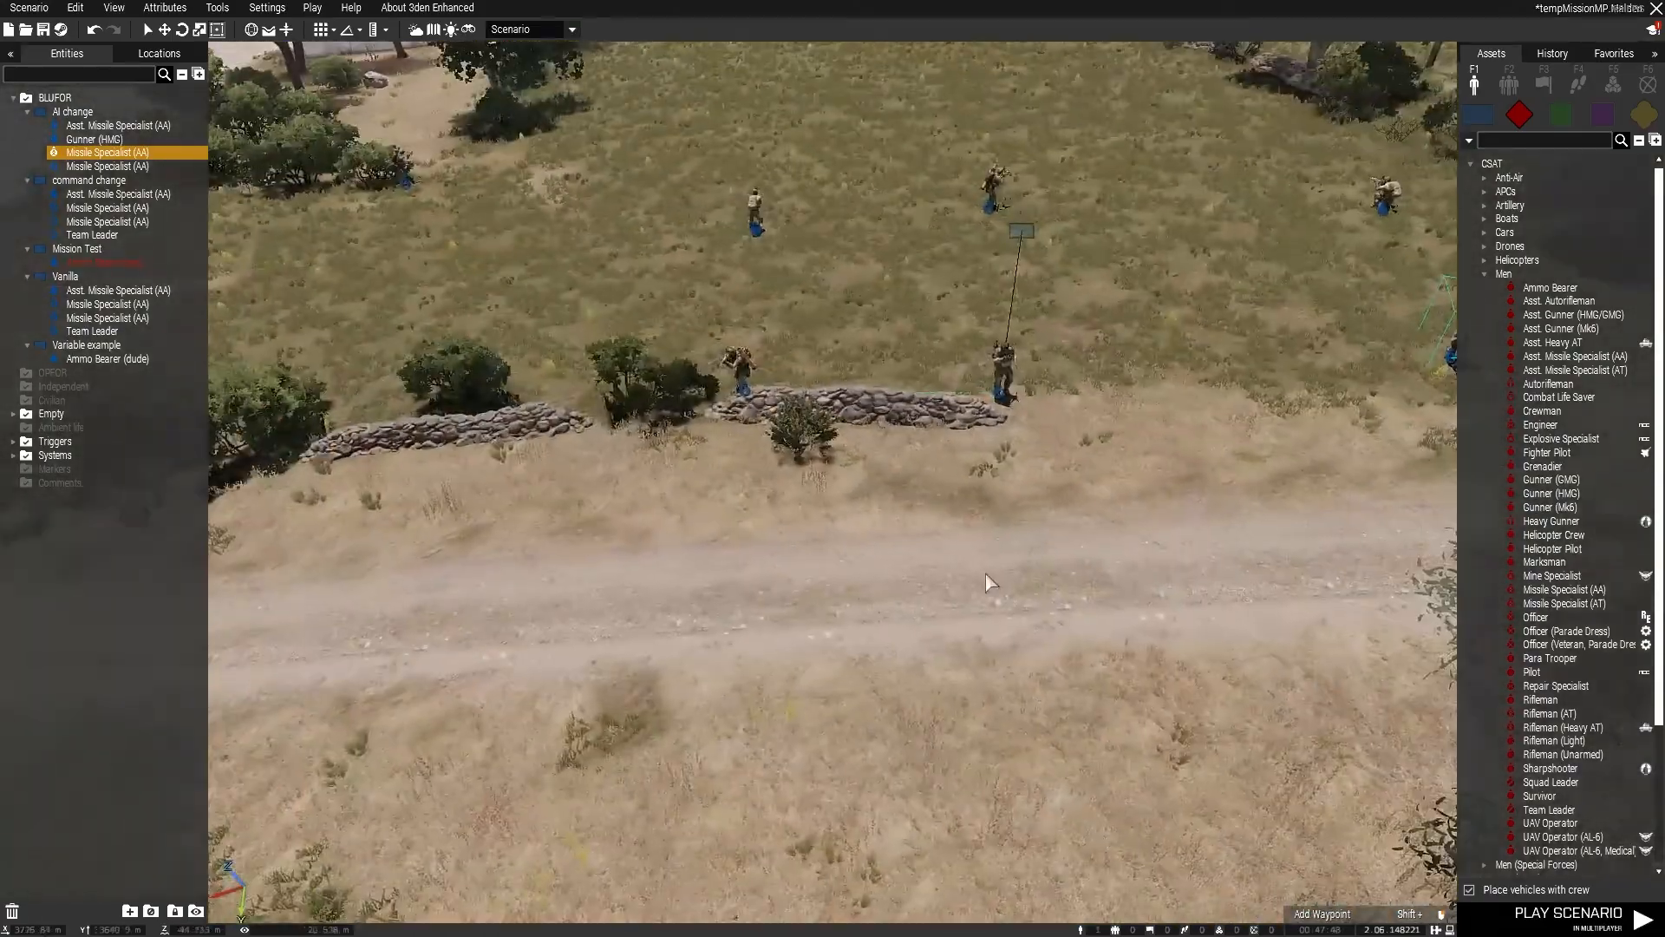
{"action": "key", "text": "q"}
{"action": "key", "text": "s"}
{"action": "left_click", "coordinate": [952, 566]}
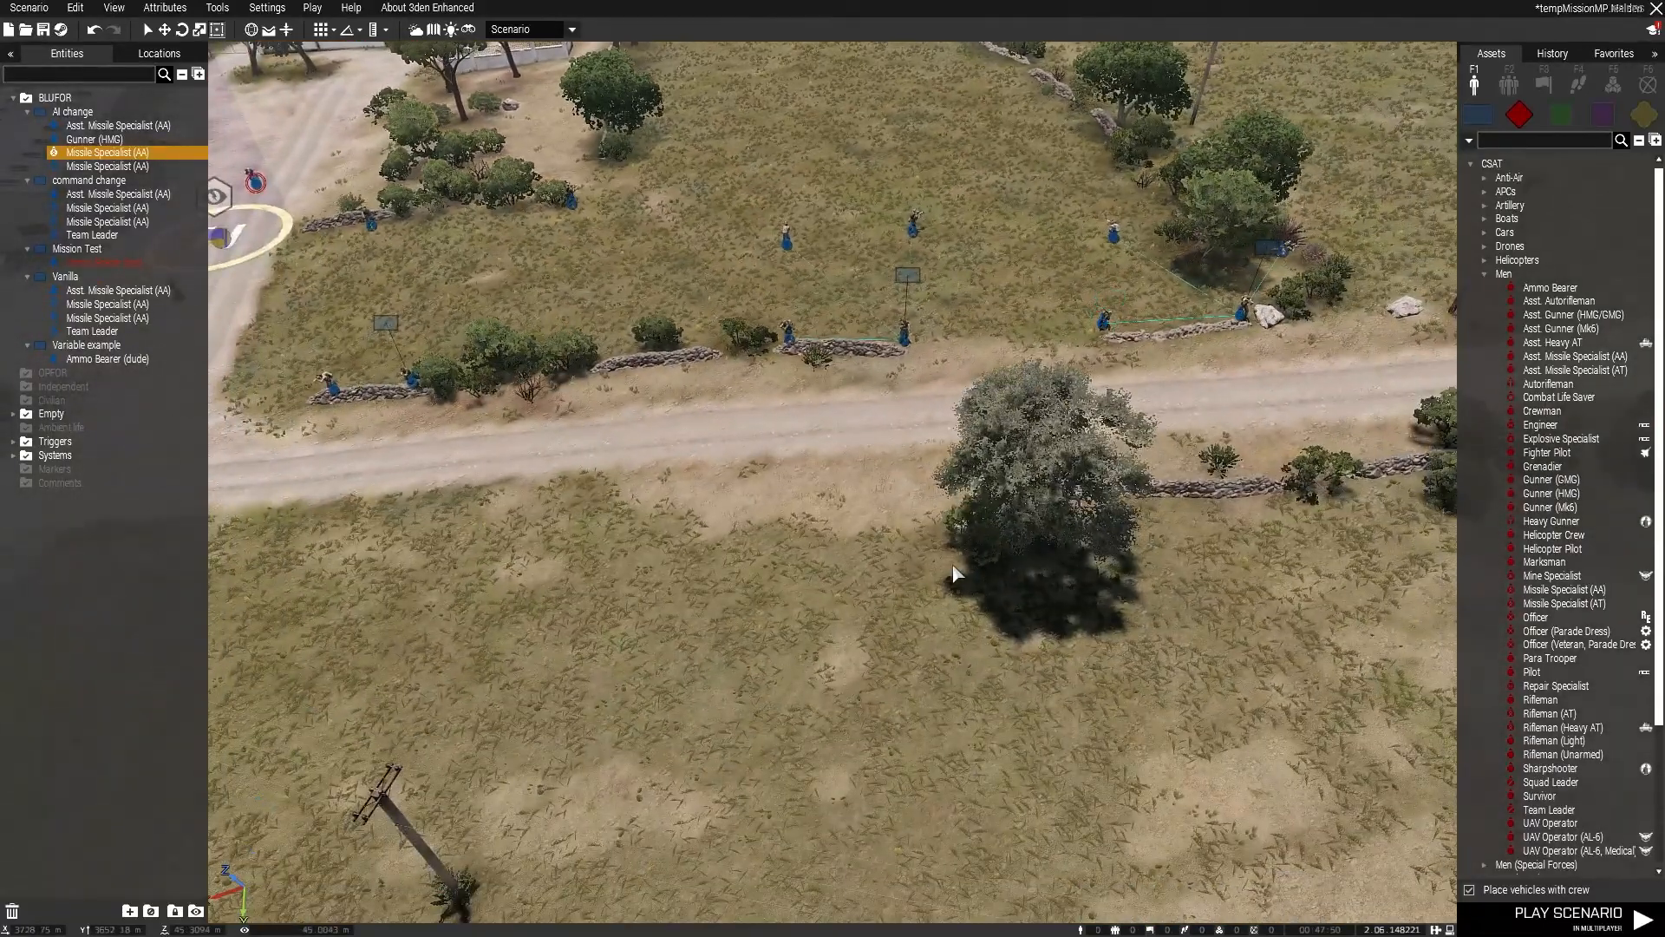
{"action": "key", "text": "w"}
{"action": "right_click_drag", "start_coordinate": [945, 570], "coordinate": [937, 508]}
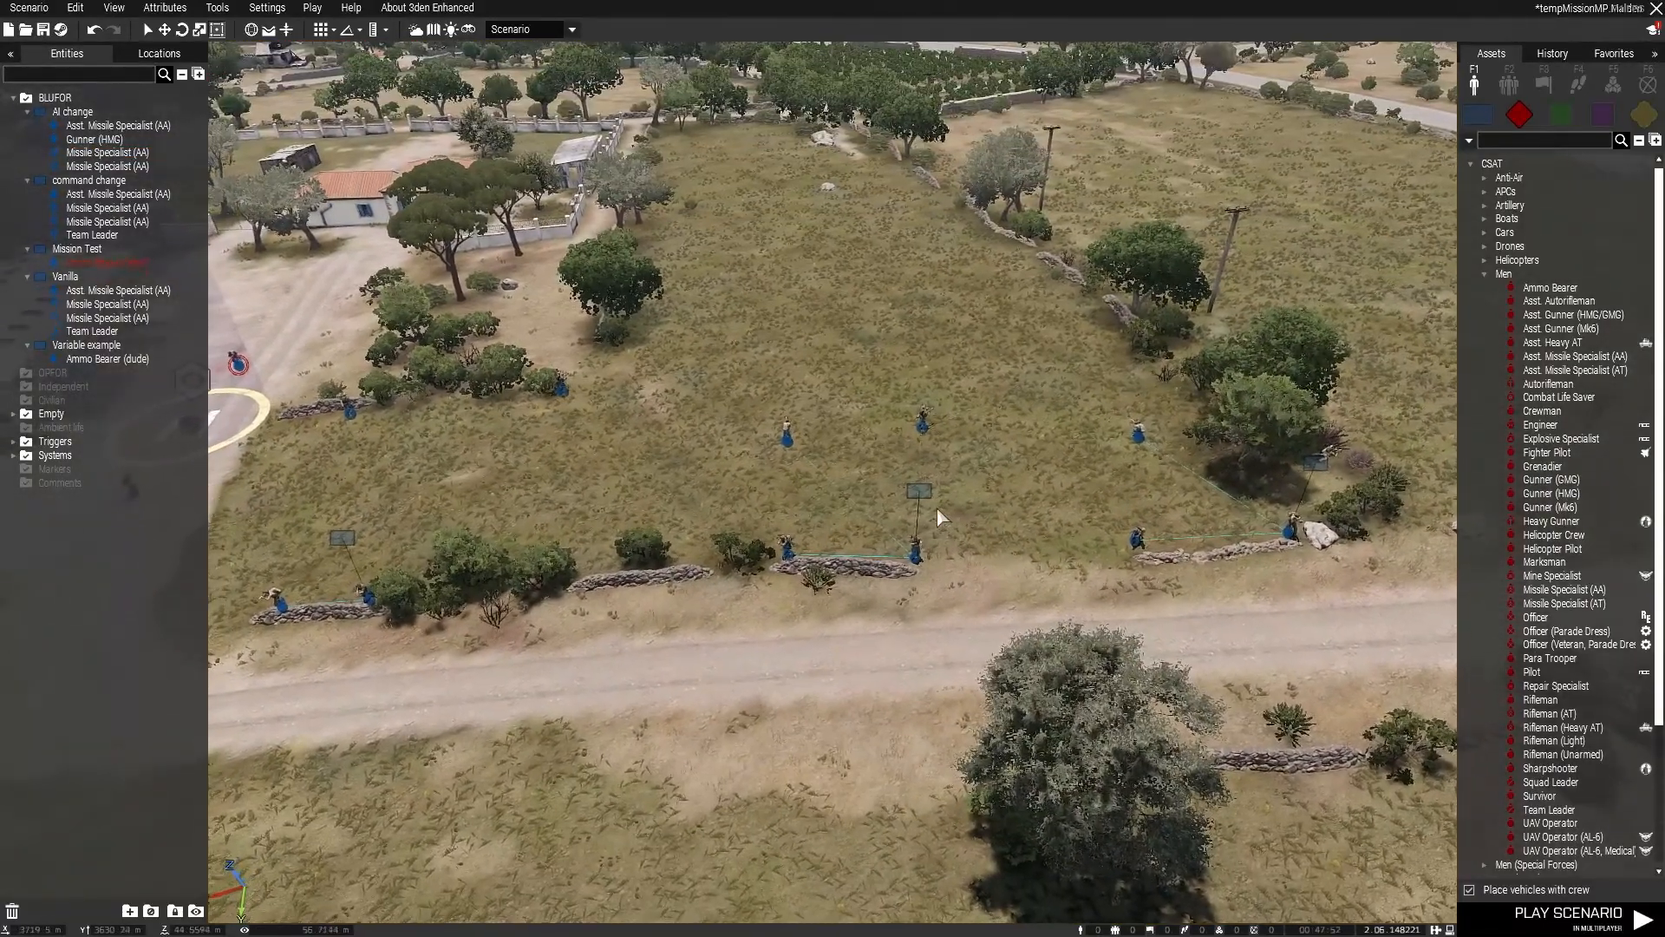
{"action": "left_click", "coordinate": [343, 537]}
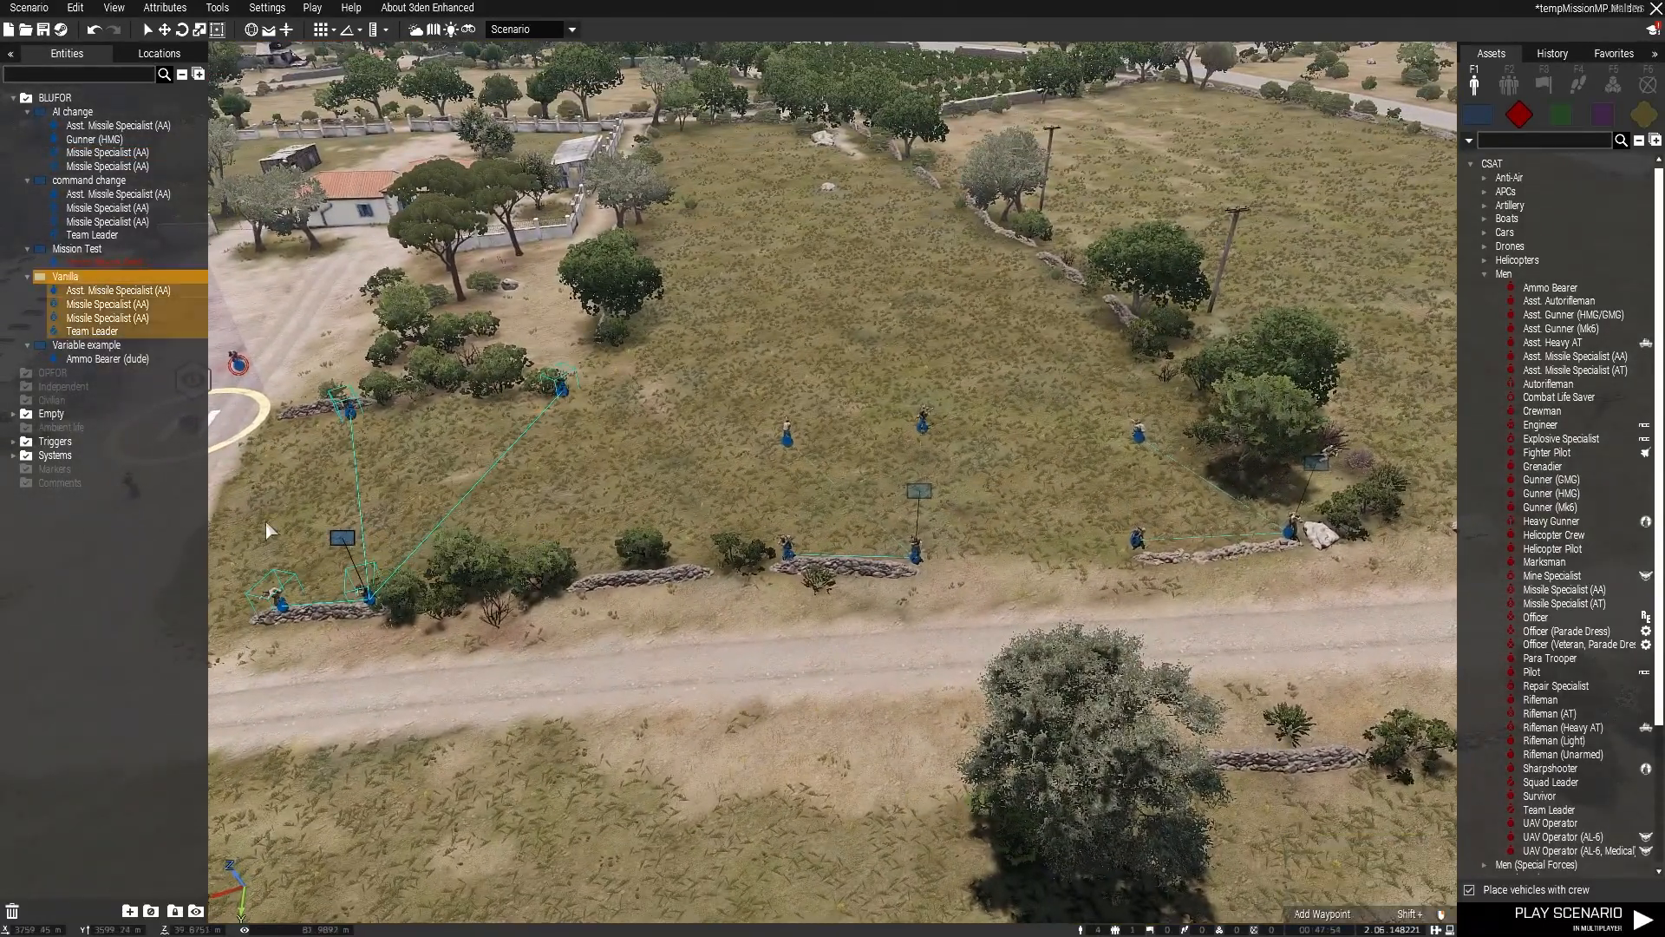
Step: Select the command change group's Asst. Missile Specialist (AA) and Missile Specialist (AA) in the open field together and set their stance to Lie Down
{"action": "left_click_drag", "start_coordinate": [762, 393], "coordinate": [941, 455]}
{"action": "right_click", "coordinate": [926, 431]}
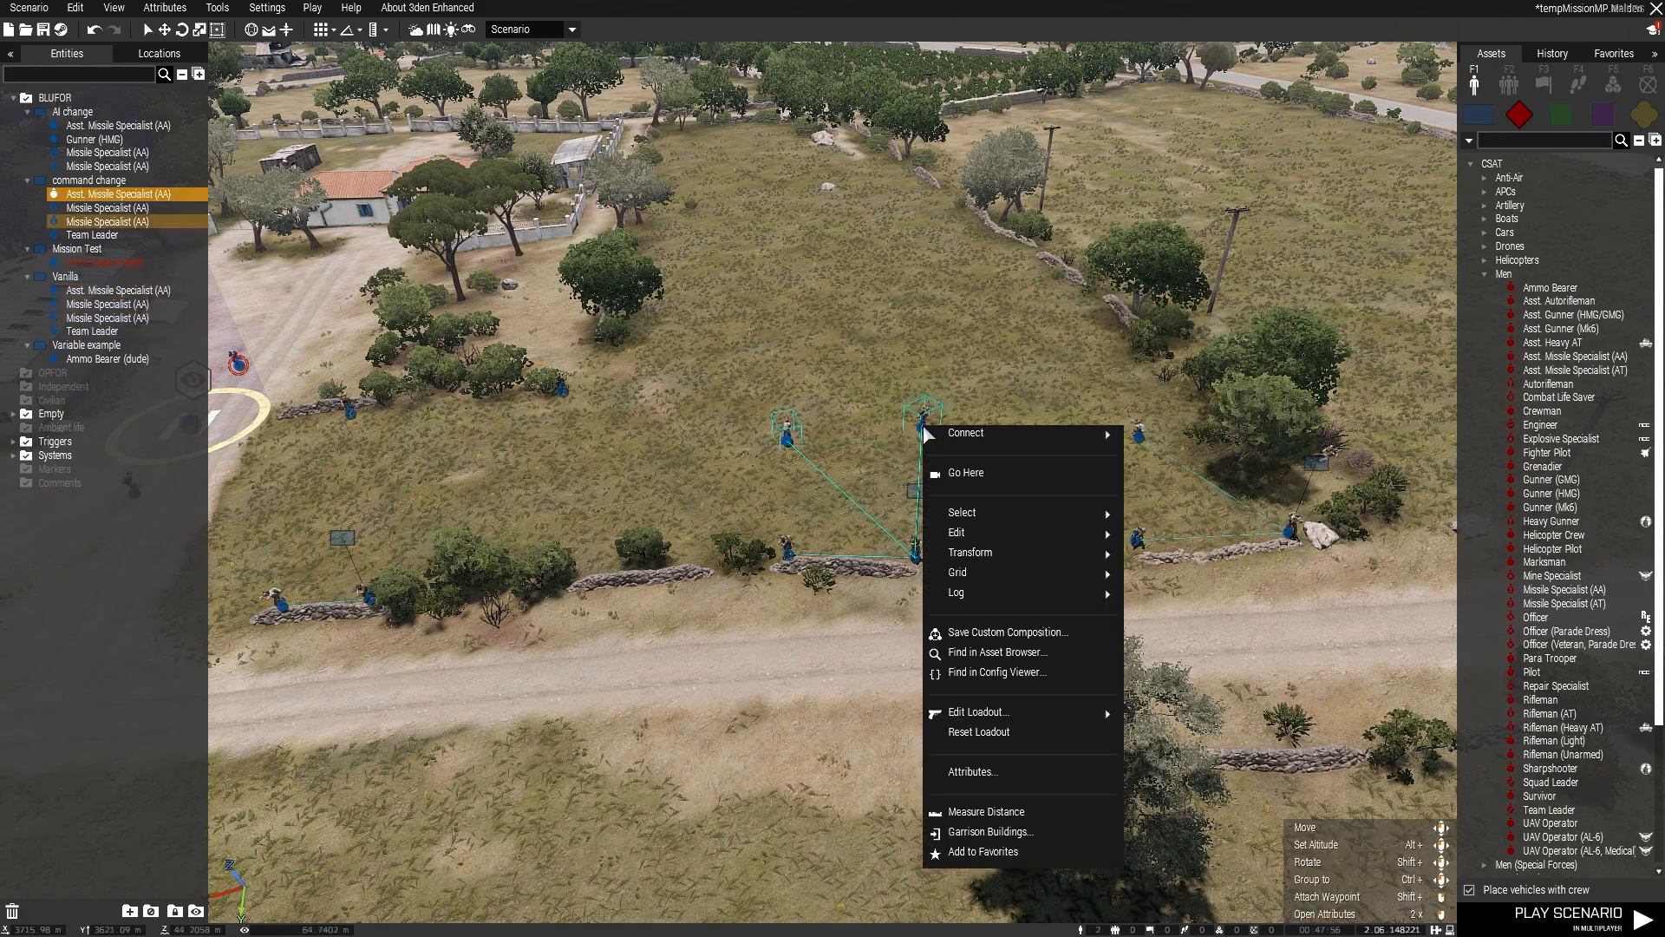
{"action": "left_click", "coordinate": [972, 771]}
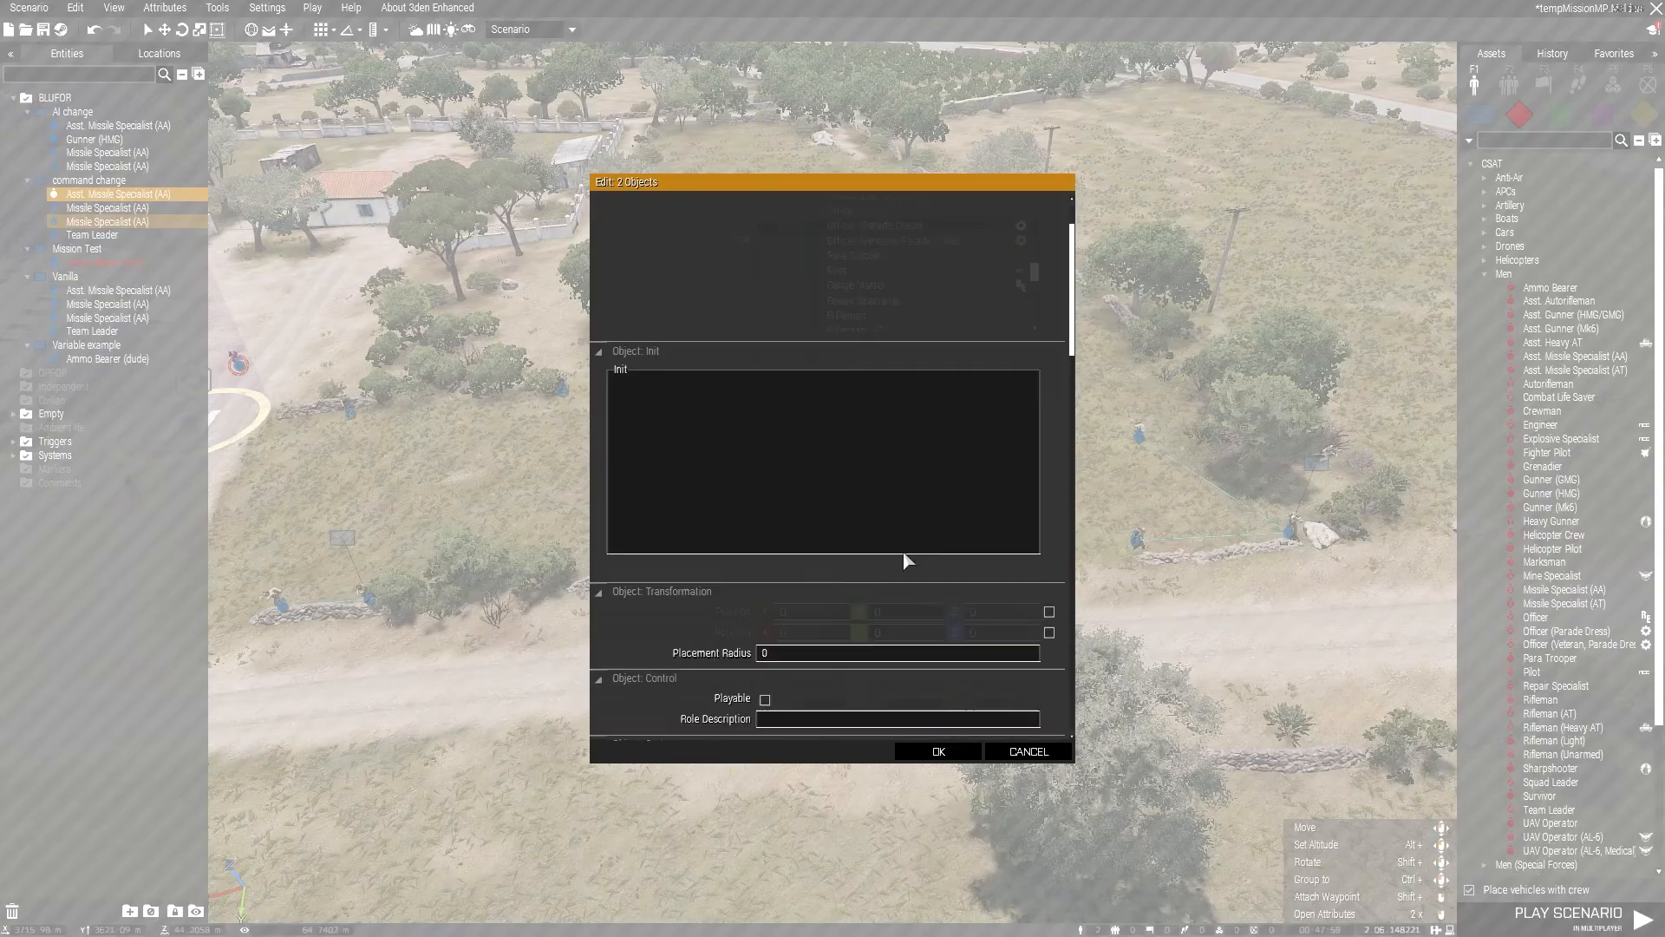
{"action": "scroll", "coordinate": [903, 554], "scroll_direction": "down", "scroll_amount": 2}
{"action": "left_click", "coordinate": [887, 721]}
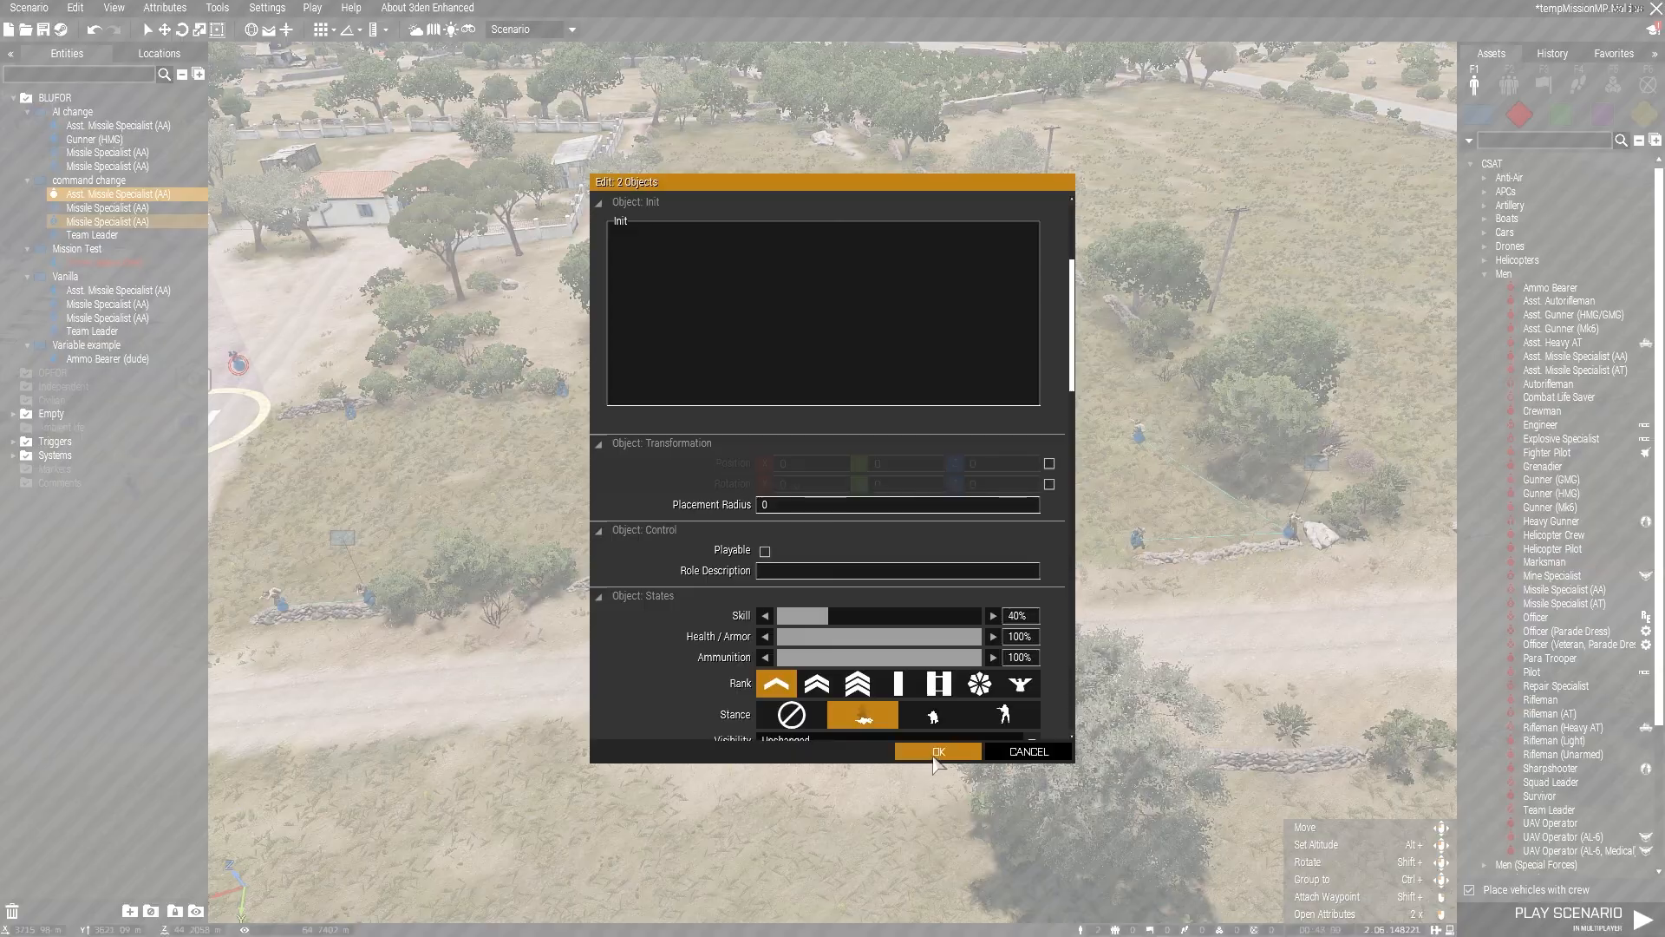
{"action": "left_click", "coordinate": [934, 752]}
Step: Set the stance of the command change group's Missile Specialist (AA) behind the stone wall to Crouch and clear the selection
{"action": "left_click", "coordinate": [789, 551]}
{"action": "right_click", "coordinate": [795, 553]}
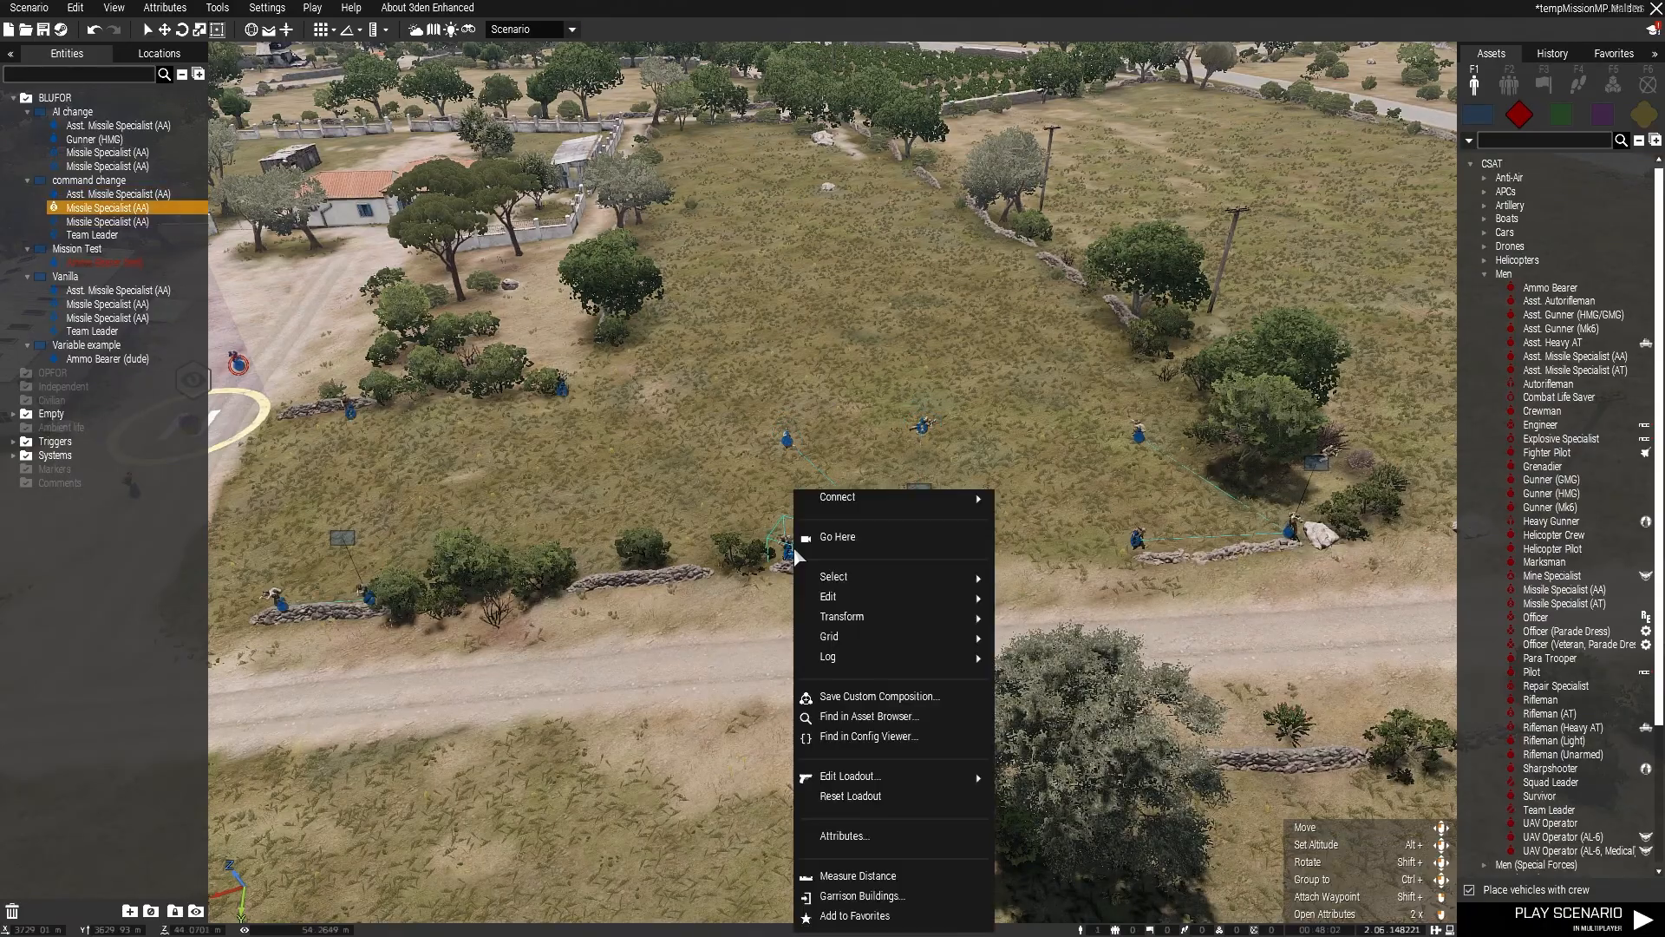
{"action": "left_click", "coordinate": [871, 836]}
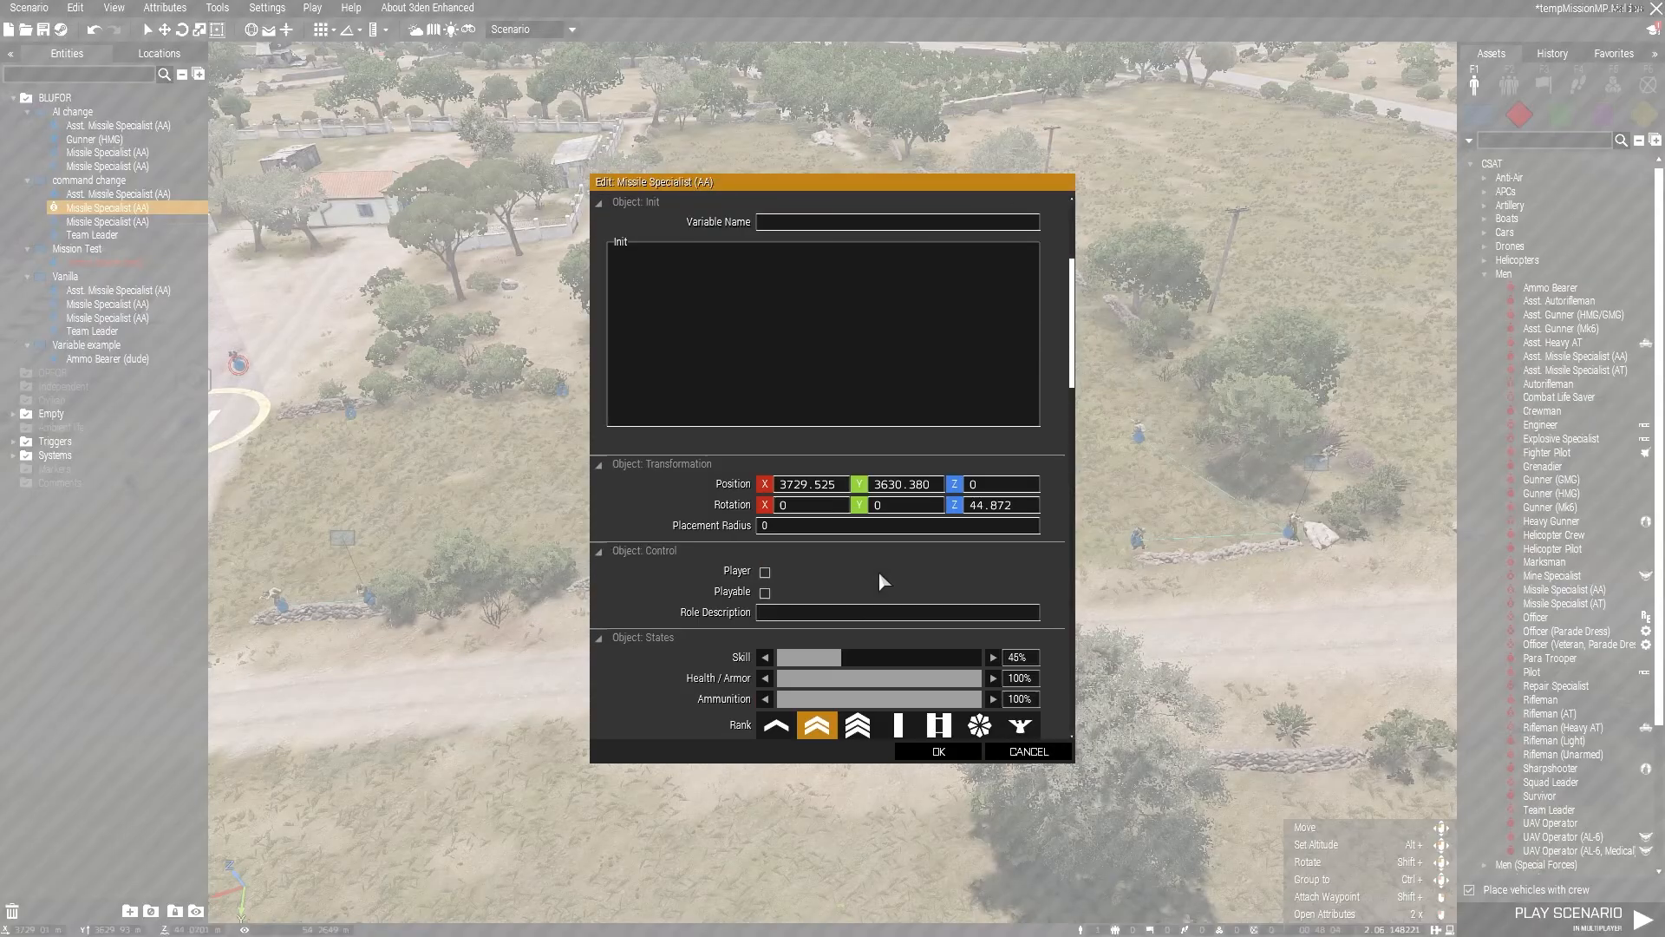
{"action": "scroll", "coordinate": [878, 579], "scroll_direction": "down", "scroll_amount": 3}
{"action": "left_click", "coordinate": [924, 675]}
{"action": "left_click", "coordinate": [939, 751]}
{"action": "left_click", "coordinate": [1051, 774]}
{"action": "scroll", "coordinate": [878, 570], "scroll_direction": "up", "scroll_amount": 5}
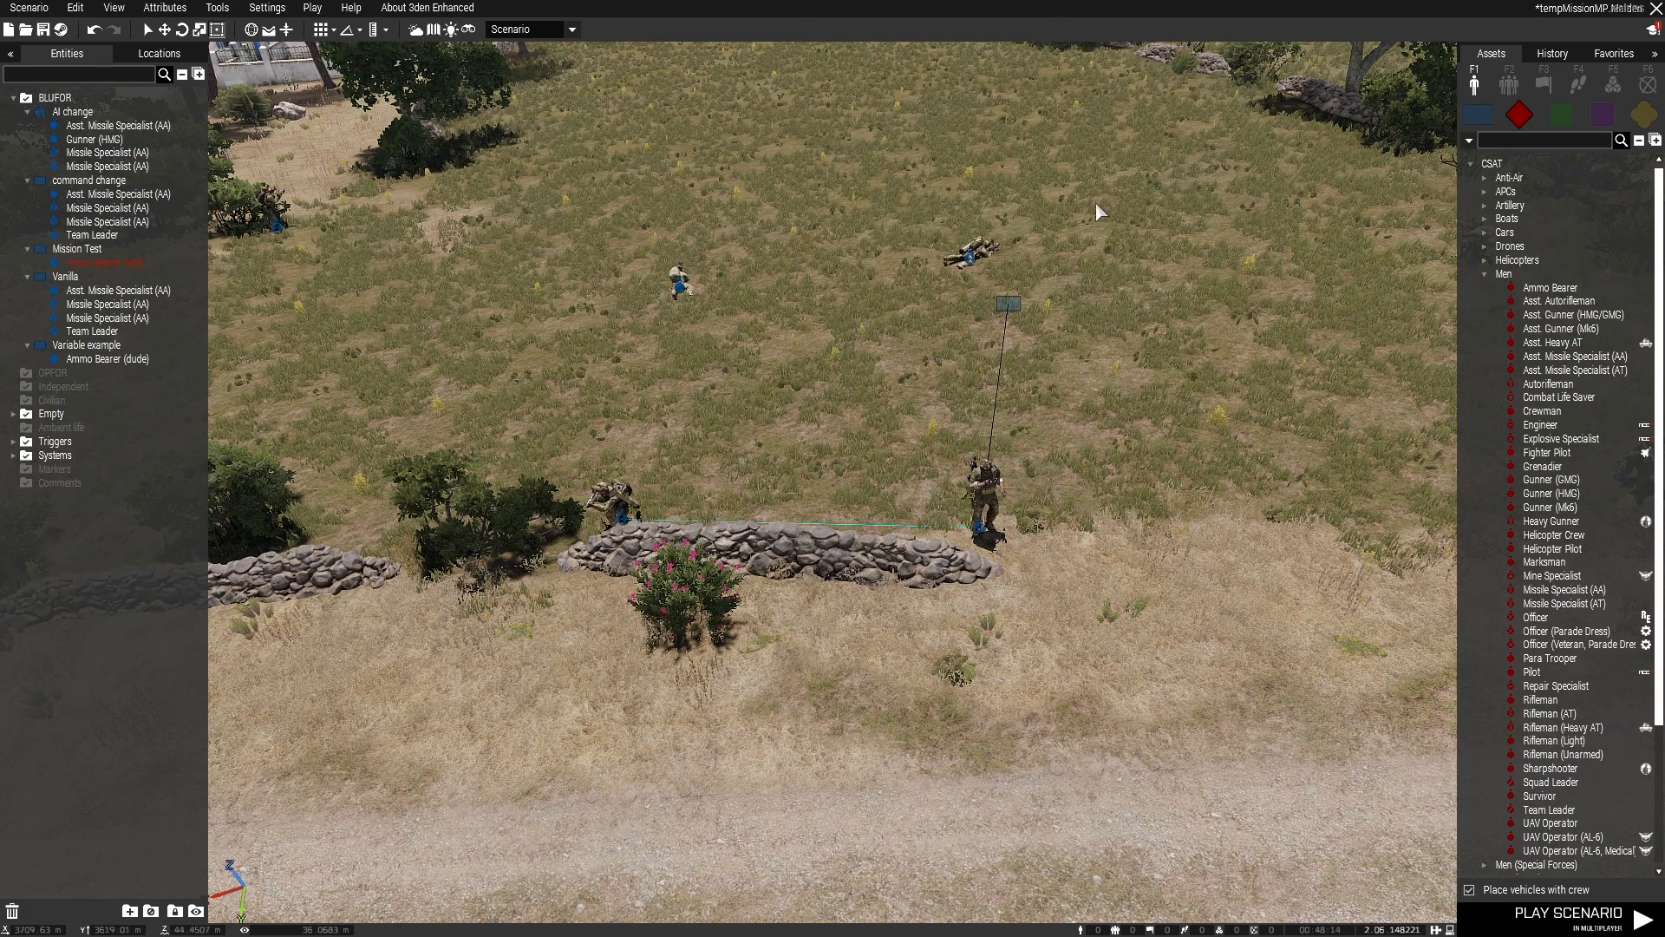
{"action": "scroll", "coordinate": [876, 390], "scroll_direction": "down", "scroll_amount": 4}
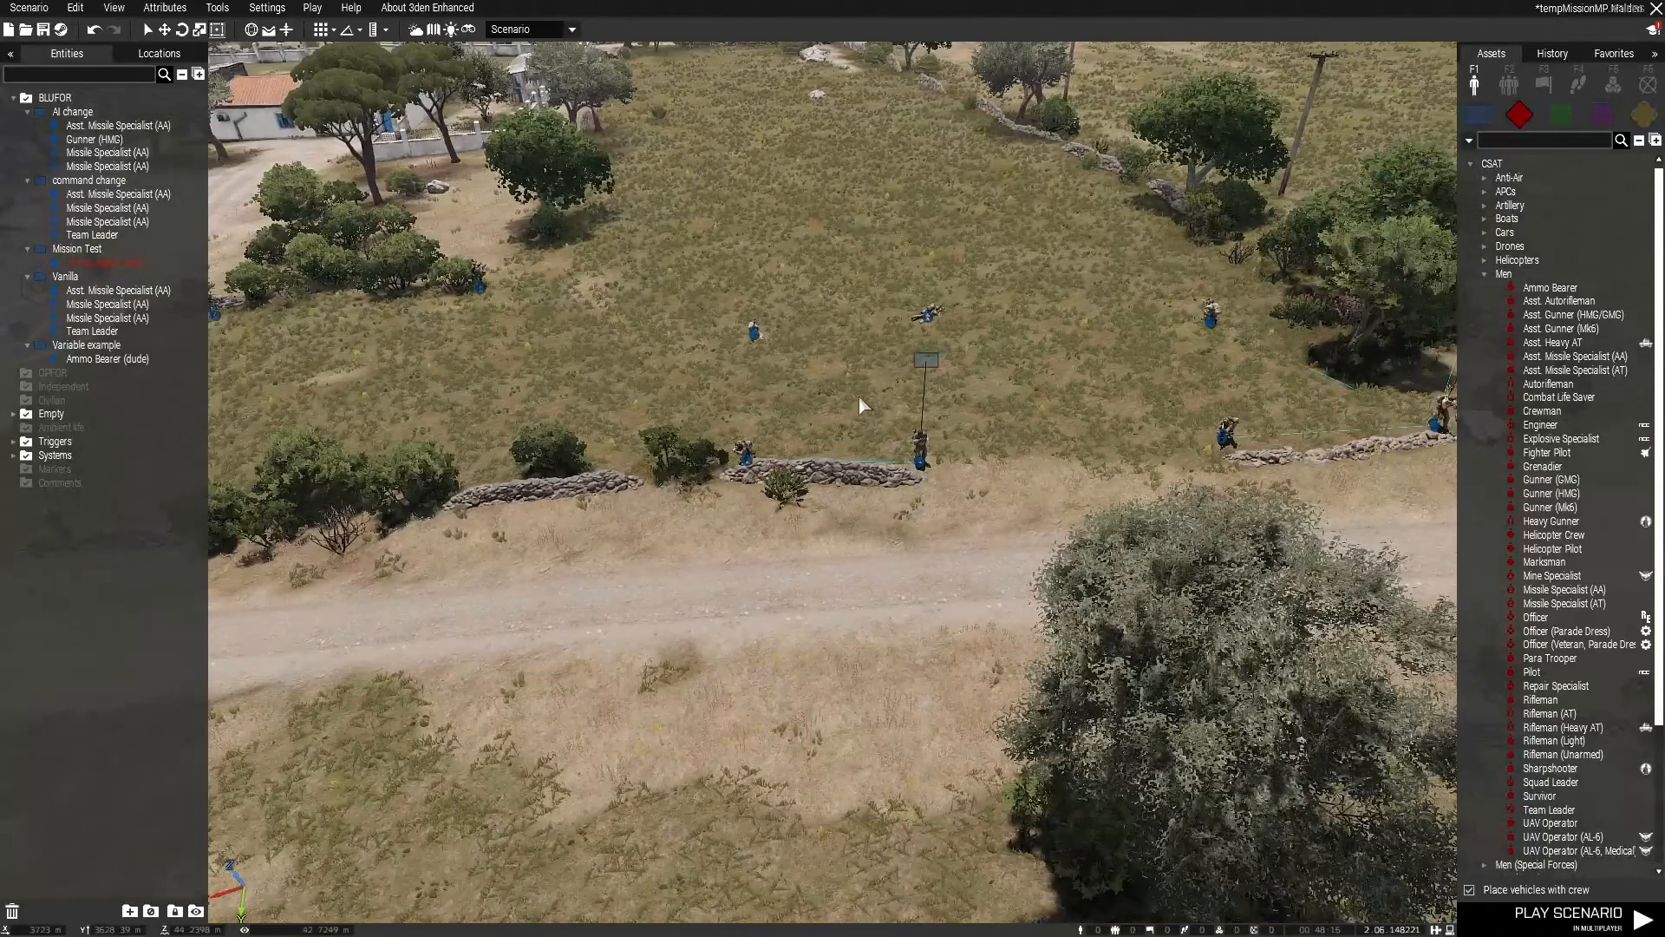
{"action": "scroll", "coordinate": [859, 403], "scroll_direction": "down", "scroll_amount": 3}
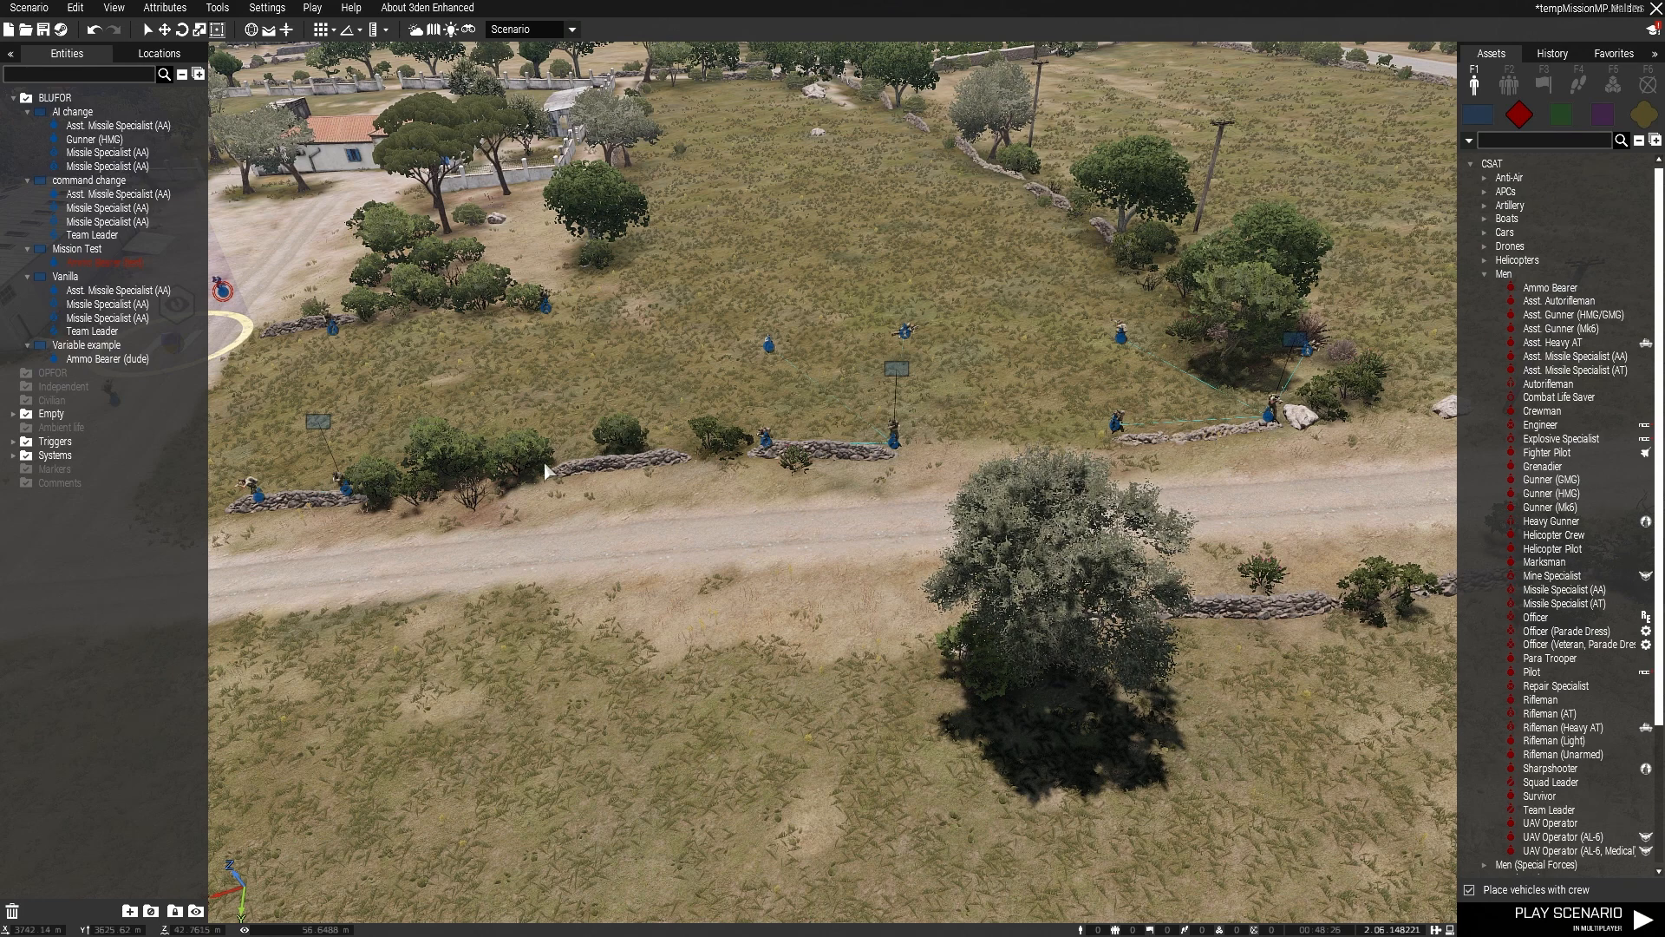
{"action": "key", "text": "a"}
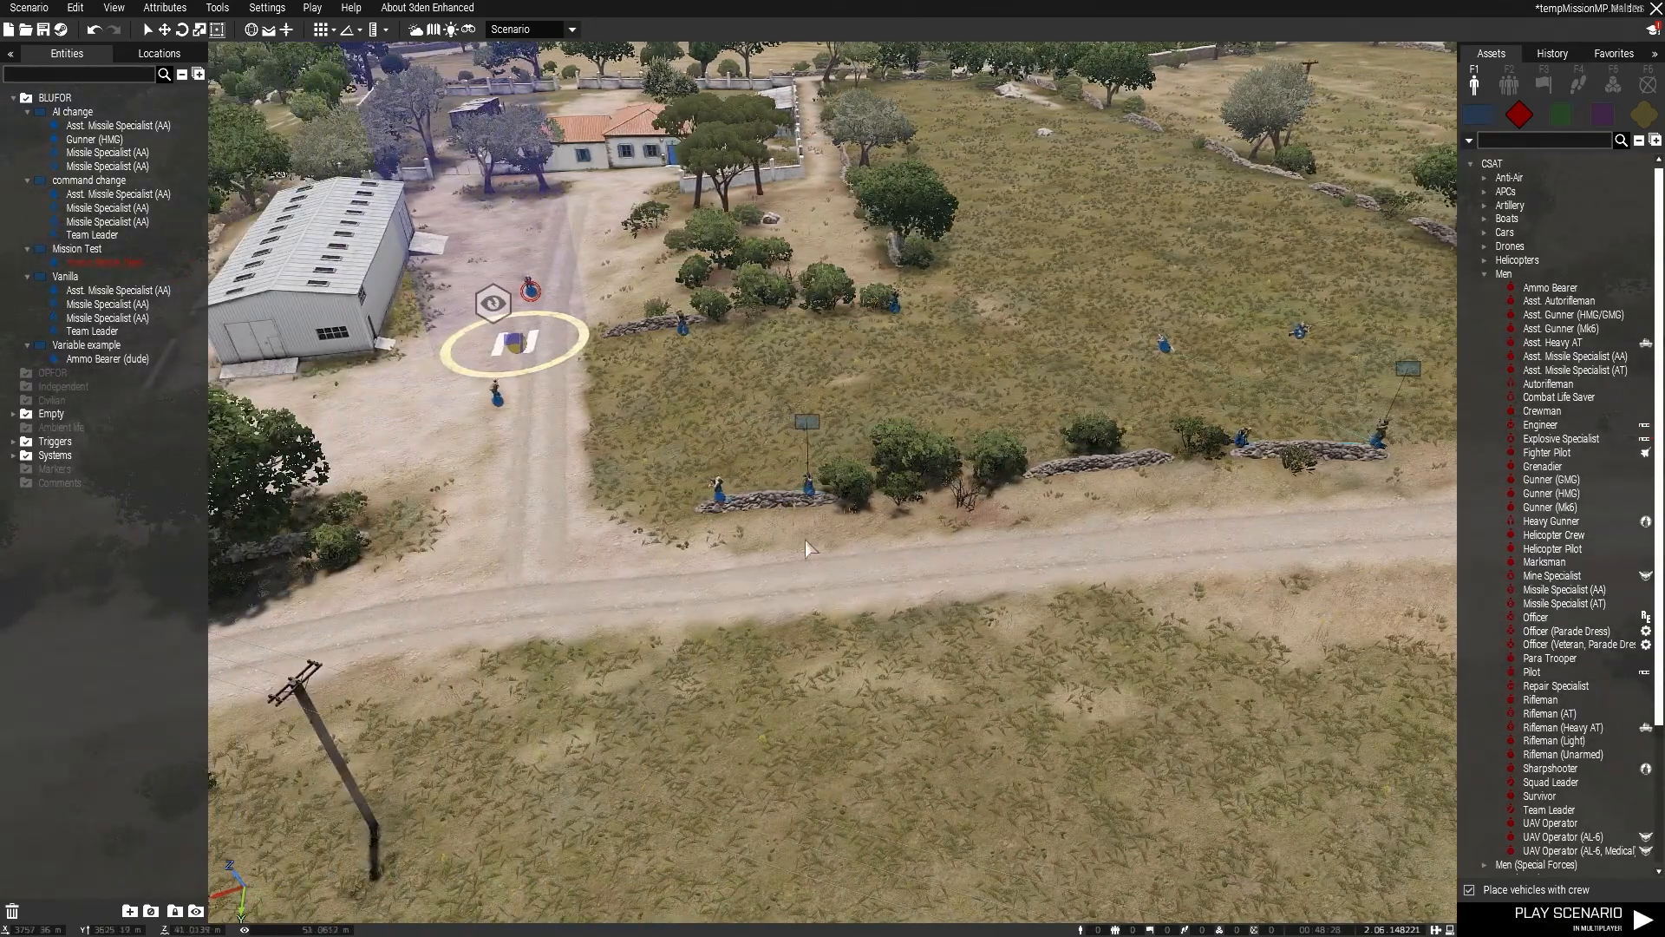
{"action": "left_click", "coordinate": [807, 429]}
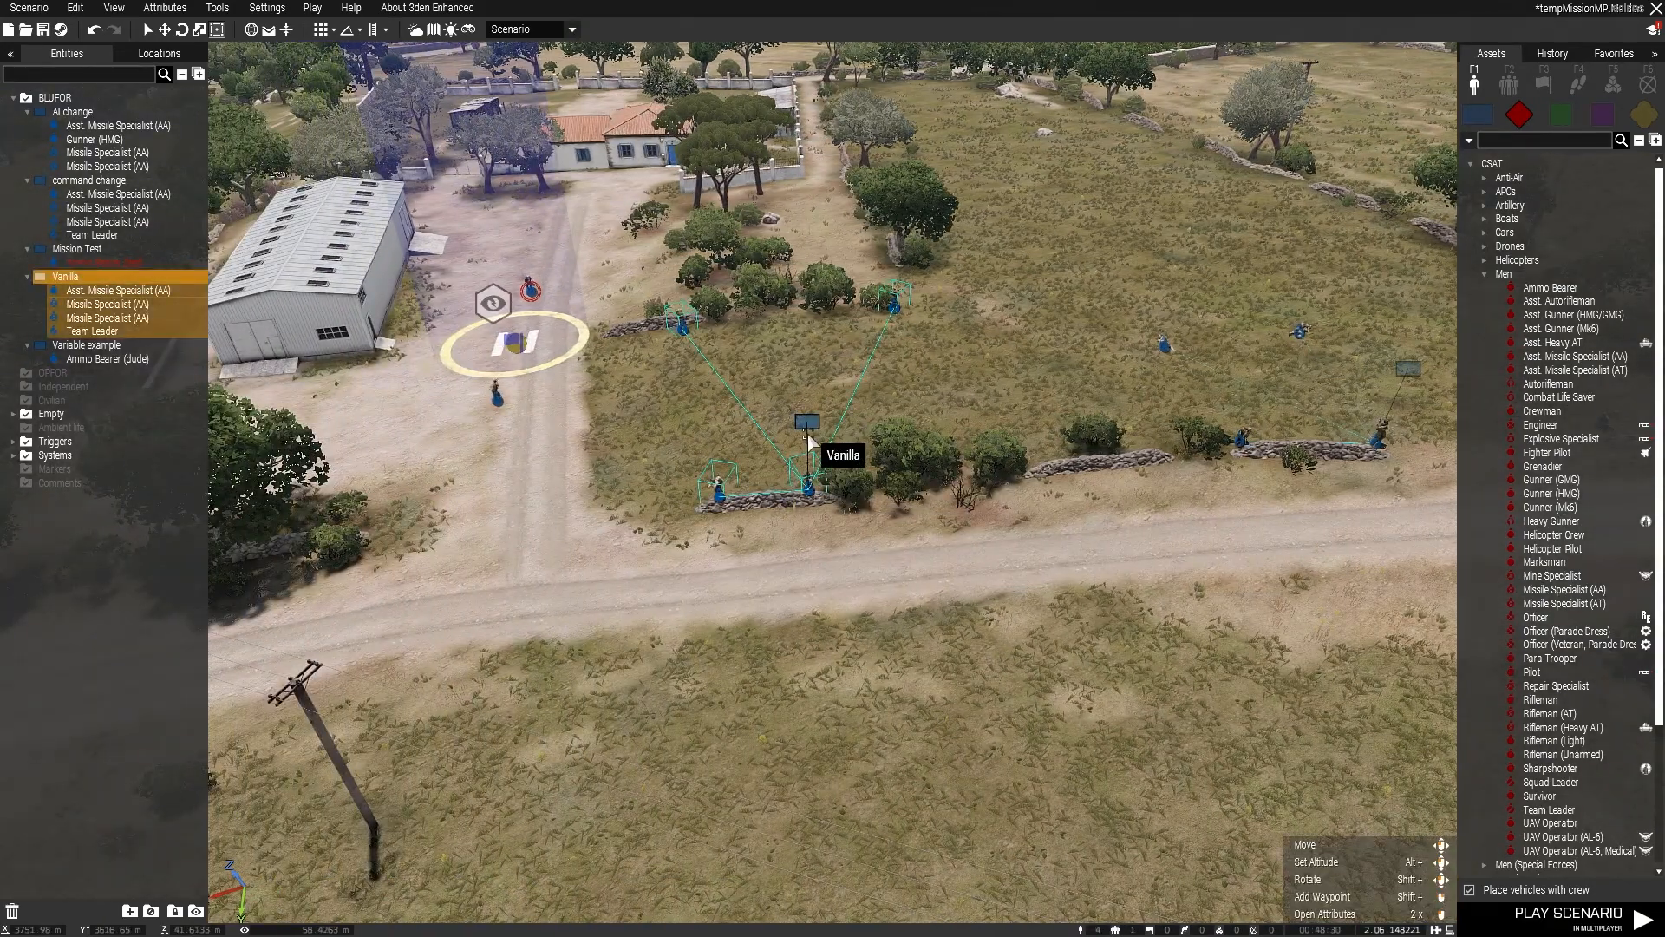
{"action": "double_click", "coordinate": [807, 429]}
{"action": "left_click", "coordinate": [1029, 748]}
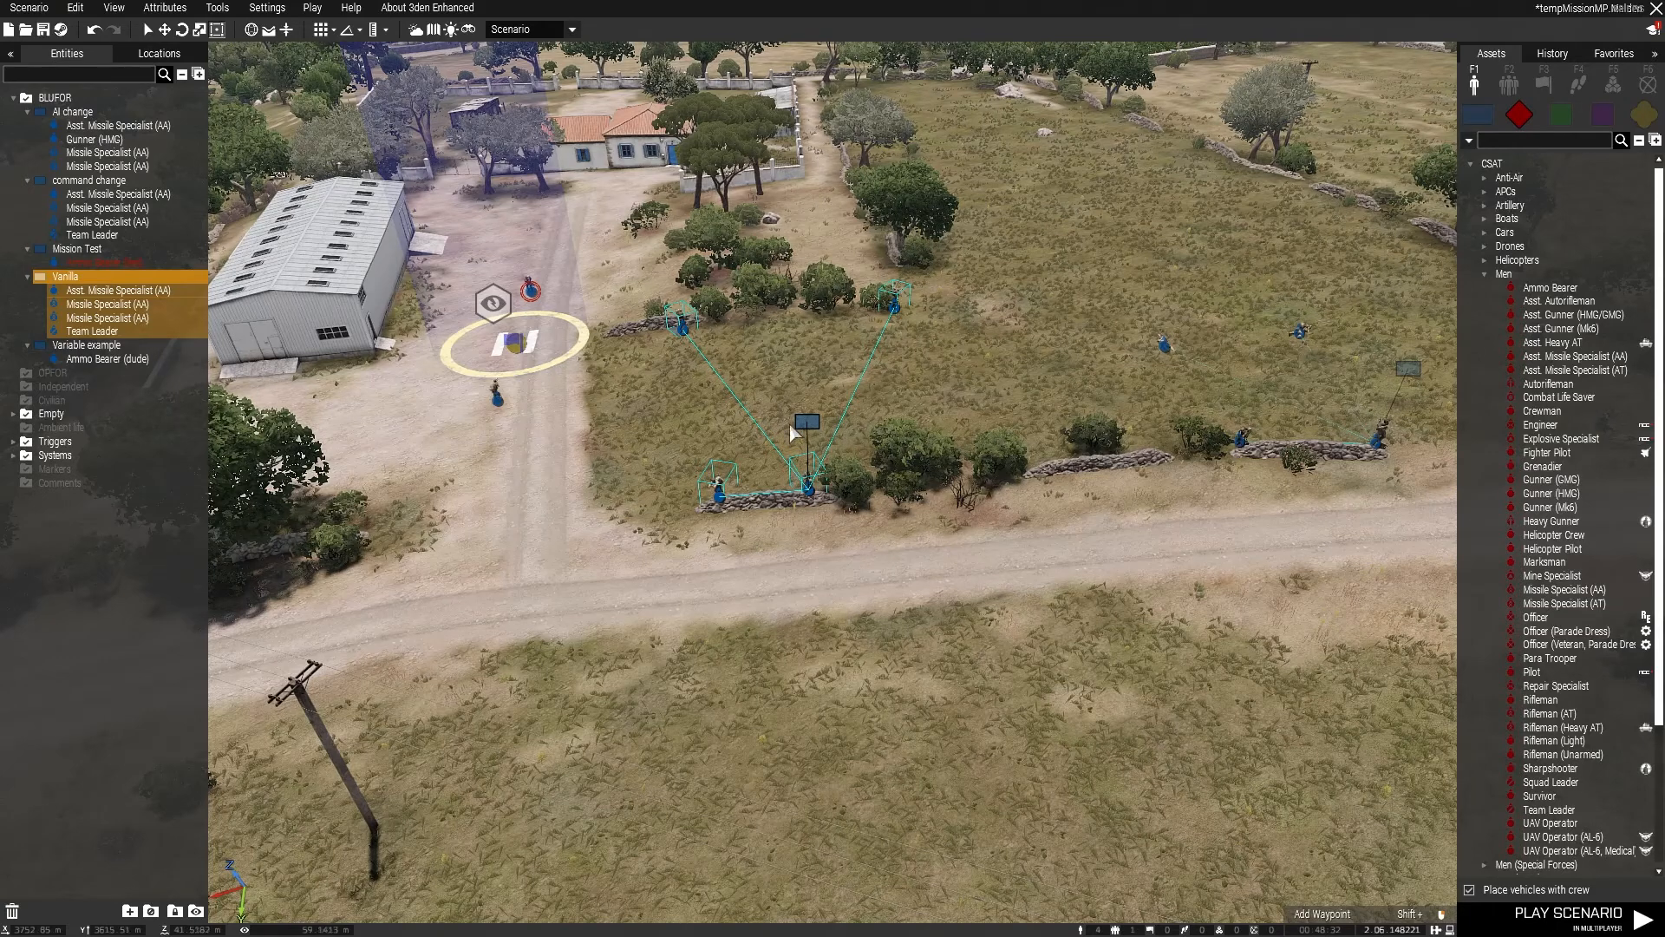
{"action": "left_click", "coordinate": [842, 540]}
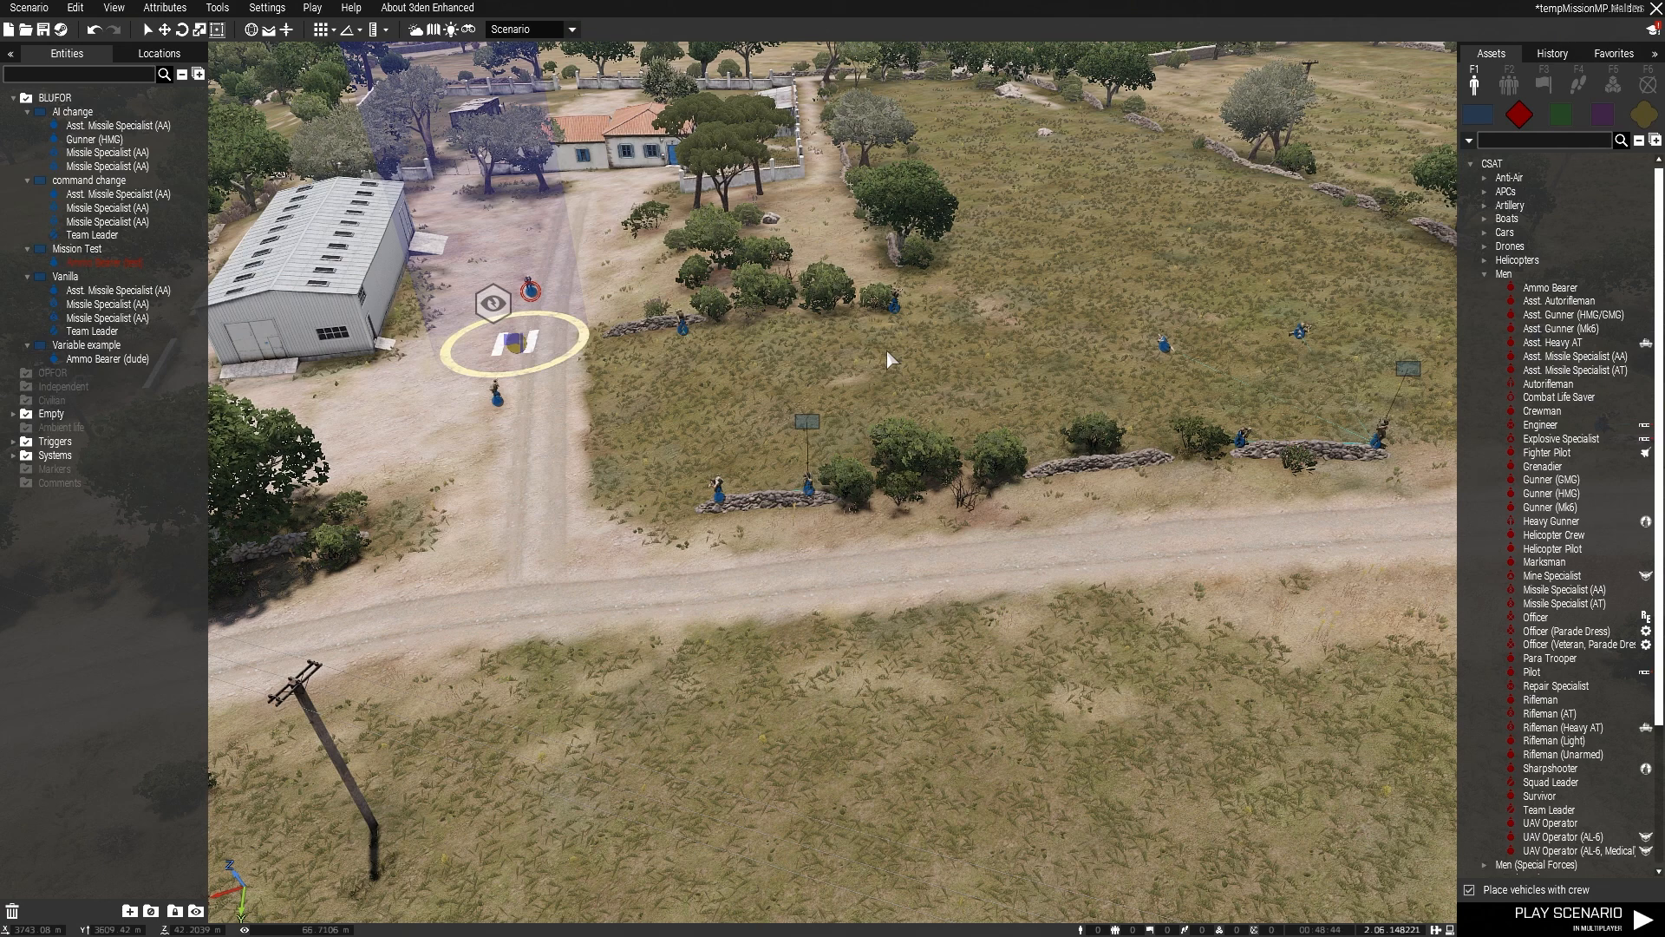
Step: Open the attributes of the Vanilla group and examine its composition state and group marker settings
{"action": "left_click", "coordinate": [799, 427]}
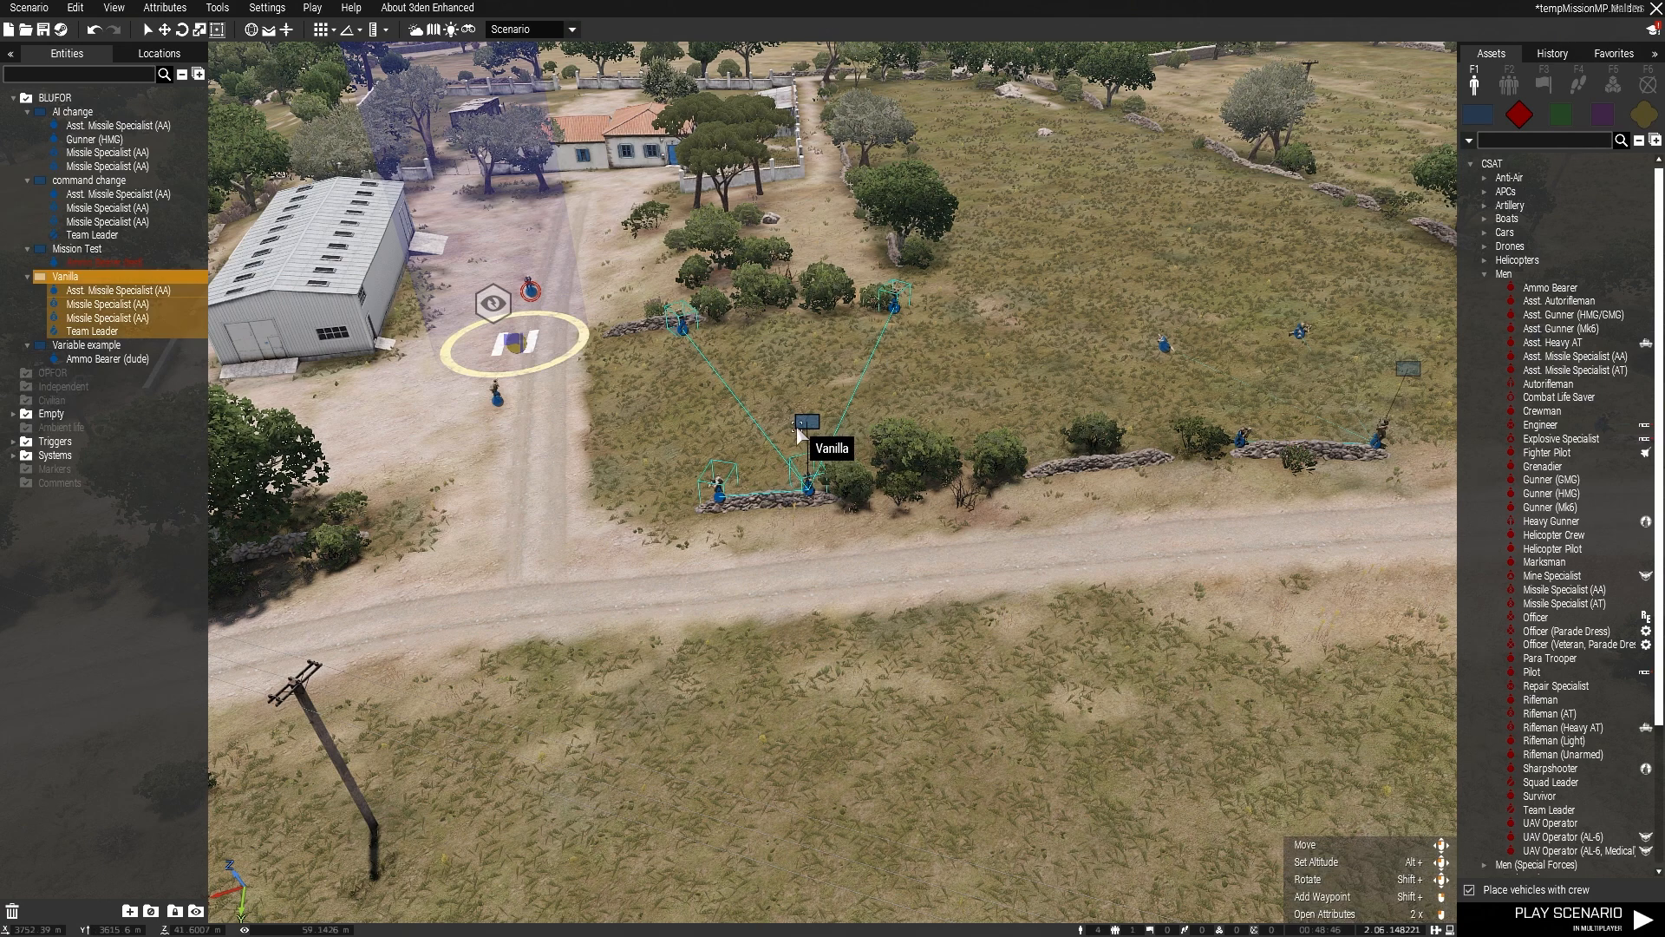
{"action": "double_click", "coordinate": [798, 427]}
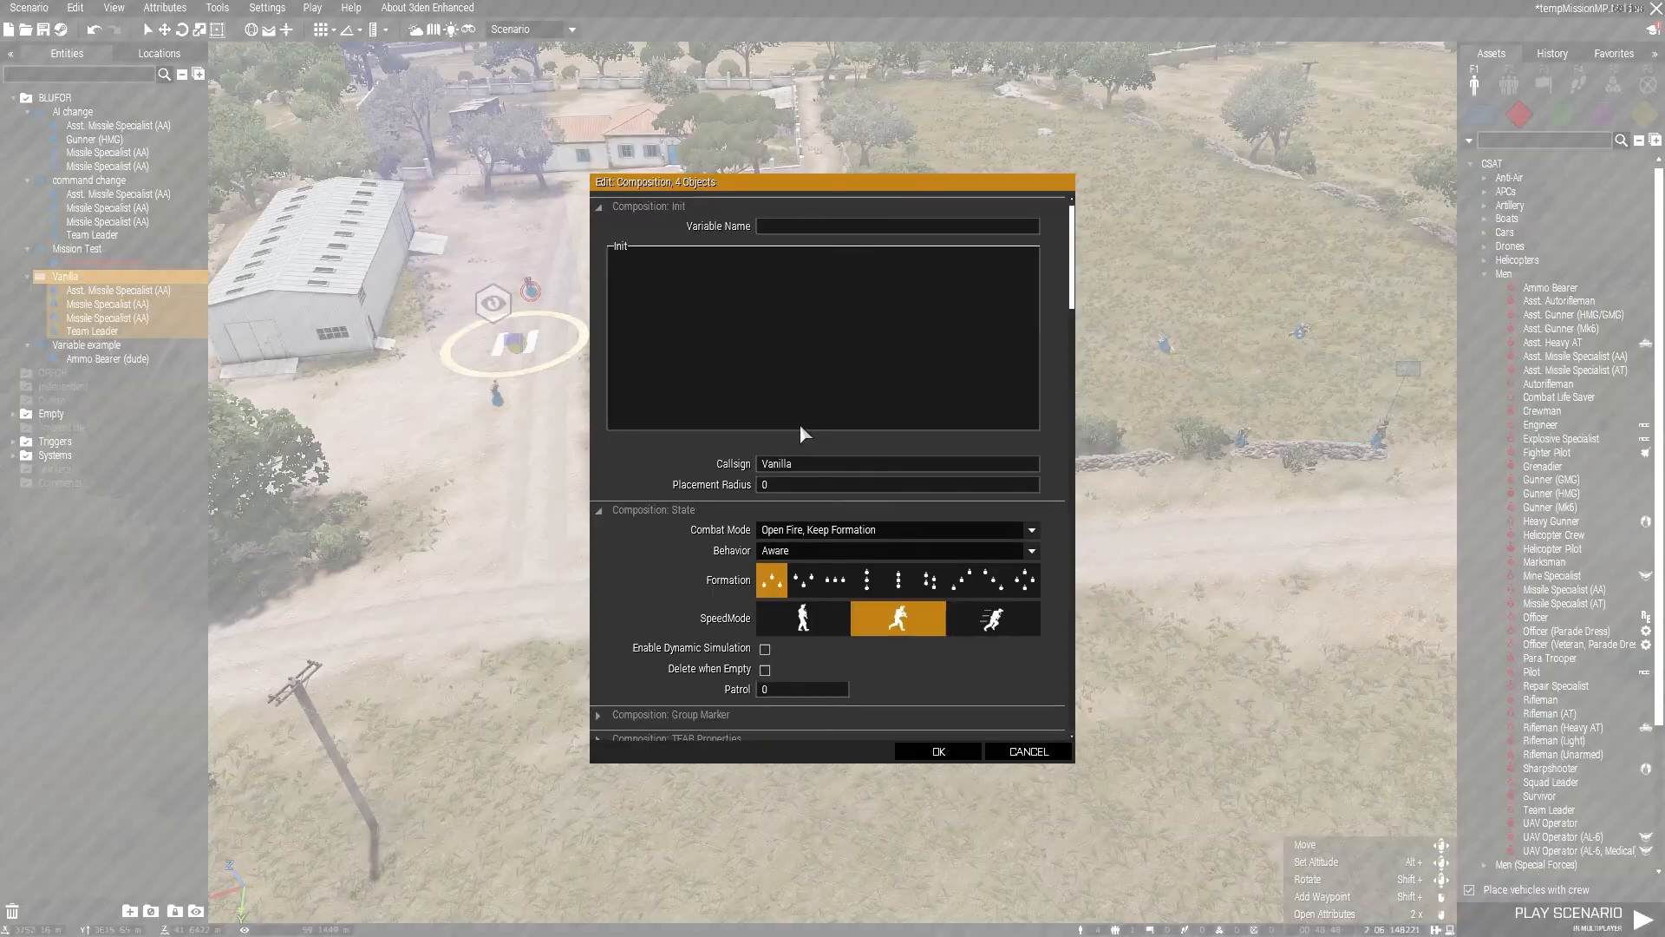
{"action": "scroll", "coordinate": [750, 295], "scroll_direction": "down", "scroll_amount": 3}
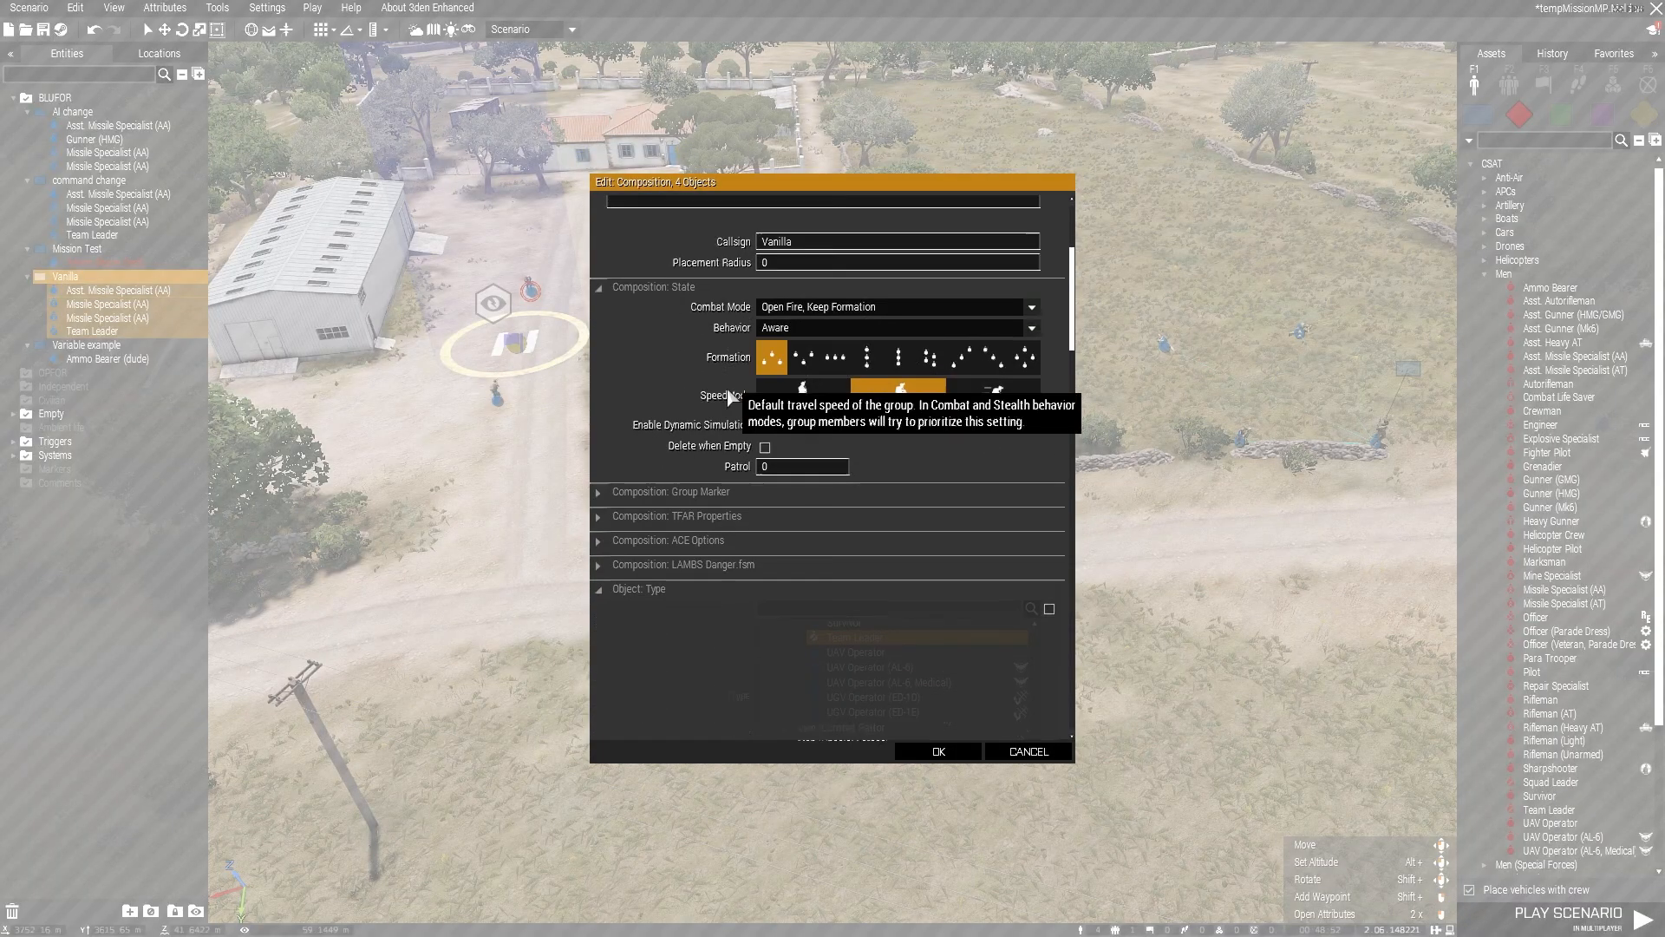
{"action": "scroll", "coordinate": [780, 382], "scroll_direction": "down", "scroll_amount": 3}
{"action": "left_click", "coordinate": [608, 383]}
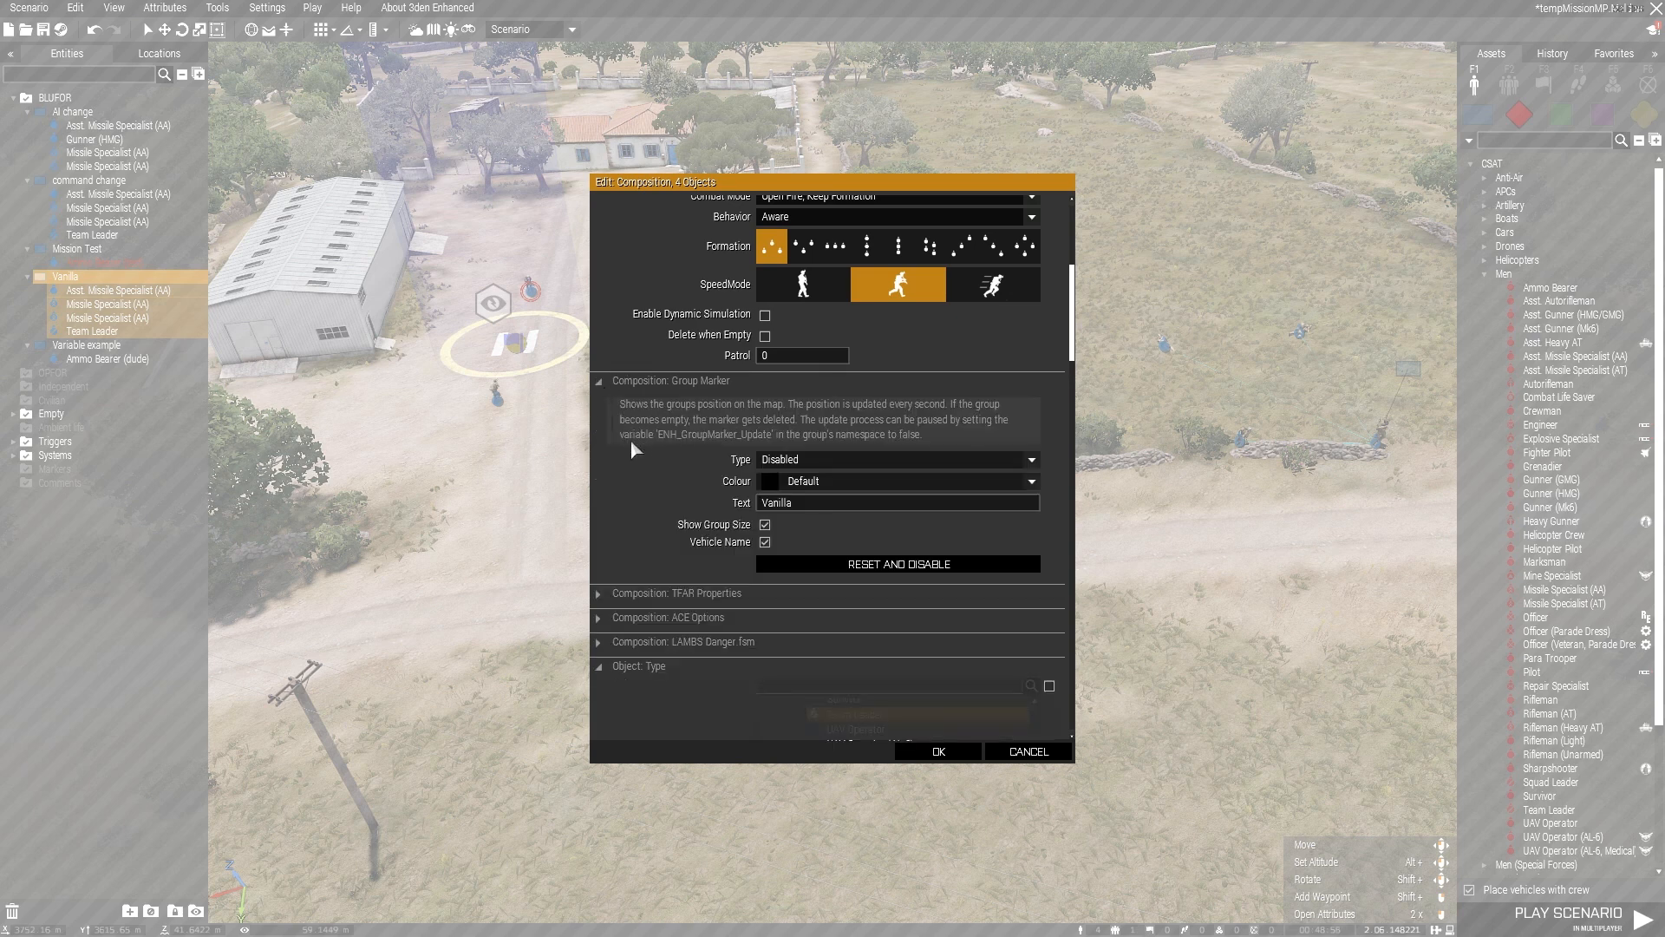
{"action": "left_click", "coordinate": [600, 382]}
{"action": "scroll", "coordinate": [884, 423], "scroll_direction": "up", "scroll_amount": 2}
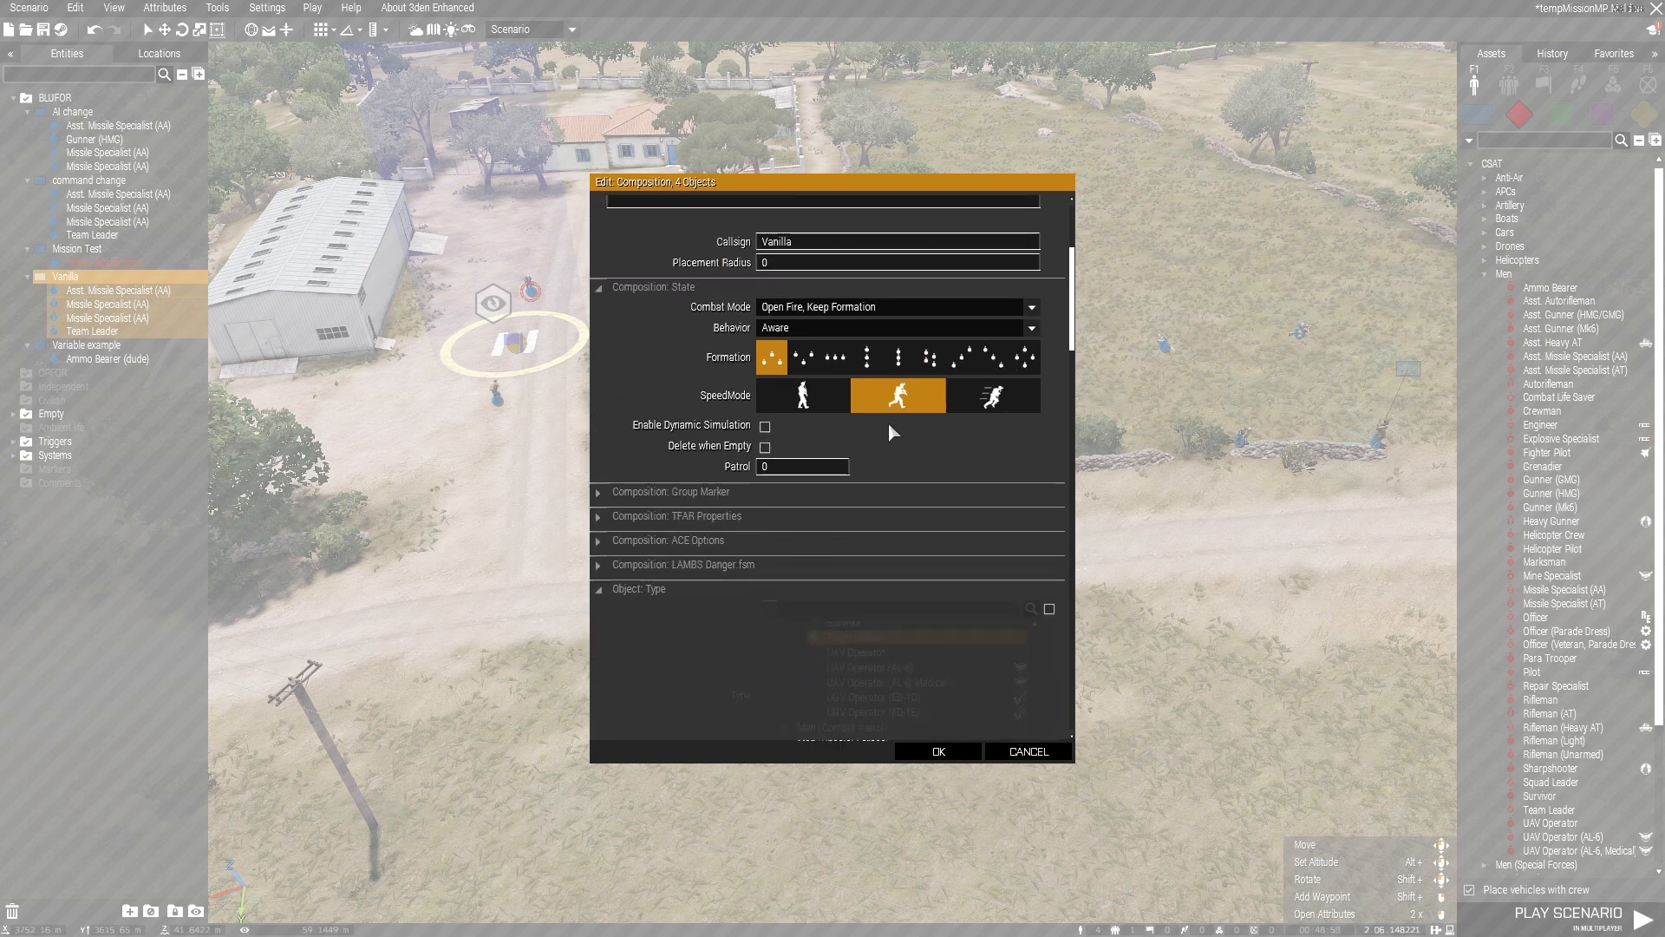
Step: Set the Vanilla group's behavior to Safe, its formation to the fifth option and its speed mode to walking, and apply the changes
{"action": "scroll", "coordinate": [950, 460], "scroll_direction": "up", "scroll_amount": 3}
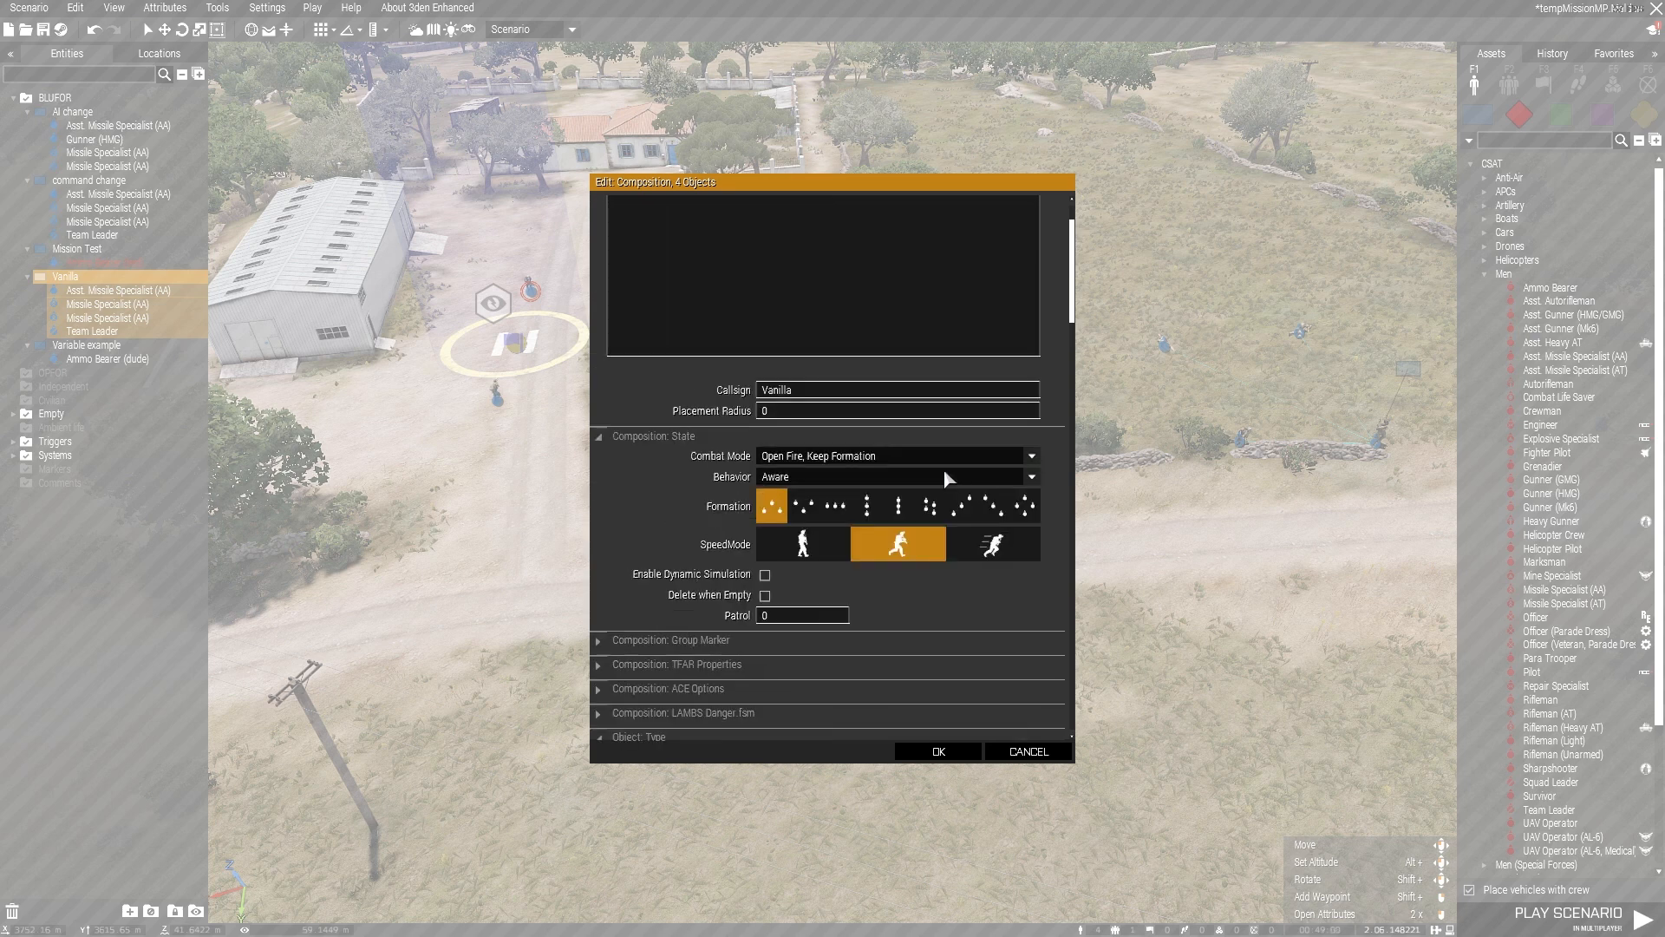
{"action": "scroll", "coordinate": [659, 297], "scroll_direction": "up", "scroll_amount": 2}
{"action": "scroll", "coordinate": [902, 478], "scroll_direction": "down", "scroll_amount": 2}
{"action": "left_click", "coordinate": [794, 476]}
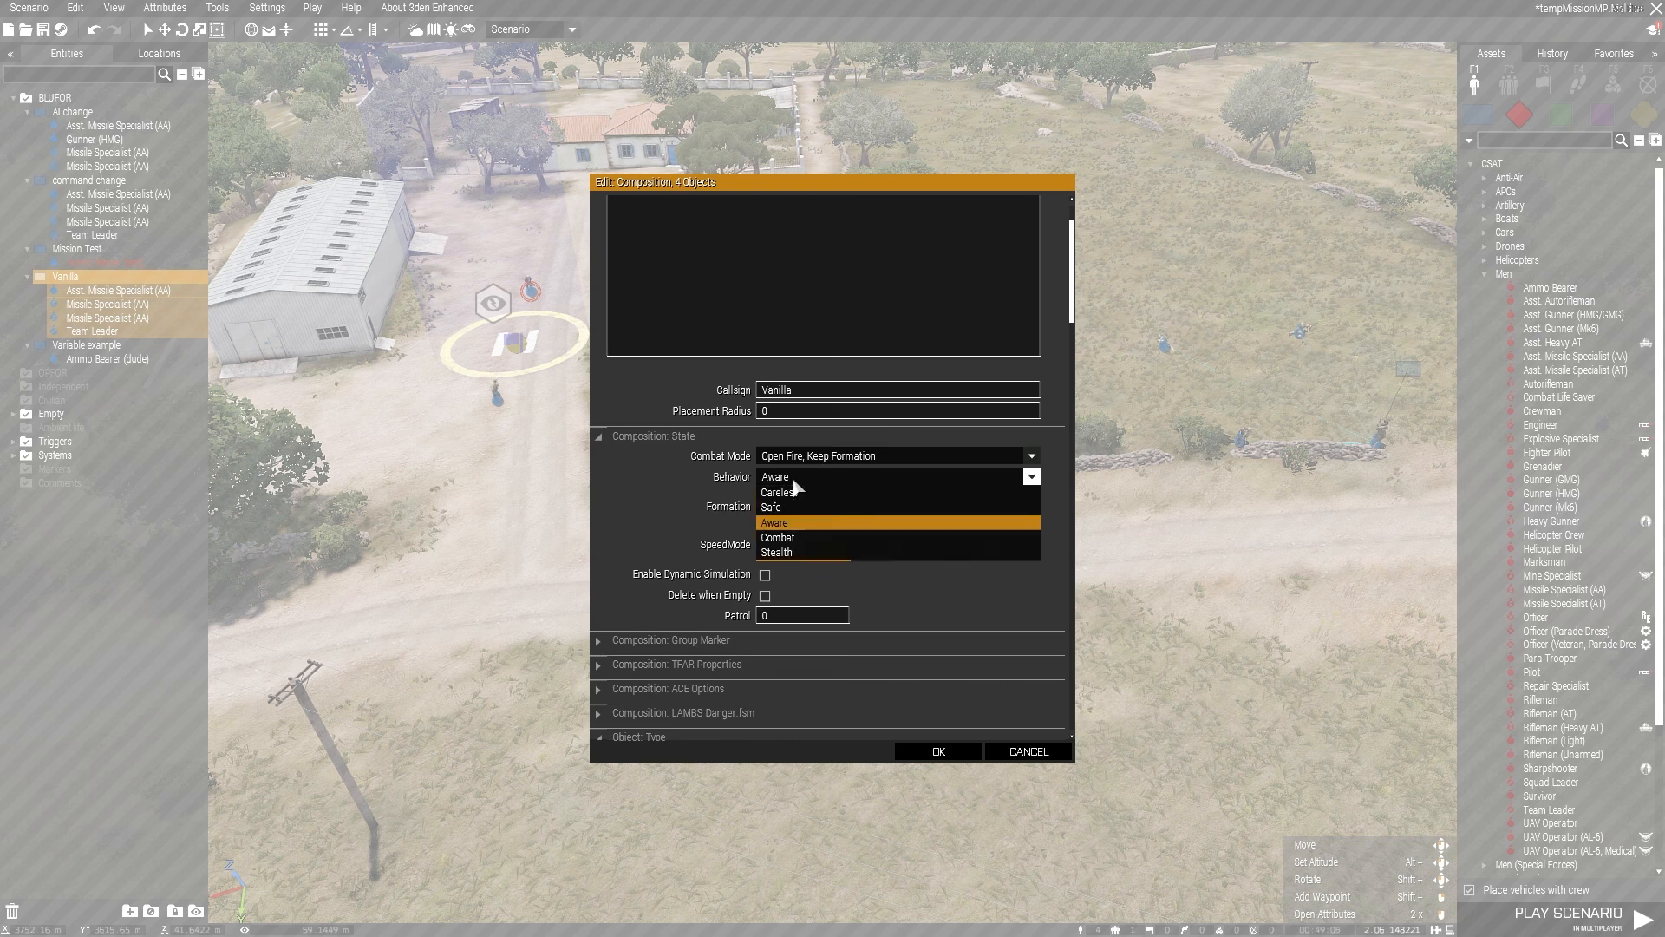
{"action": "left_click", "coordinate": [794, 499]}
{"action": "left_click", "coordinate": [899, 506]}
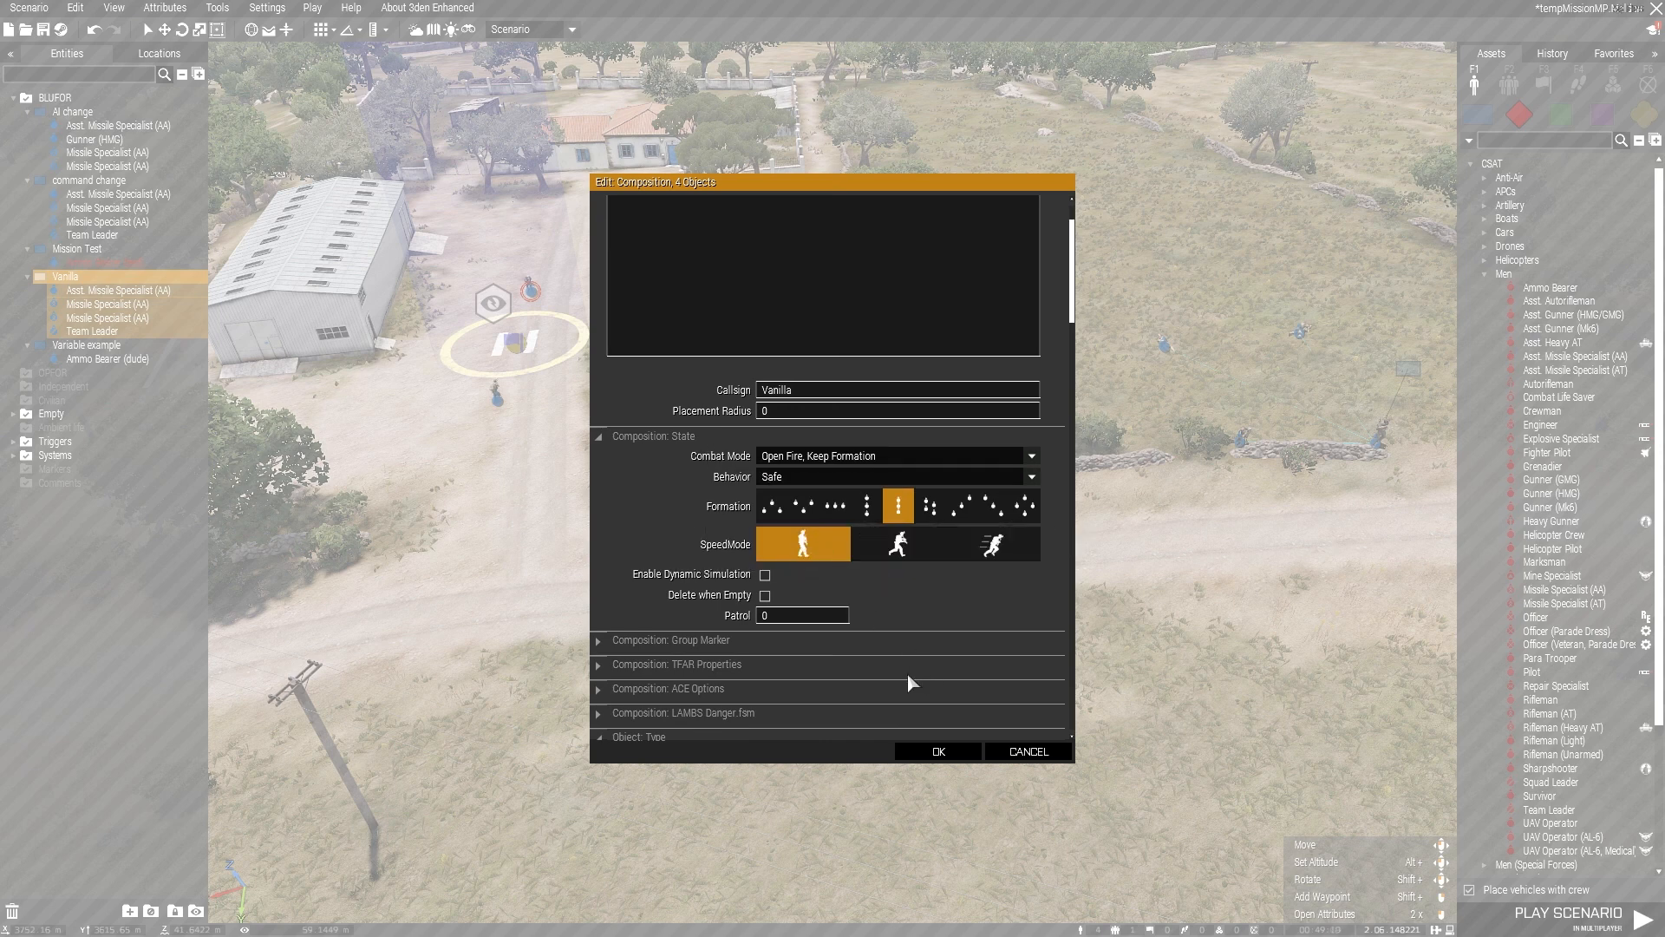
{"action": "left_click", "coordinate": [942, 751]}
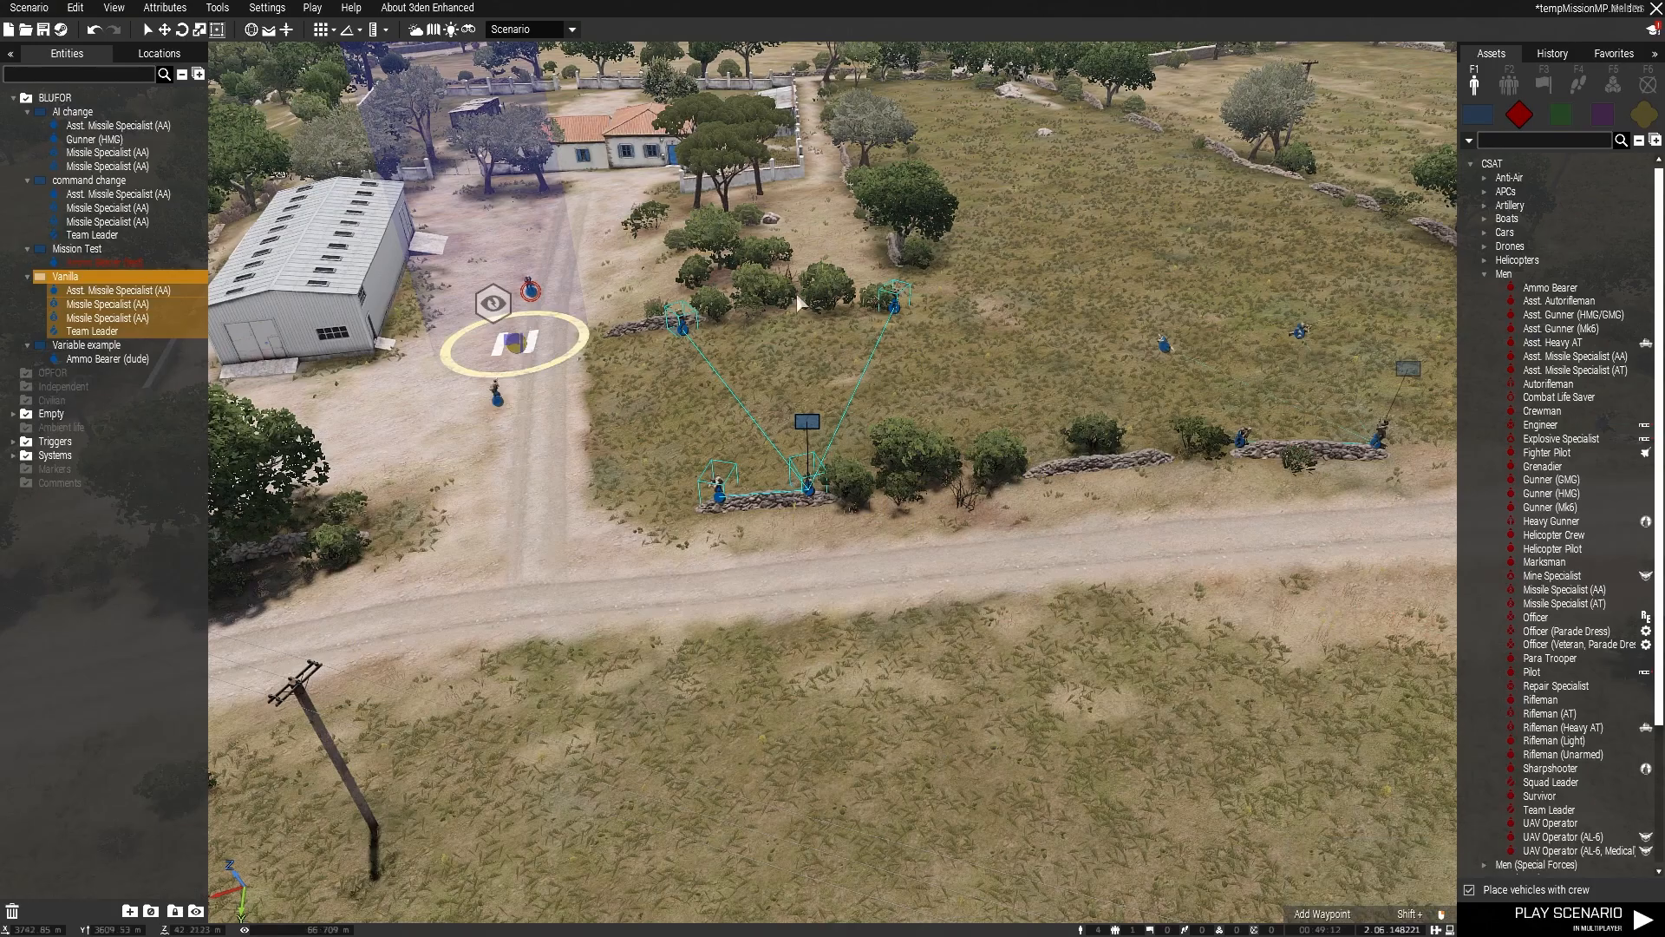
Step: Open the attributes of the Mission Test group's Ammo Bearer near the helipad and examine its variable name
{"action": "left_click", "coordinate": [684, 481]}
{"action": "key", "text": "w"}
{"action": "right_click_drag", "start_coordinate": [684, 481], "coordinate": [716, 523]}
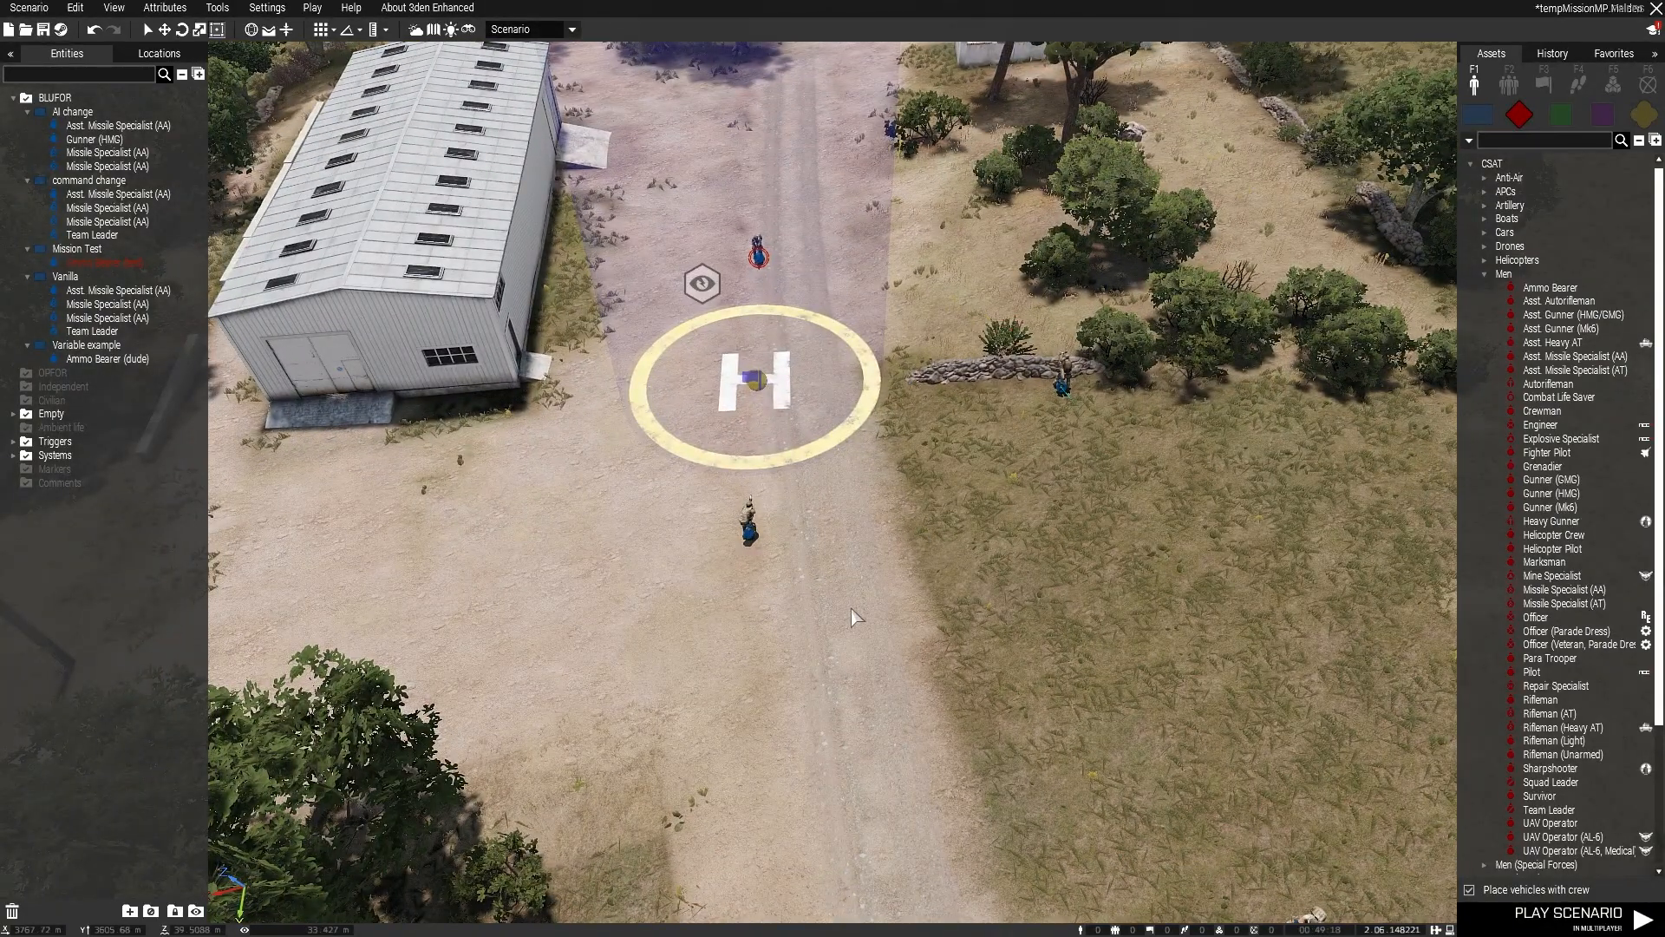
{"action": "left_click", "coordinate": [758, 255]}
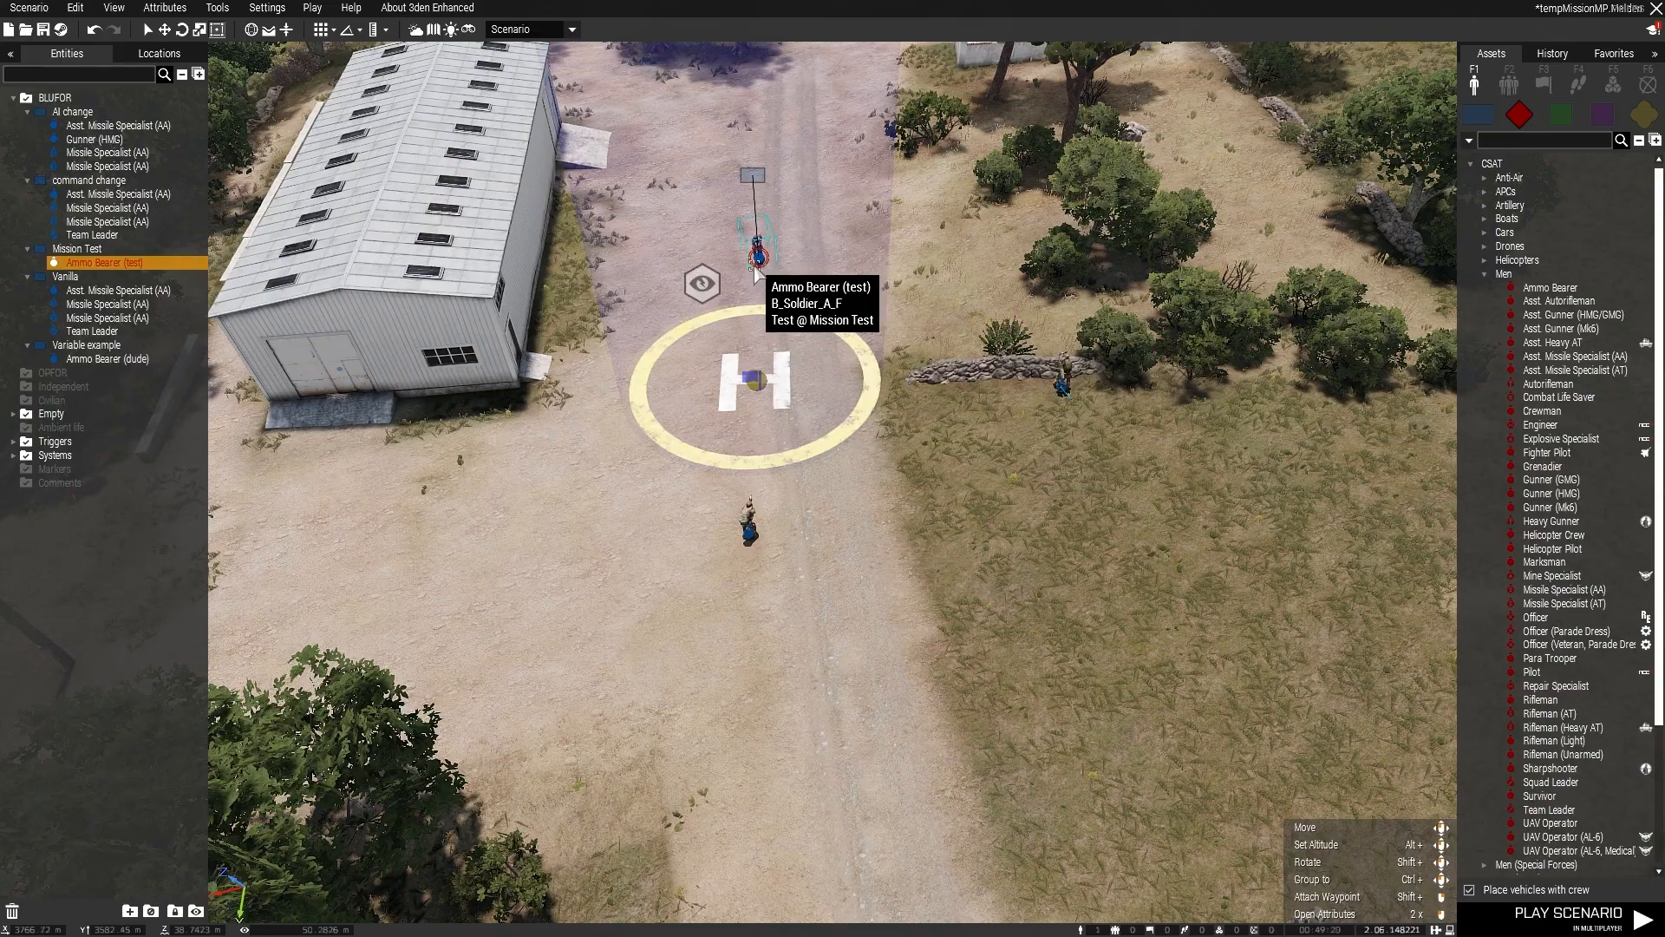
{"action": "right_click", "coordinate": [761, 260]}
{"action": "left_click", "coordinate": [859, 609]}
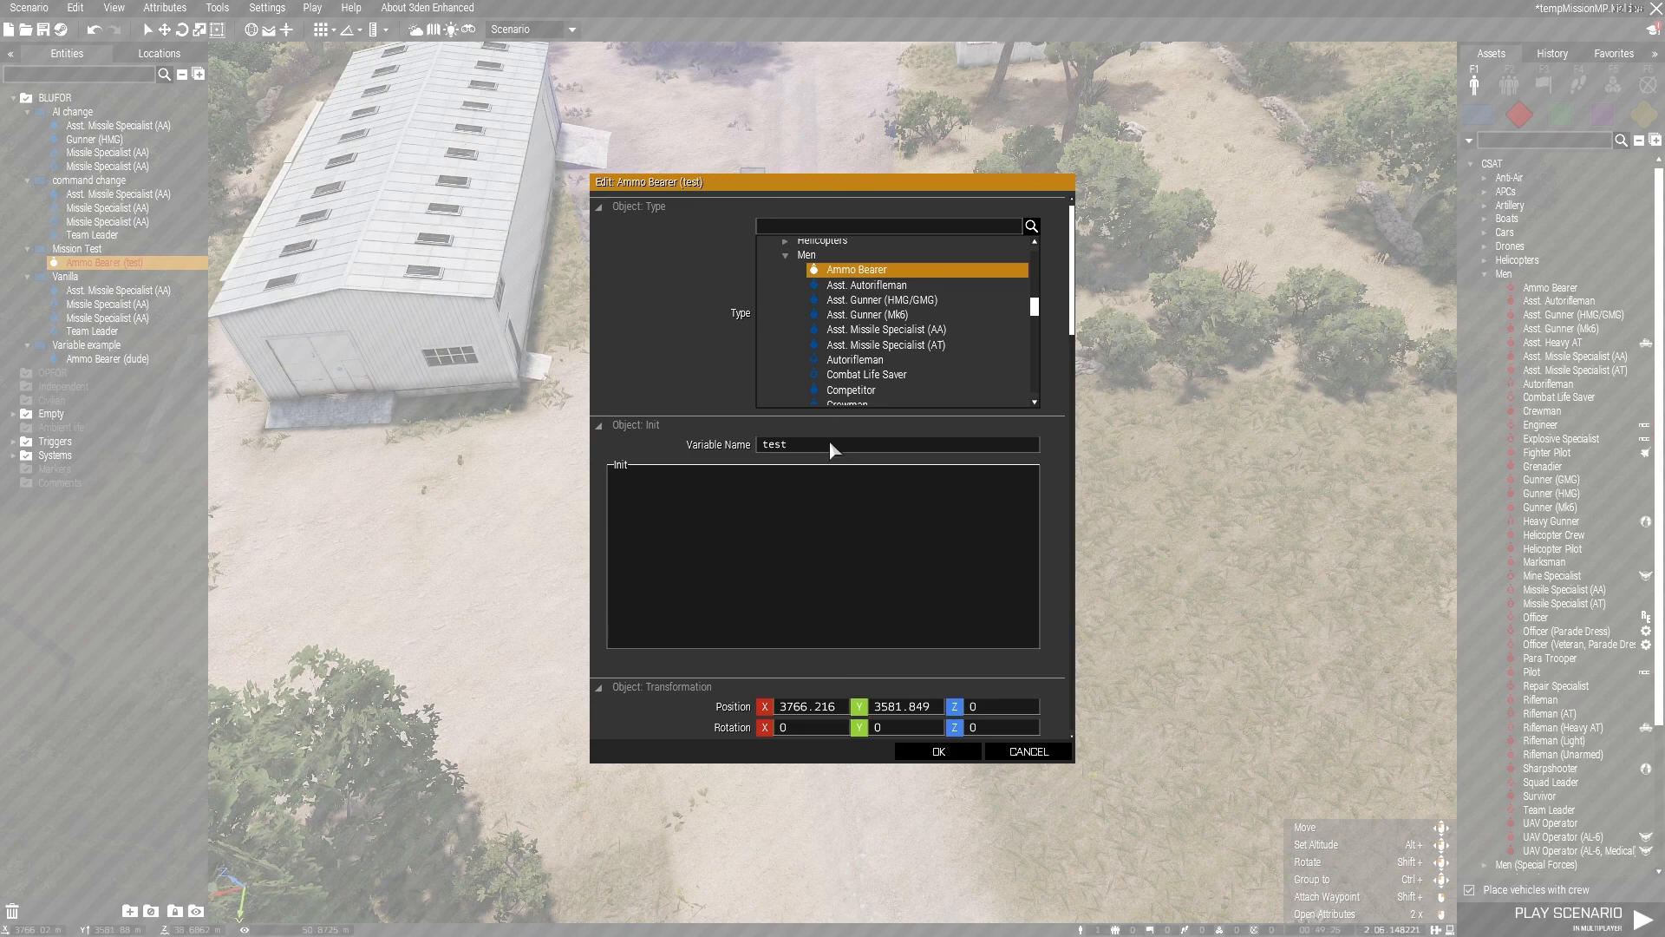
{"action": "left_click", "coordinate": [954, 751]}
Step: Examine the variable name in the attributes of the Variable example group's Ammo Bearer
{"action": "right_click", "coordinate": [744, 493]}
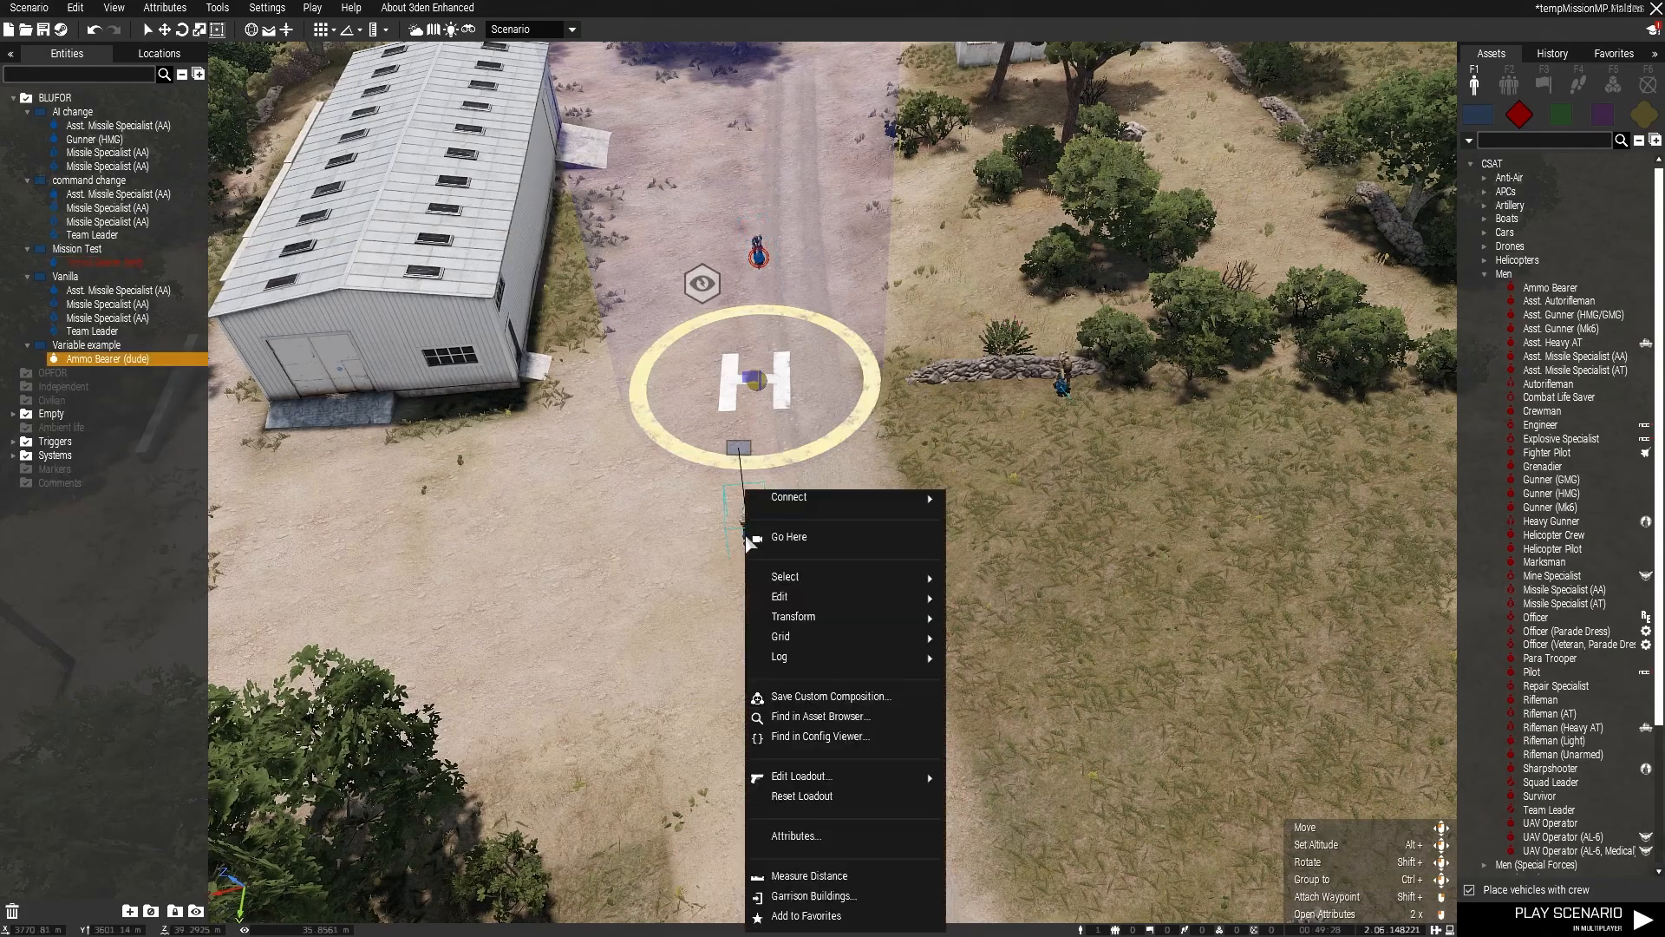
{"action": "left_click", "coordinate": [807, 836]}
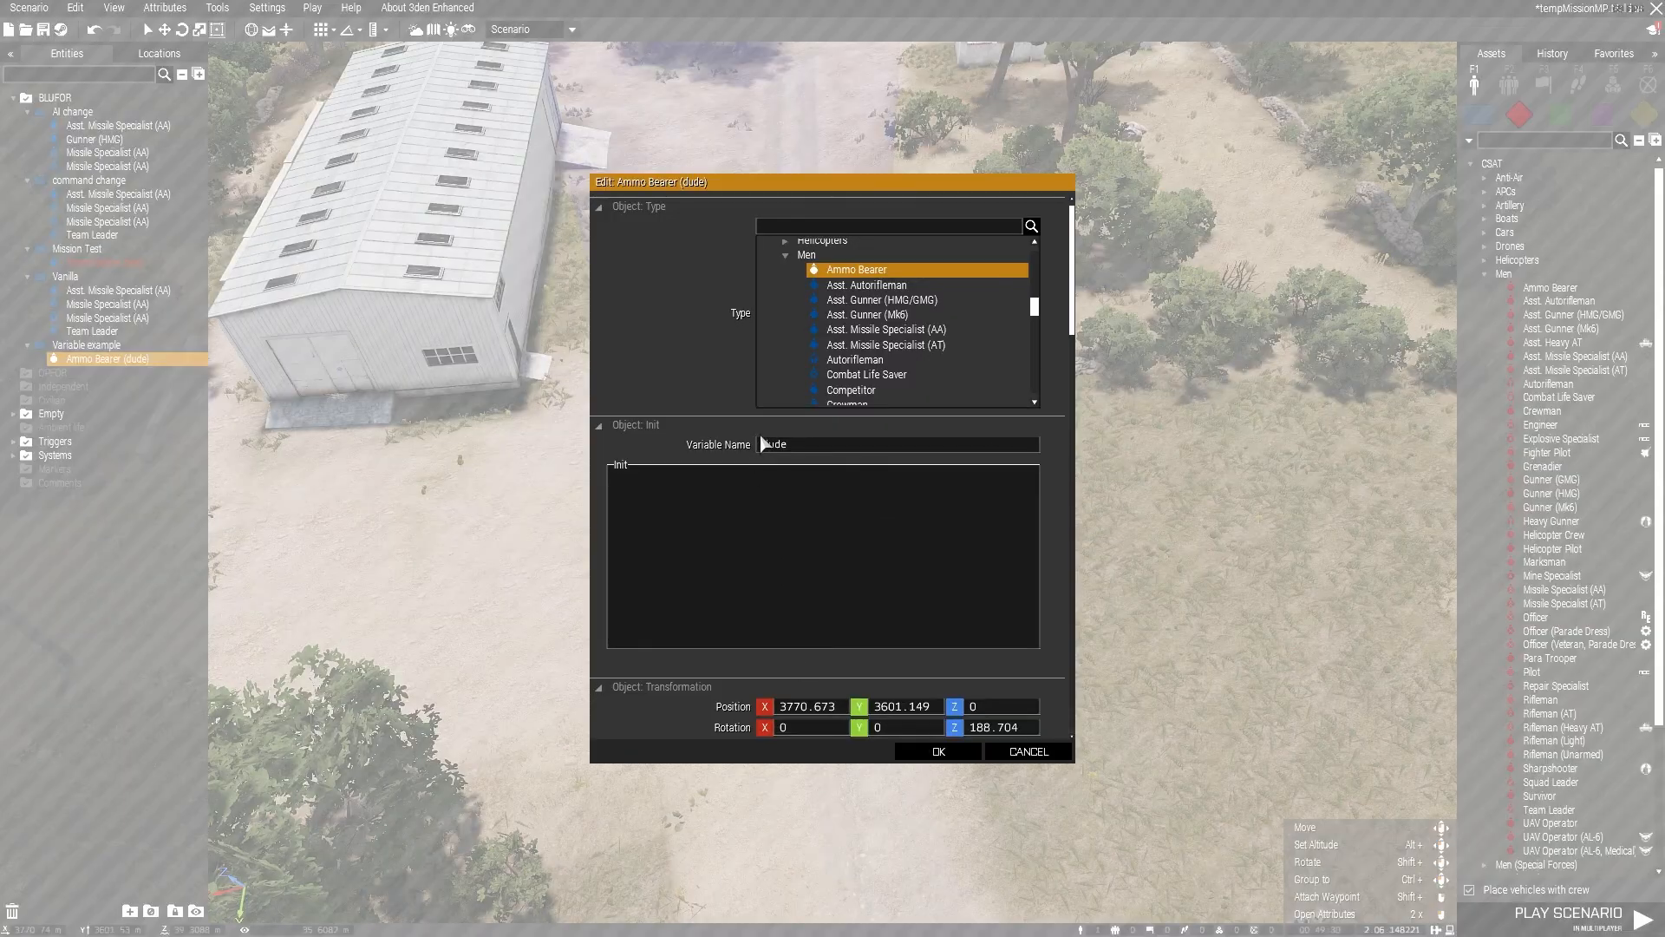
{"action": "left_click", "coordinate": [941, 751]}
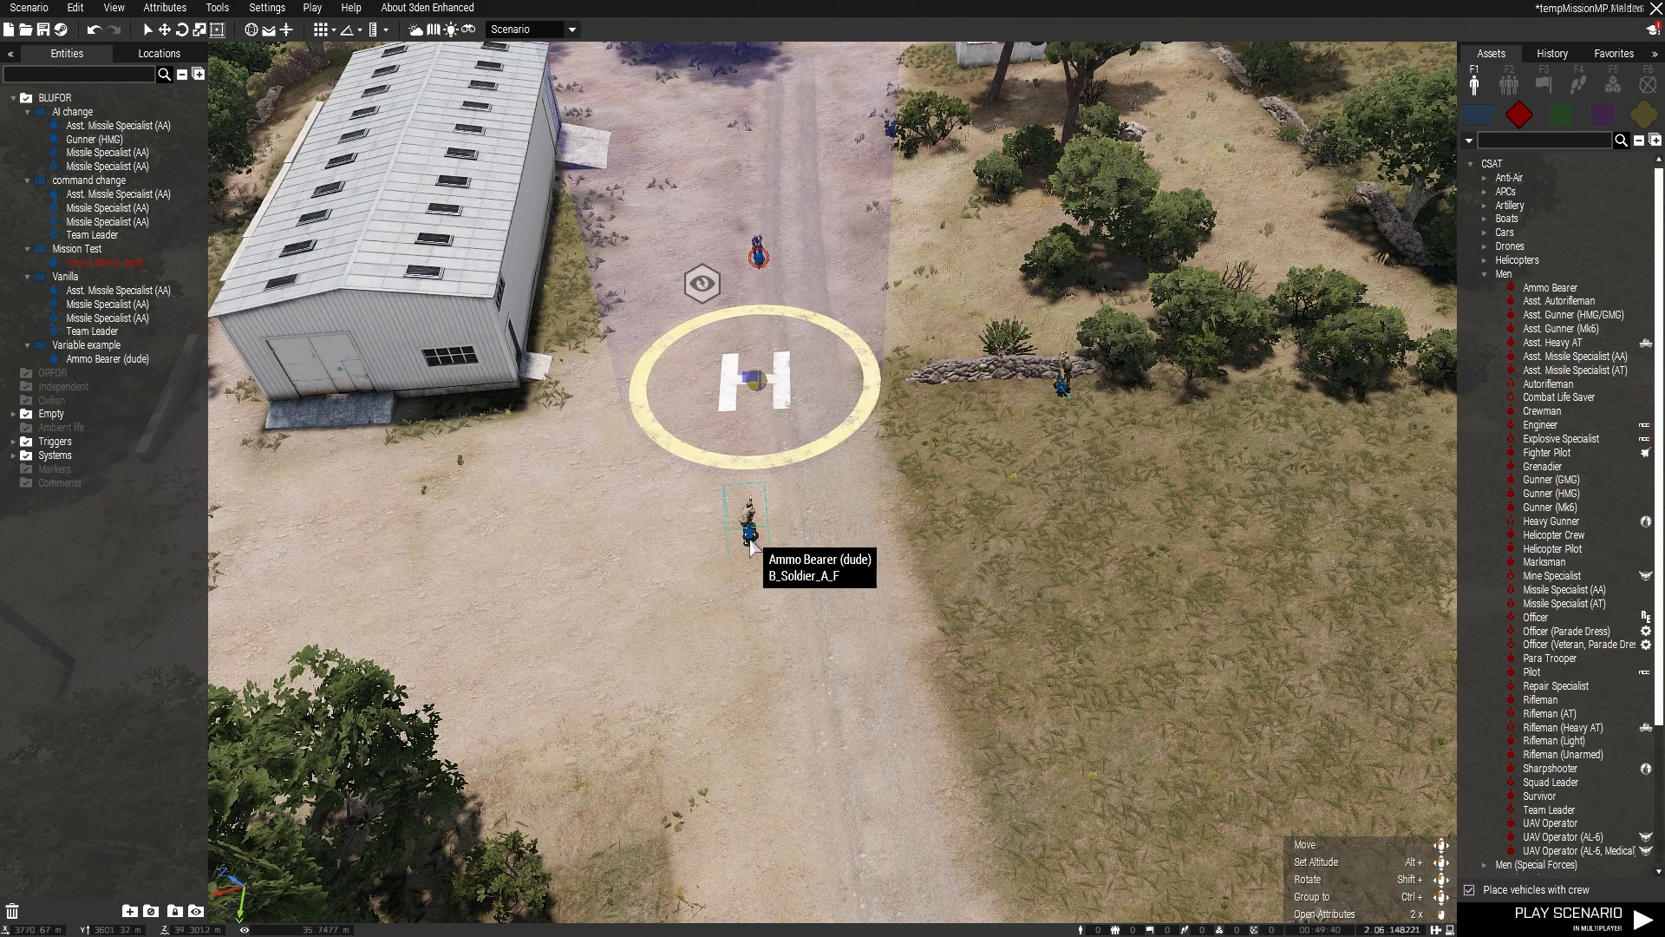
Step: Examine the activation settings and On Activation expression of the trigger on the helipad
{"action": "right_click", "coordinate": [752, 375]}
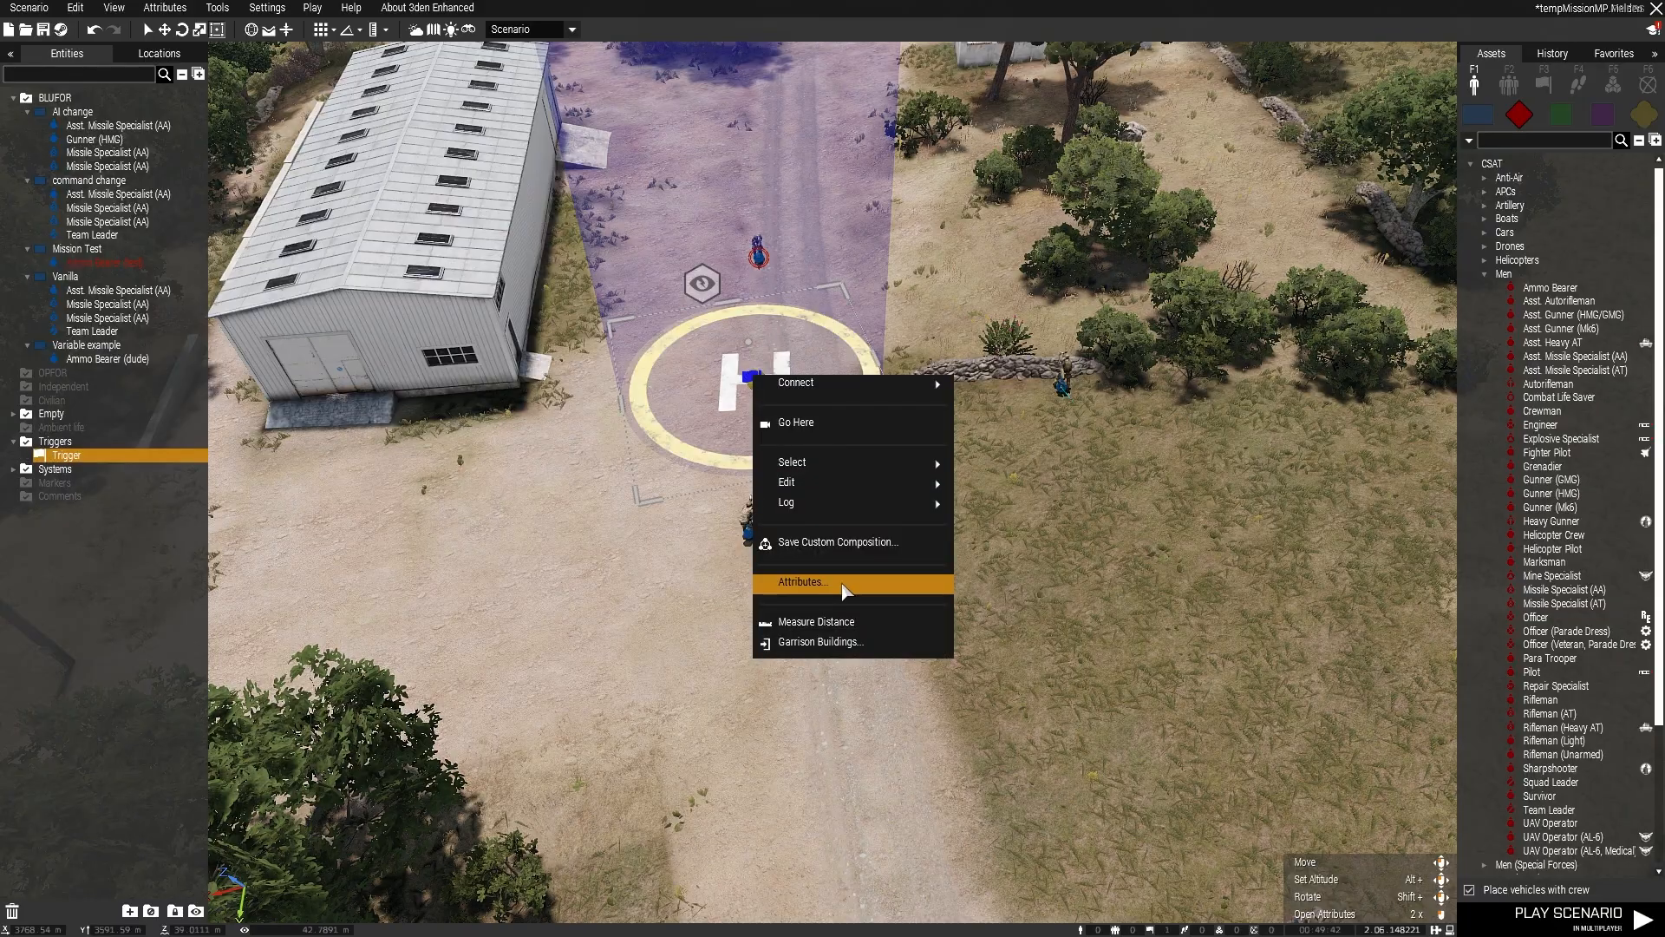
{"action": "left_click", "coordinate": [843, 590]}
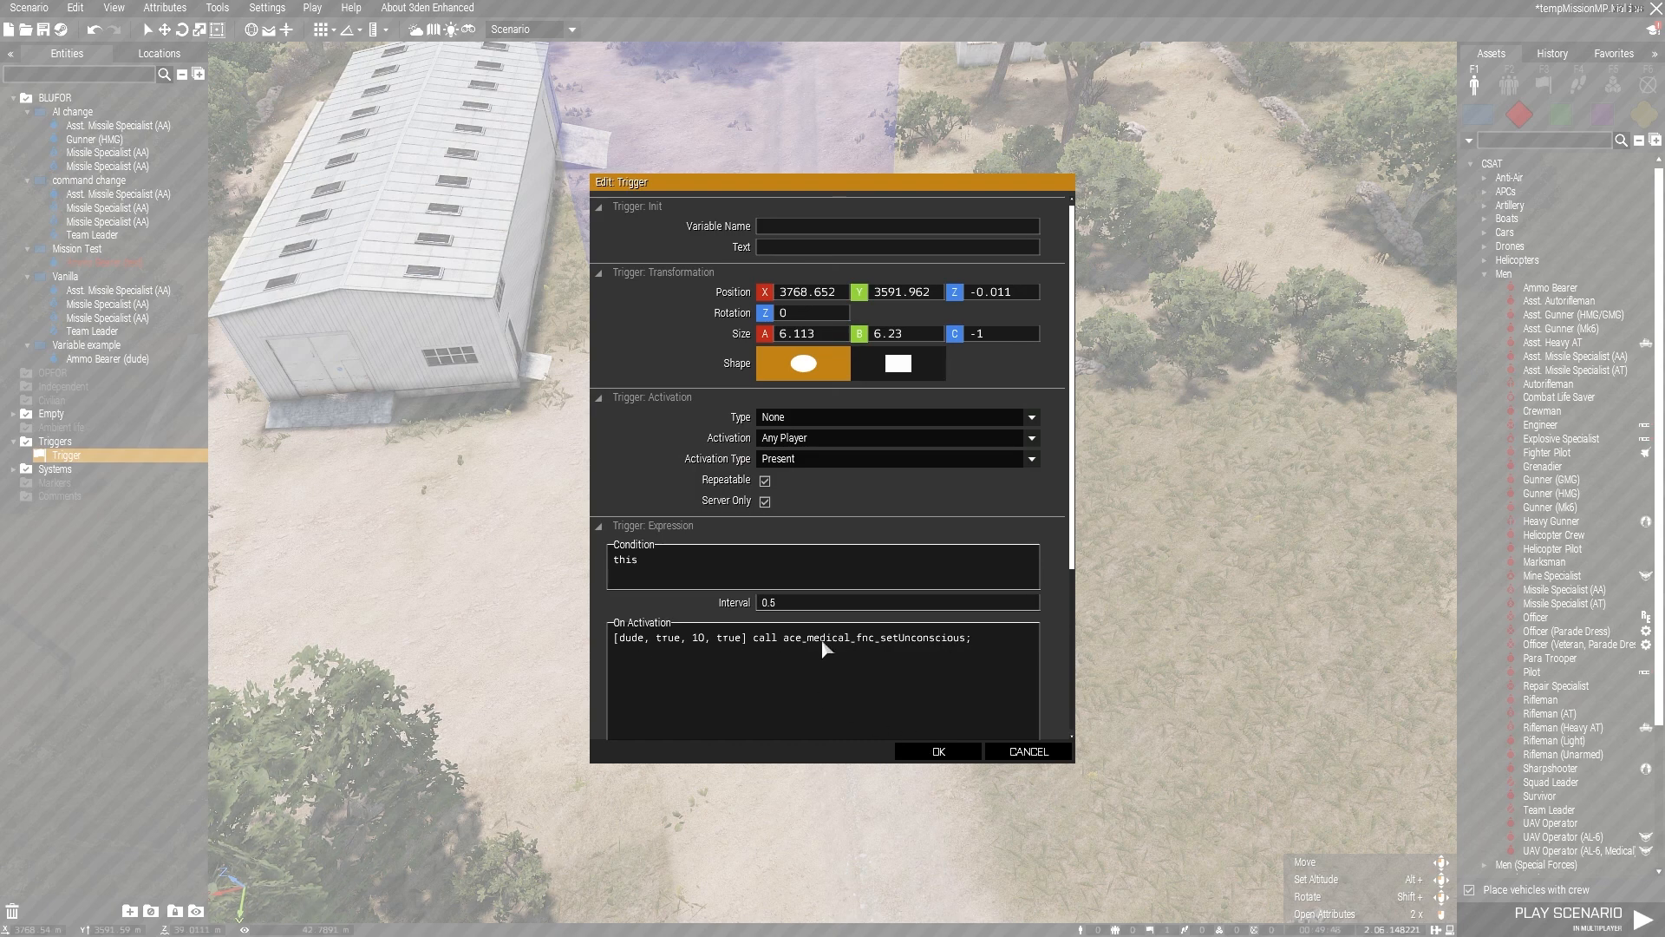
{"action": "left_click", "coordinate": [941, 751]}
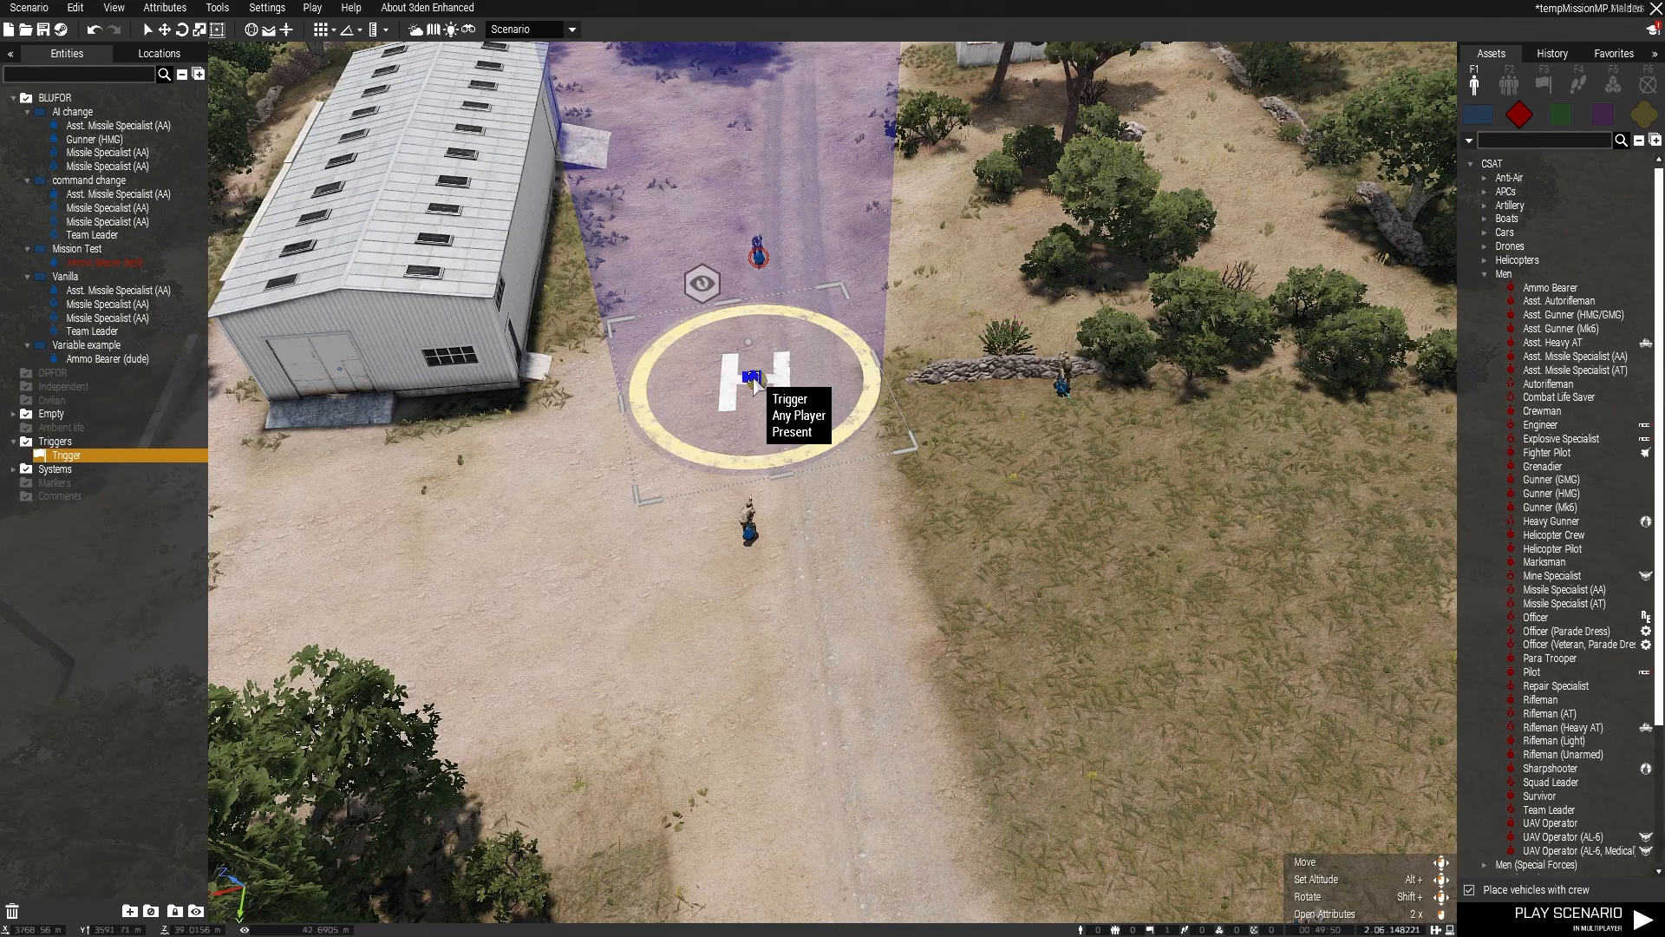
{"action": "double_click", "coordinate": [752, 379]}
{"action": "left_click", "coordinate": [954, 751]}
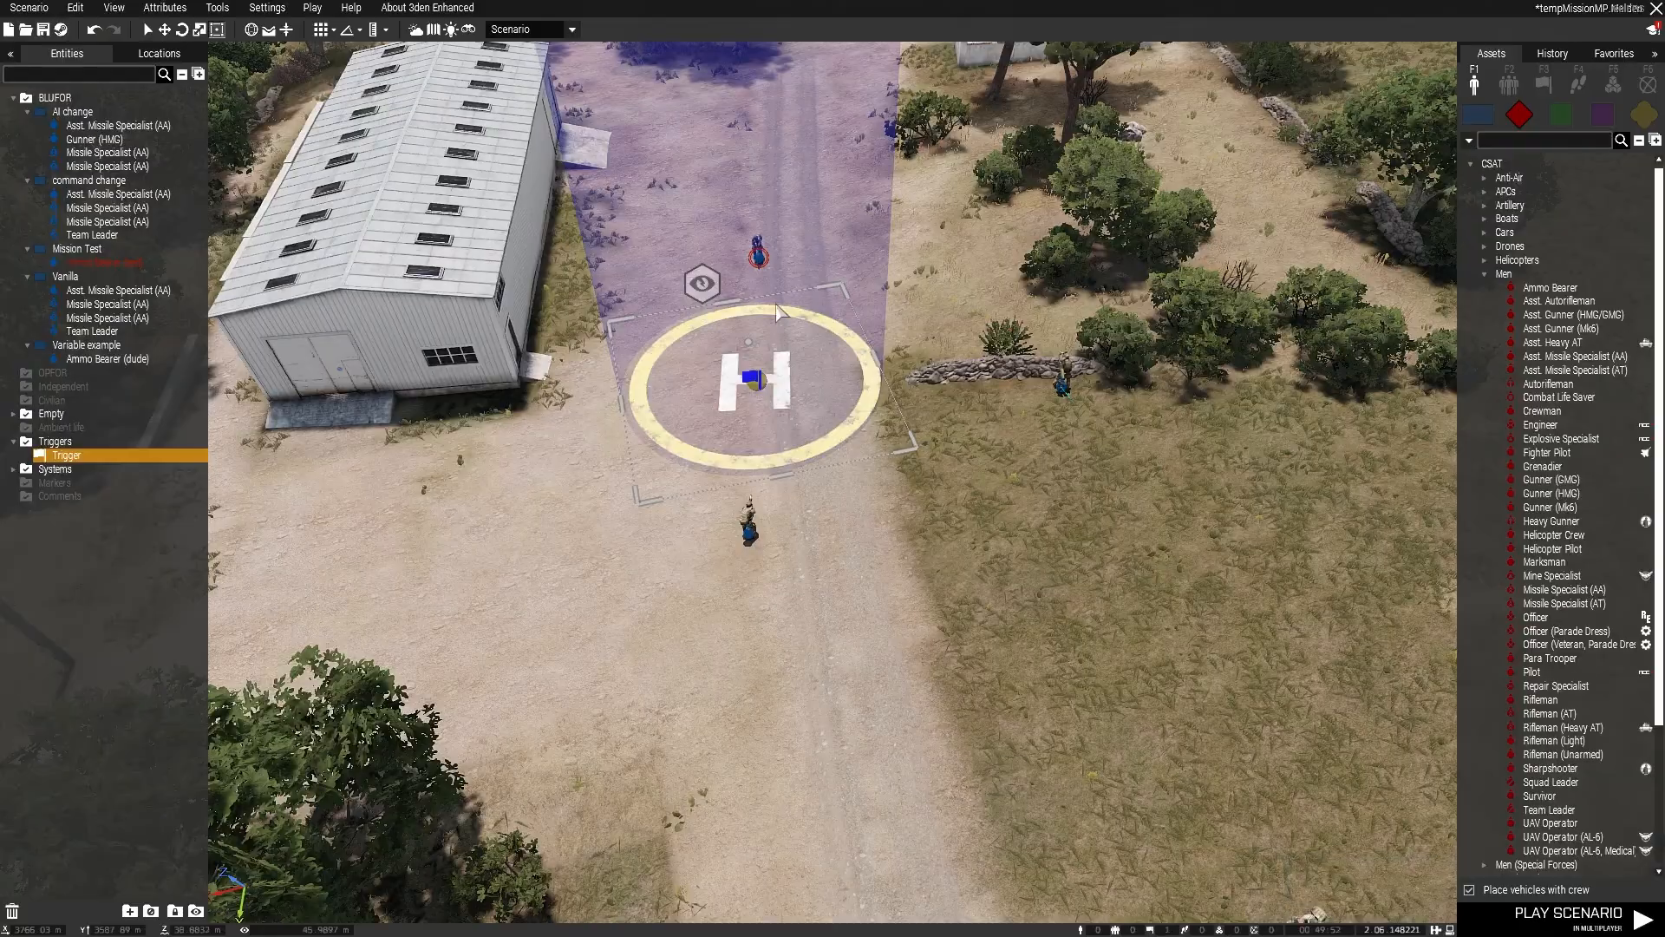
Step: Examine the player control and role description settings of the Mission Test group's Ammo Bearer
{"action": "double_click", "coordinate": [775, 352]}
{"action": "scroll", "coordinate": [814, 570], "scroll_direction": "down", "scroll_amount": 6}
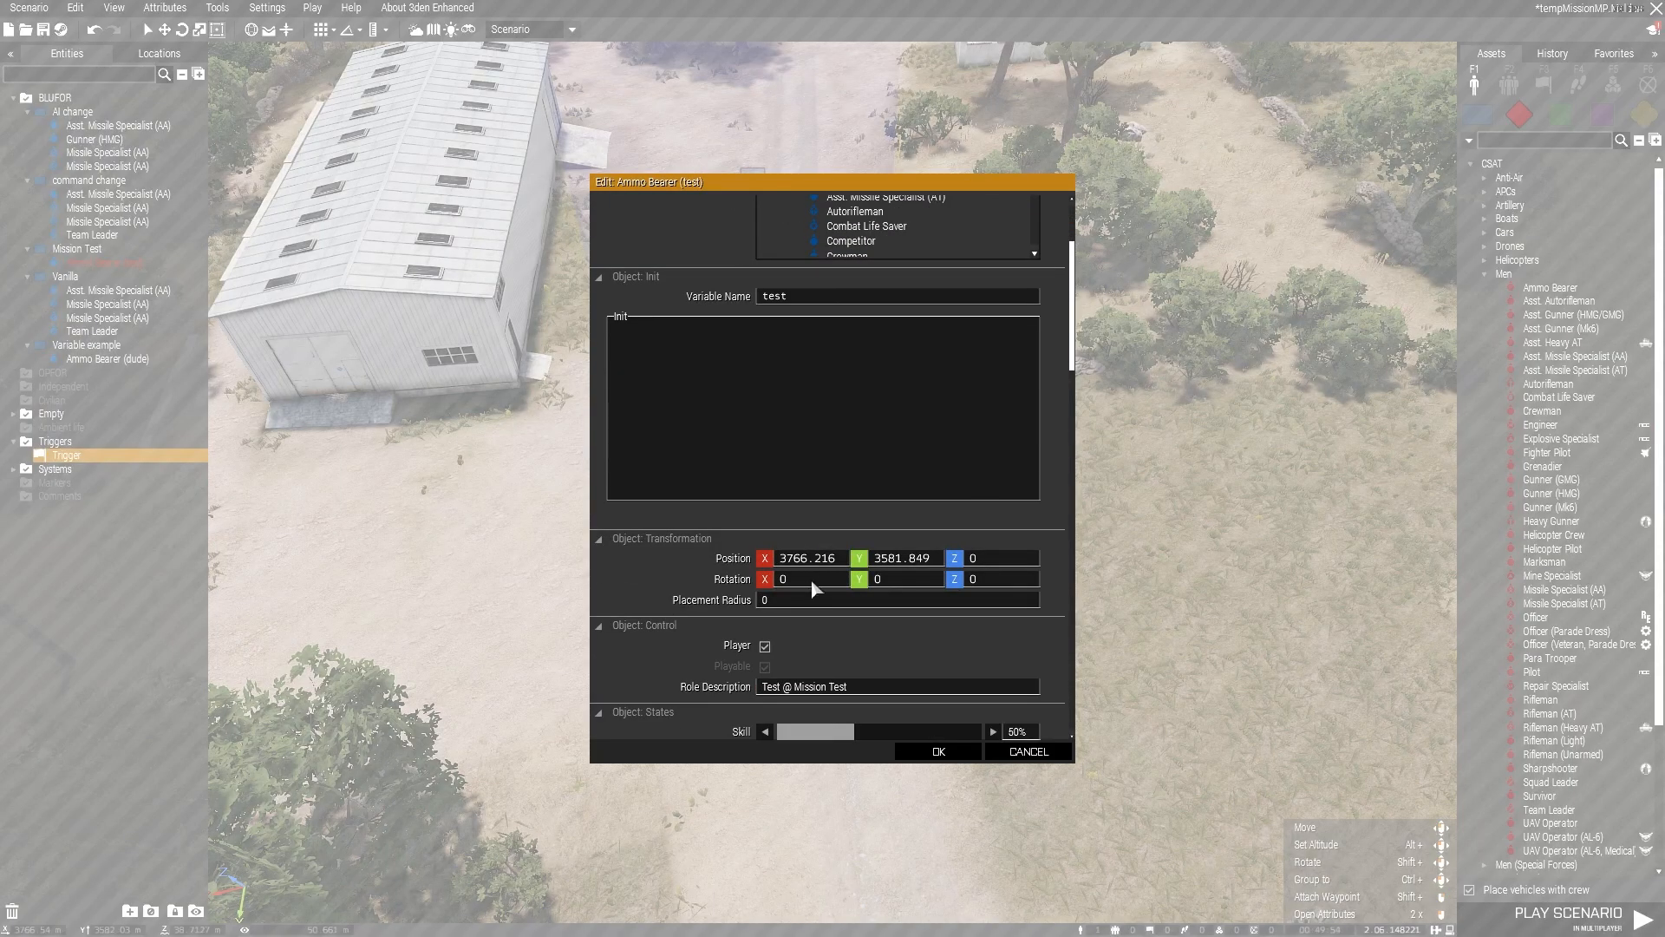
{"action": "left_click", "coordinate": [938, 751]}
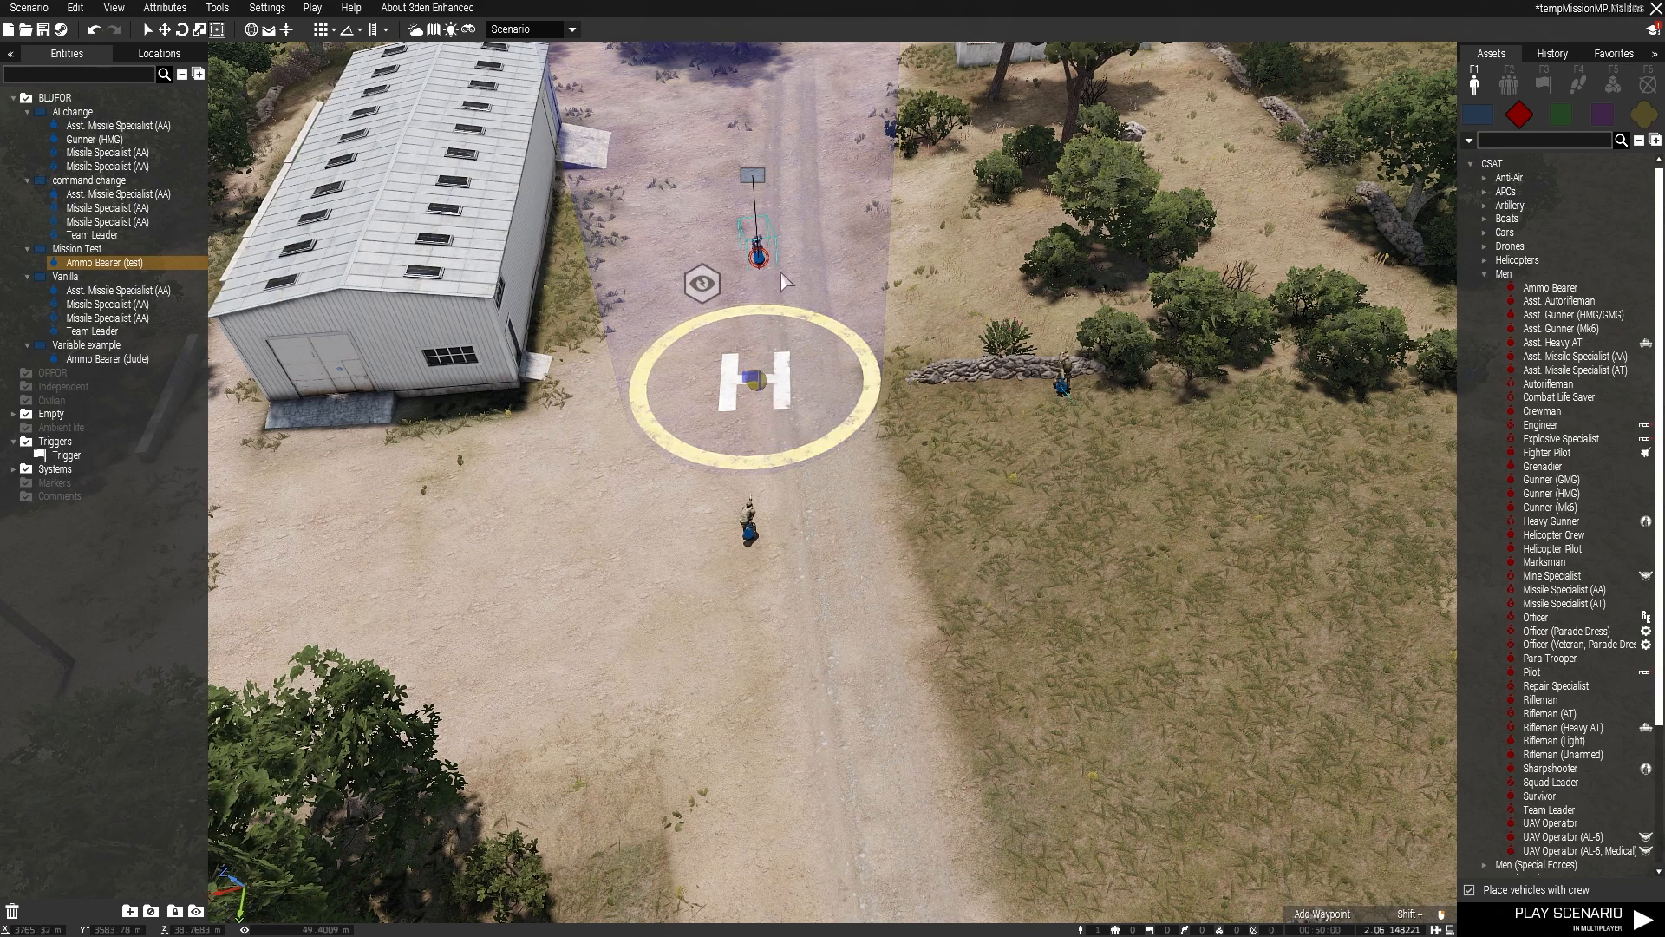
Step: Open the attributes of the Game Master module beside the helipad and examine its owner setting
{"action": "double_click", "coordinate": [705, 297]}
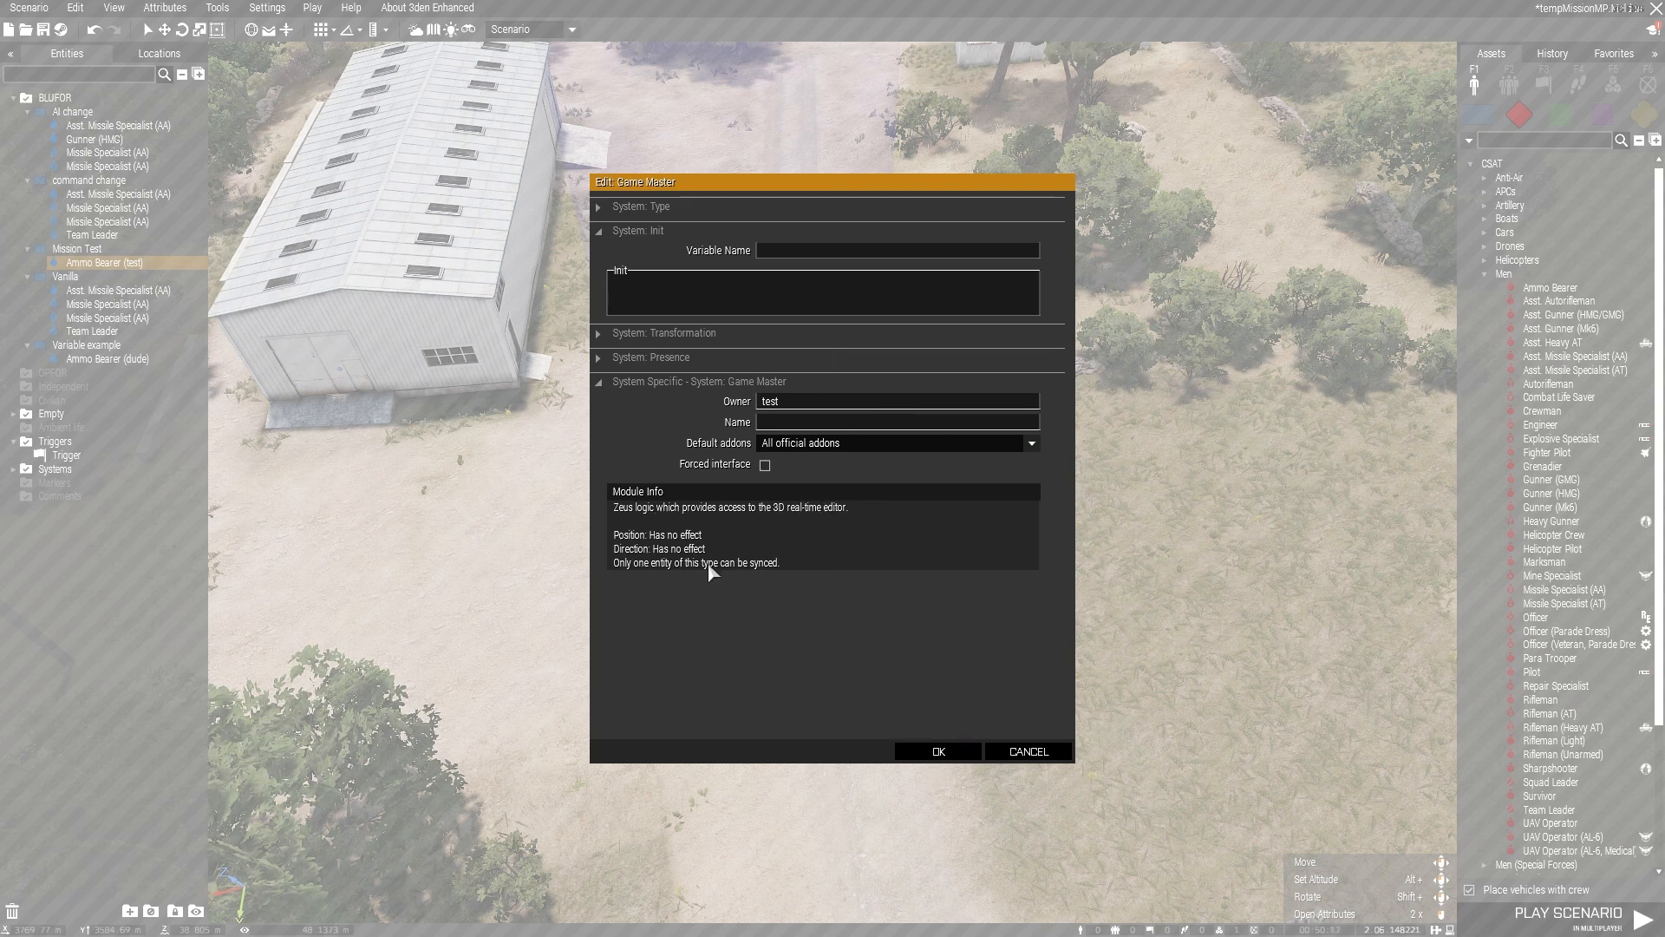
{"action": "left_click", "coordinate": [941, 751]}
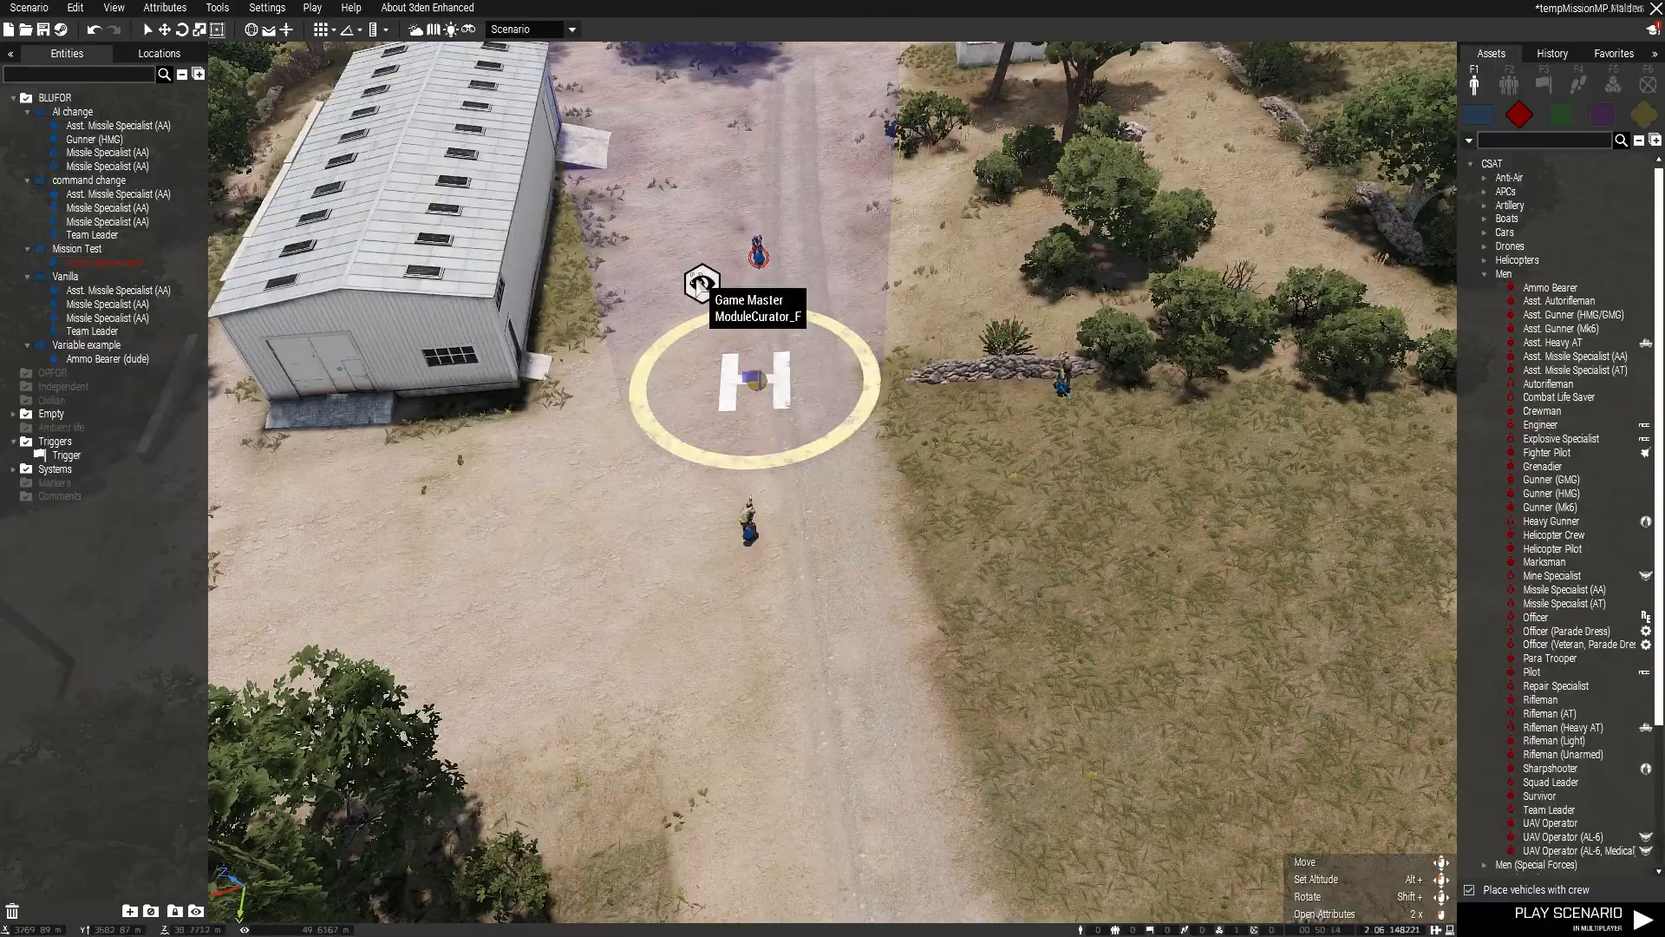
{"action": "double_click", "coordinate": [697, 279]}
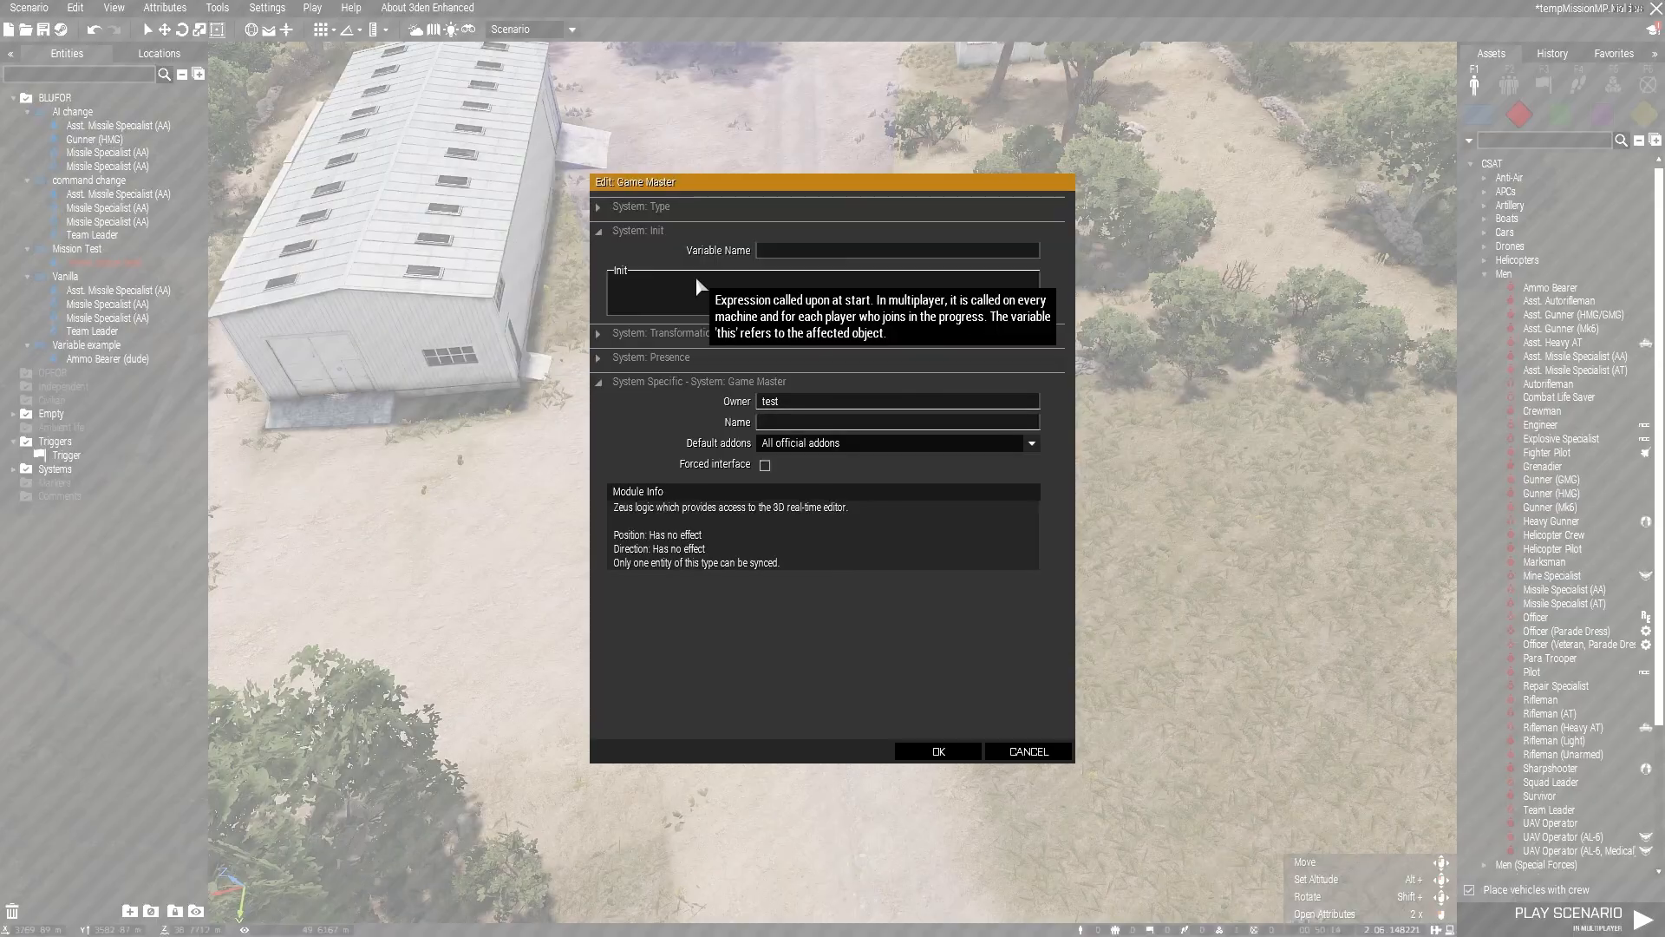
{"action": "left_click", "coordinate": [935, 752]}
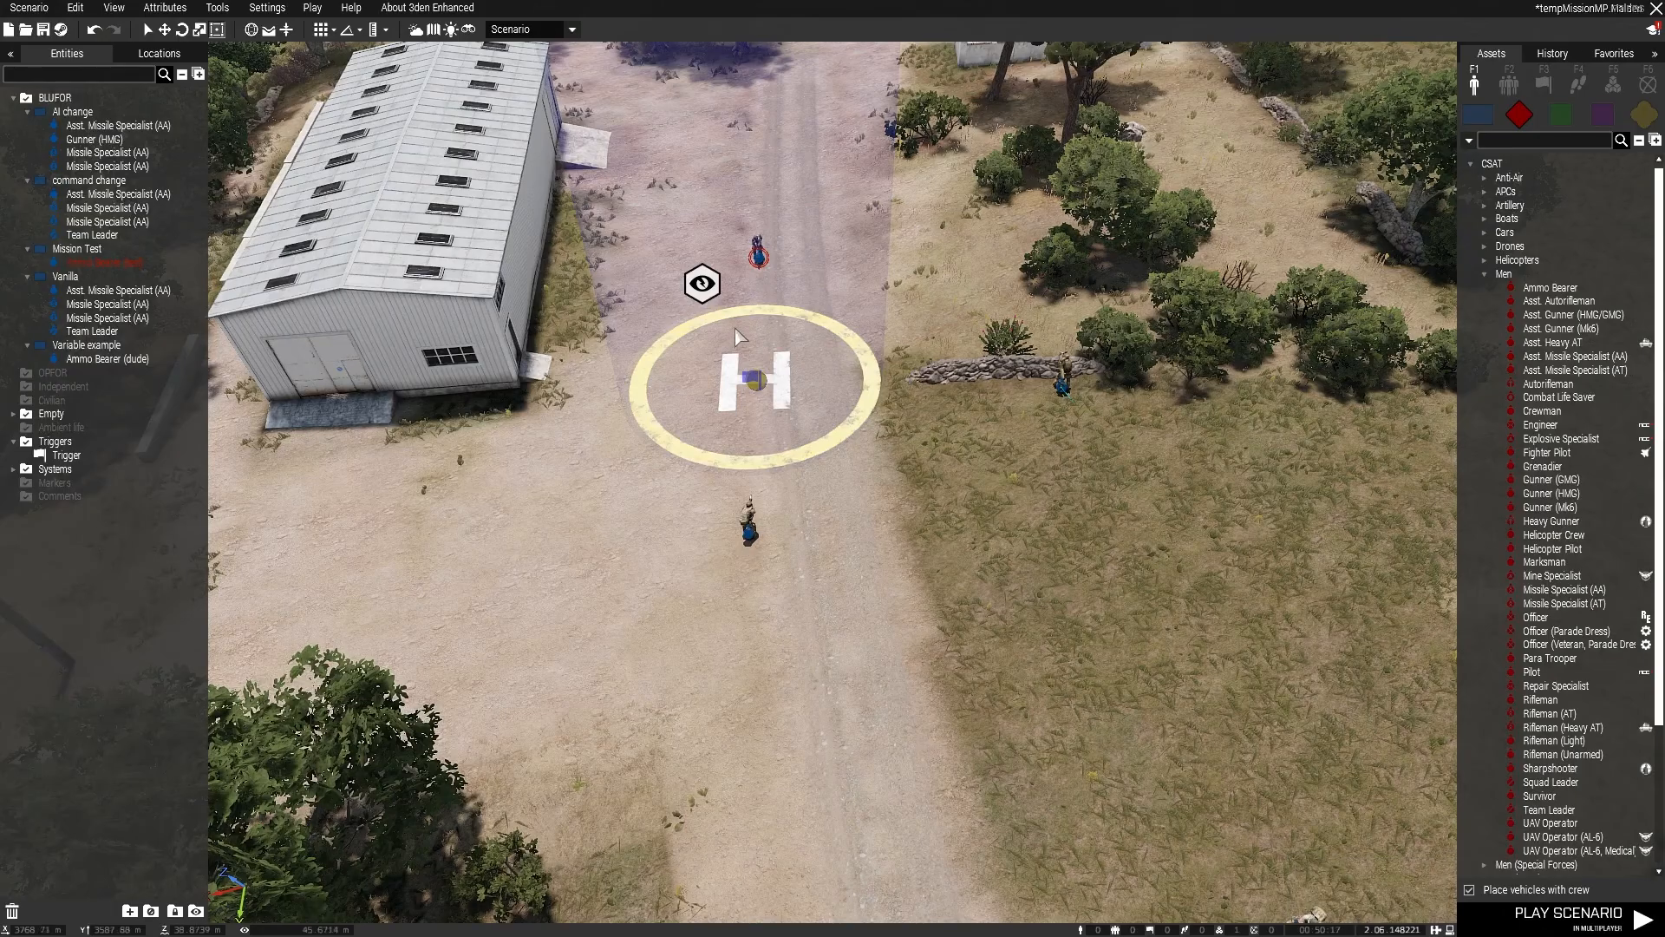
Step: Compare the Mission Test Ammo Bearer's variable name with the Game Master module's owner entry
{"action": "double_click", "coordinate": [763, 260]}
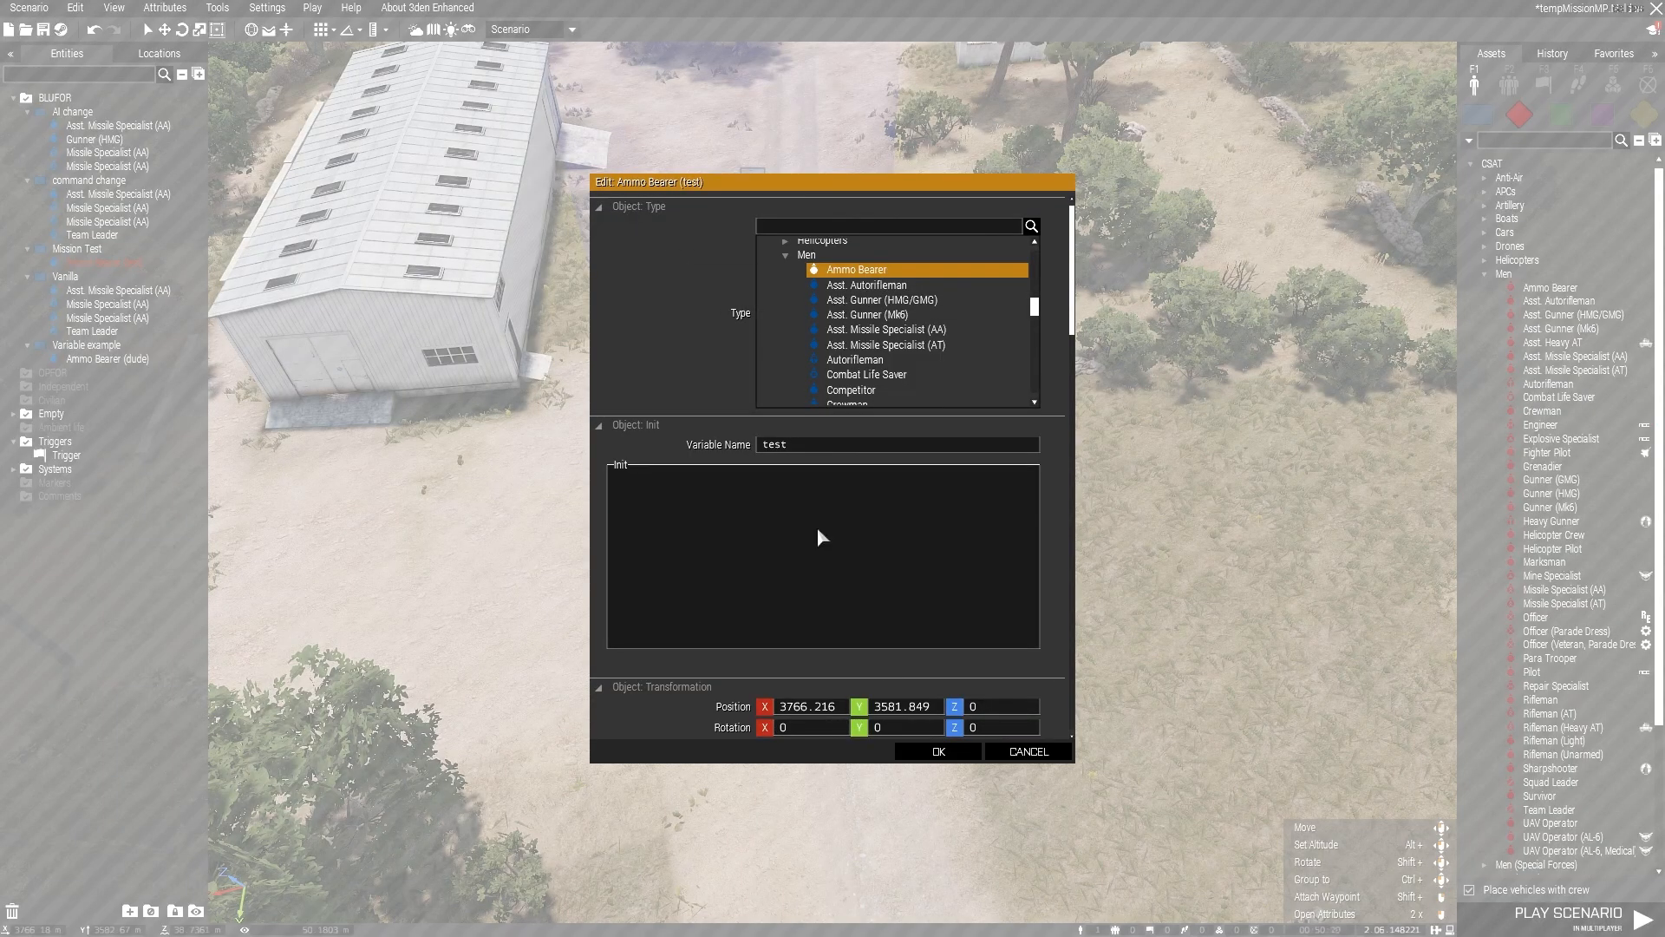
{"action": "left_click", "coordinate": [937, 751]}
{"action": "double_click", "coordinate": [699, 279]}
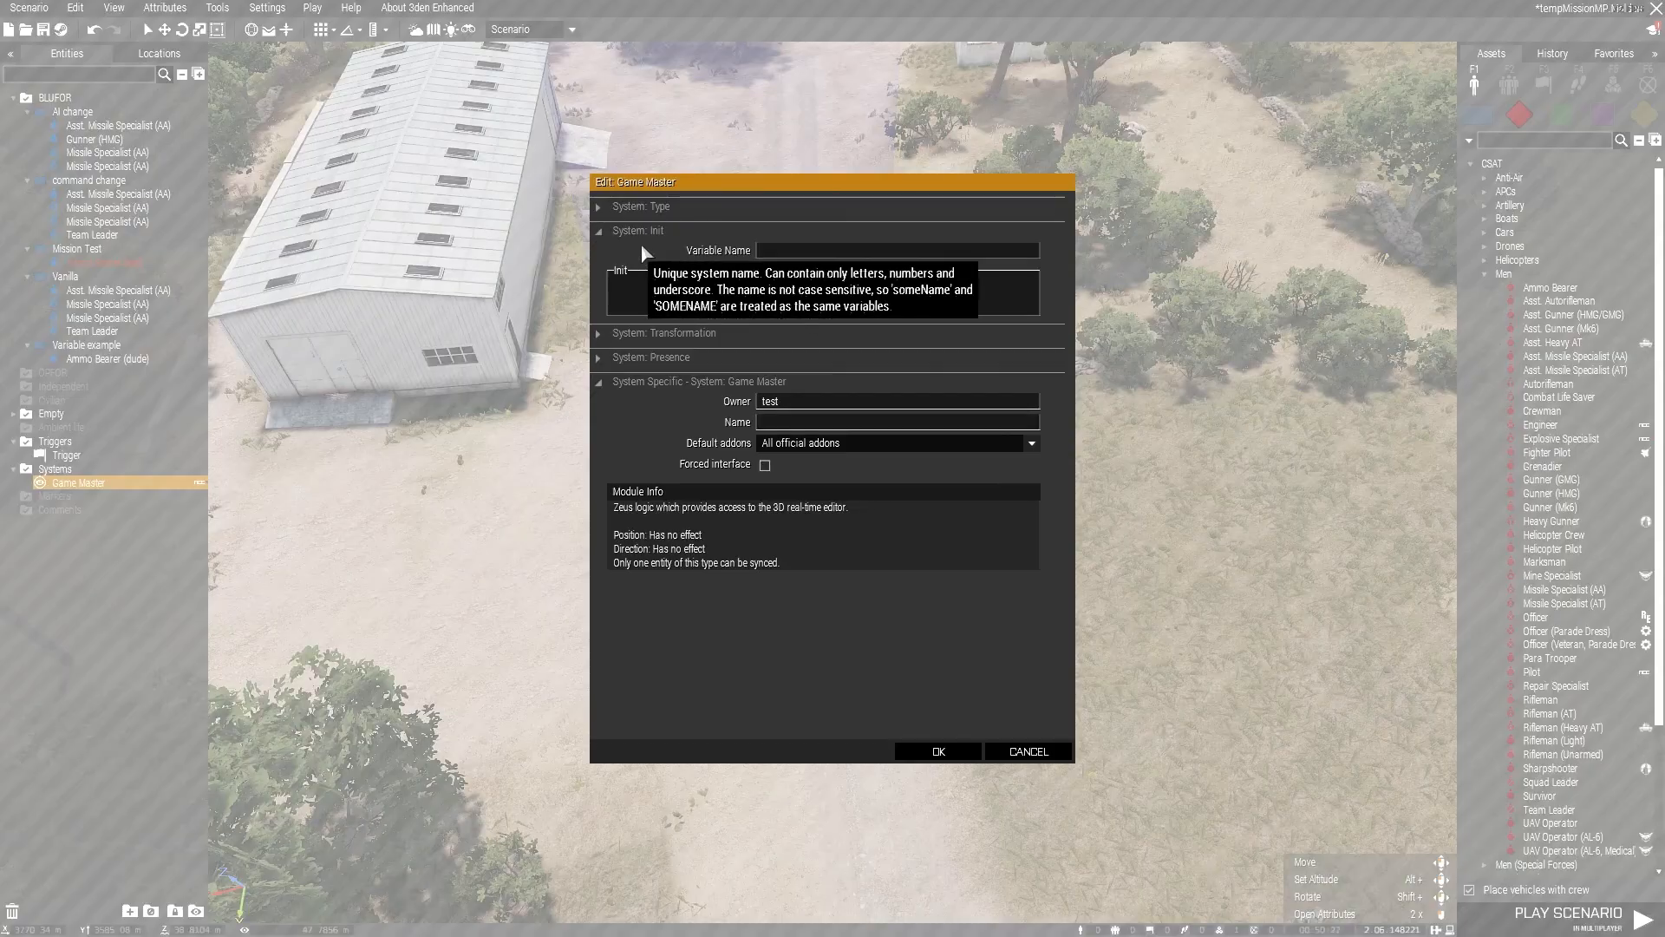
{"action": "left_click", "coordinate": [975, 750]}
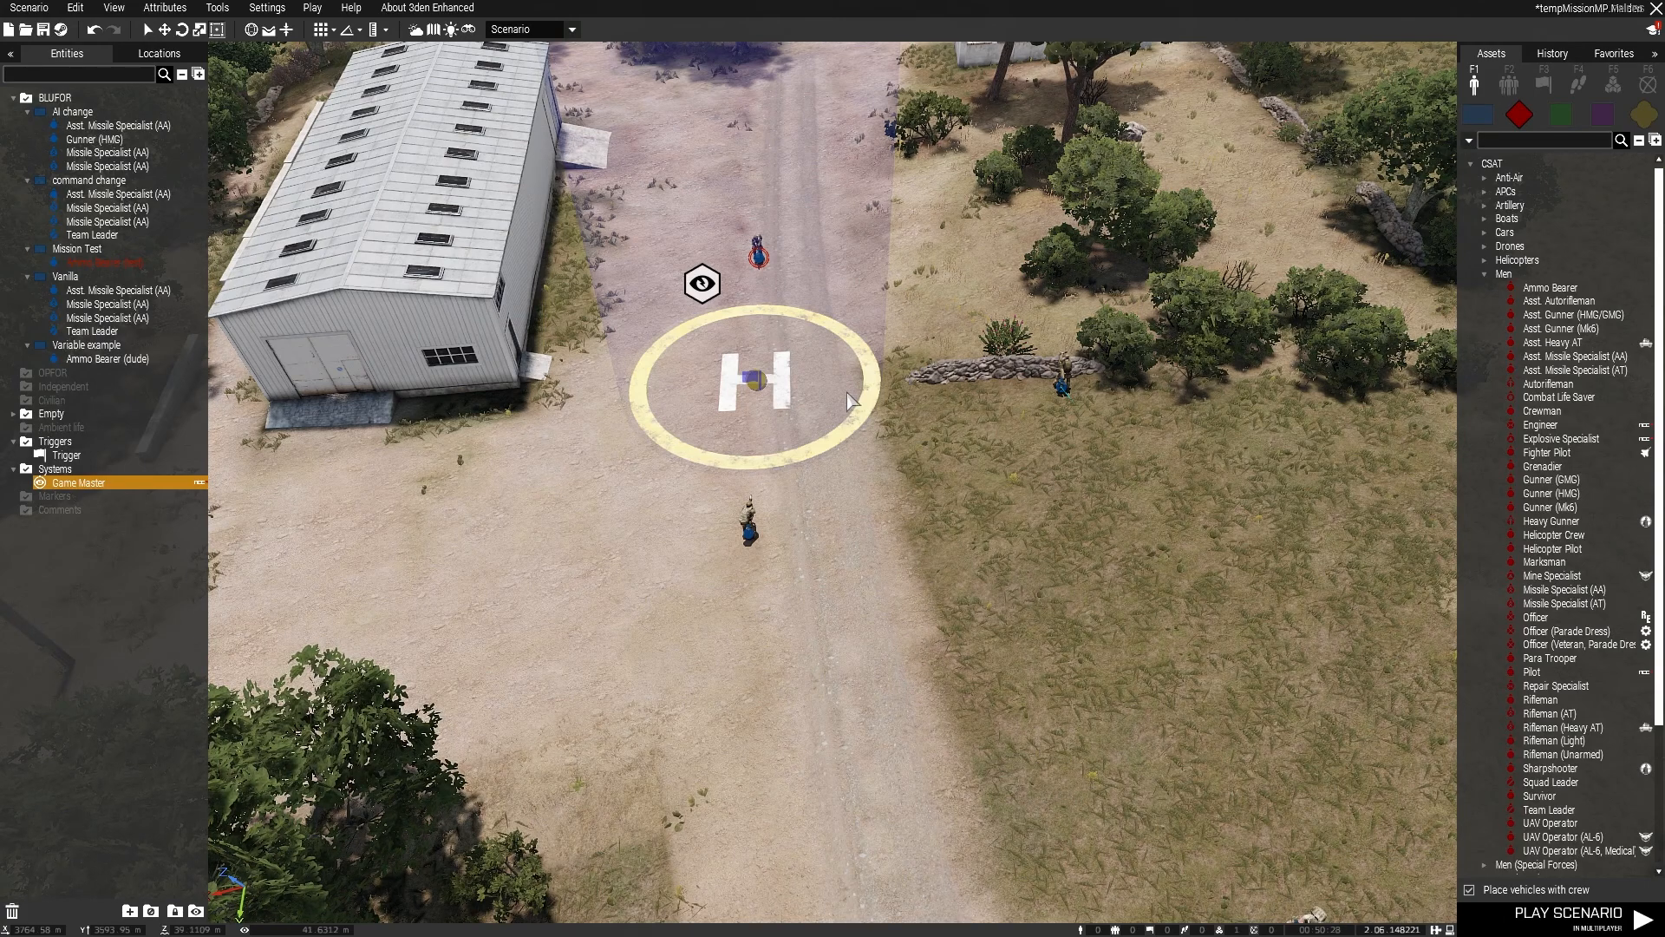
Step: Play the scenario in multiplayer, take the Test role in Mission Test and continue from the briefing map into the mission
{"action": "left_click", "coordinate": [311, 9]}
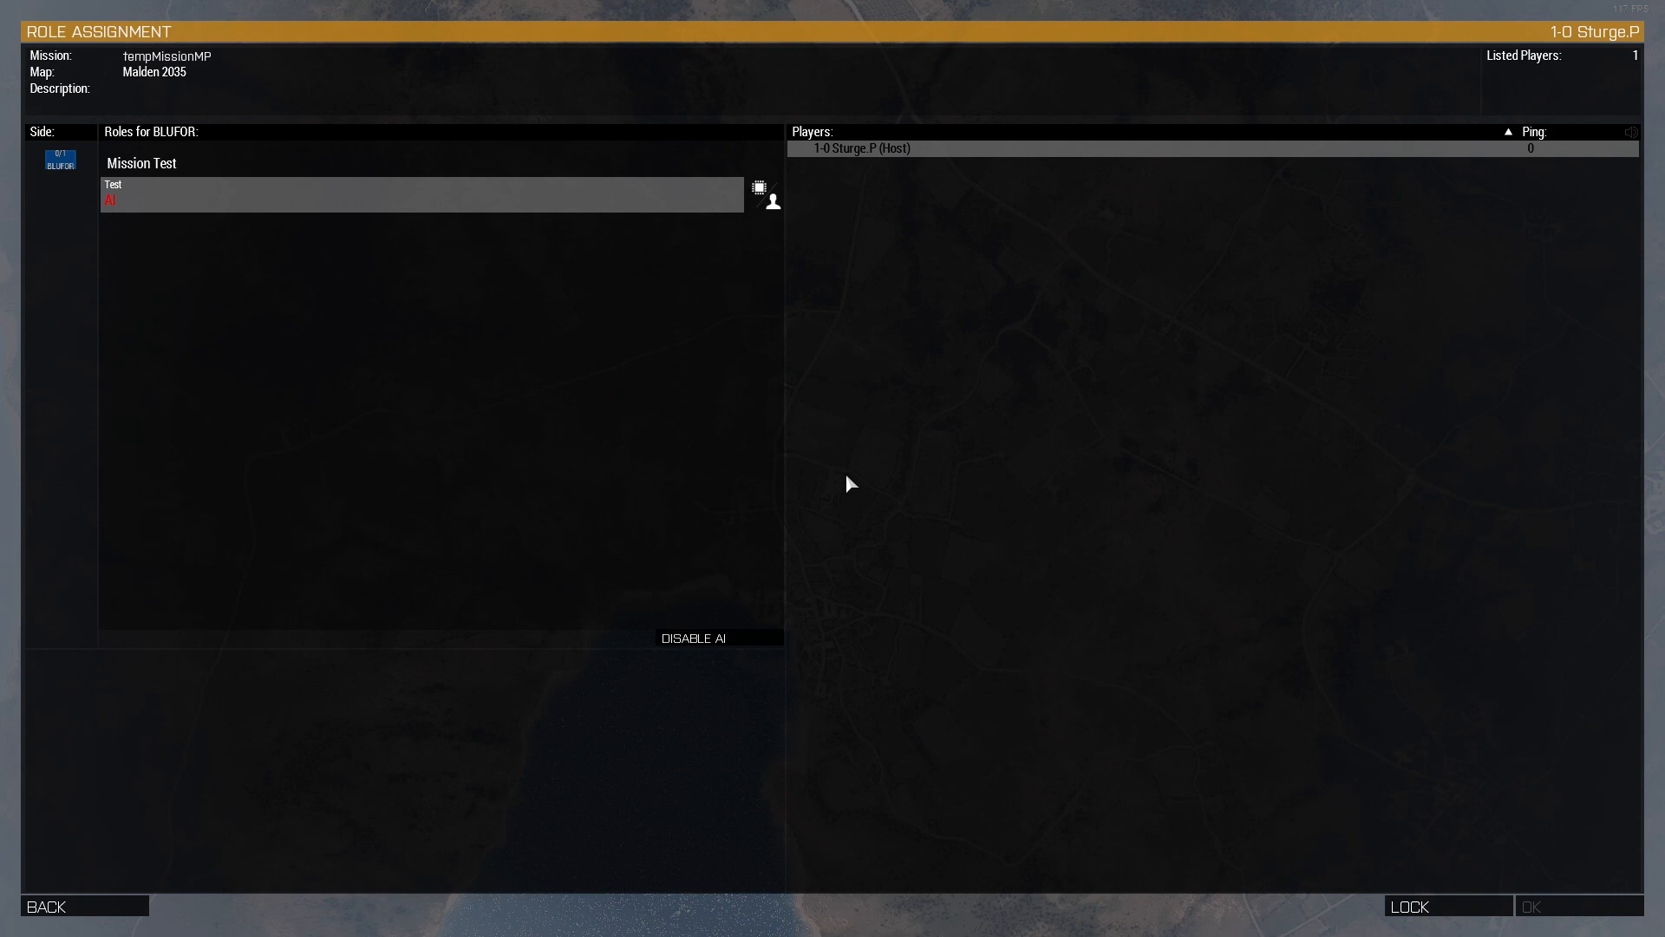
{"action": "left_click", "coordinate": [192, 202]}
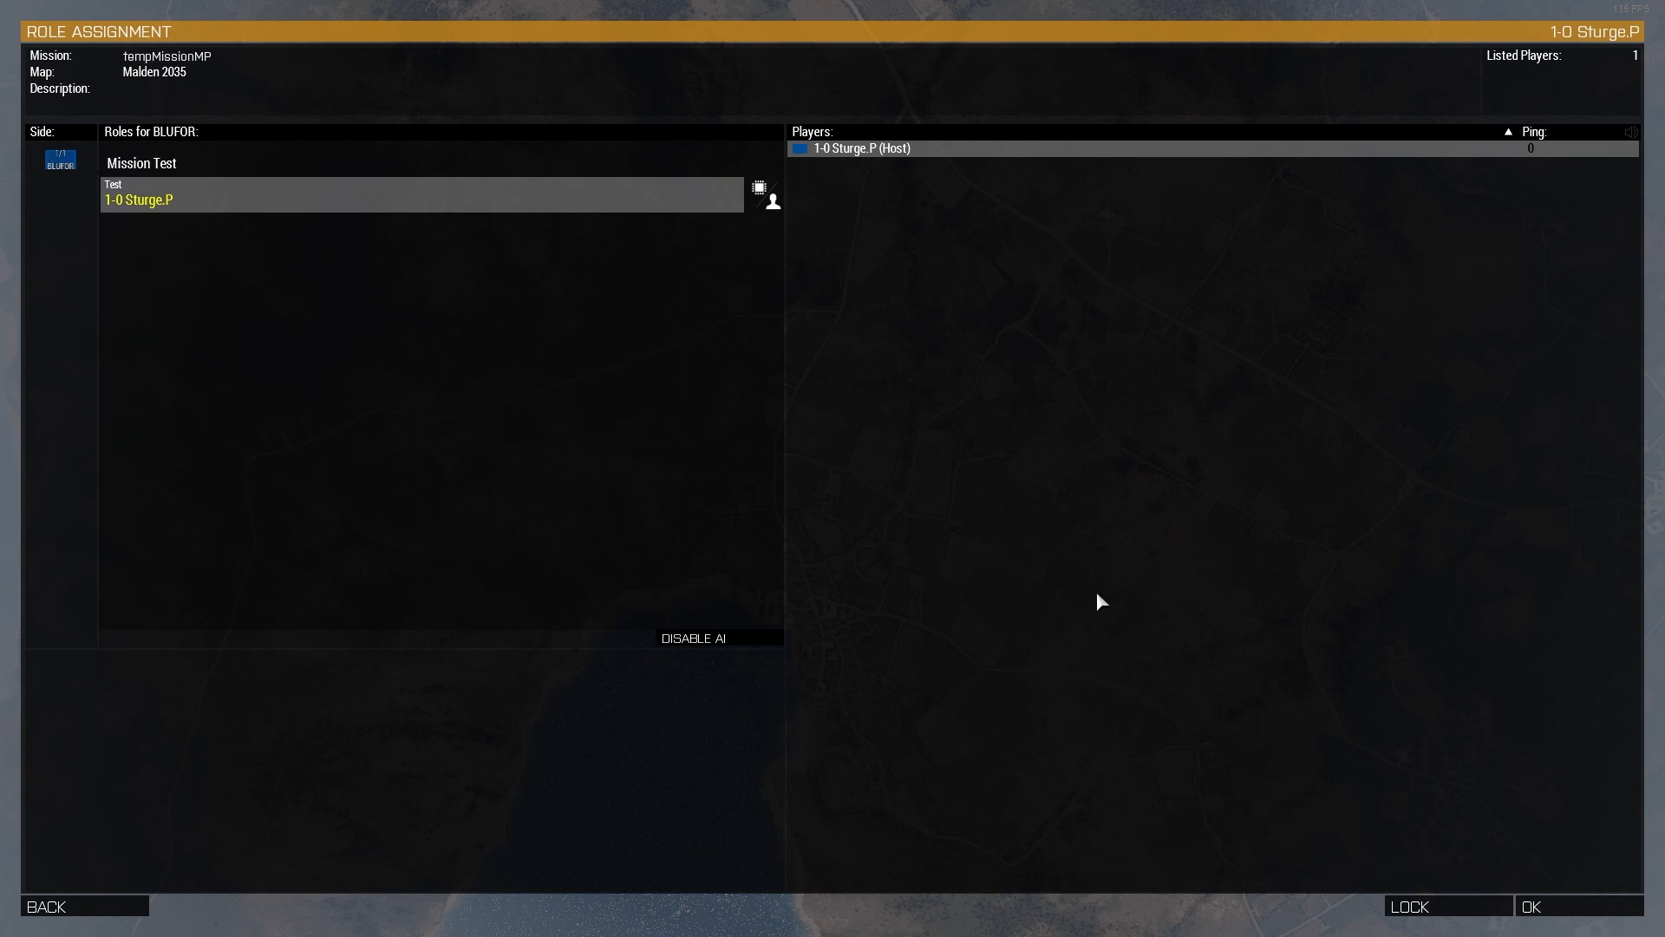
{"action": "left_click", "coordinate": [1528, 904]}
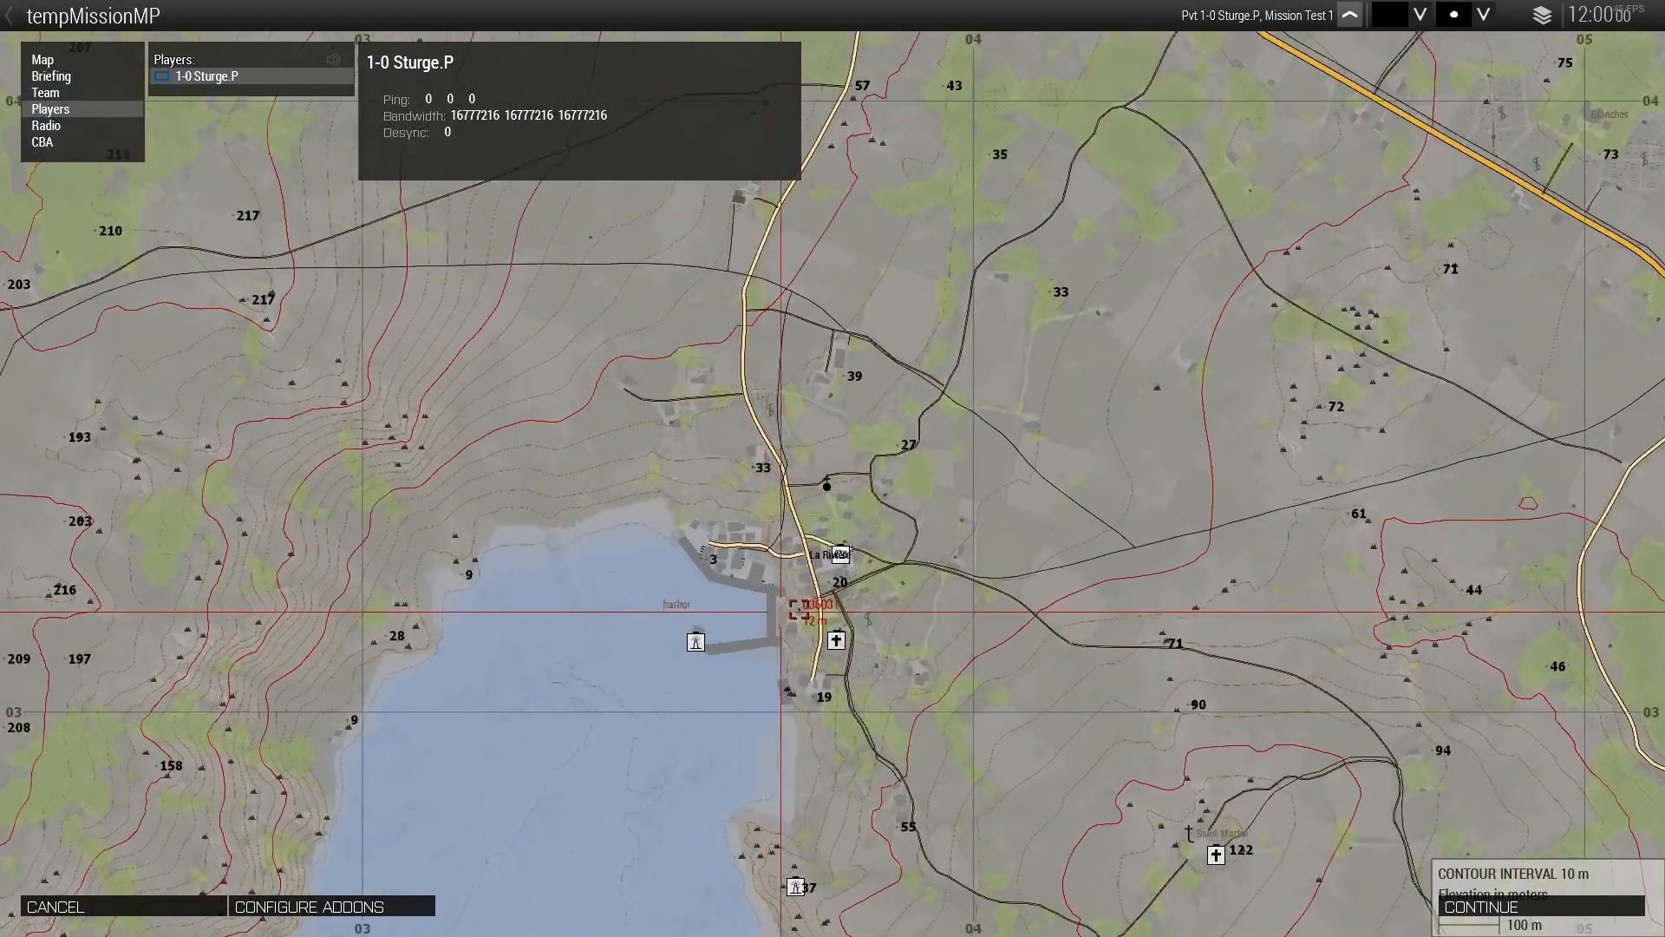
{"action": "left_click", "coordinate": [1468, 907]}
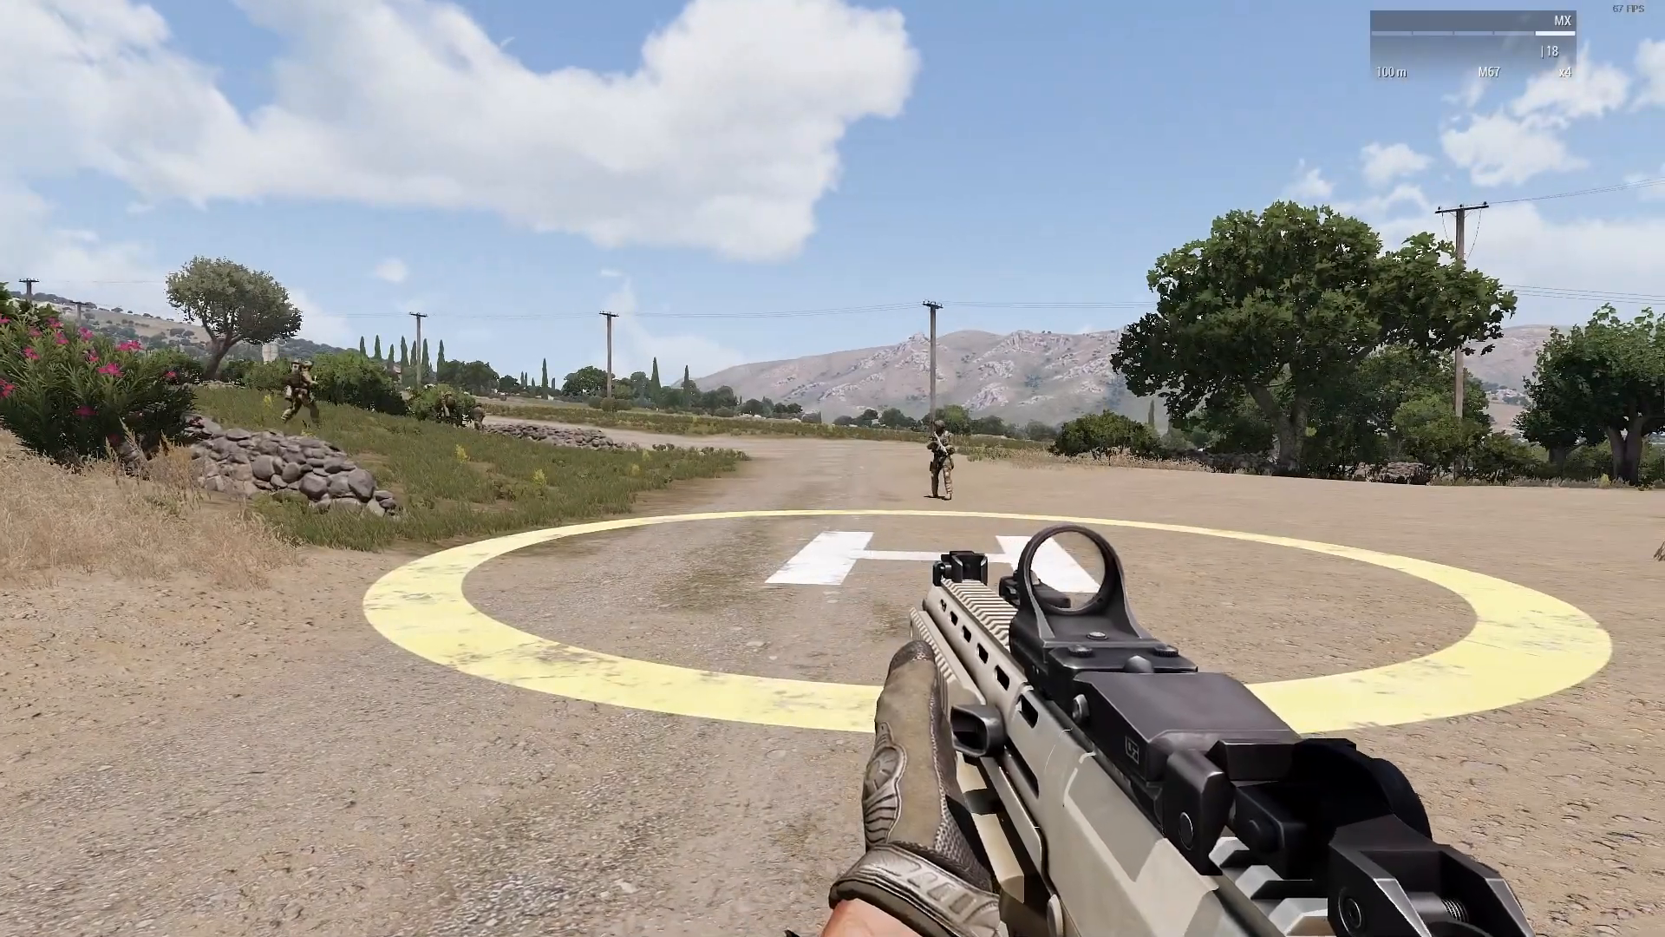
Step: Lower the weapon and take a close look at the soldiers beside the stone wall beyond the helipad
{"action": "key", "text": "ctrl"}
{"action": "key", "text": "ctrl"}
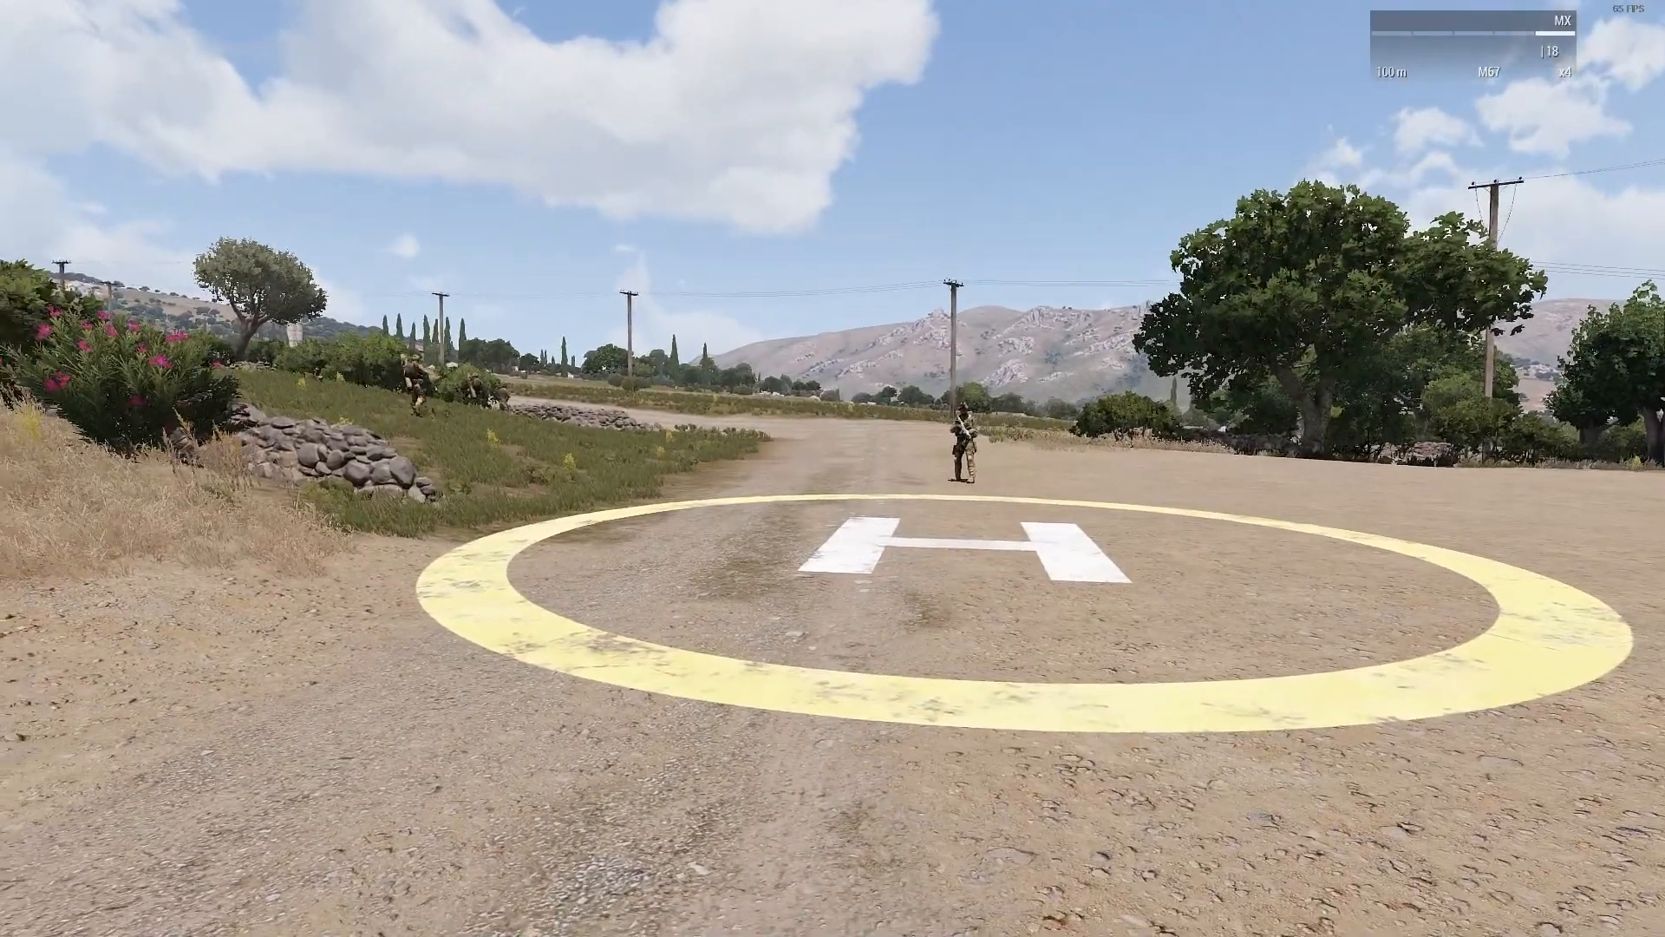
{"action": "key", "text": "KP_Add"}
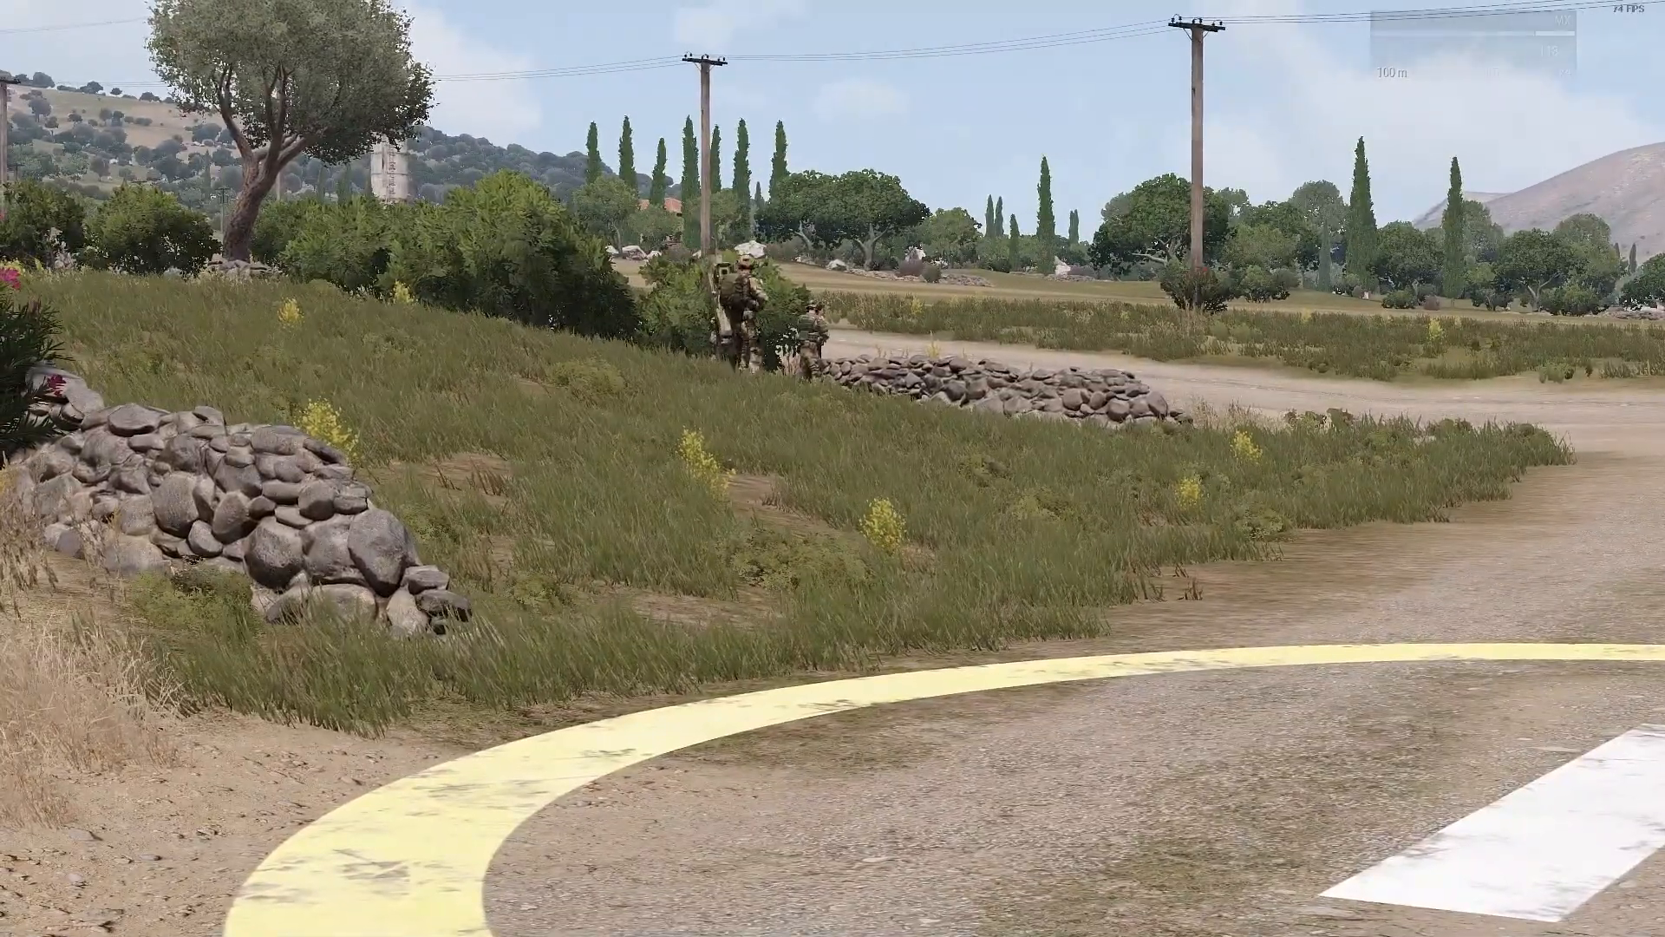
{"action": "key", "text": "KP_Subtract"}
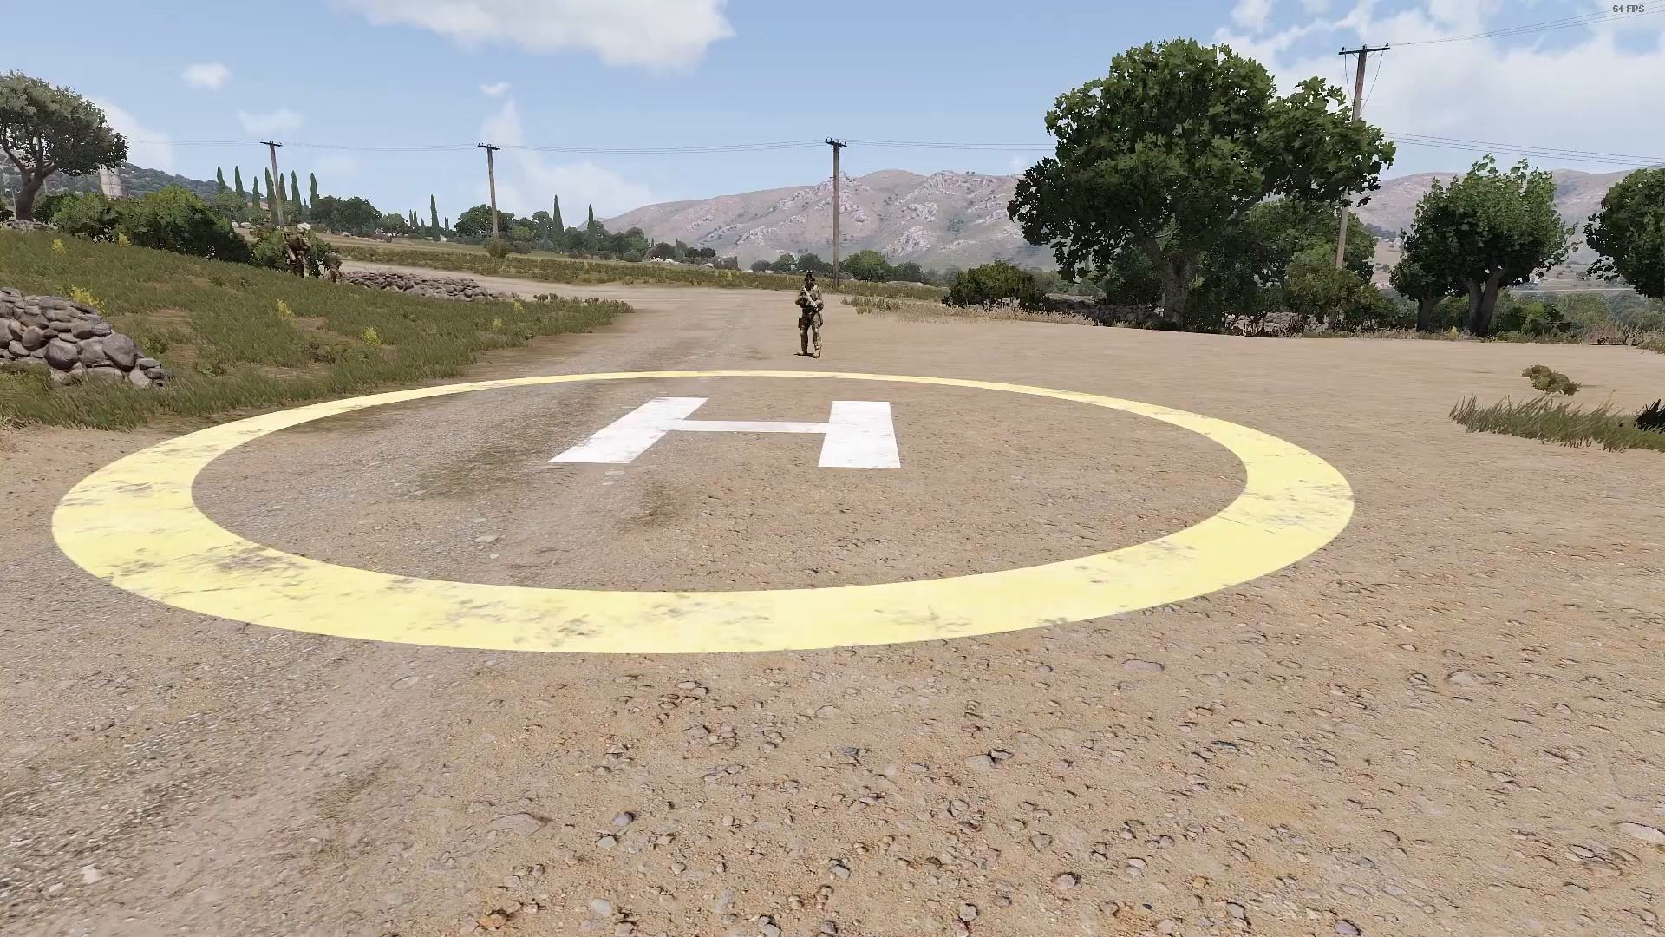
Step: Walk onto the helipad to activate its trigger, and step back off
{"action": "key", "text": "w"}
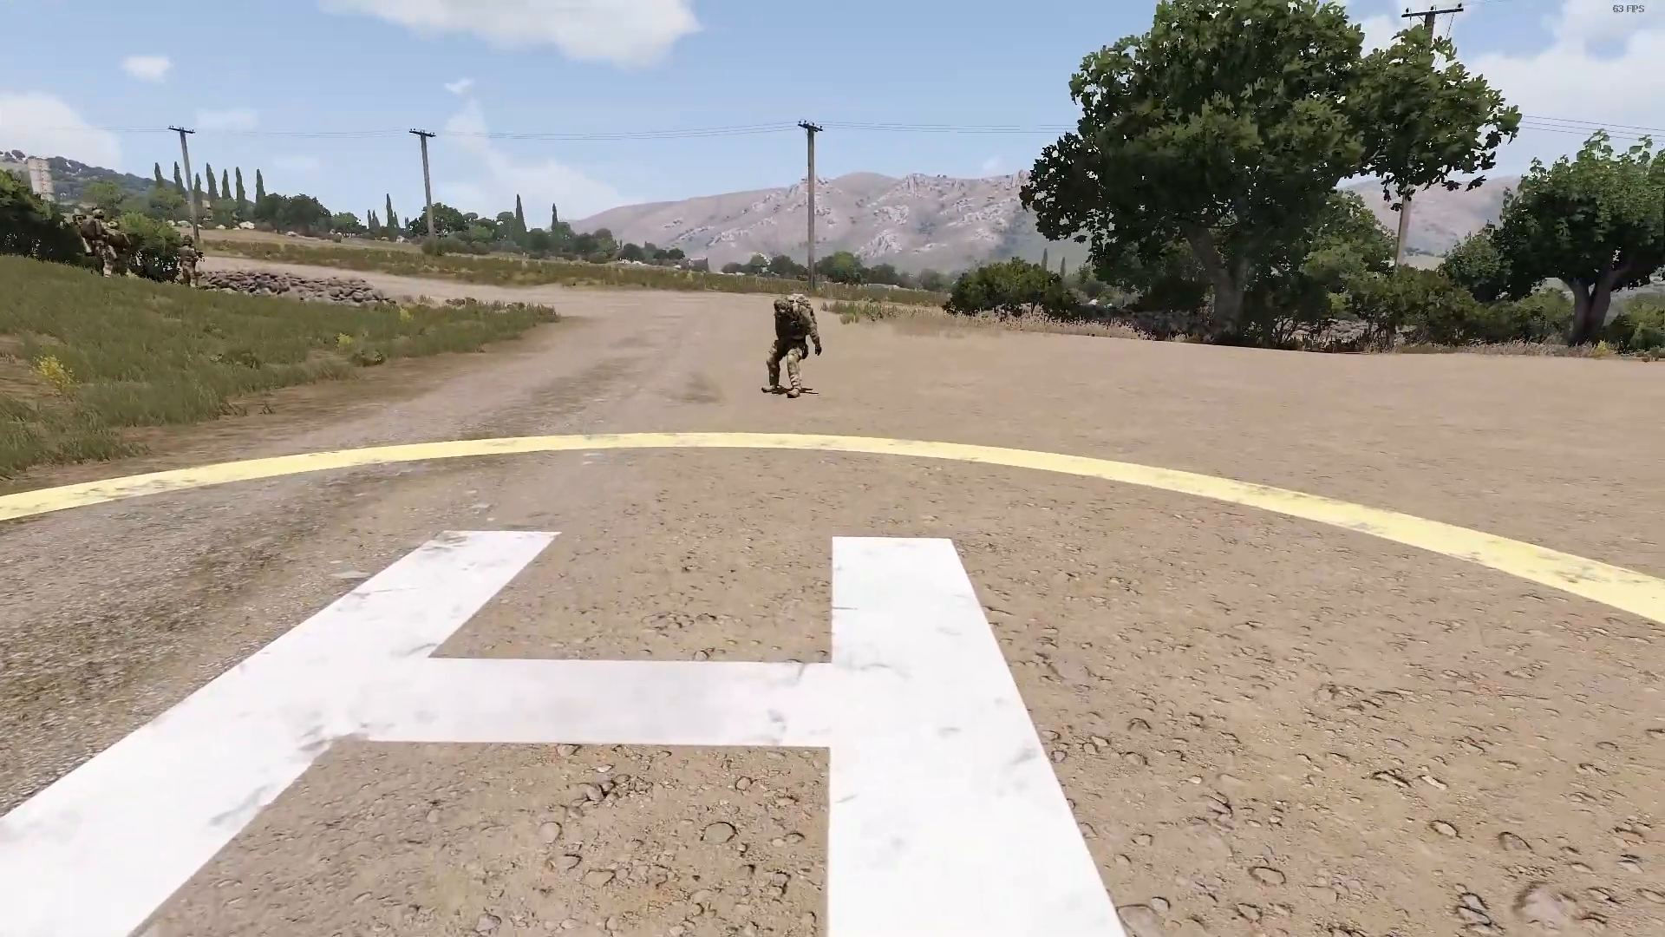
{"action": "key", "text": "s"}
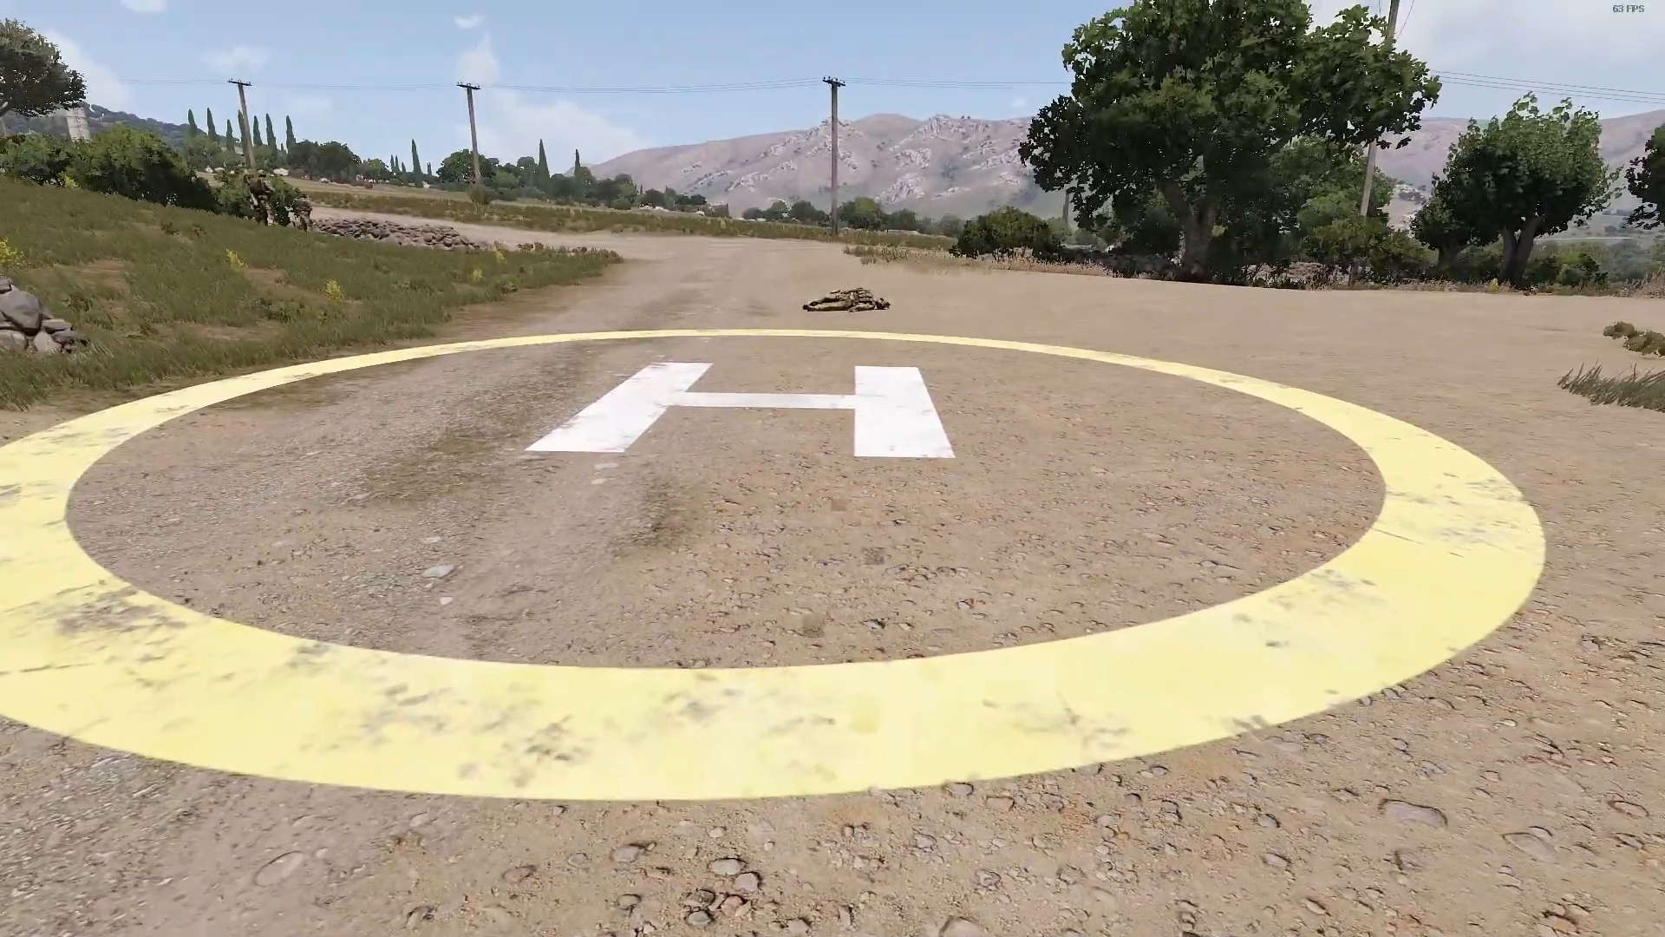
Step: Open the Zeus interface and inspect the stances of the command change group's soldiers around the stone wall
{"action": "key", "text": "y"}
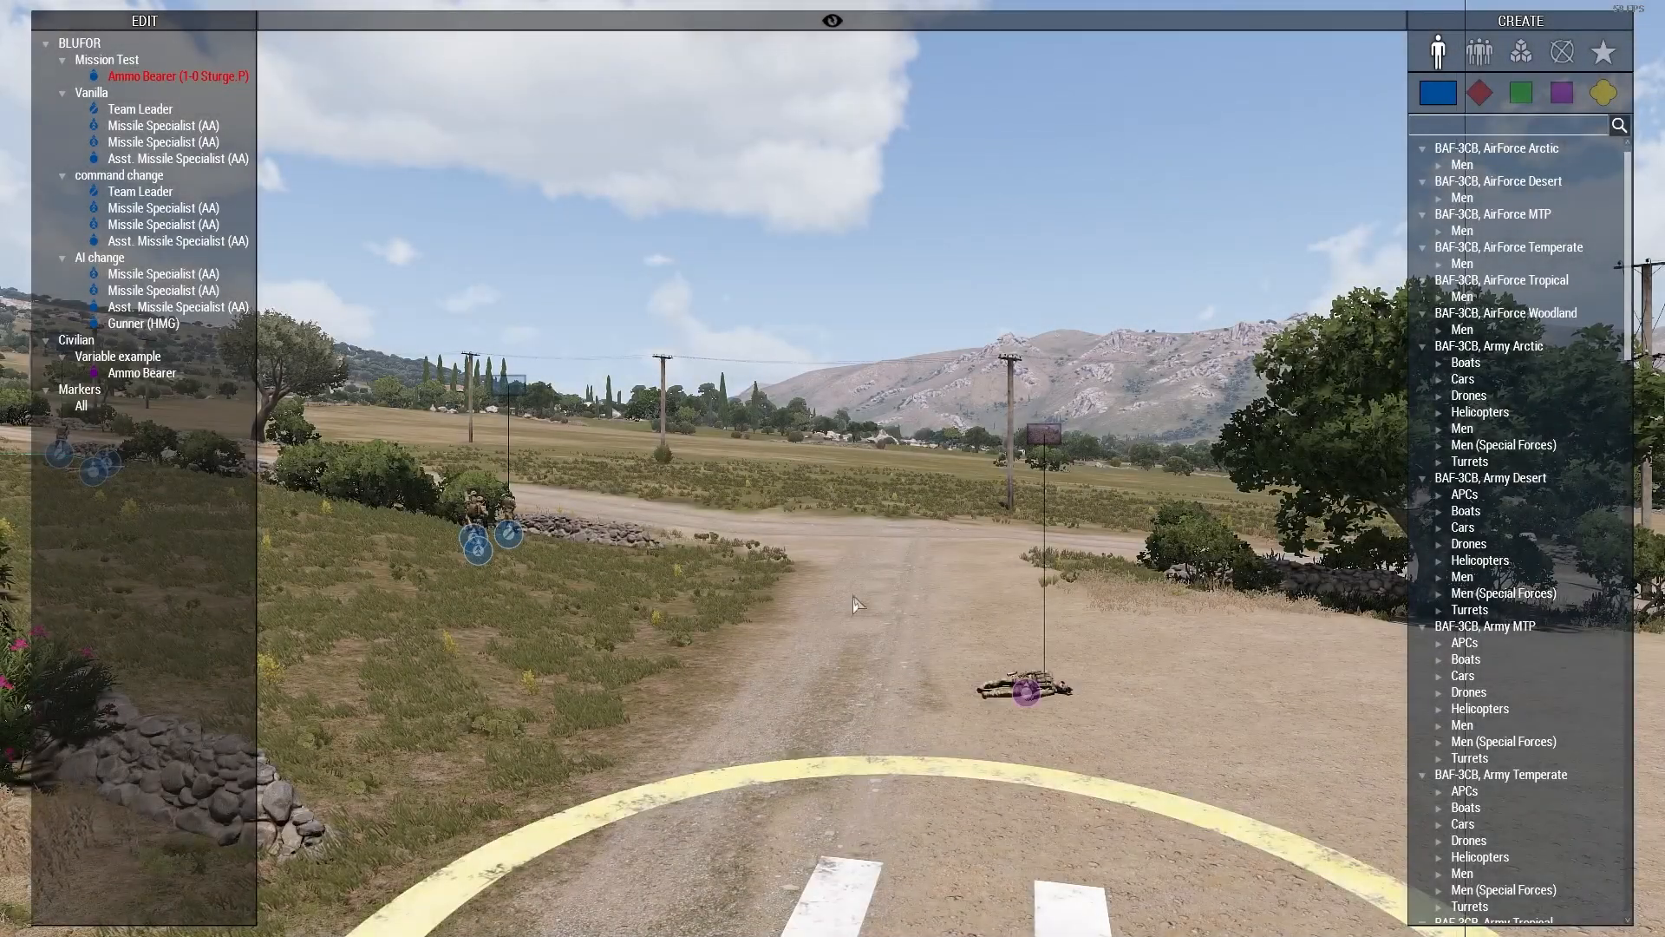
{"action": "right_click_drag", "start_coordinate": [912, 636], "coordinate": [329, 729]}
{"action": "key", "text": "q"}
{"action": "key", "text": "d"}
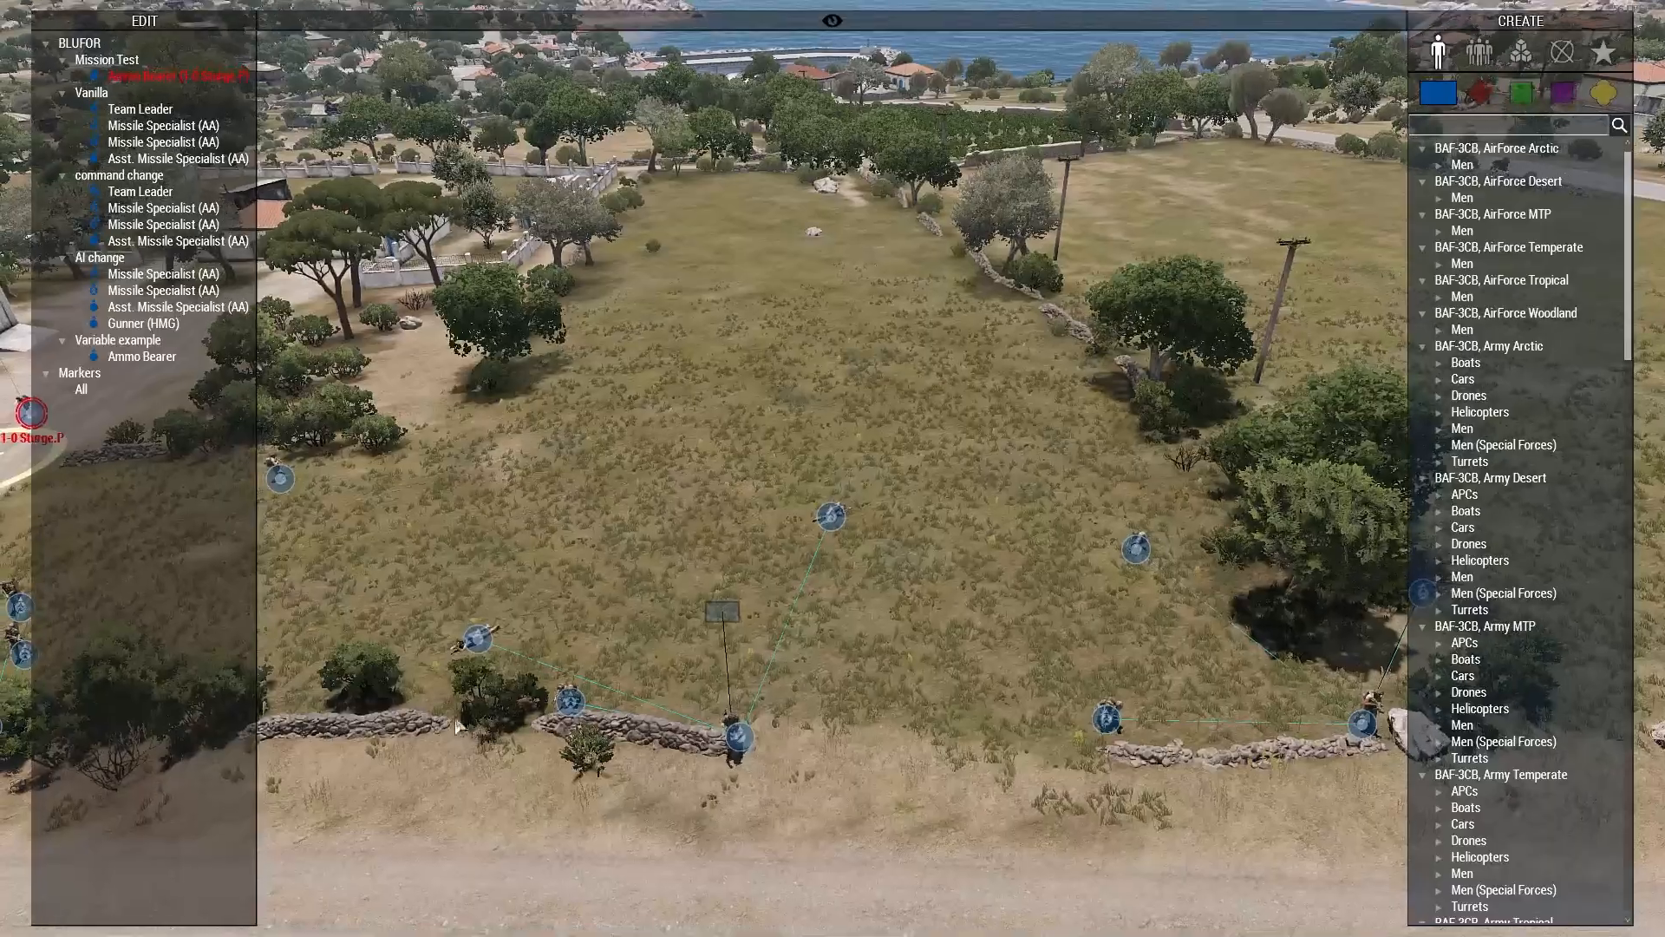
{"action": "scroll", "coordinate": [502, 685], "scroll_direction": "up", "scroll_amount": 2}
{"action": "scroll", "coordinate": [502, 685], "scroll_direction": "up", "scroll_amount": 2}
{"action": "left_click", "coordinate": [647, 681]}
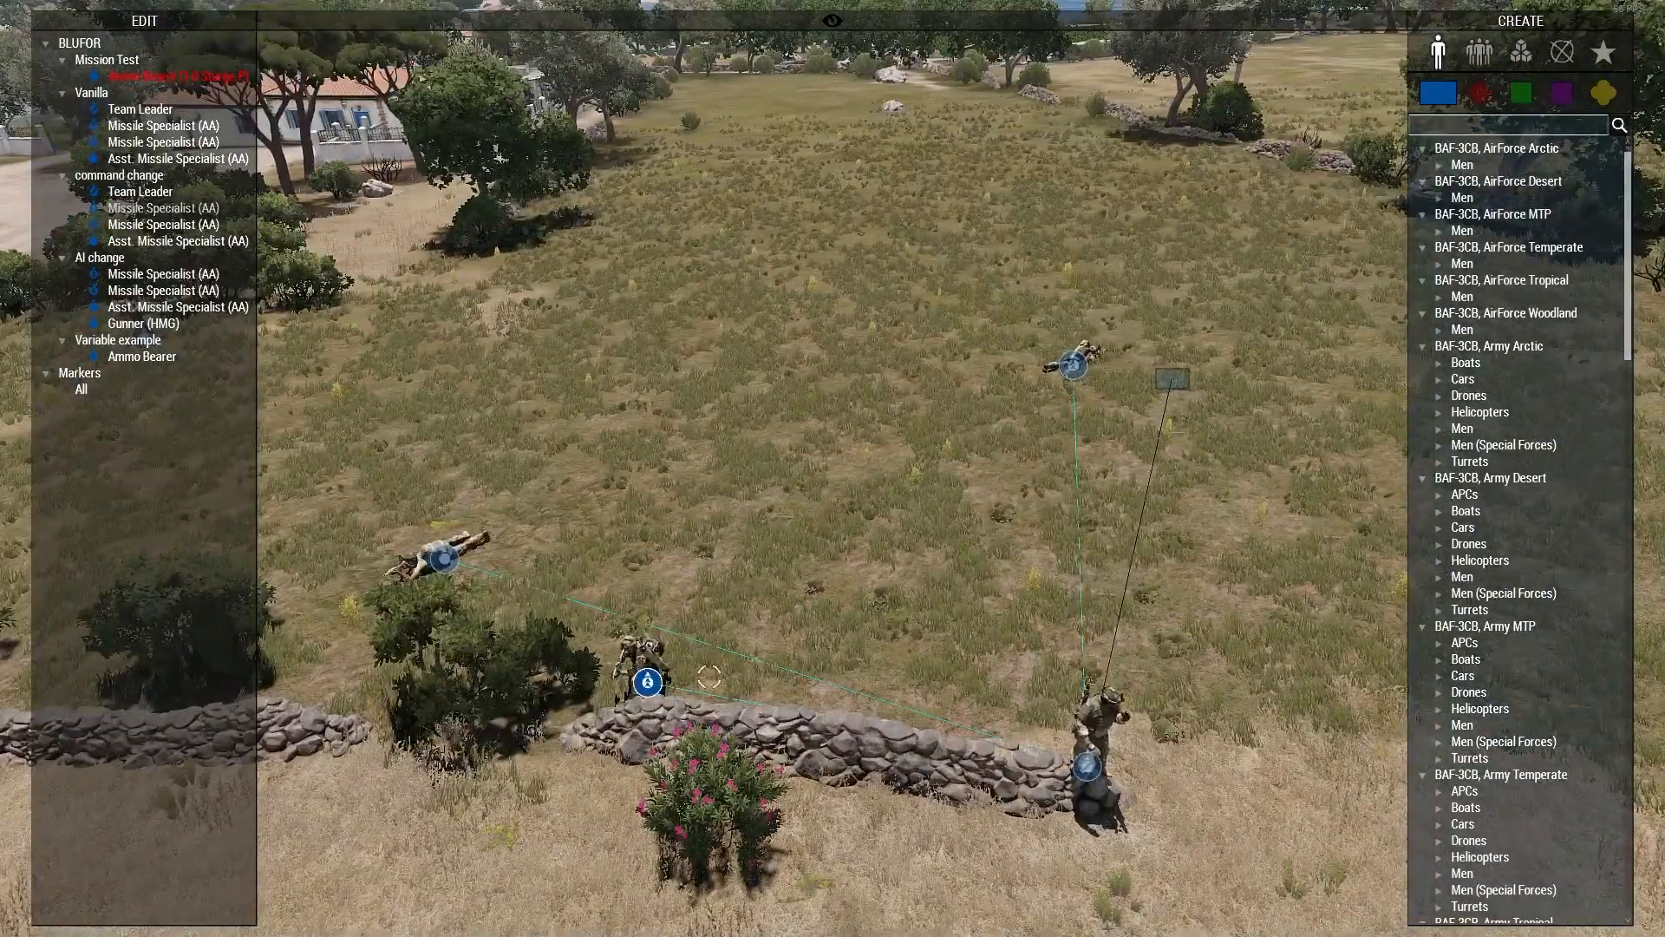
{"action": "left_click", "coordinate": [1028, 698]}
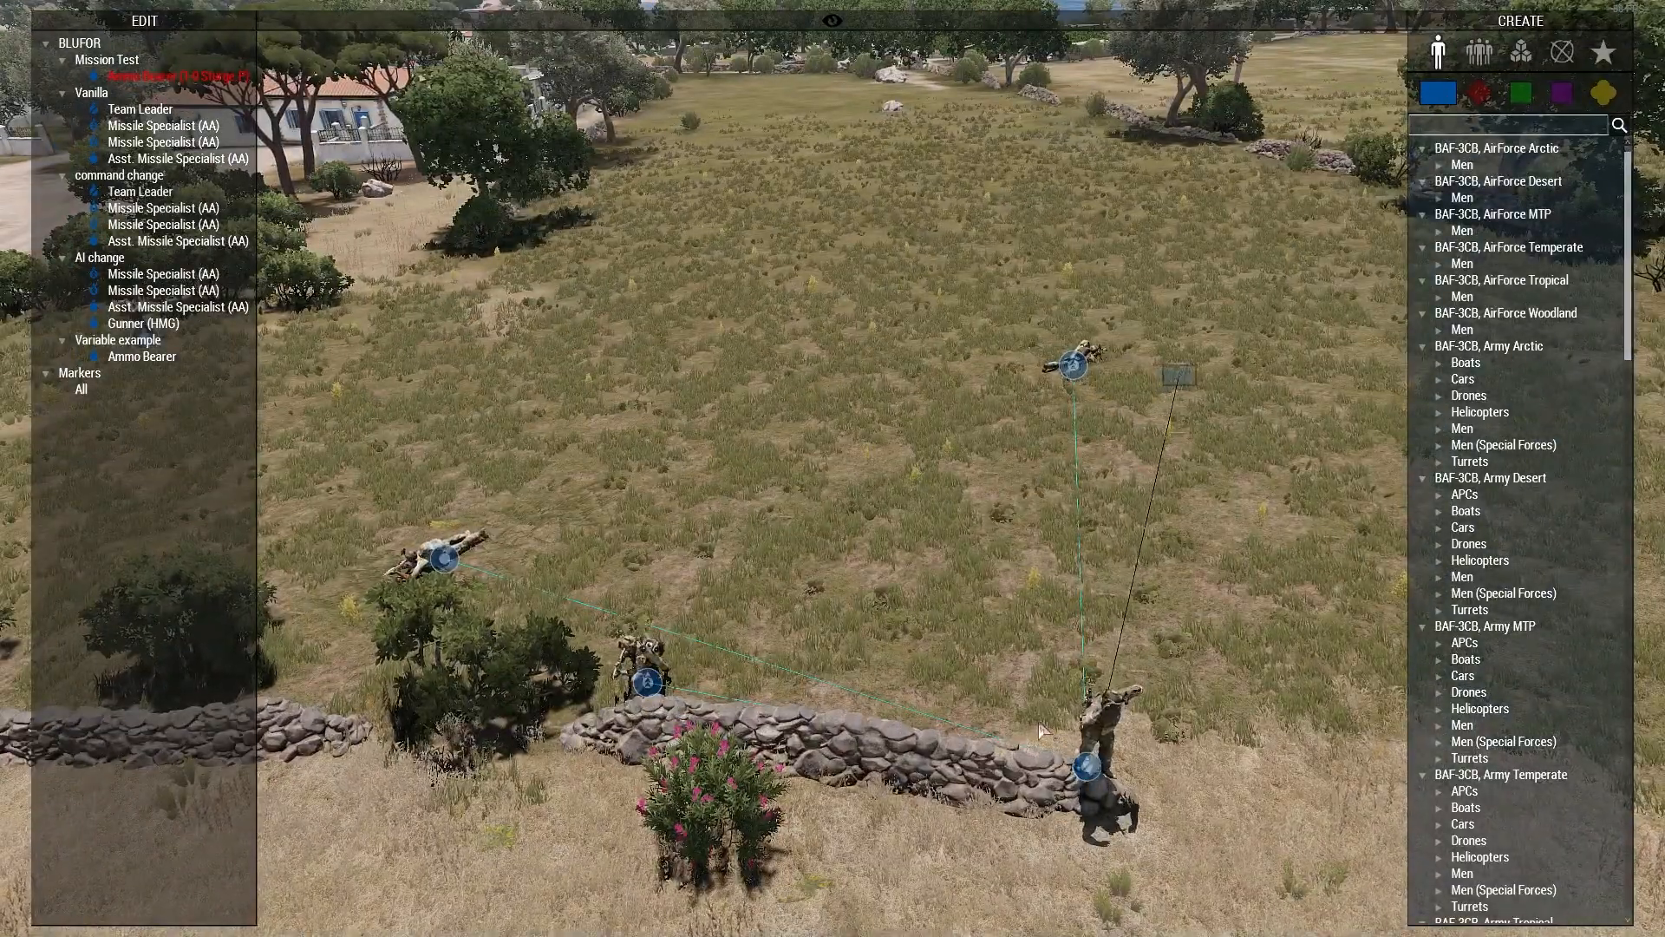
Step: Inspect the stances and positions of the group beside the large rock and tree, then those along the stone wall
{"action": "key", "text": "s"}
{"action": "key", "text": "d"}
{"action": "key", "text": "w"}
{"action": "key", "text": "d"}
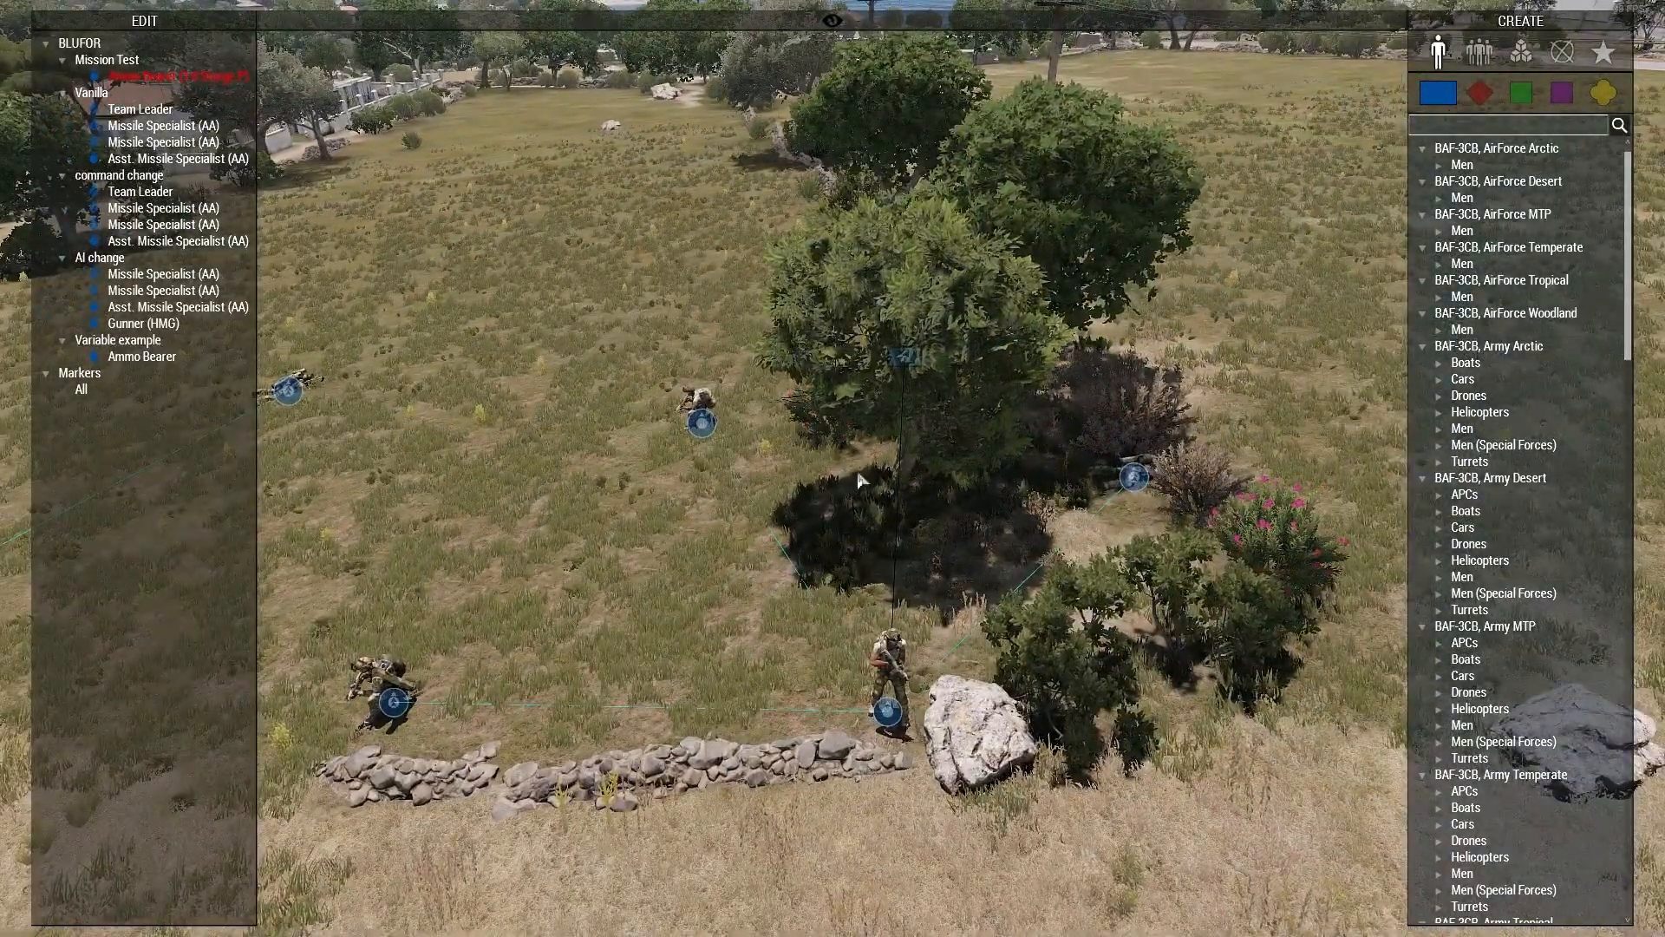
{"action": "right_click_drag", "start_coordinate": [677, 471], "coordinate": [480, 472]}
{"action": "key", "text": "d"}
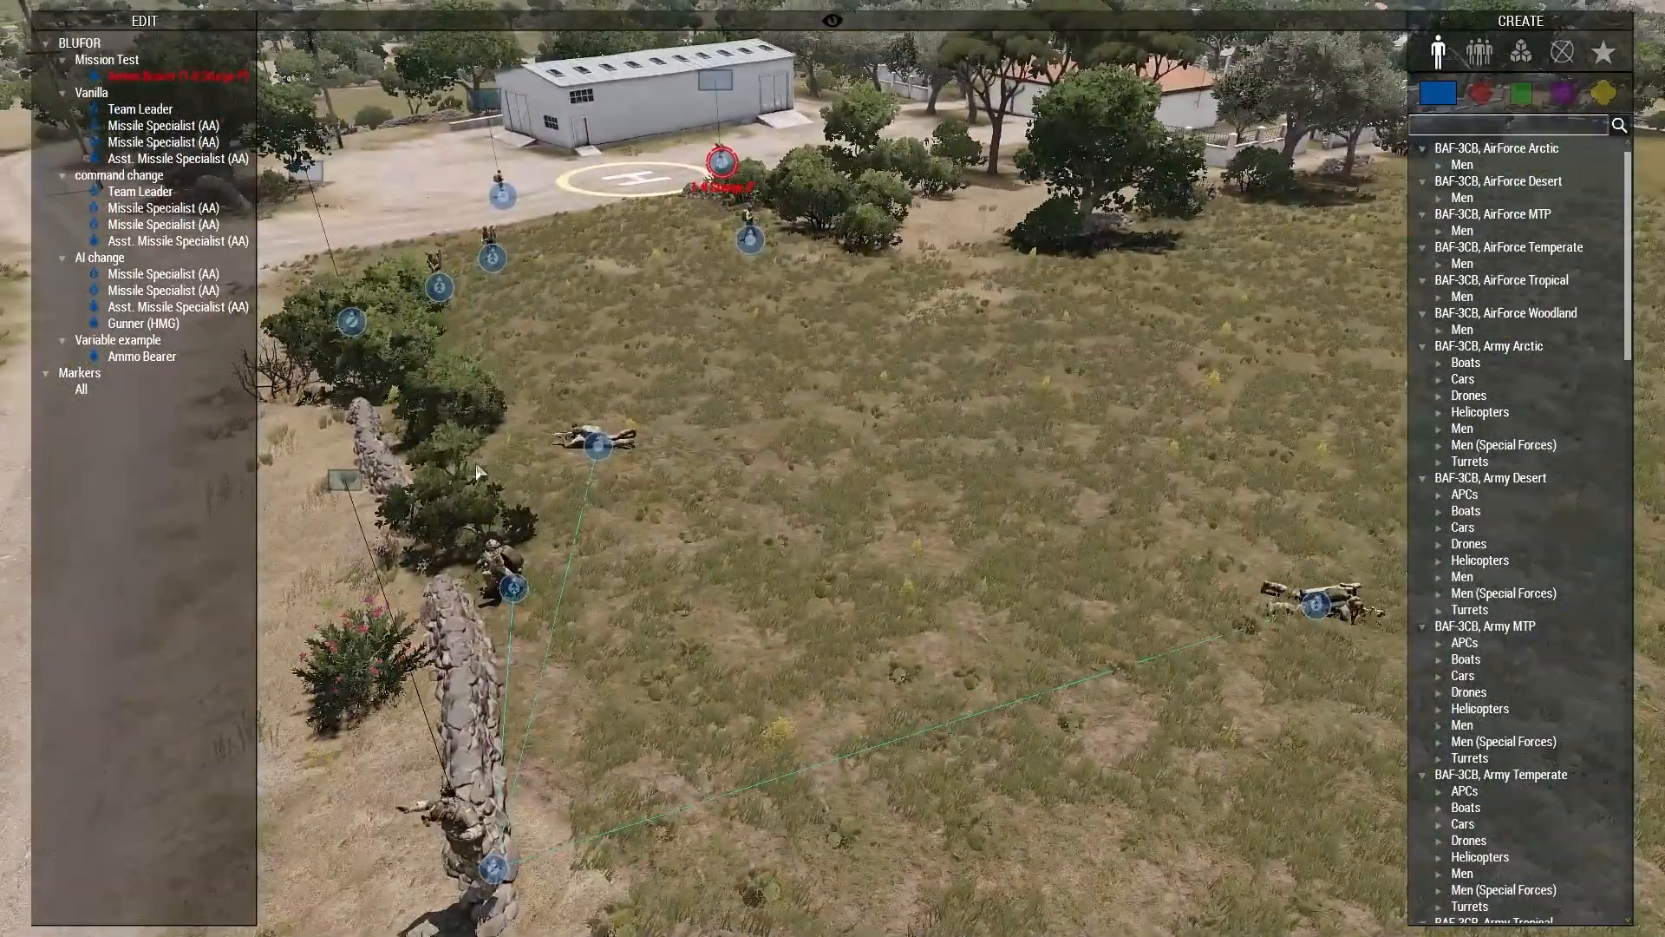
Step: Place an Airburst, 60mm module from 3CB Effects in the open field across the road from the soldiers
{"action": "key", "text": "s"}
{"action": "key", "text": "a"}
{"action": "key", "text": "q"}
{"action": "left_click", "coordinate": [1522, 54]}
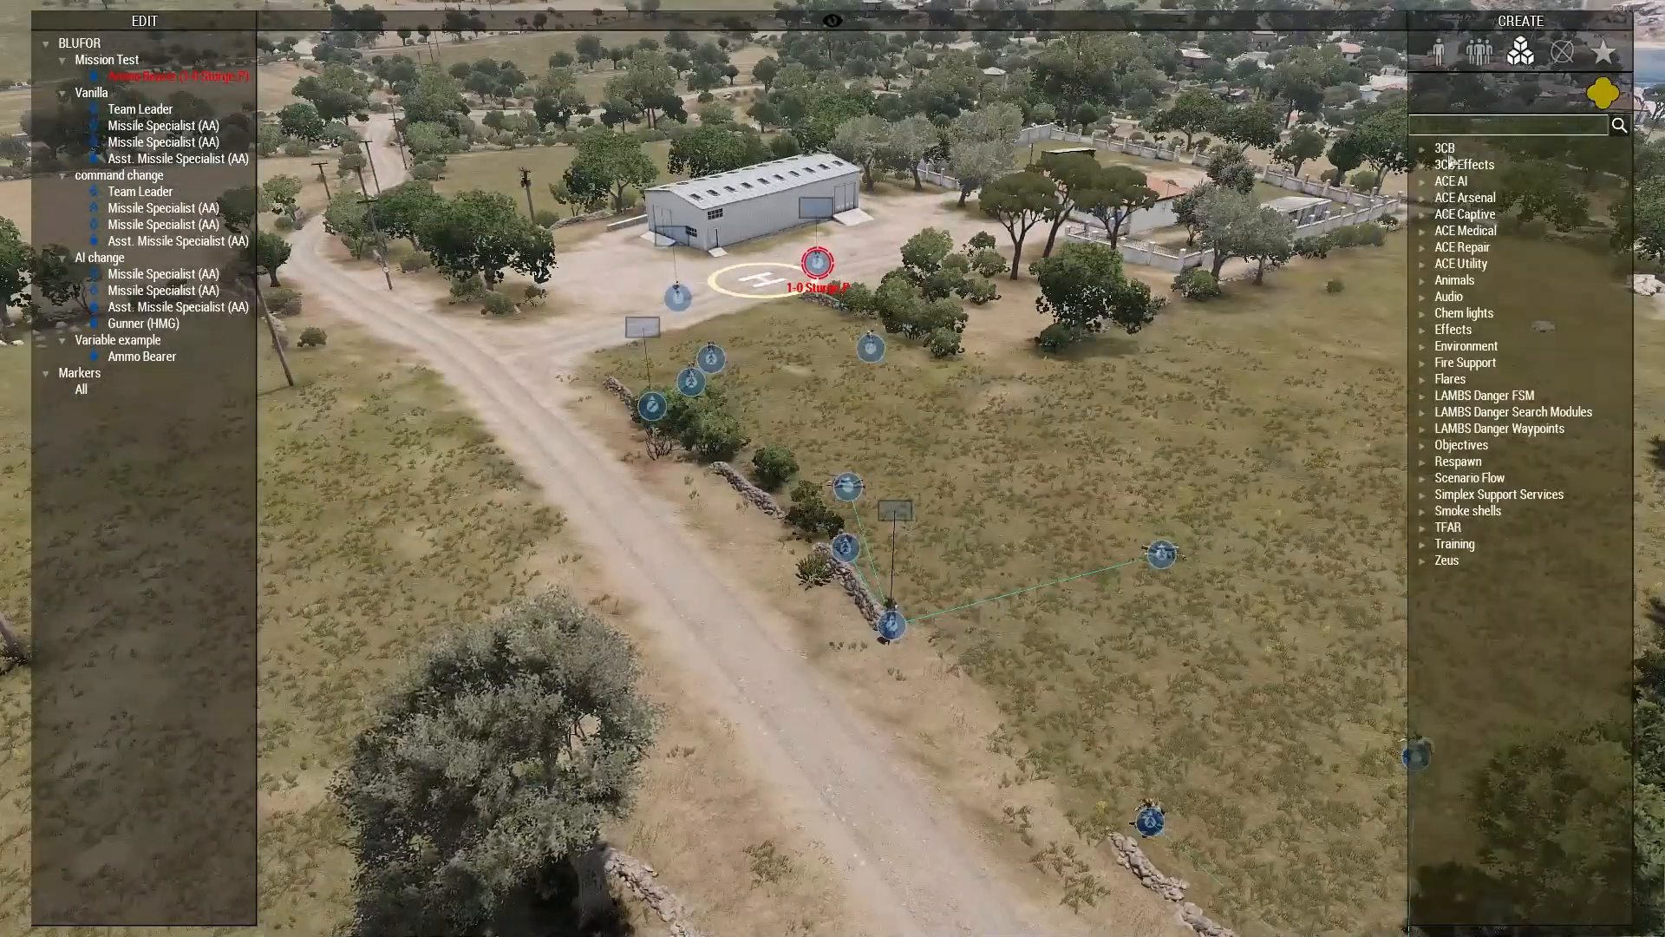
{"action": "double_click", "coordinate": [1464, 165]}
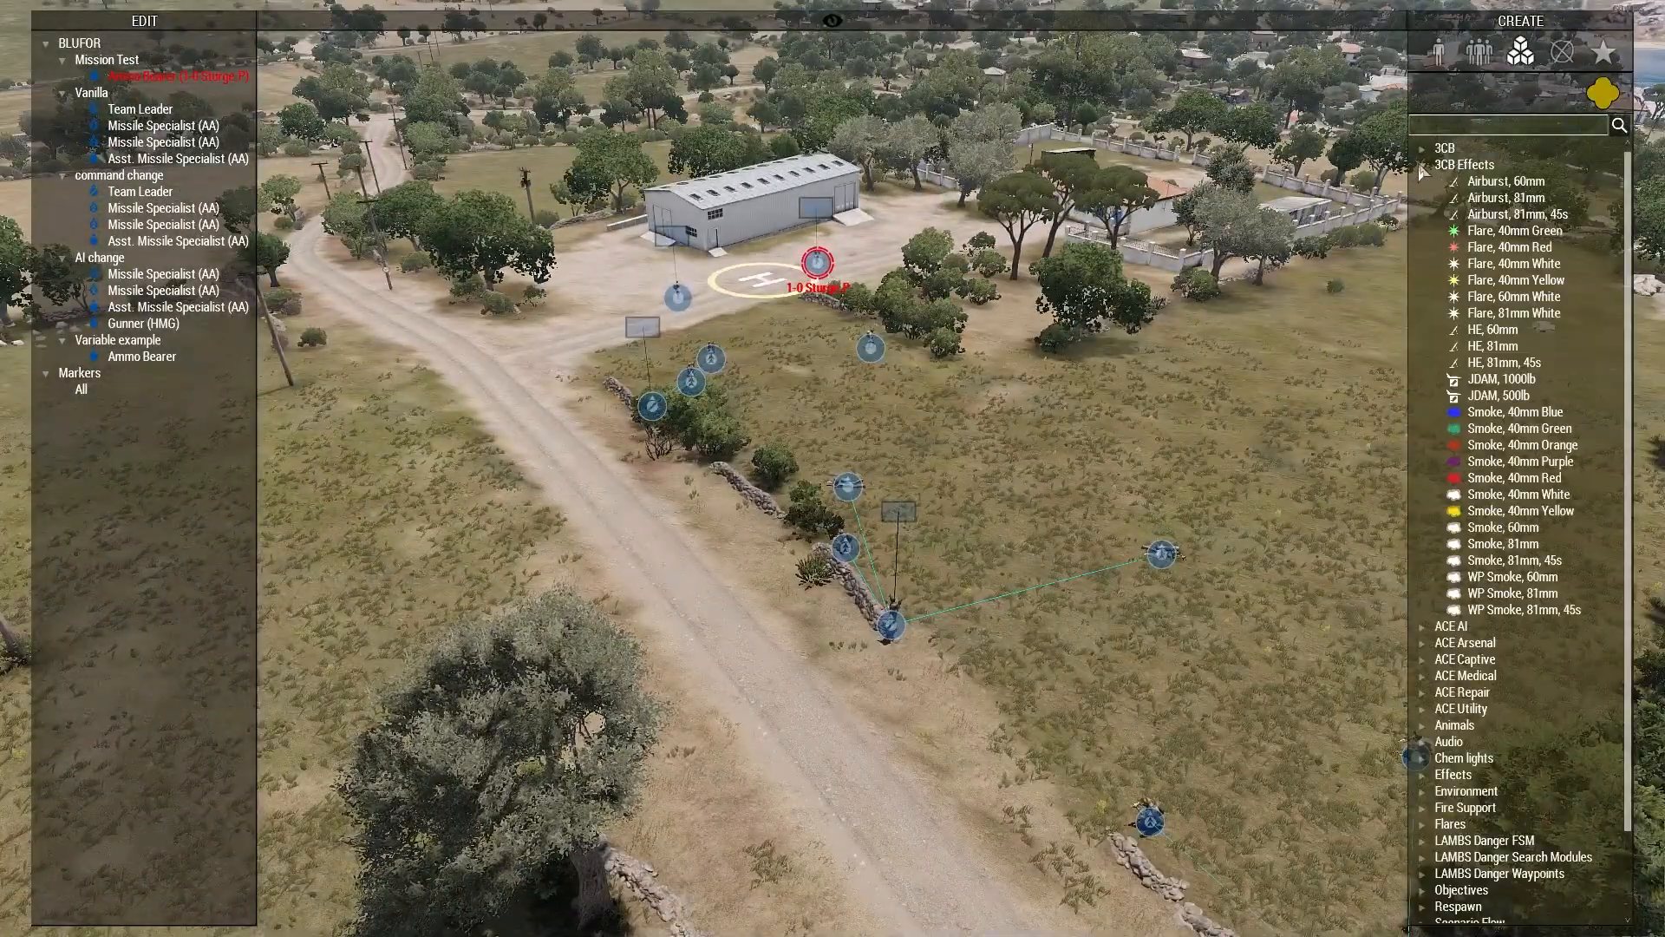
{"action": "left_click", "coordinate": [1502, 188]}
{"action": "key", "text": "s"}
{"action": "key", "text": "a"}
{"action": "left_click", "coordinate": [638, 585]}
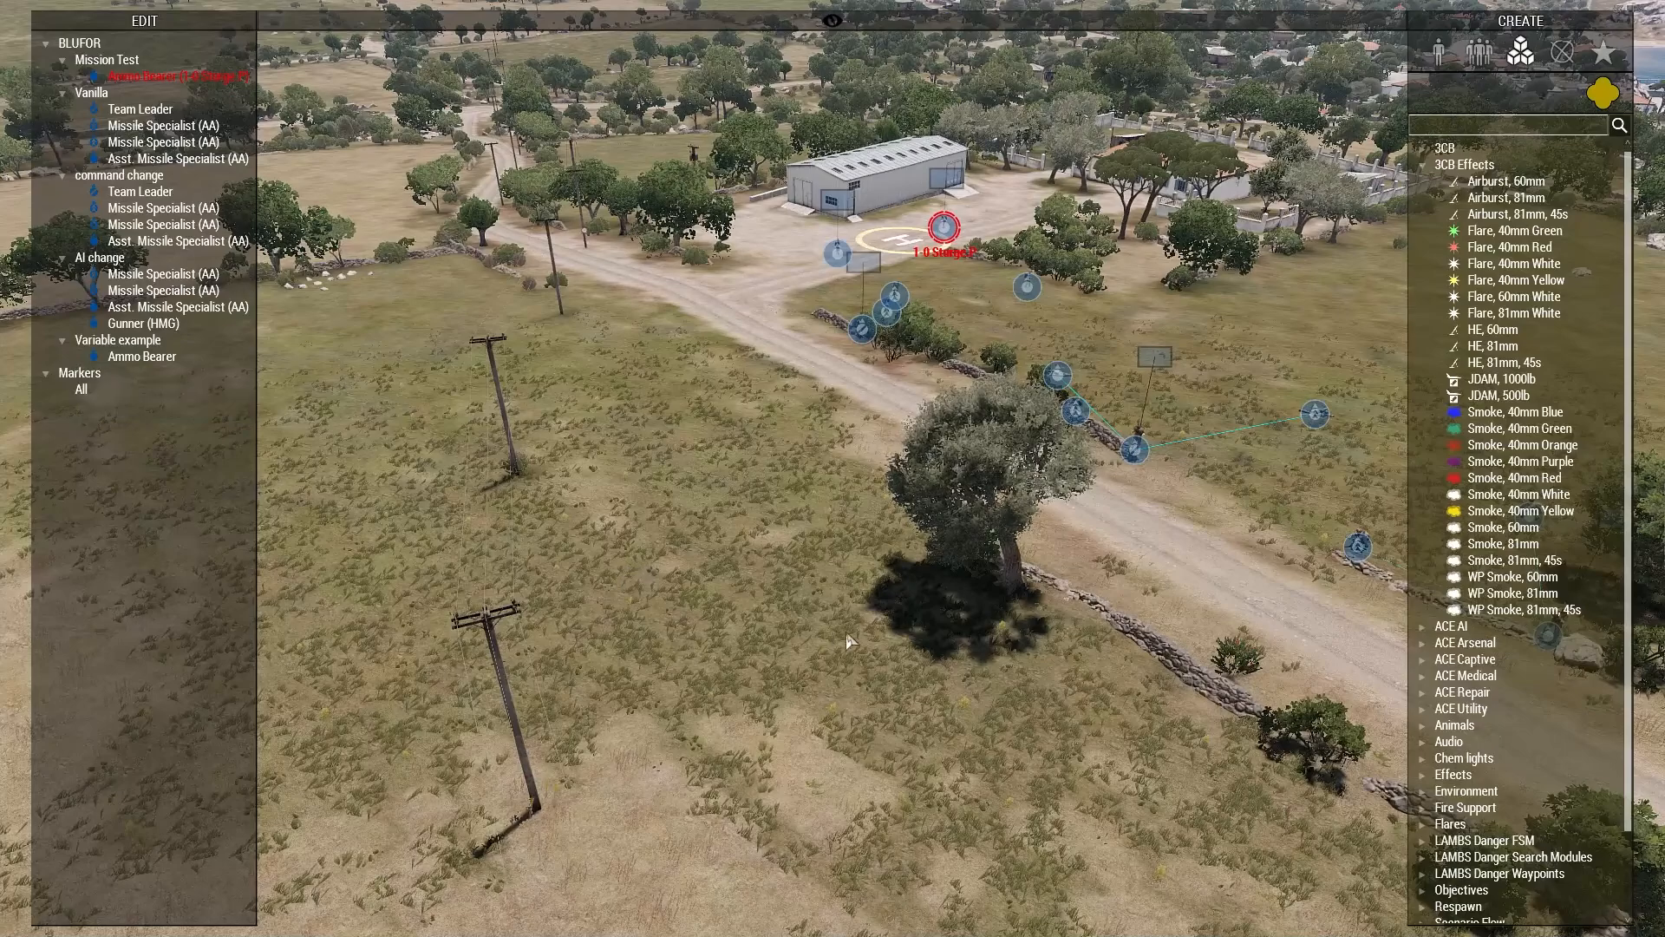
{"action": "key", "text": "w"}
{"action": "key", "text": "d"}
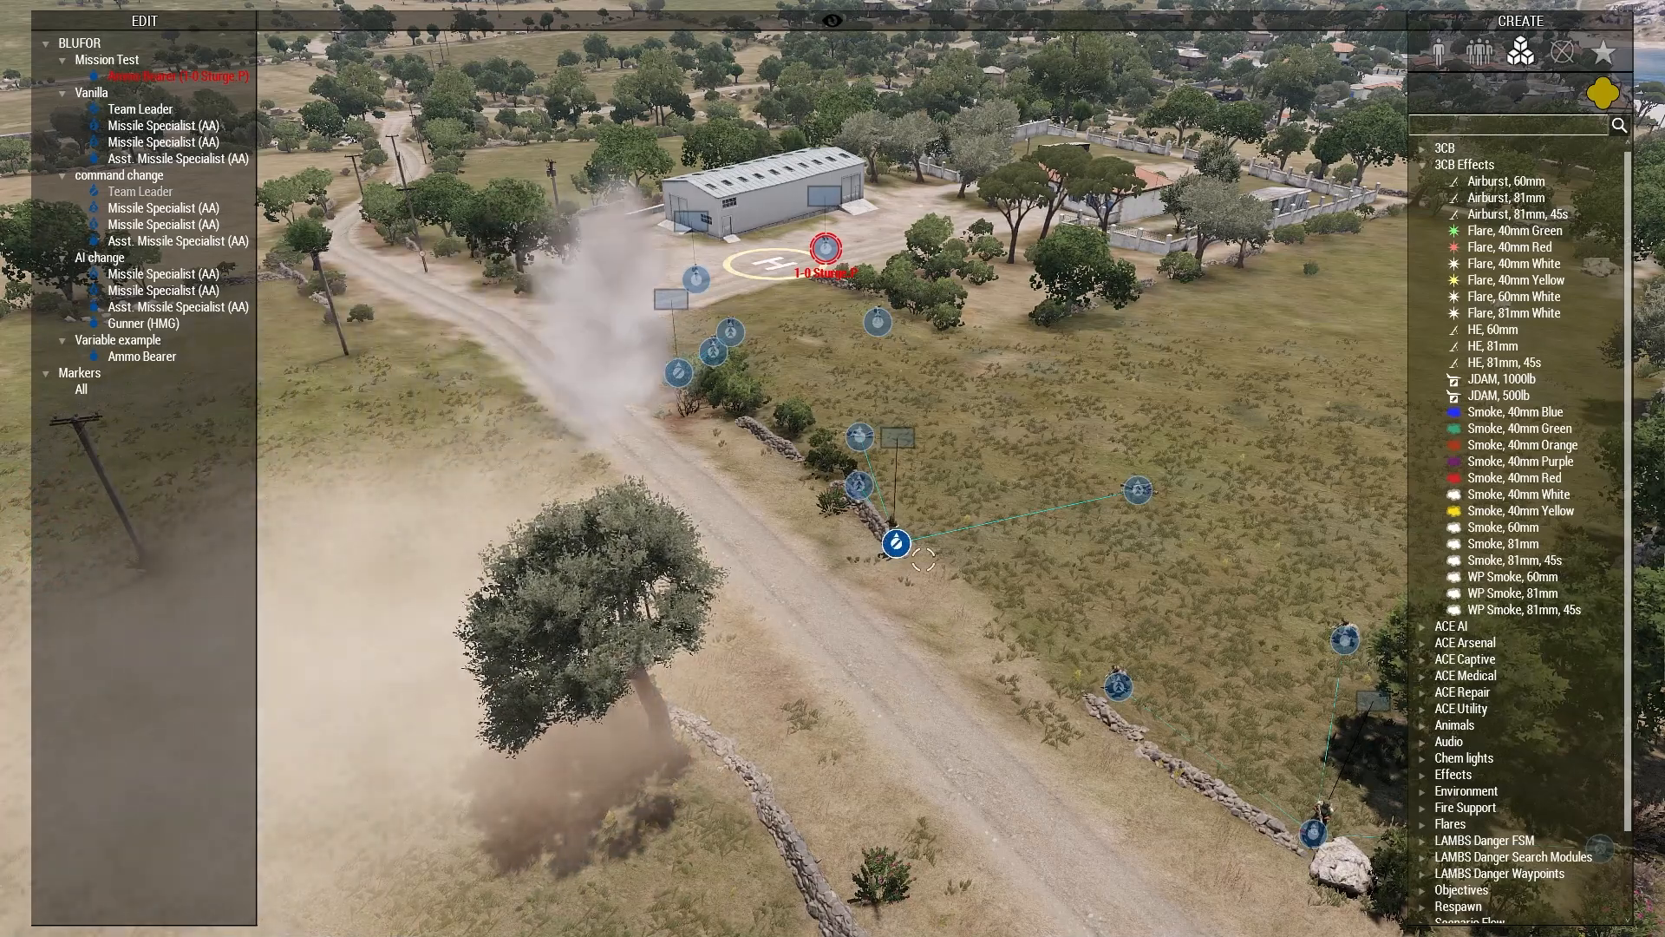
Step: Place a CSAT Ammo Bearer in the field across the road from the stone walls
{"action": "left_click", "coordinate": [1440, 52]}
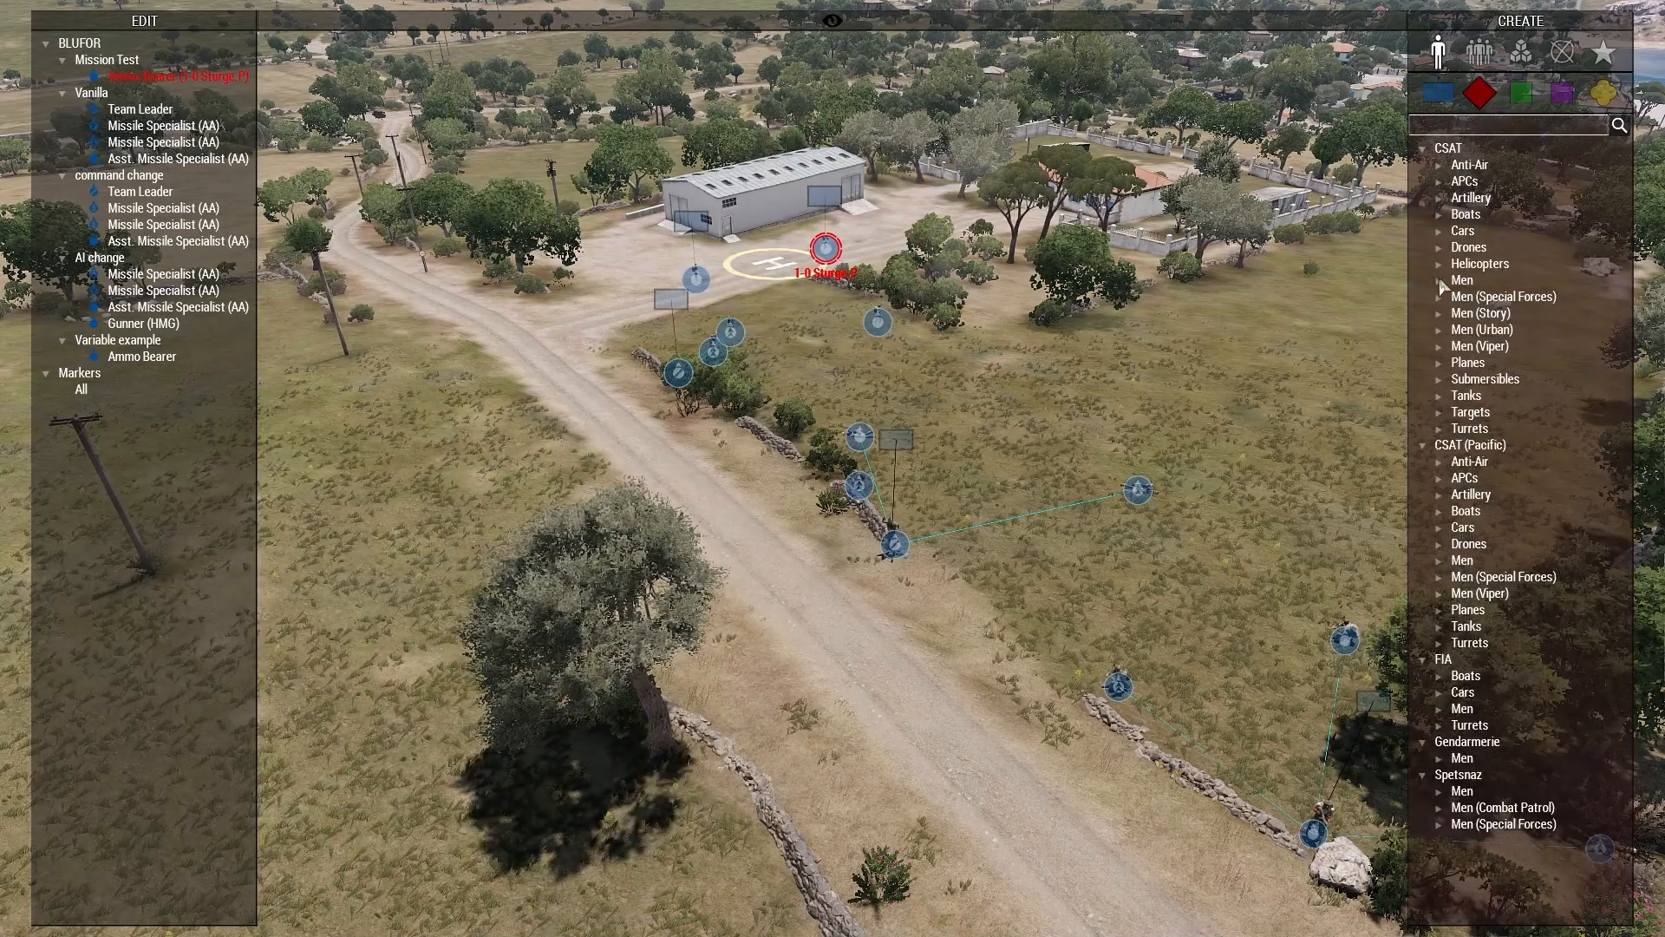
{"action": "left_click", "coordinate": [1440, 280]}
{"action": "left_click", "coordinate": [1517, 297]}
{"action": "left_click", "coordinate": [343, 774]}
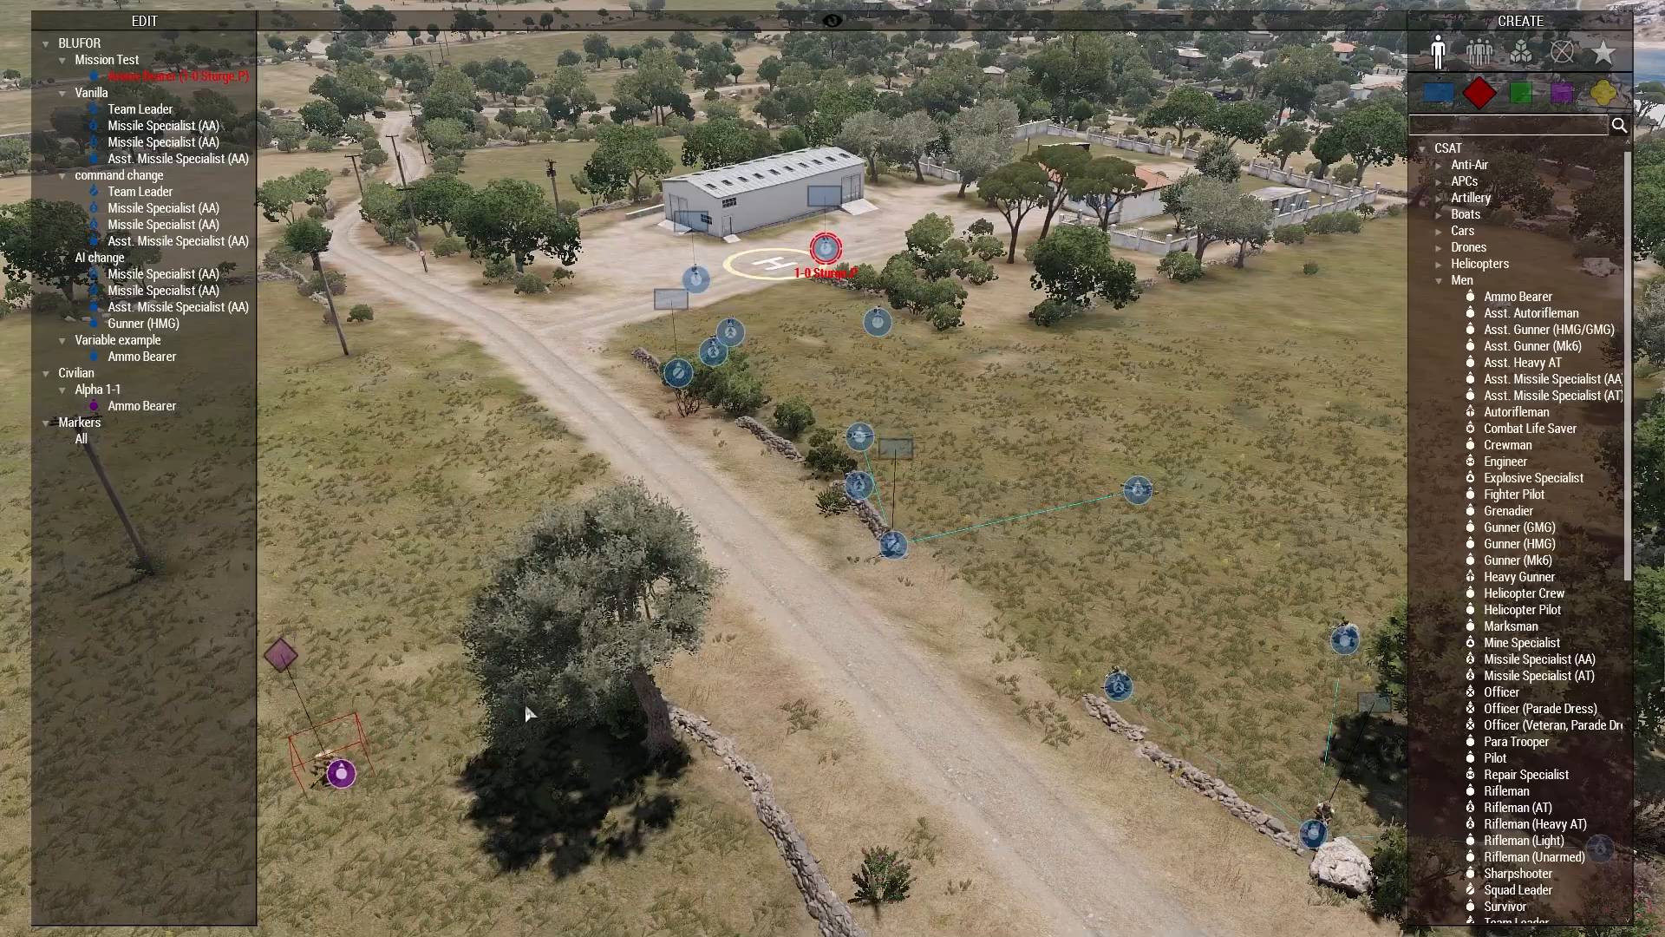
Step: Examine how the soldiers around the middle stone wall react to the placed enemy
{"action": "scroll", "coordinate": [893, 547], "scroll_direction": "up", "scroll_amount": 4}
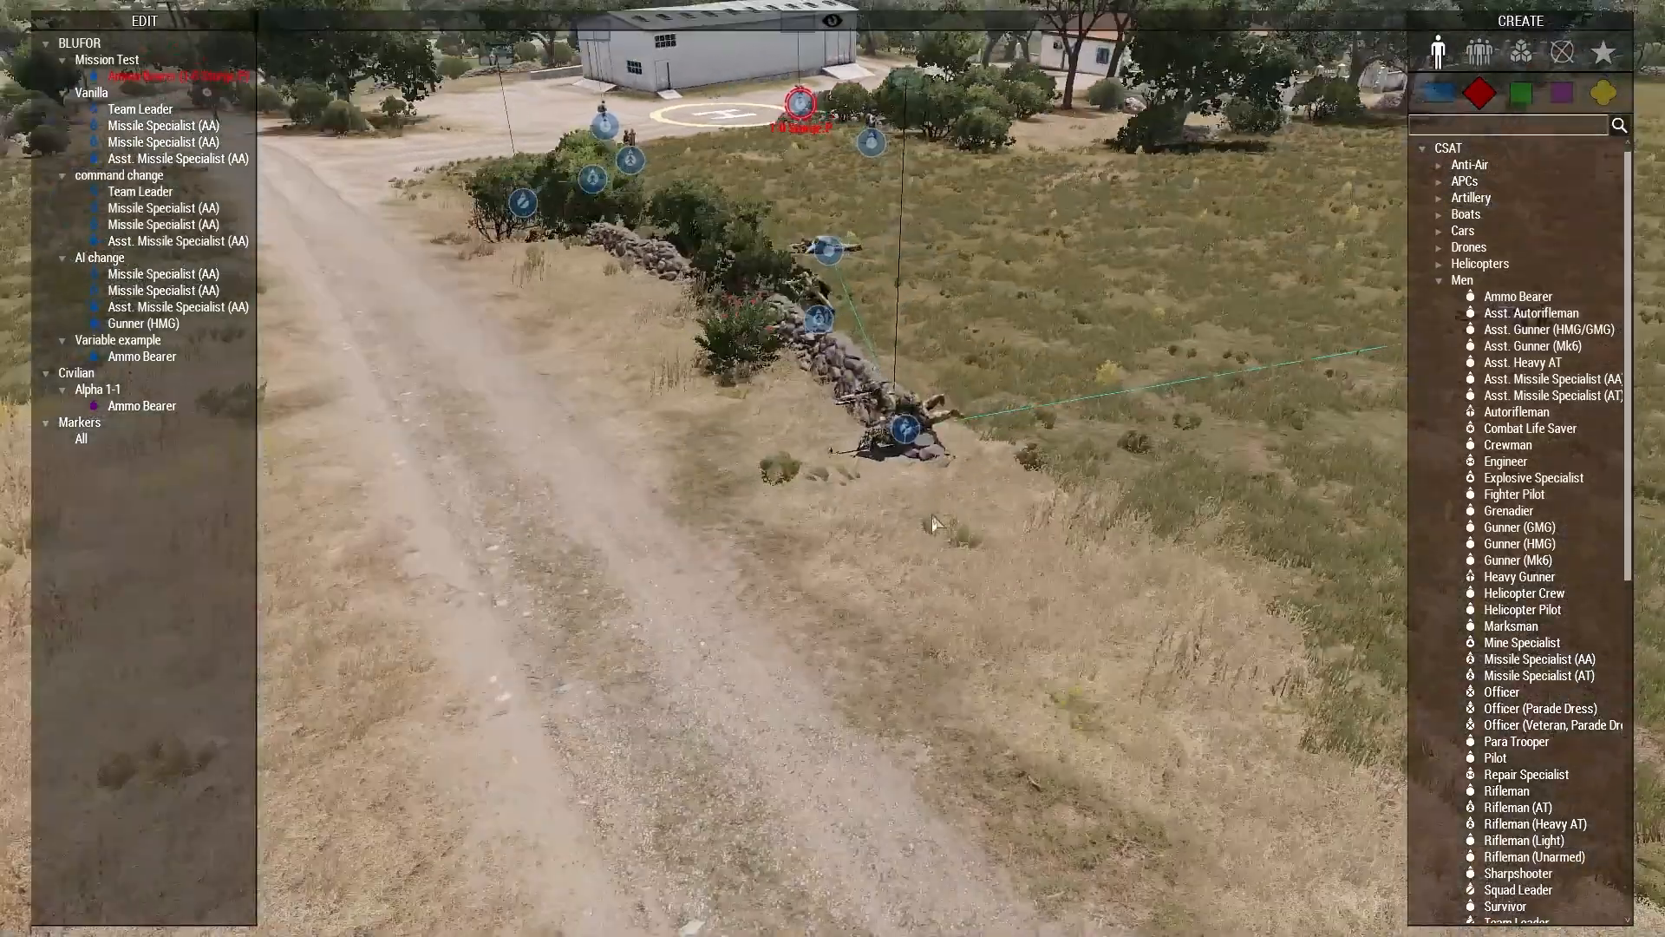
{"action": "right_click_drag", "start_coordinate": [904, 425], "coordinate": [1220, 474]}
{"action": "scroll", "coordinate": [1221, 475], "scroll_direction": "down", "scroll_amount": 5}
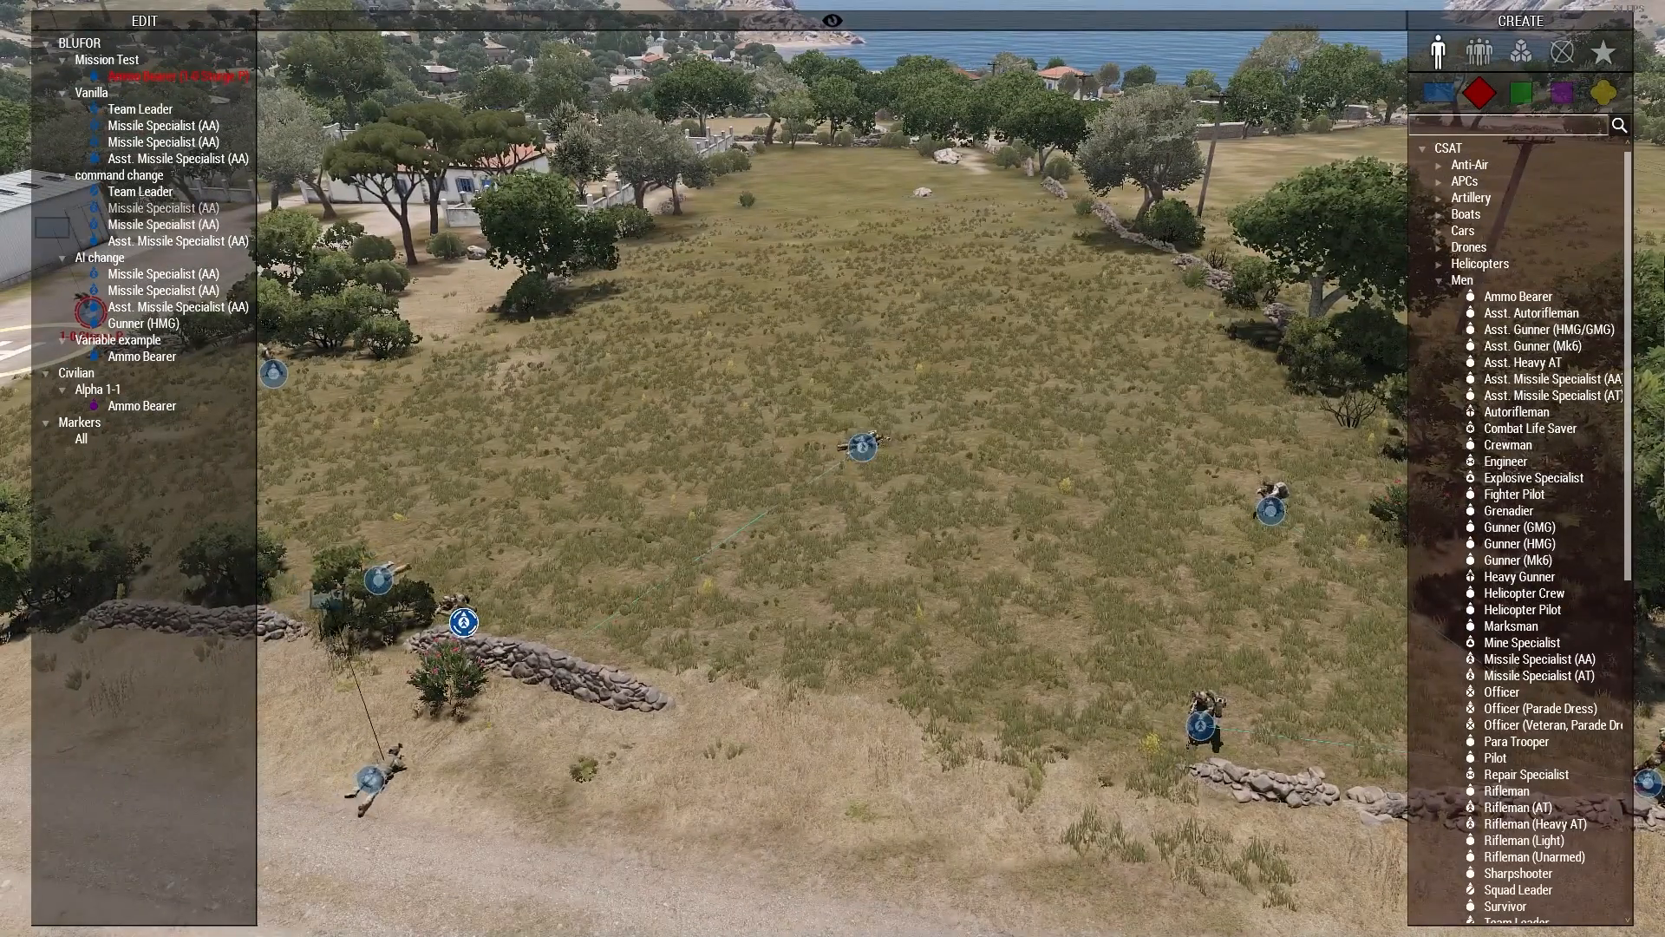
{"action": "right_click_drag", "start_coordinate": [463, 622], "coordinate": [497, 618]}
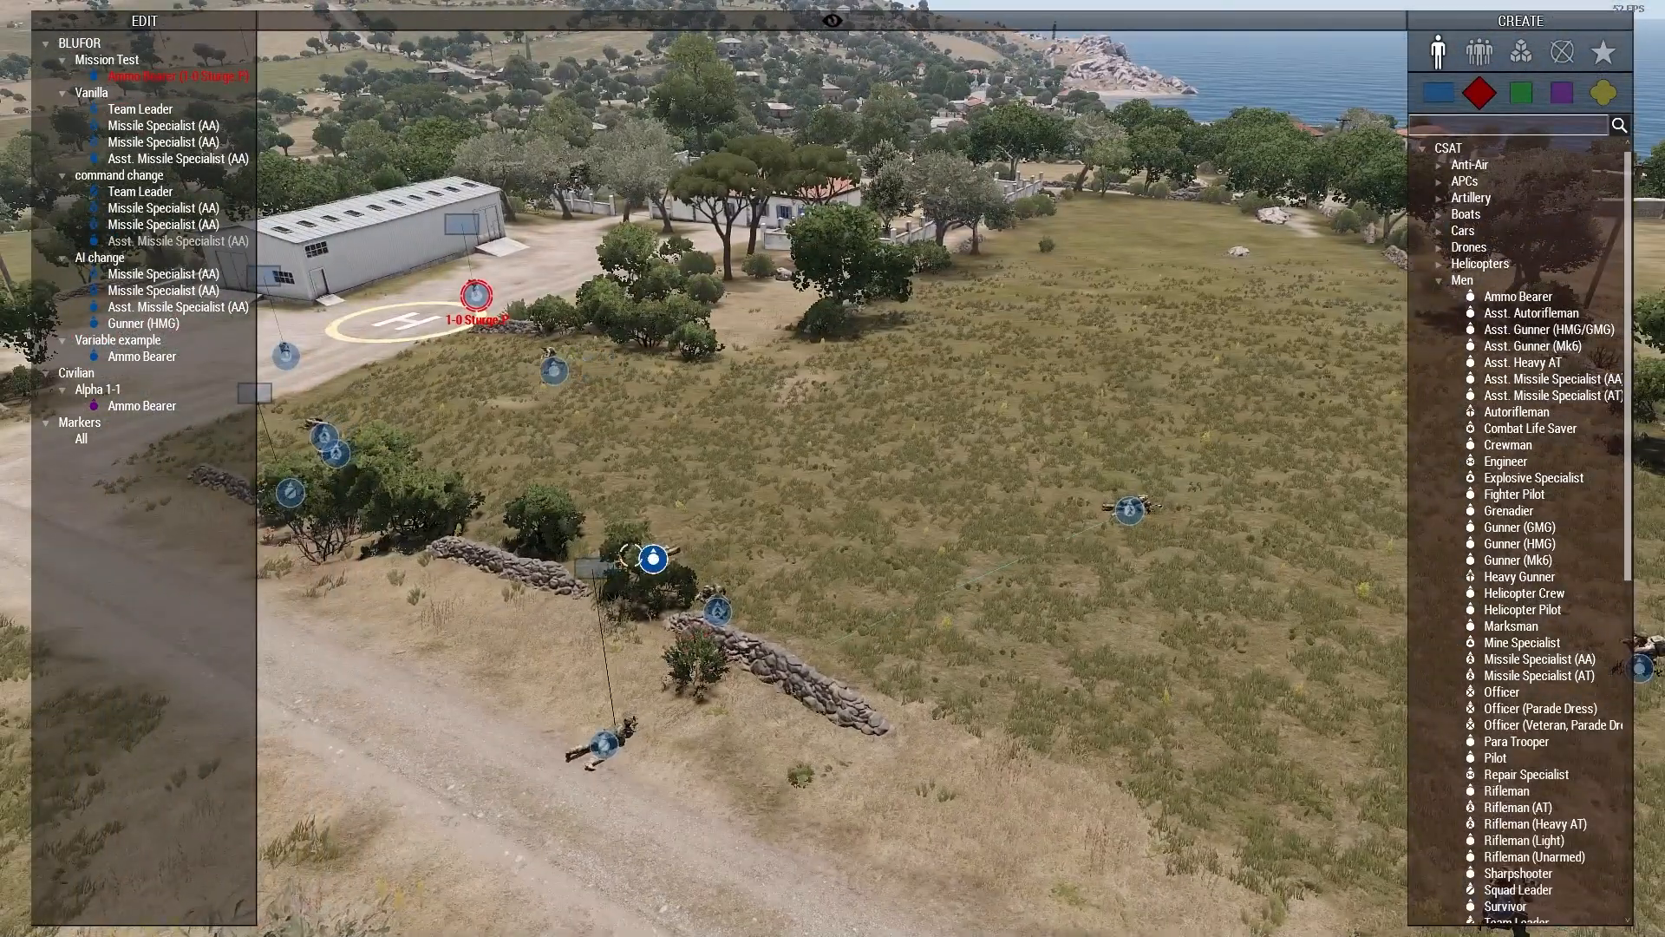
{"action": "right_click_drag", "start_coordinate": [454, 572], "coordinate": [425, 574]}
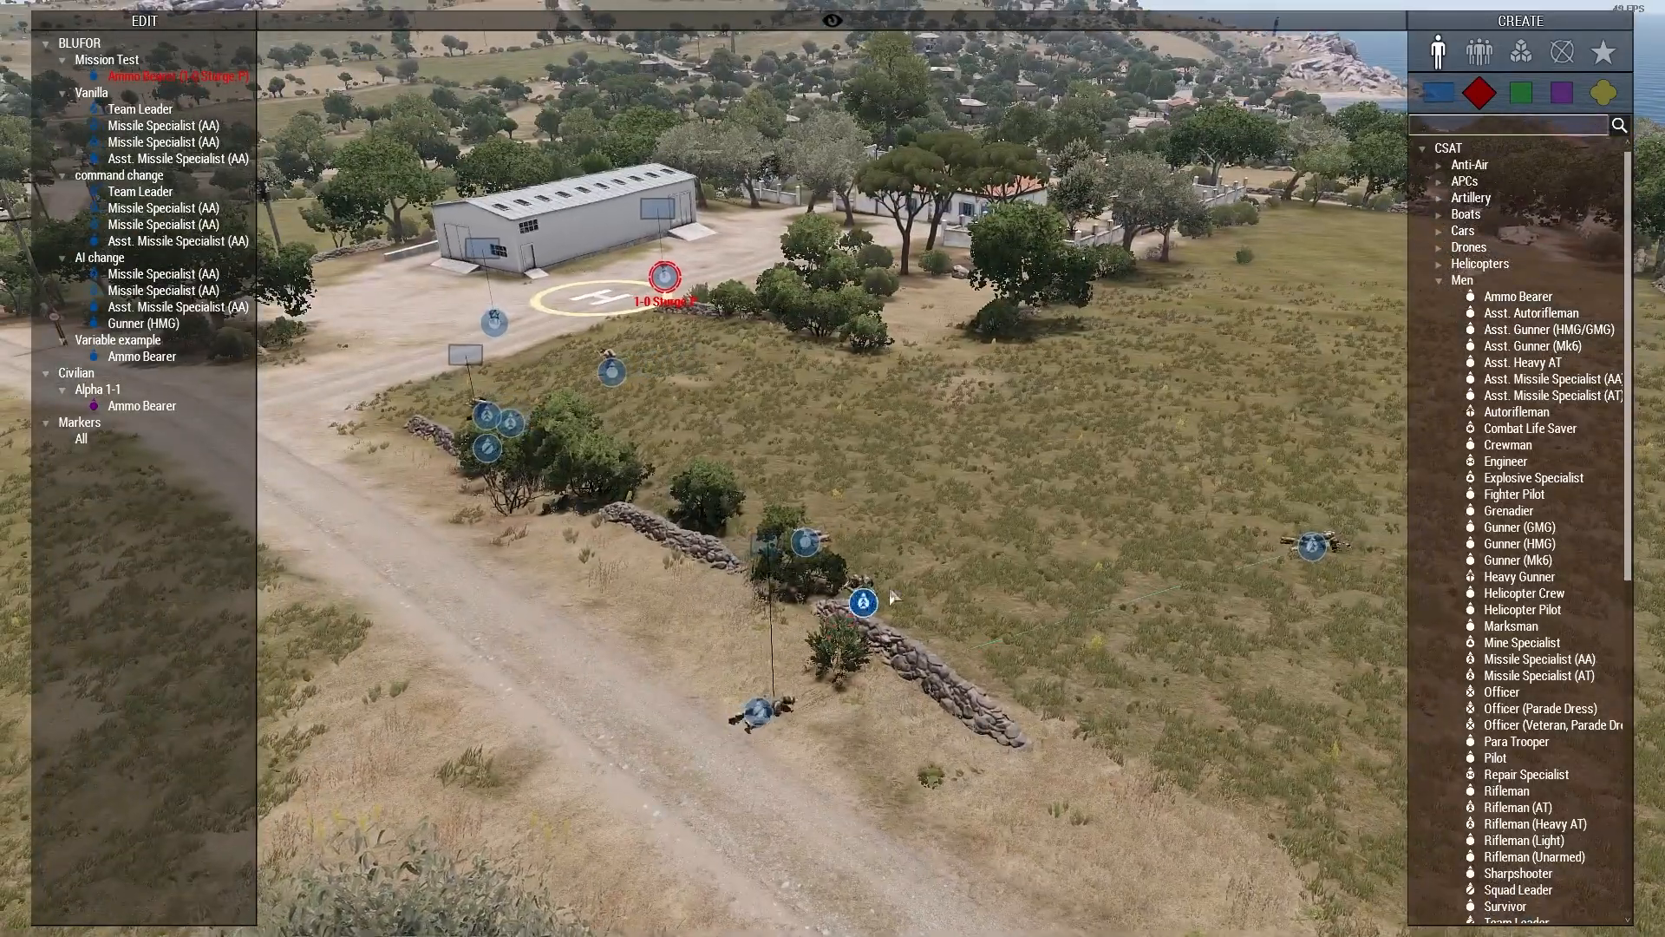
Step: Compare the movements of all groups along the road from a high overview with the side lists collapsed
{"action": "key", "text": "s"}
{"action": "key", "text": "a"}
{"action": "right_click_drag", "start_coordinate": [741, 397], "coordinate": [1090, 583]}
{"action": "key", "text": "e"}
{"action": "key", "text": "r"}
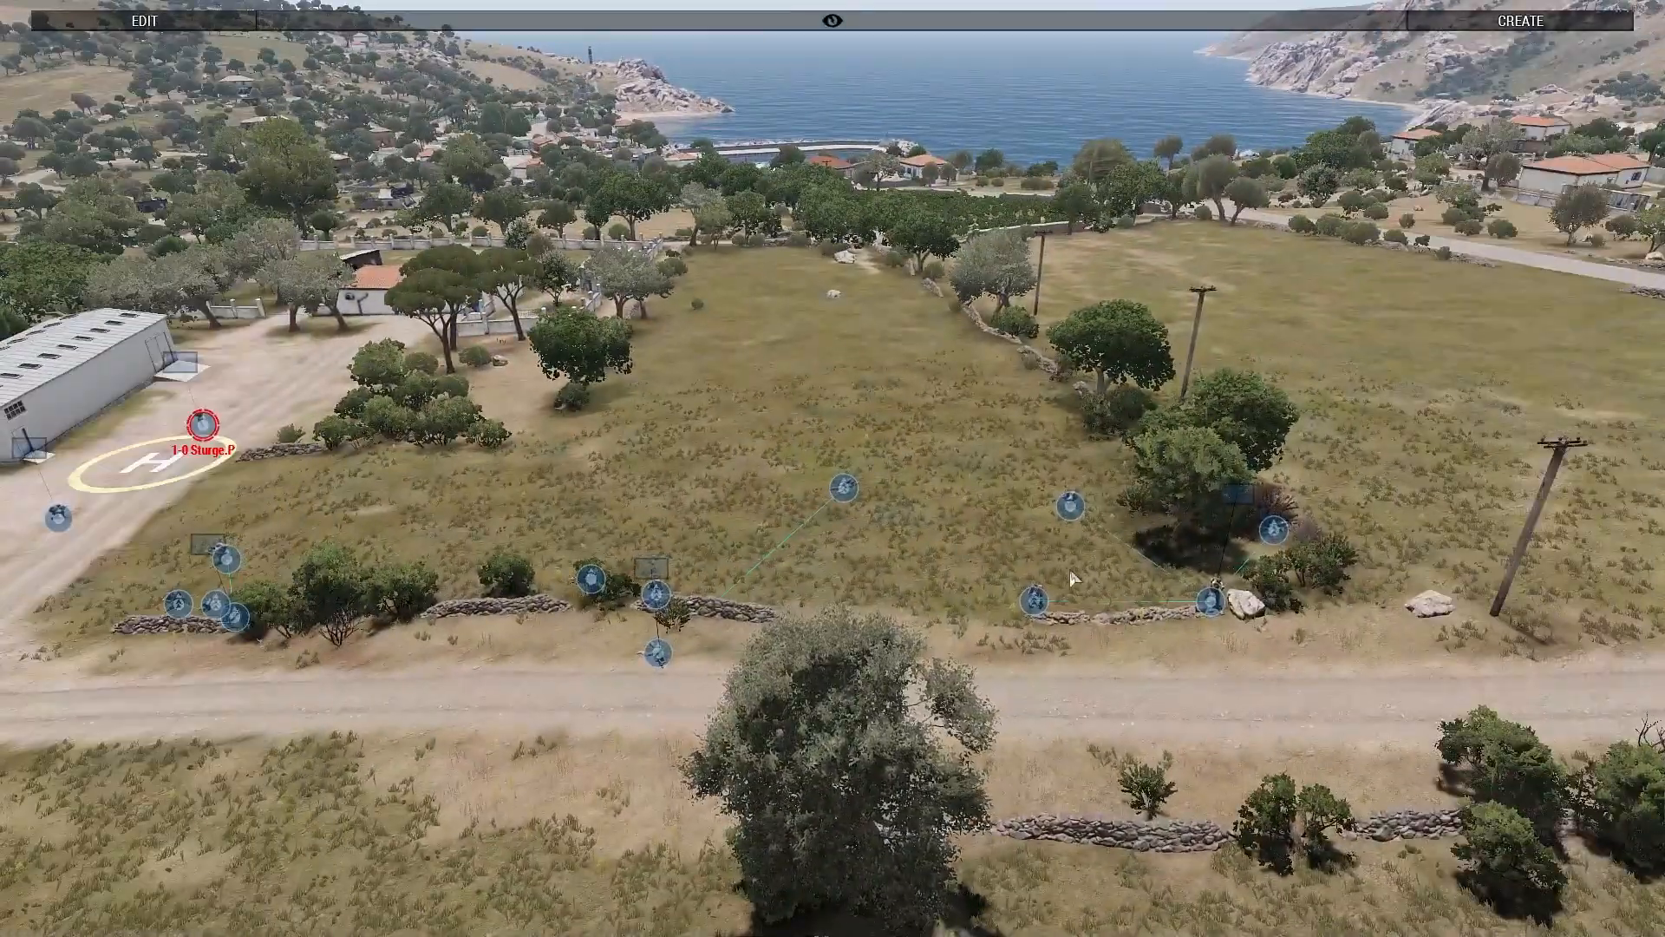
{"action": "key", "text": "a"}
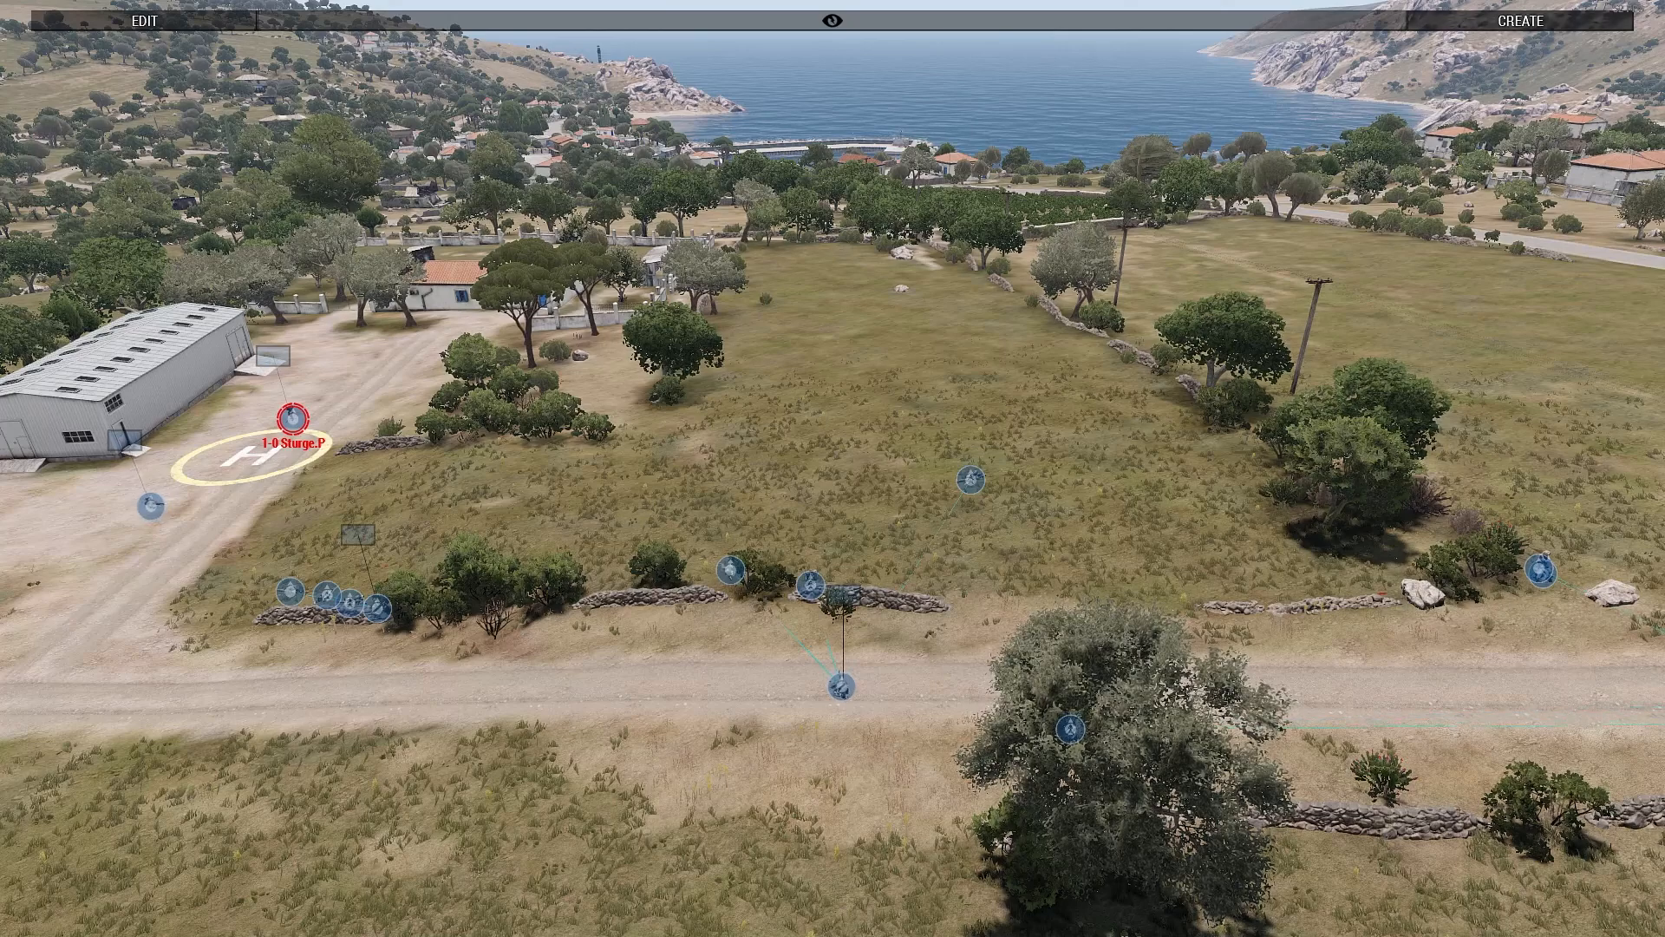
{"action": "key", "text": "s"}
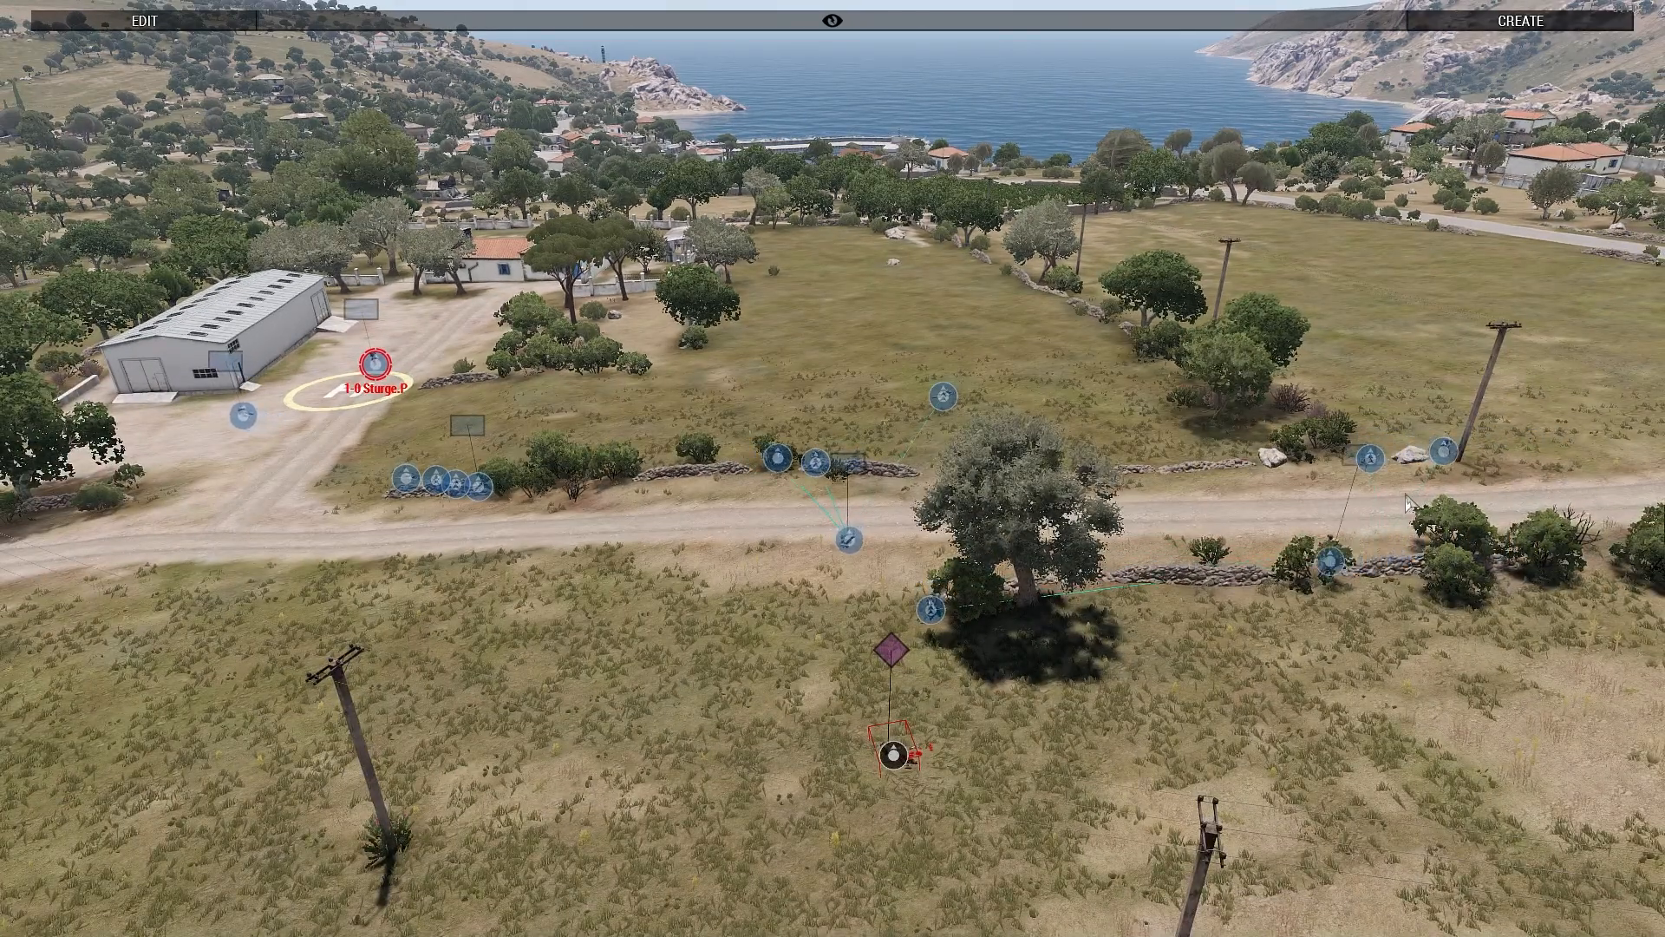
Step: Close the Zeus interface and watch the nearby soldier on the ground from the helipad in first person
{"action": "key", "text": "y"}
{"action": "key", "text": "w"}
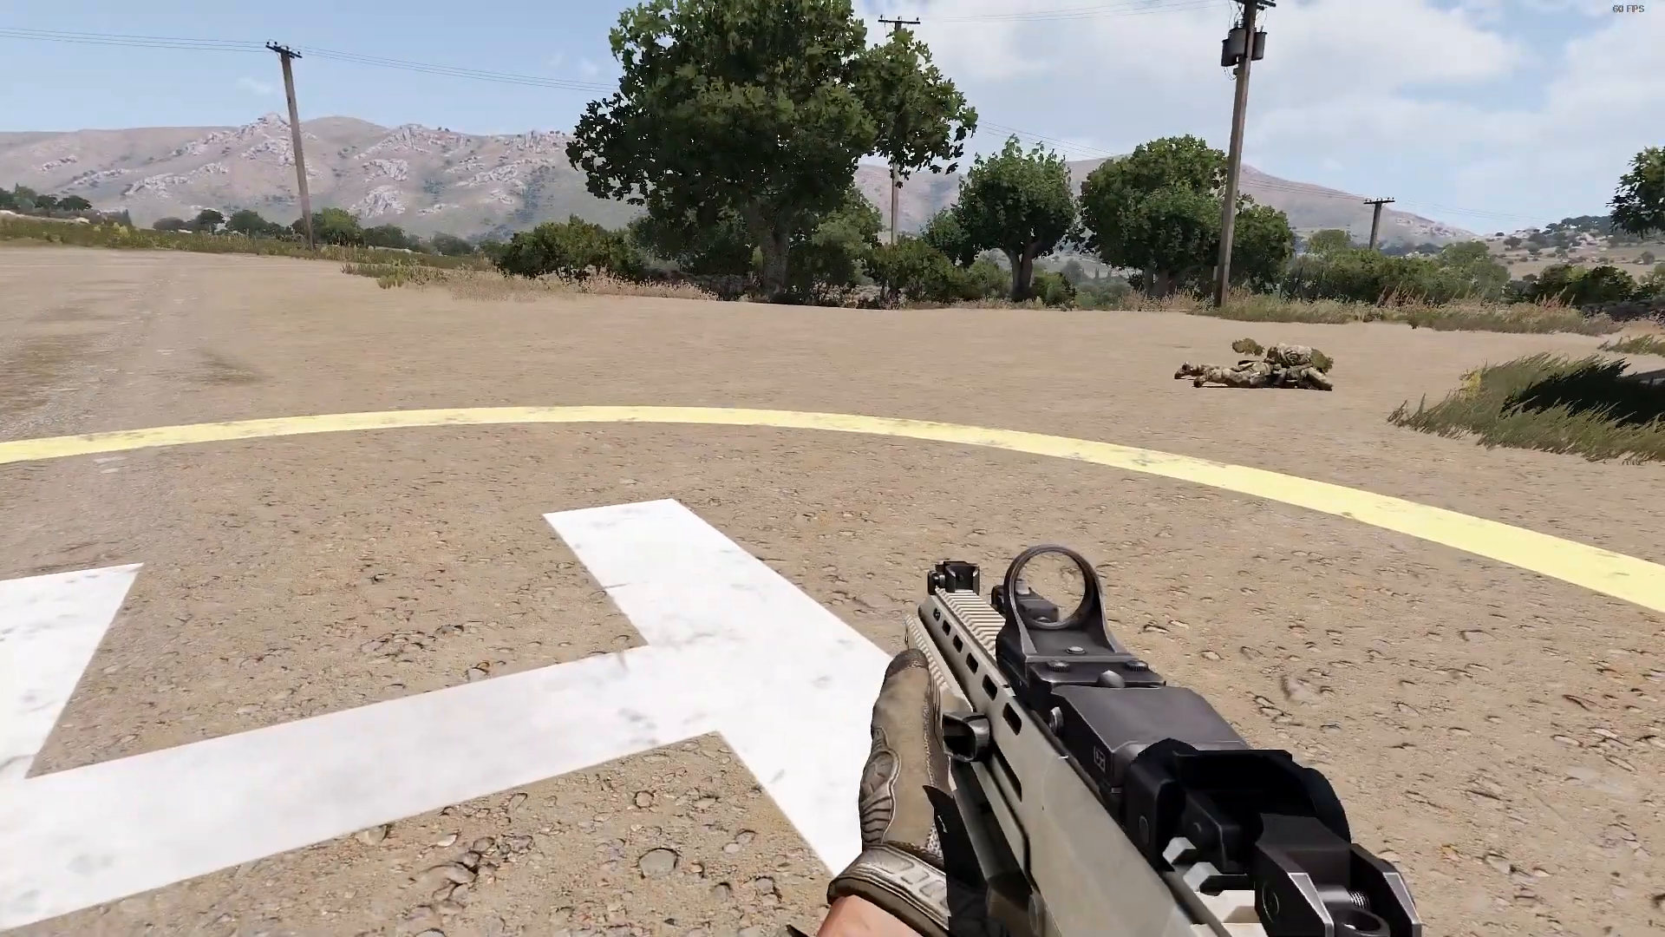
{"action": "key", "text": "z"}
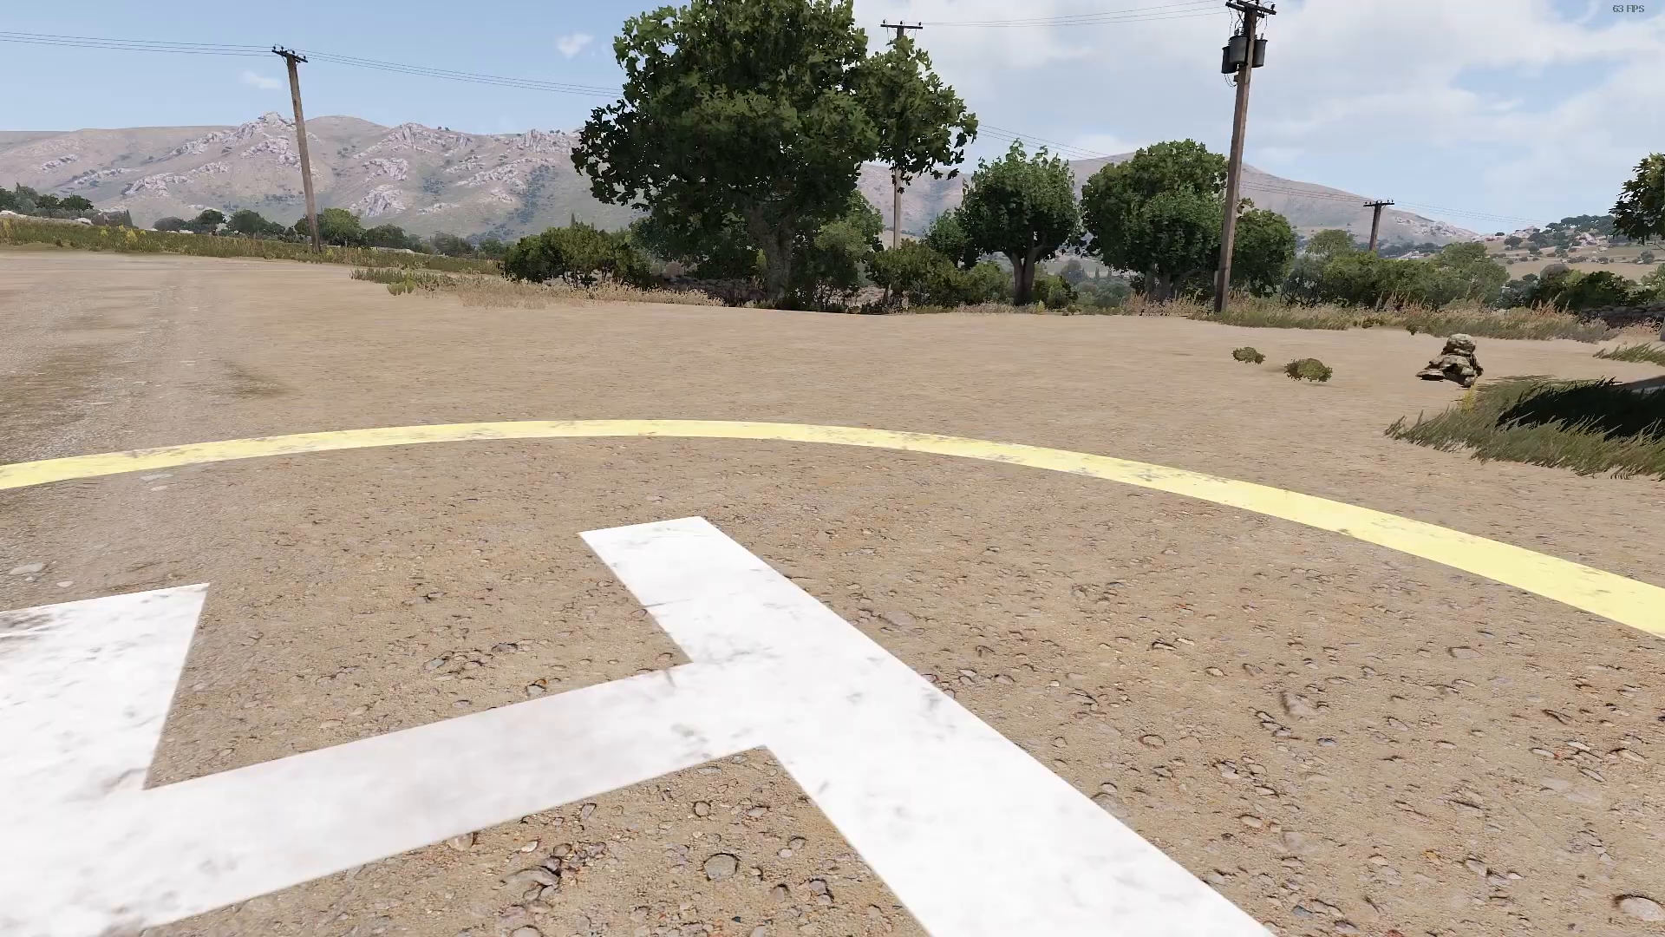
{"action": "key", "text": "s"}
{"action": "key", "text": "w"}
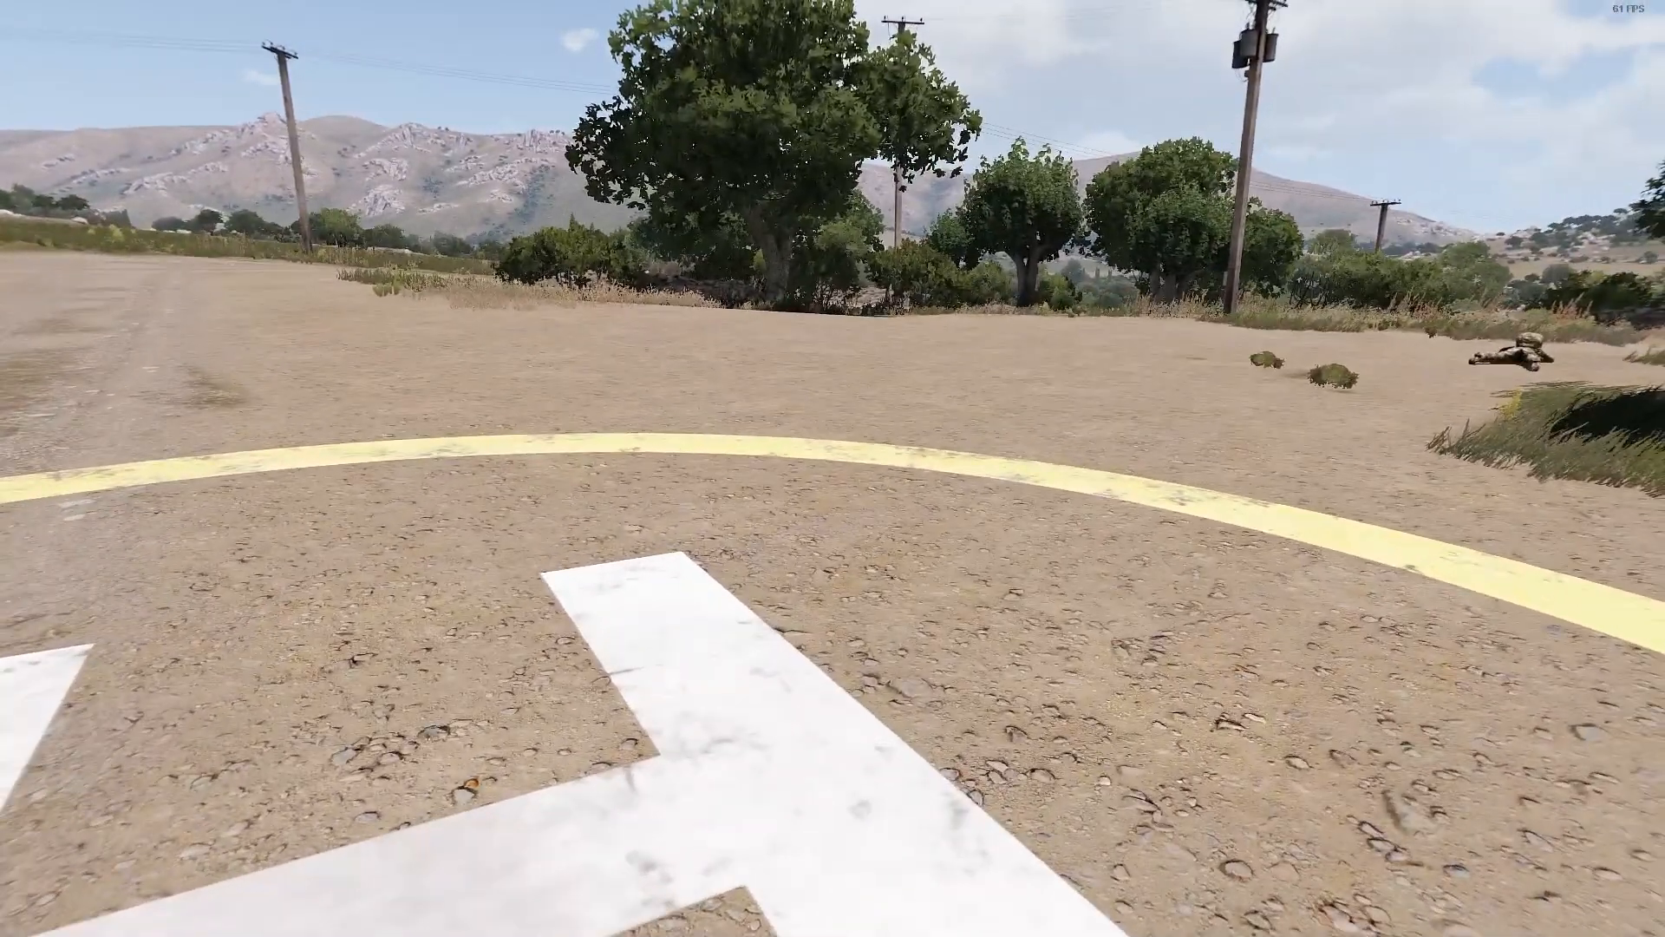